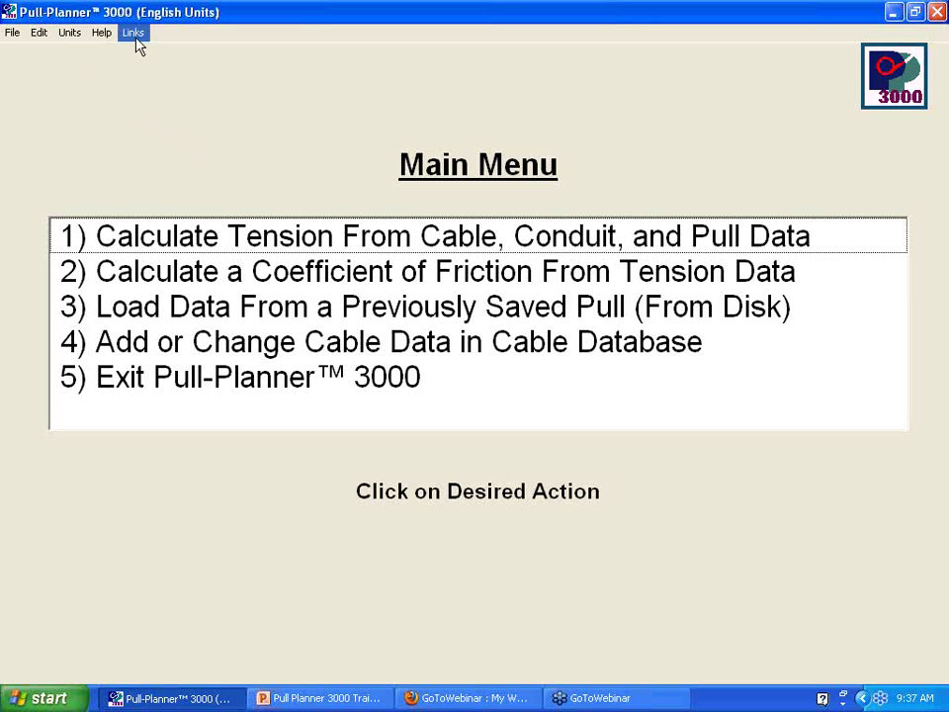
- Check the online upgrade page for a newer version, then close it and return to Pull-Planner 3000
left_click(133, 34)
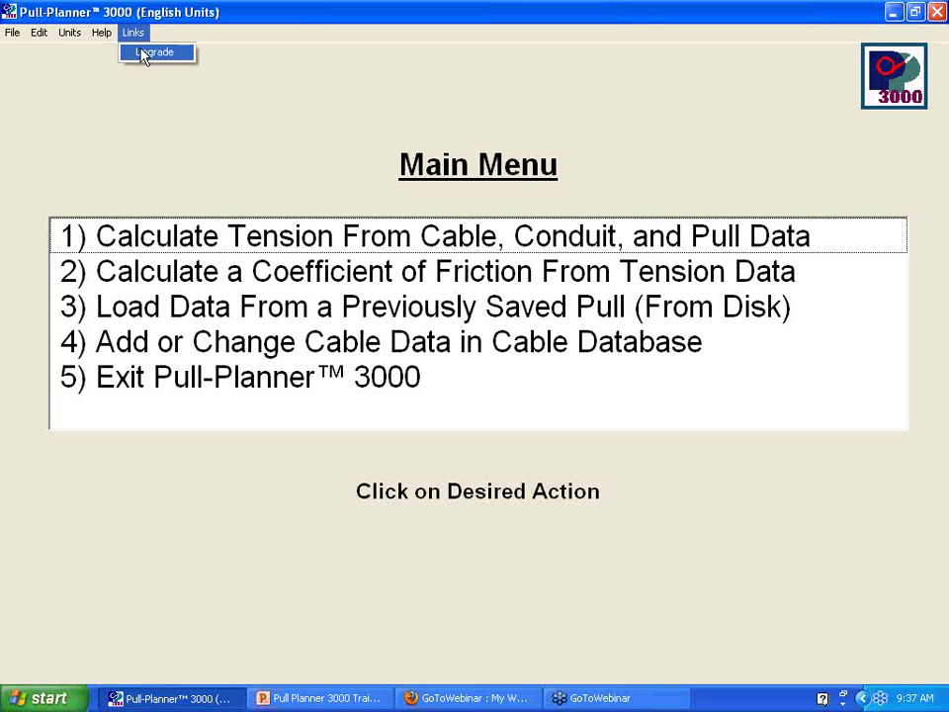
left_click(144, 56)
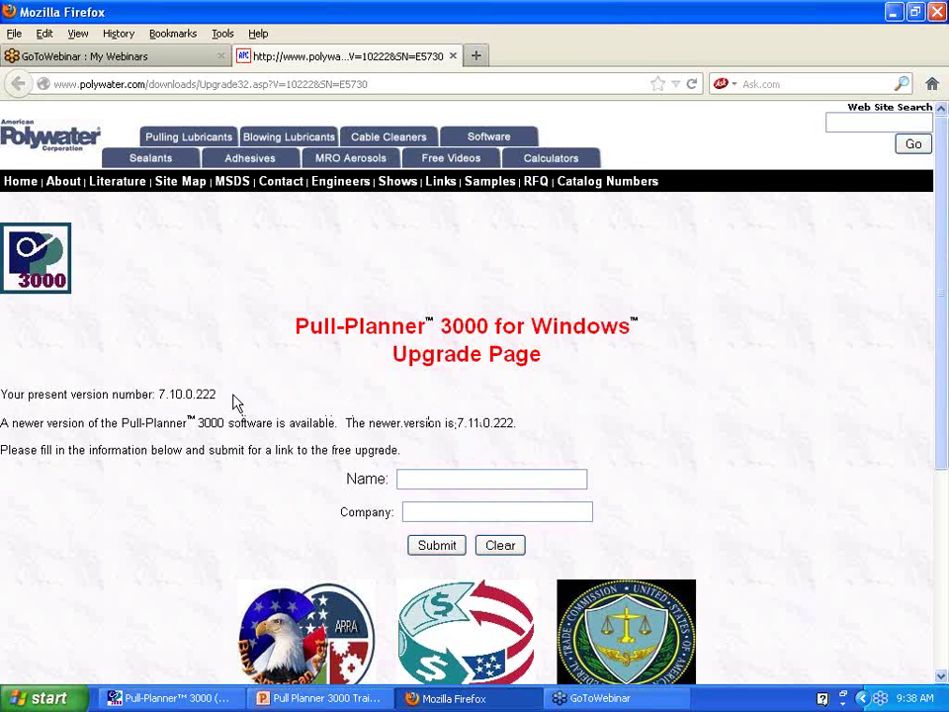
left_click(481, 483)
left_click(452, 56)
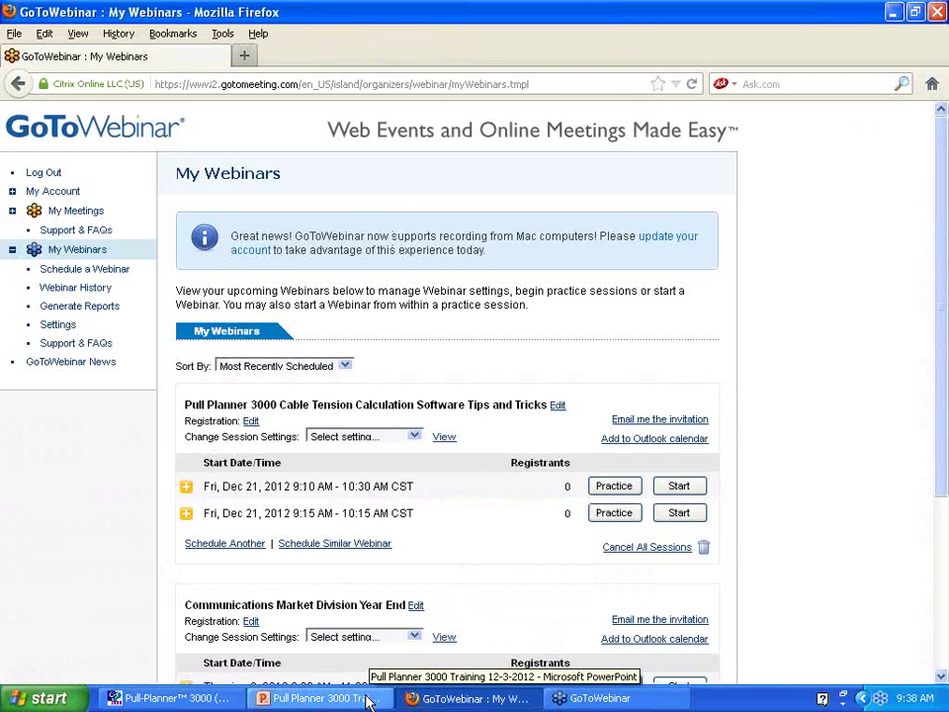
left_click(362, 696)
left_click(202, 698)
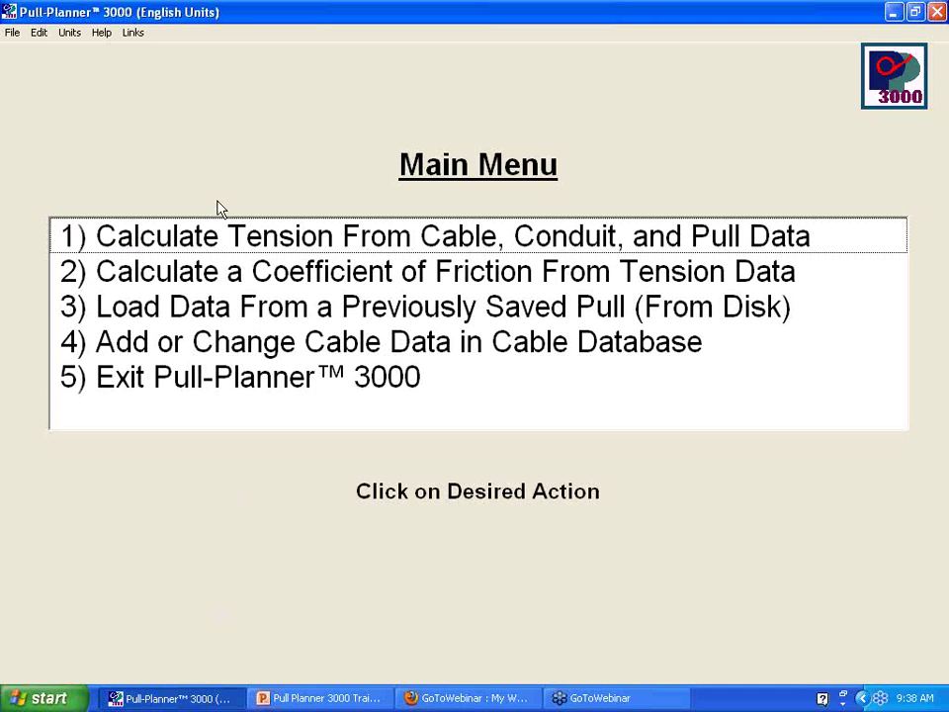
left_click(70, 35)
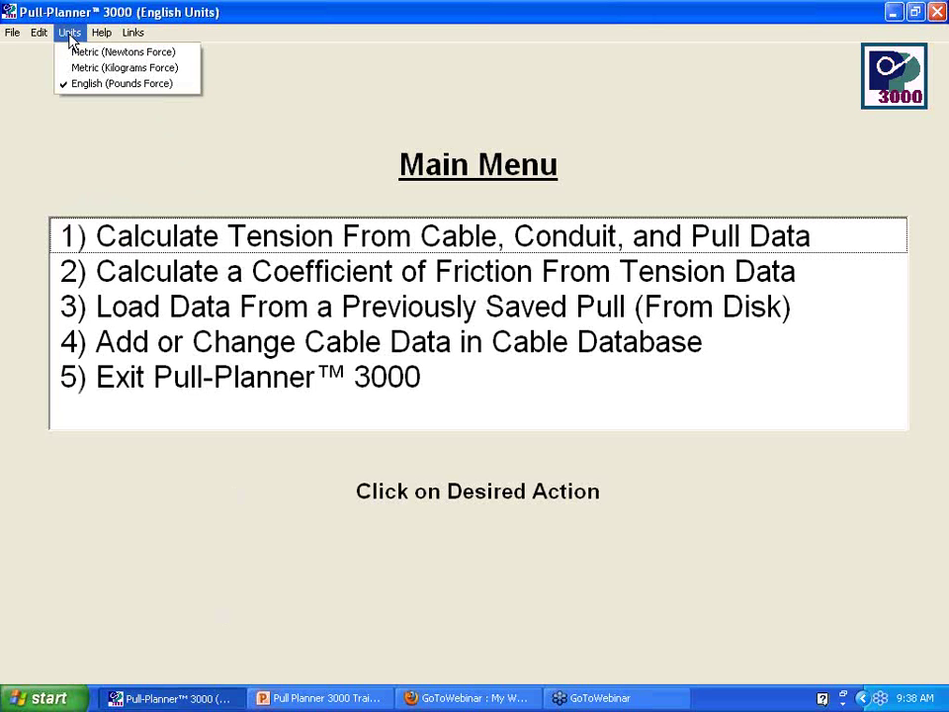
mouse_move(40, 33)
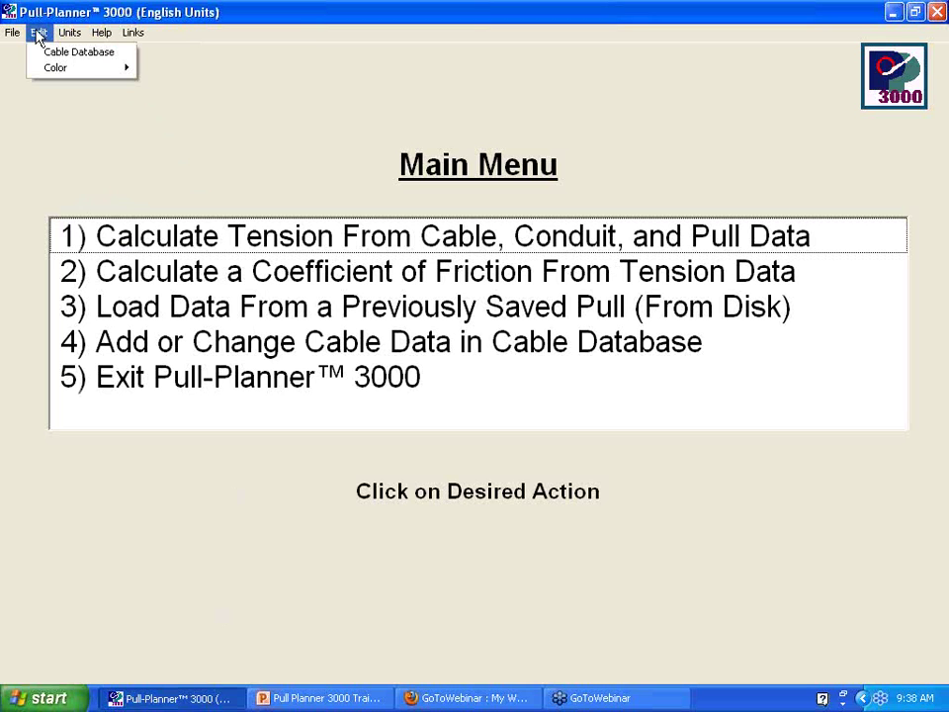
mouse_move(40, 73)
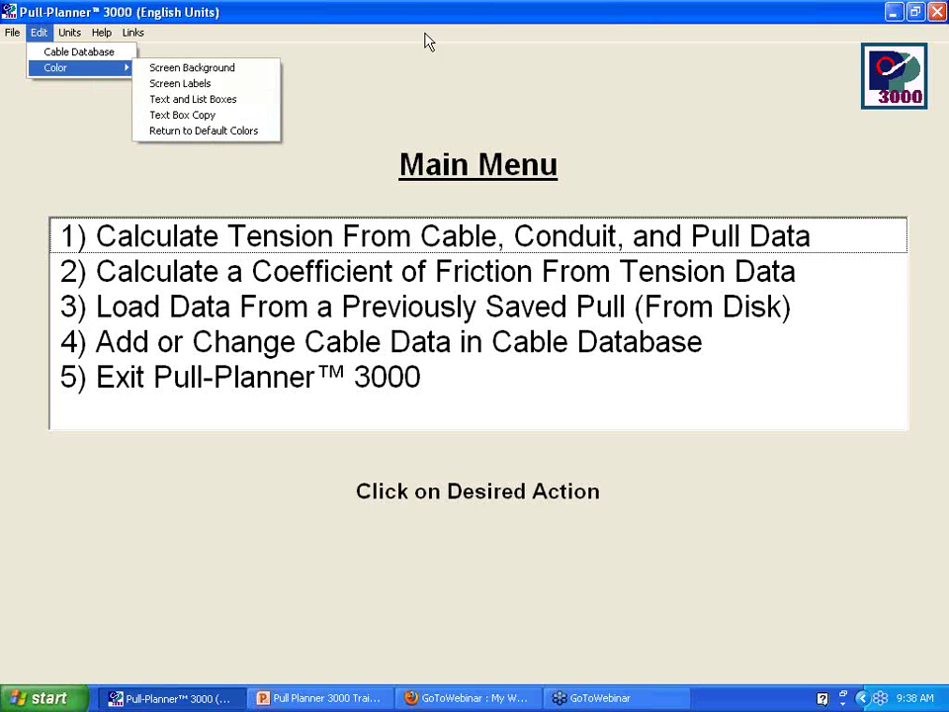
left_click(450, 89)
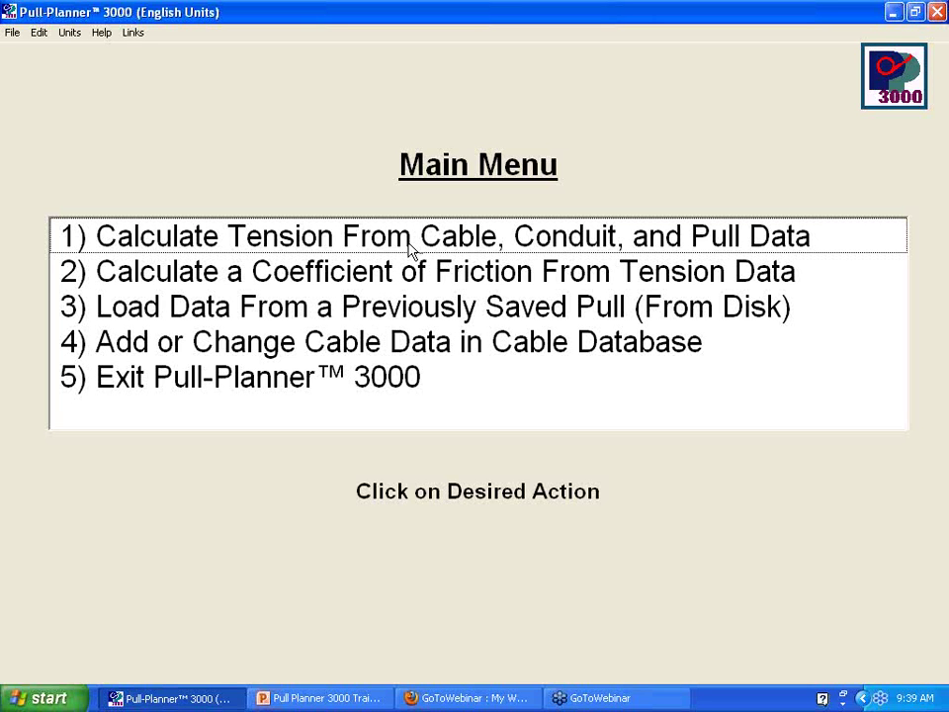
- Look at the previously saved pull files on disk without loading any of them
left_click(362, 313)
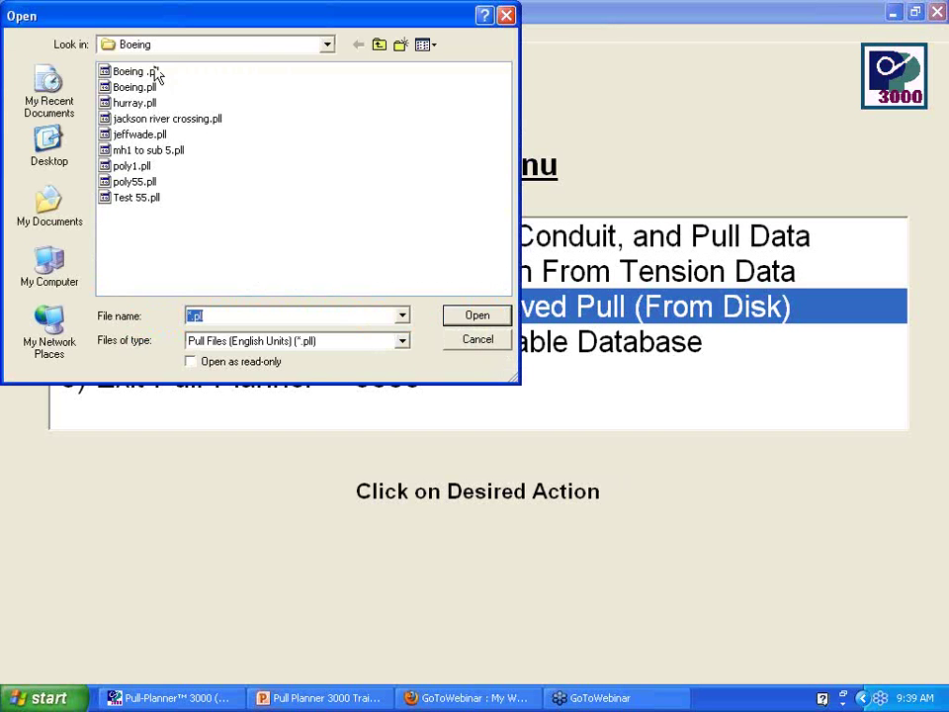
left_click(505, 14)
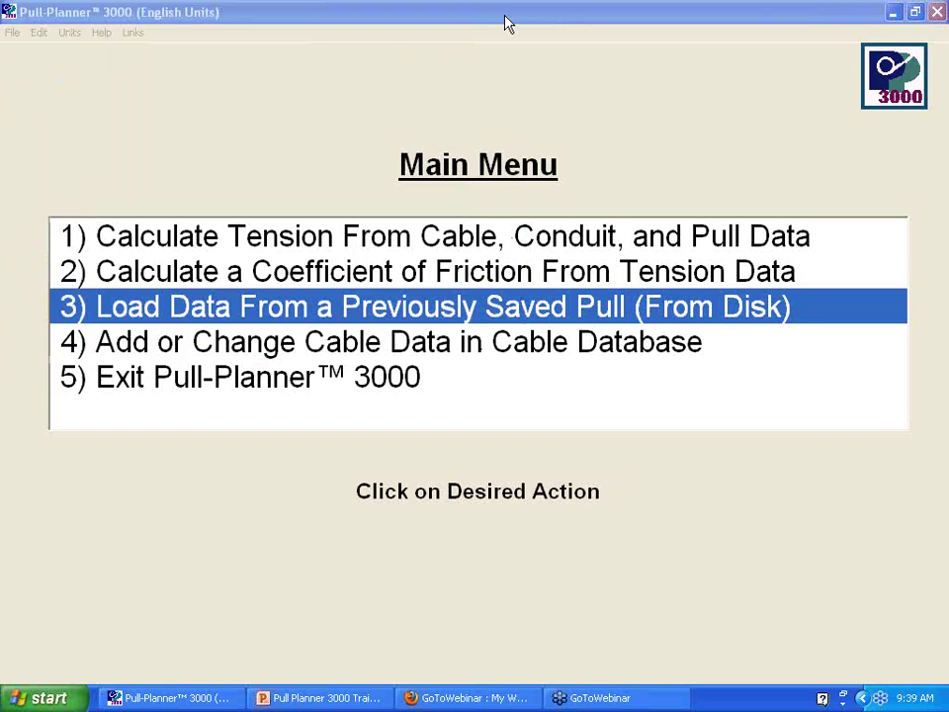
- Add a new cable entry to the cable database with type designation k
left_click(398, 339)
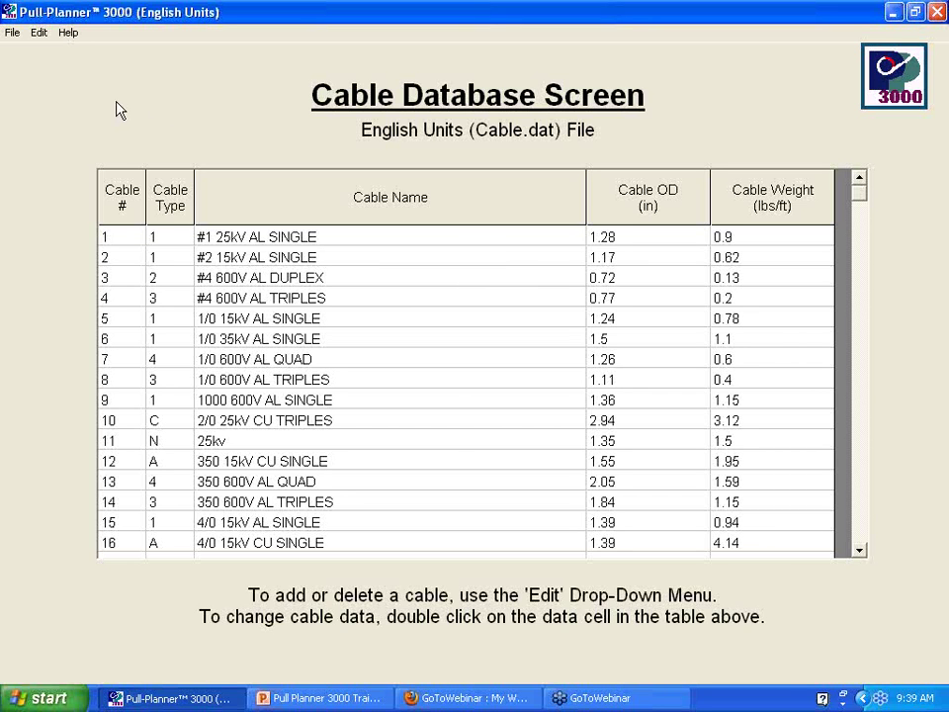
left_click(41, 33)
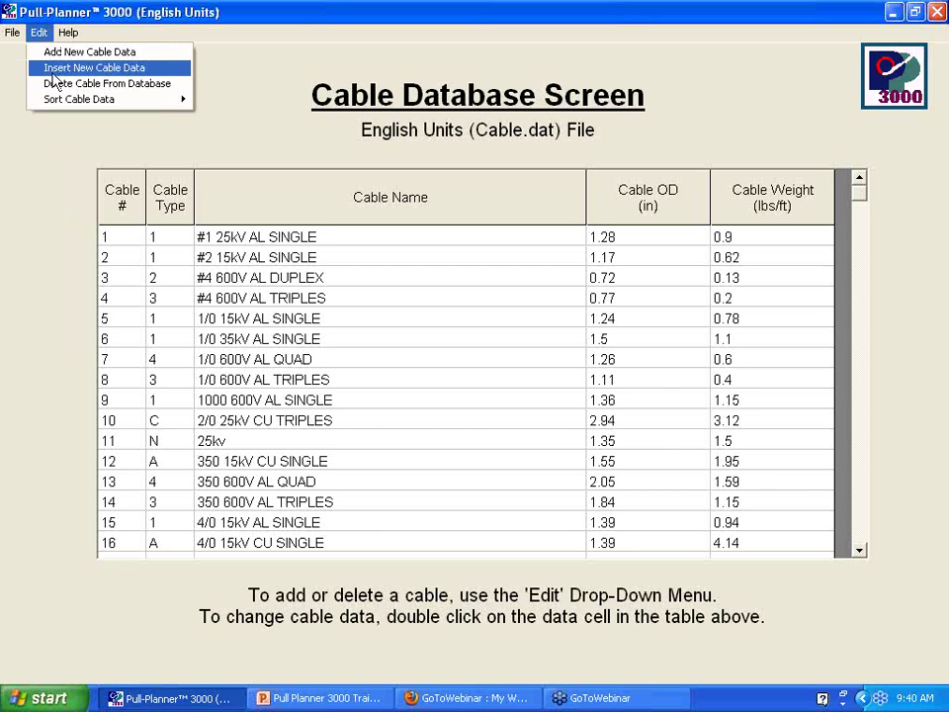
left_click(59, 51)
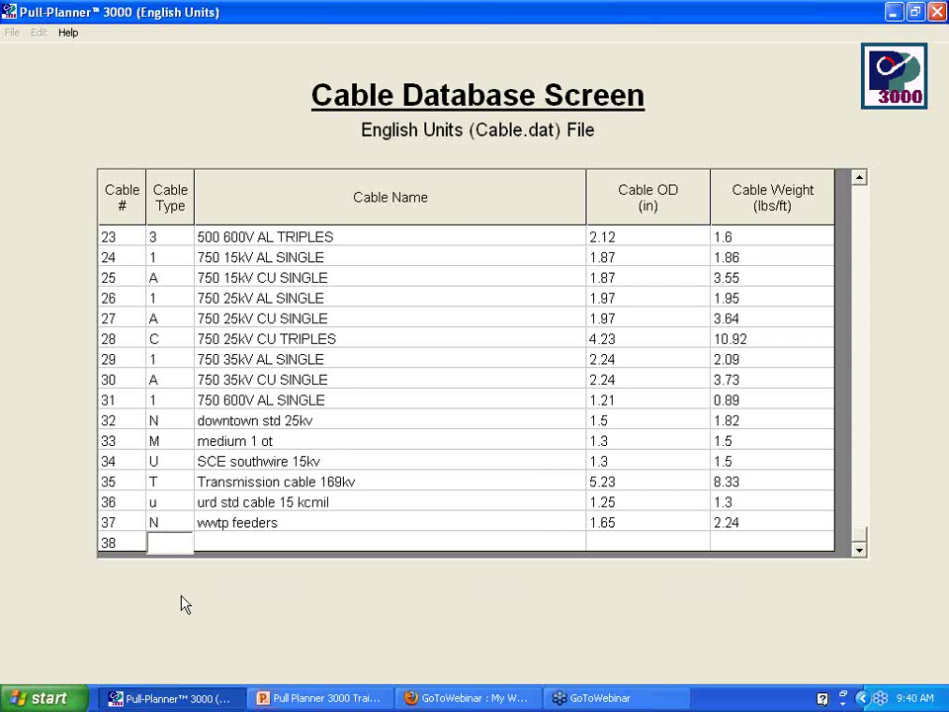
type("k")
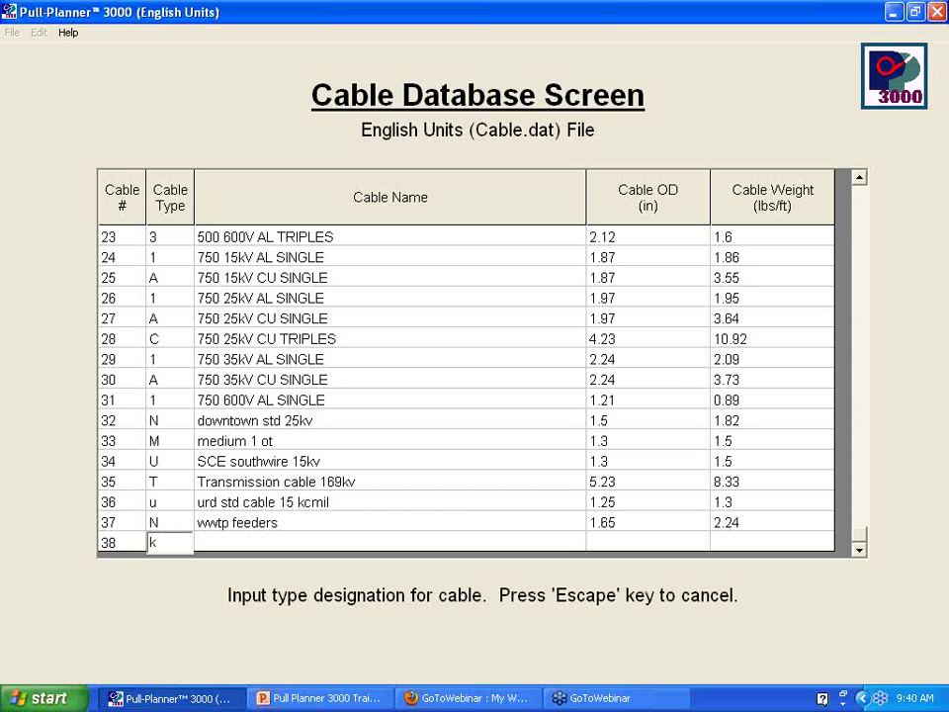
key("Return")
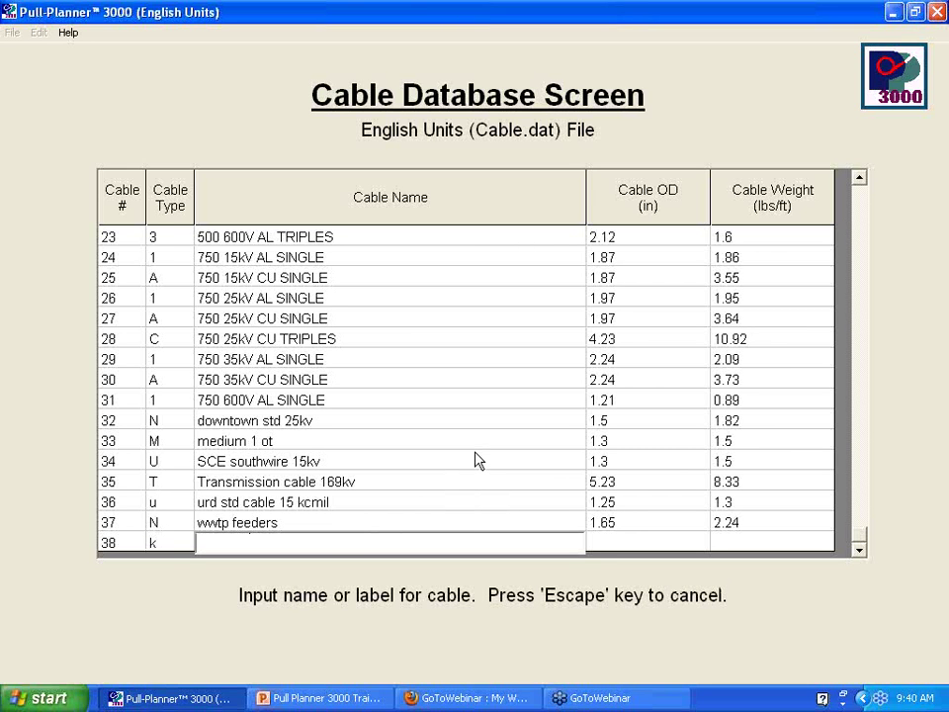
- Name the new cable entry "substation feeders"
type("dubdtsty")
key("BackSpace")
key("BackSpace")
key("BackSpace")
key("BackSpace")
type("substation feeders")
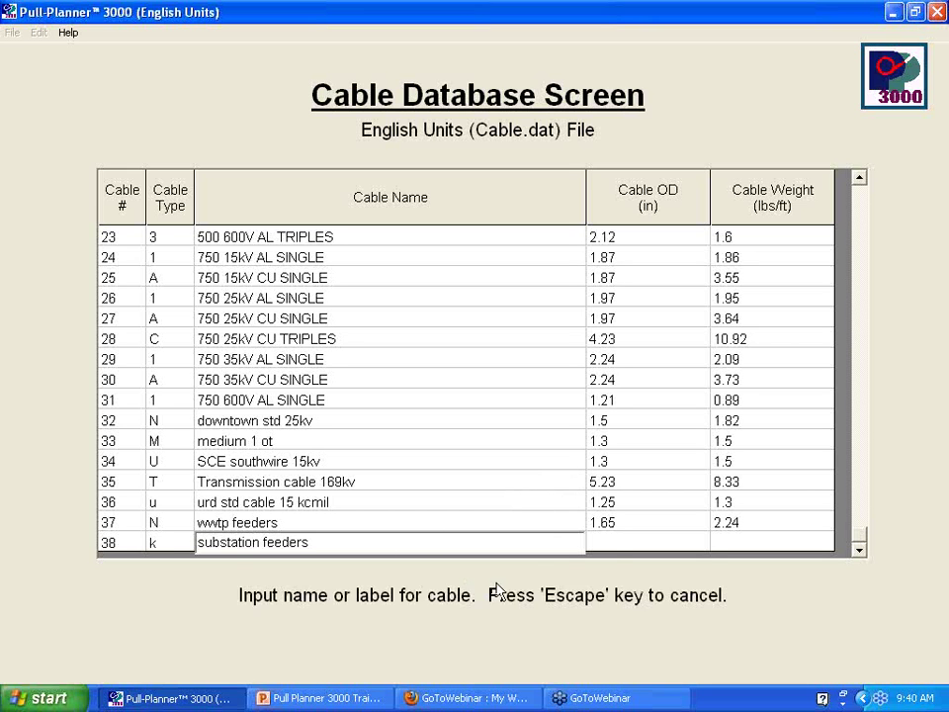
- Set the substation feeders cable's diameter to 1.532 in and its weight to 1.04 lbs/ft
left_click(612, 544)
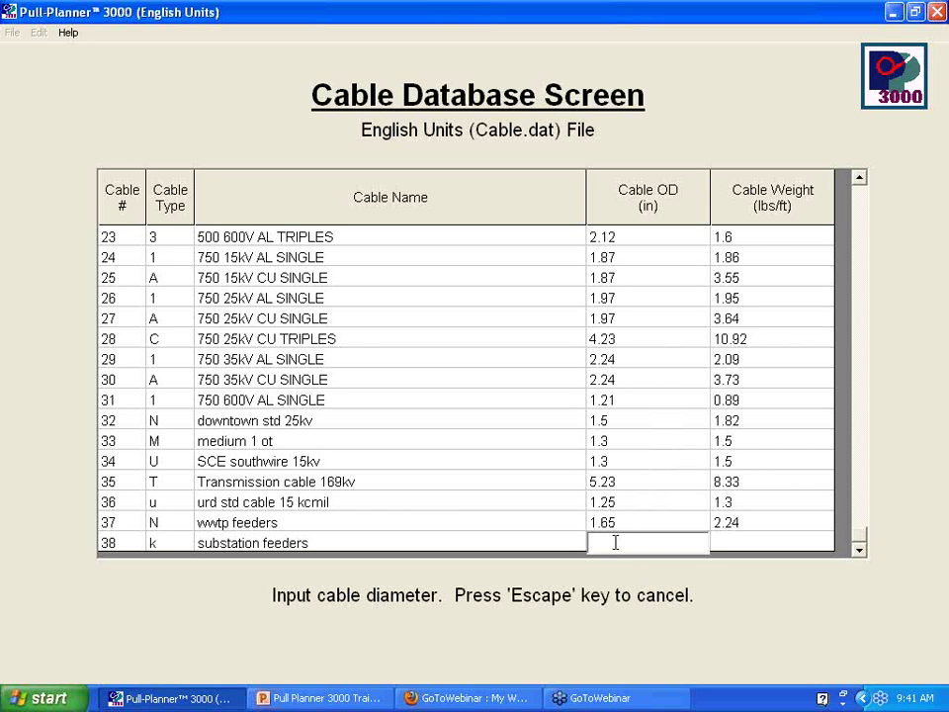
type("1.532")
key("Return")
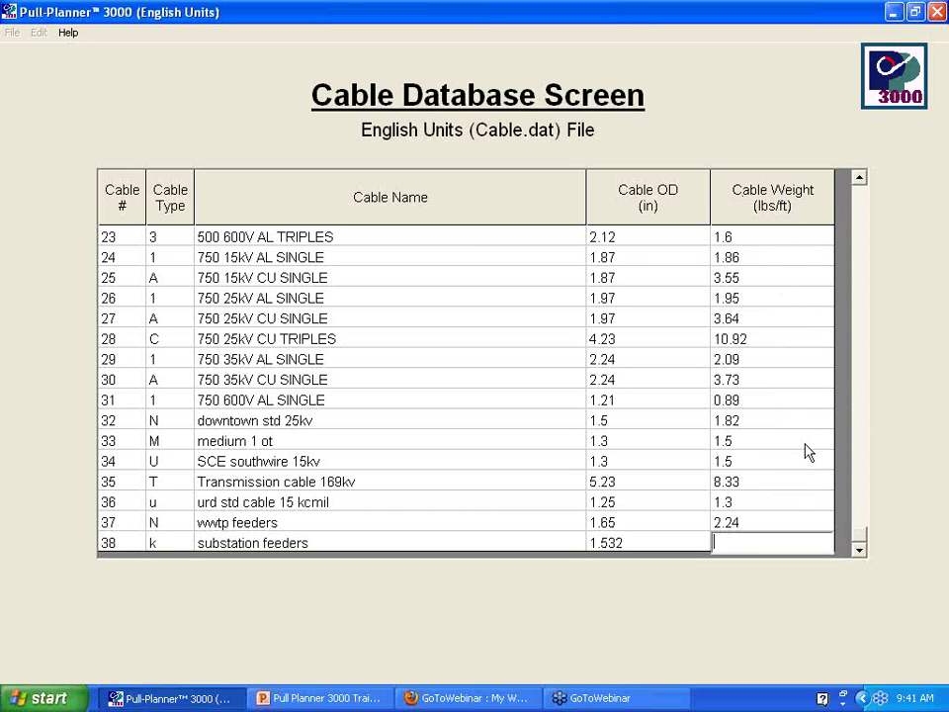
type("1.04")
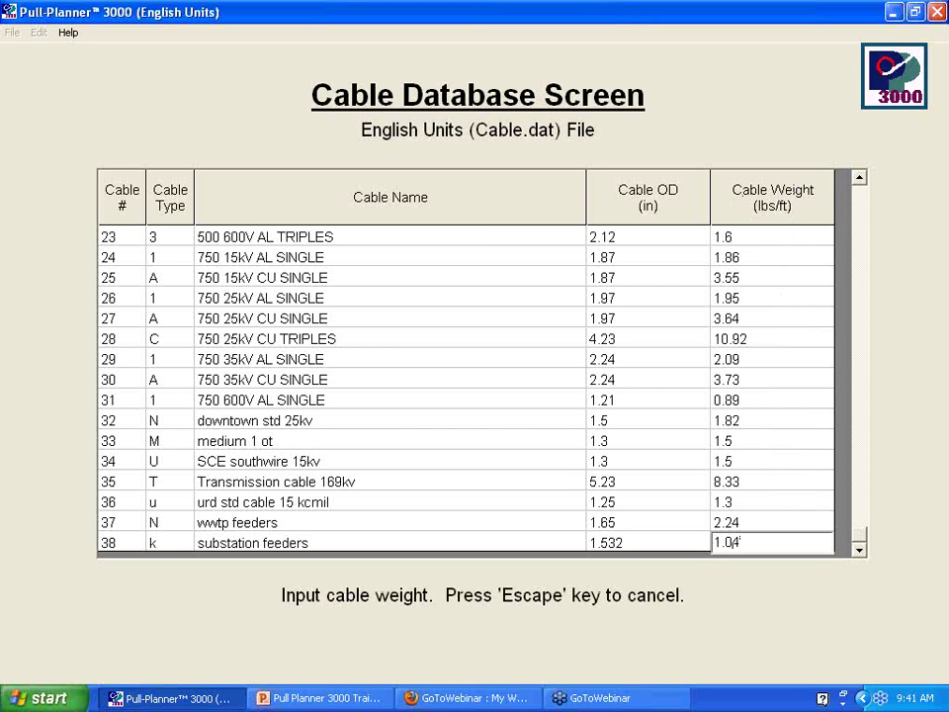
key("Return")
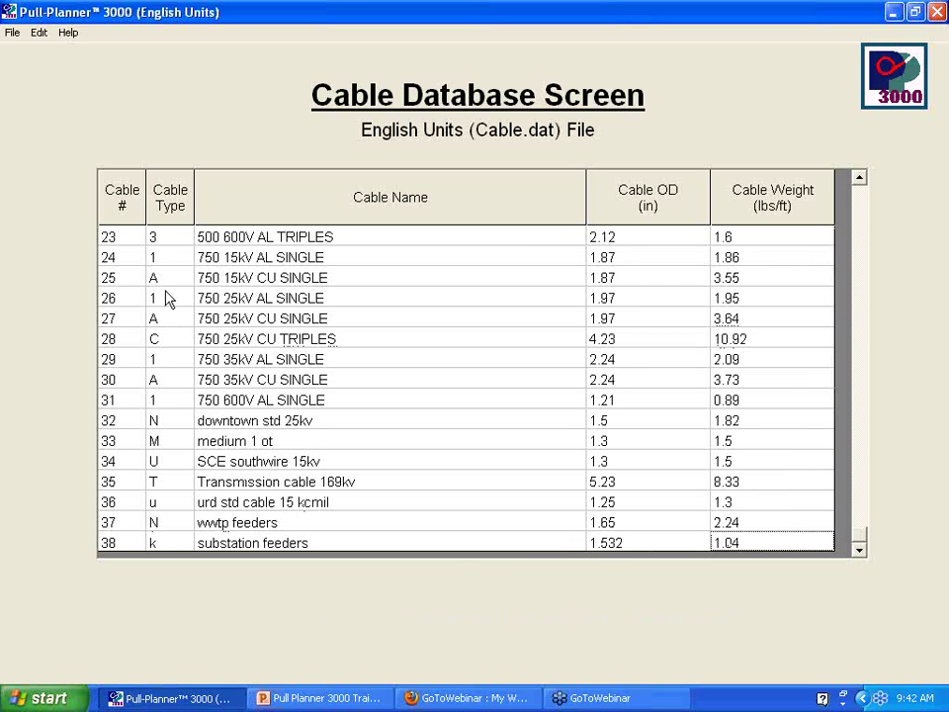
- Sort the cable database by weight and view the list from its beginning
left_click(40, 34)
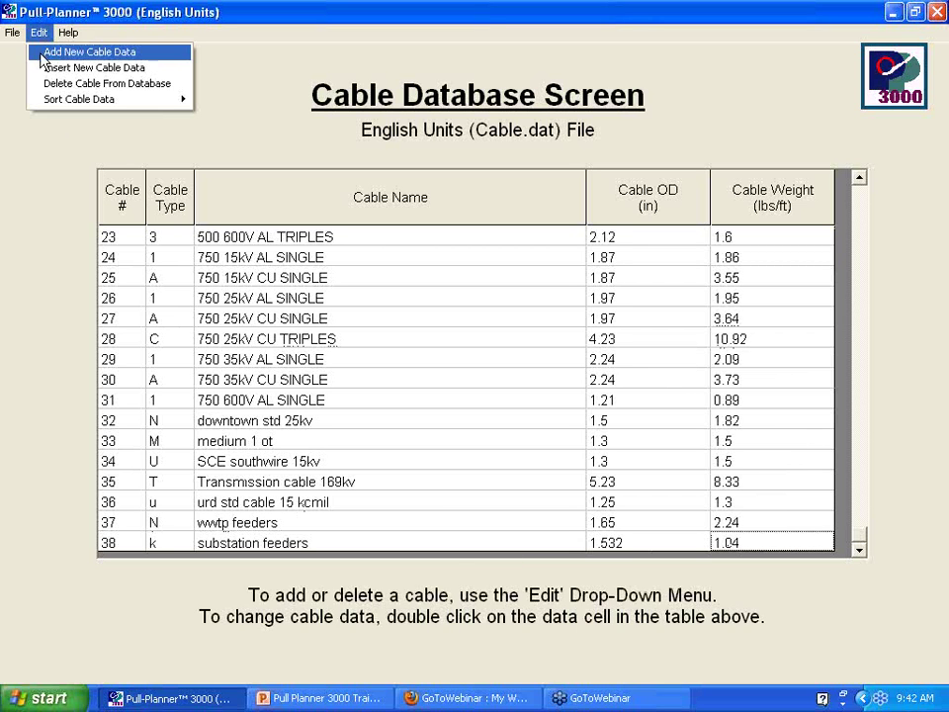
mouse_move(42, 99)
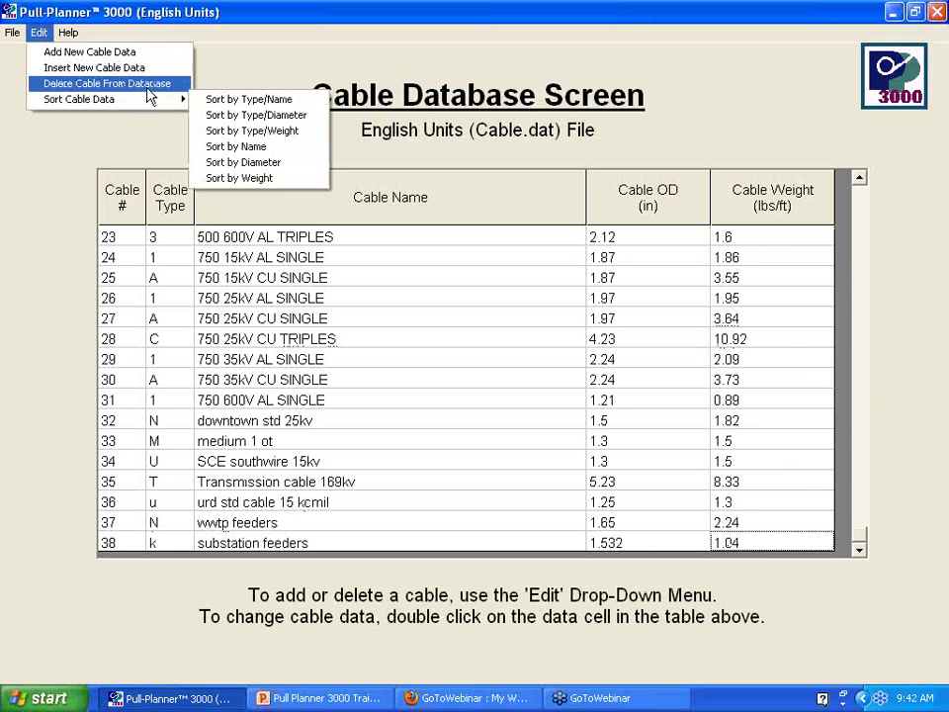
left_click(222, 178)
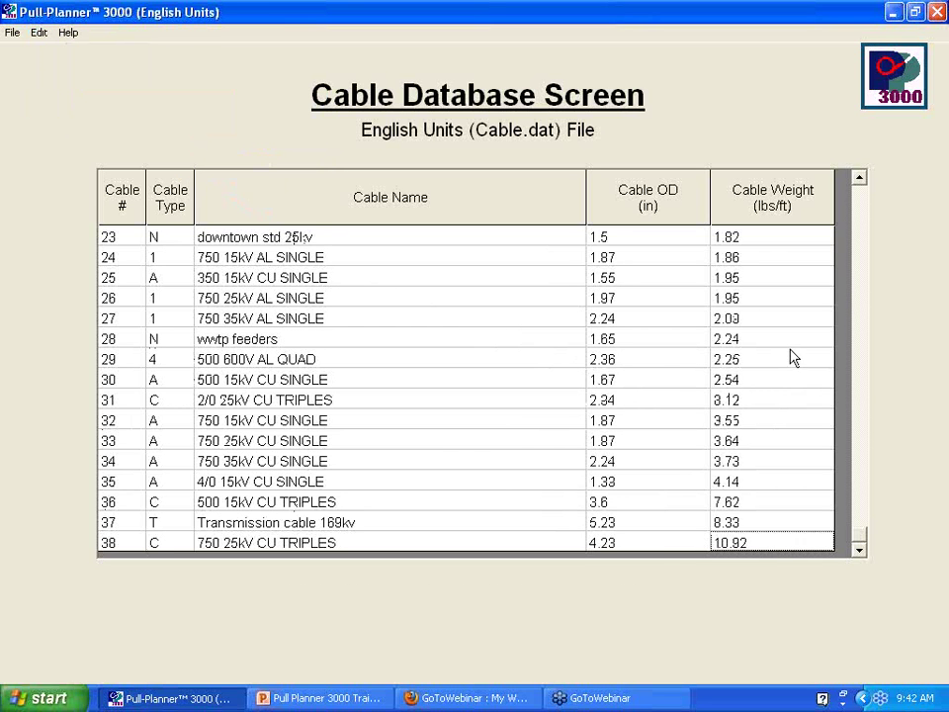
left_click_drag(851, 547, 845, 190)
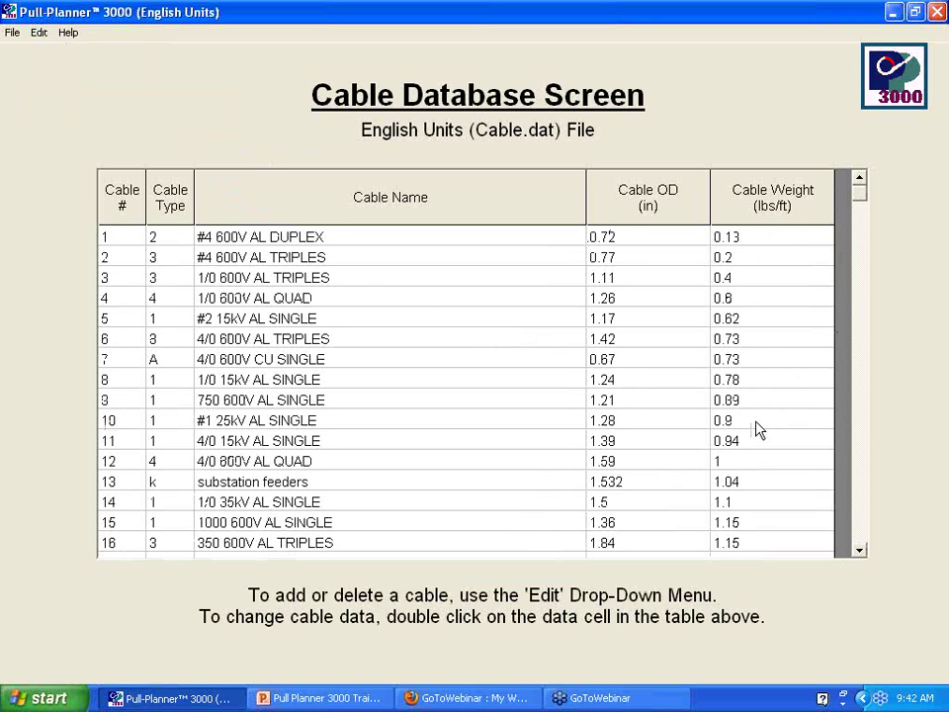
- Sort the cable database by name
left_click(39, 32)
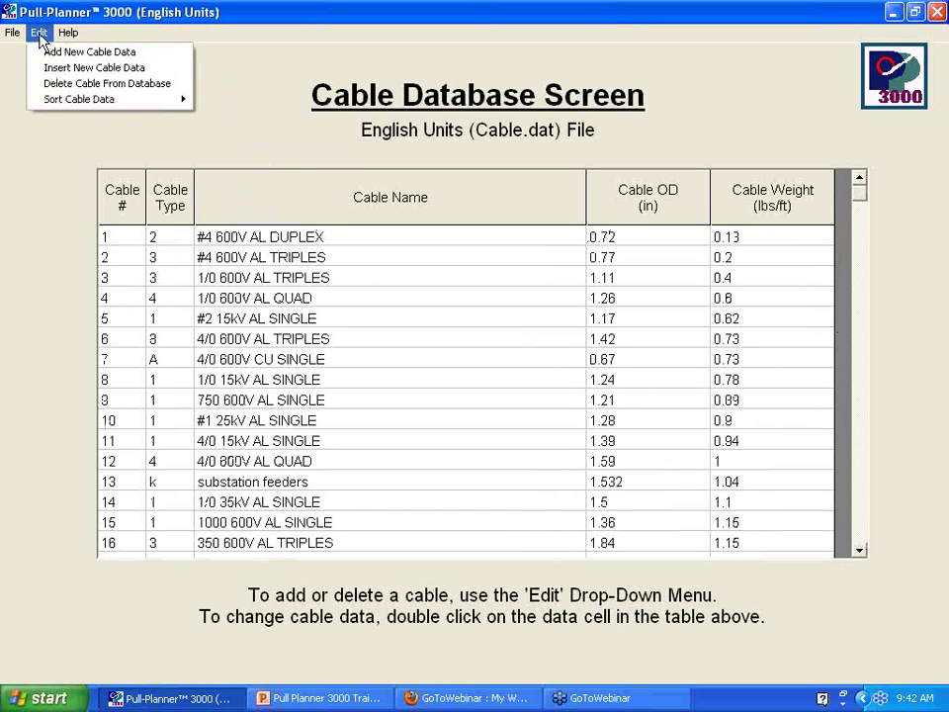
mouse_move(76, 101)
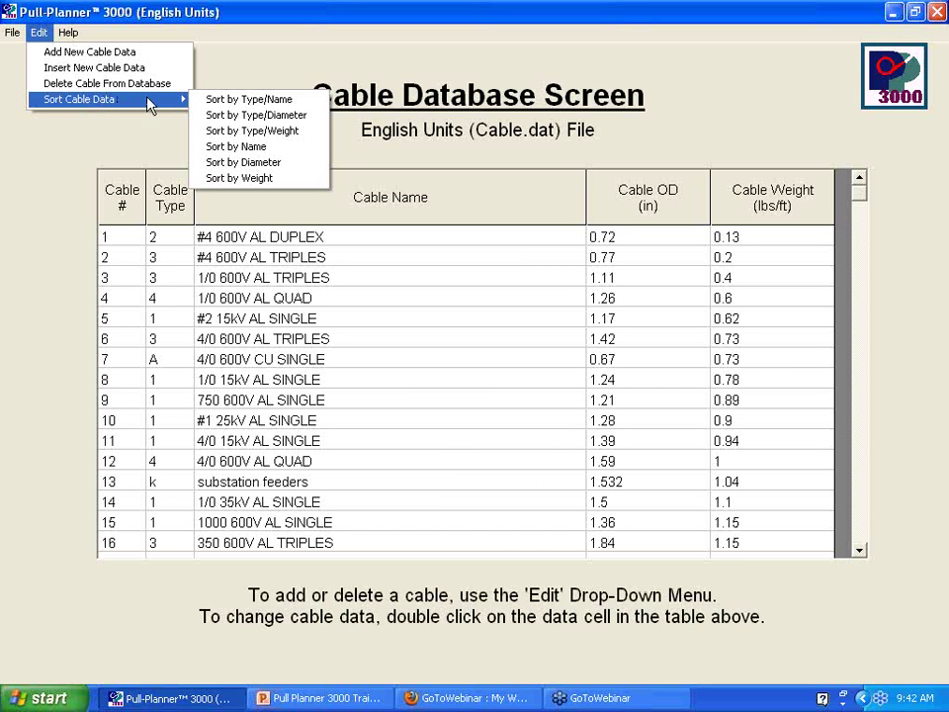
left_click(220, 147)
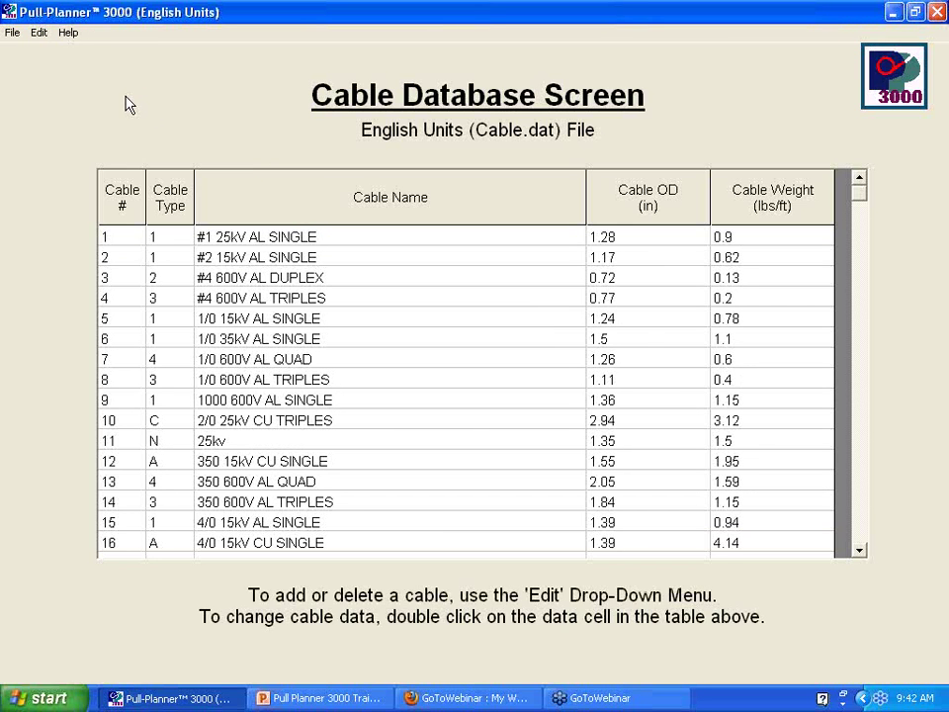
- Return to the main menu and start a tension calculation from cable, conduit and pull data in a maximized window
left_click(71, 38)
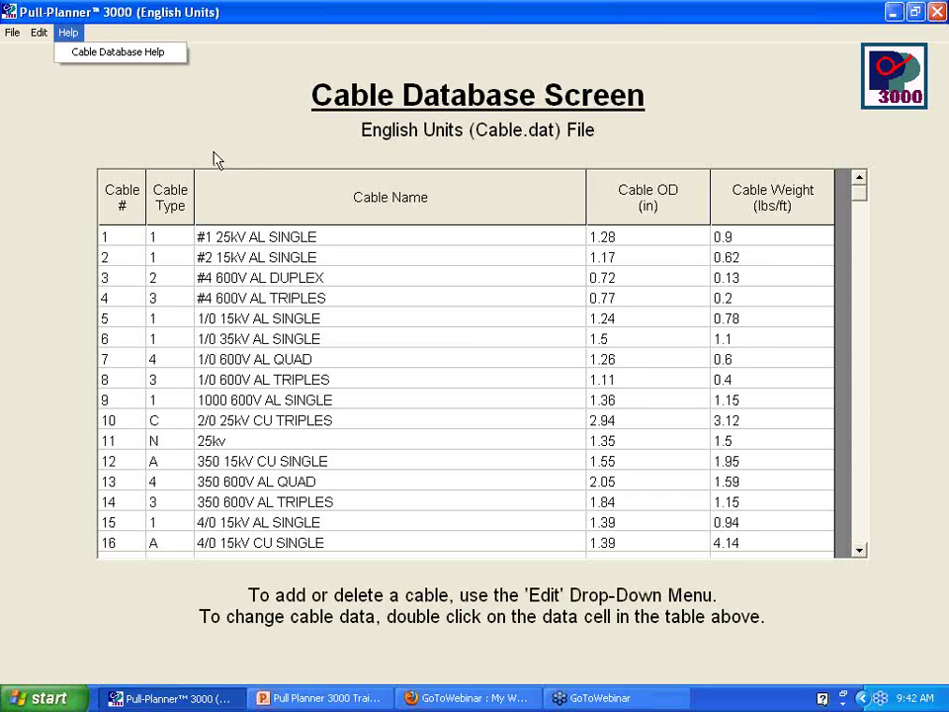
left_click(12, 31)
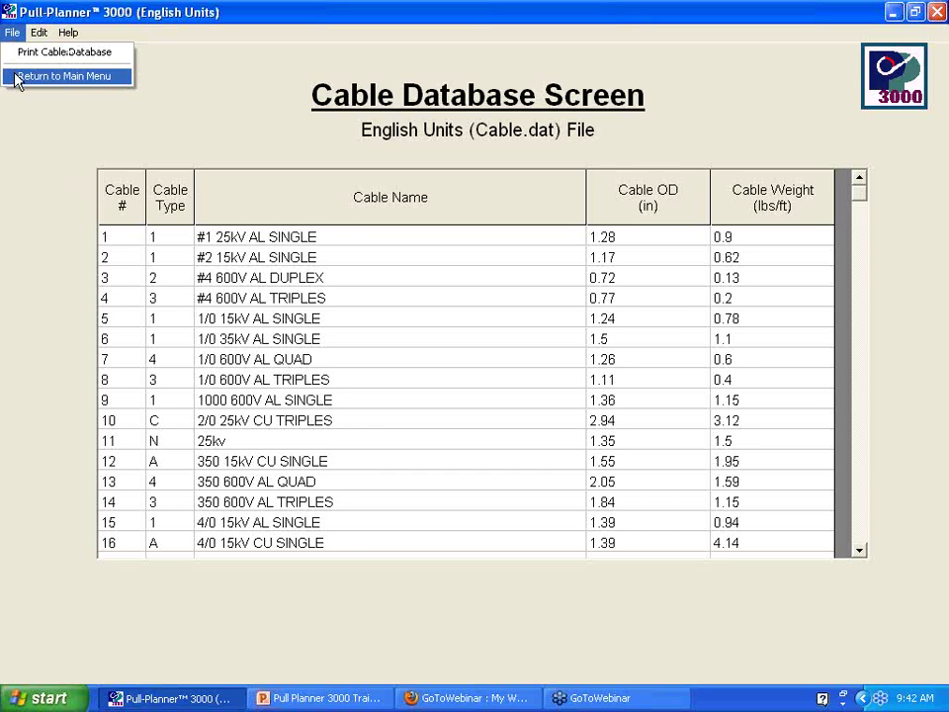
left_click(15, 77)
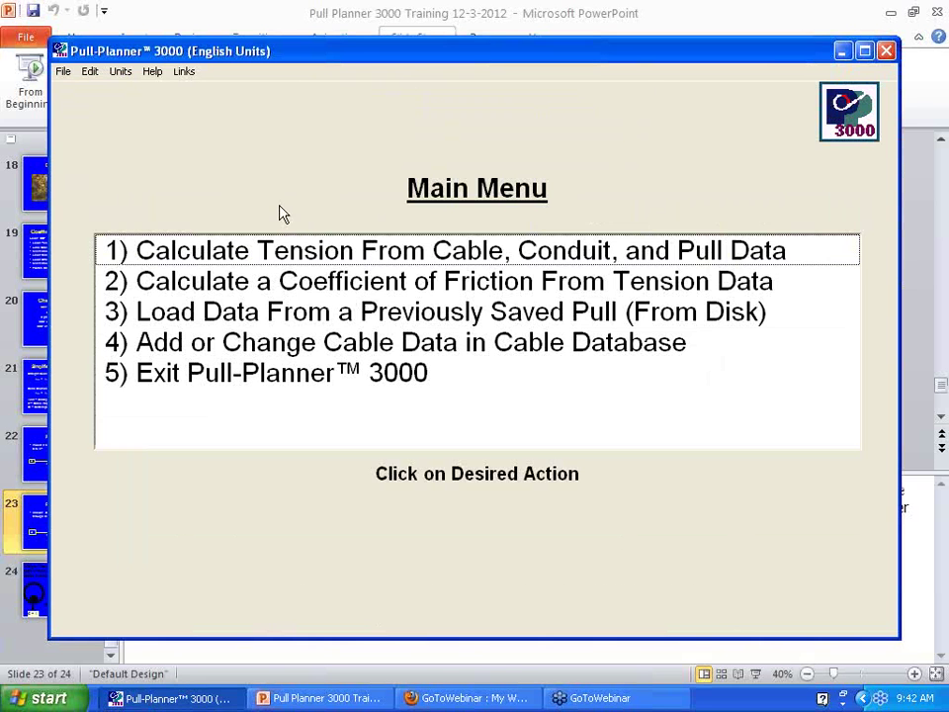
left_click(392, 256)
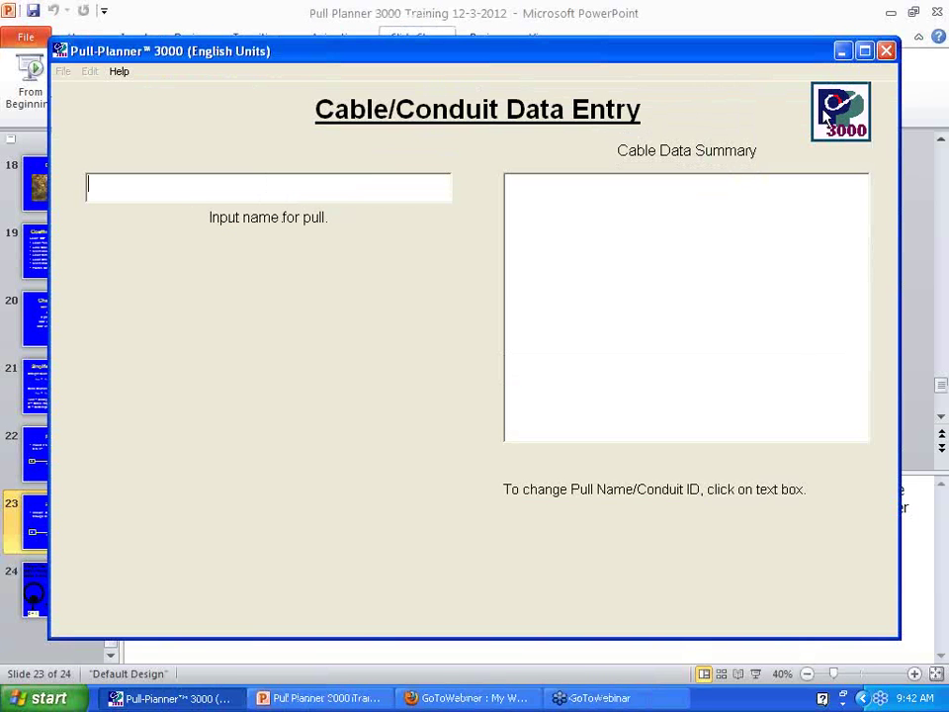
left_click(864, 51)
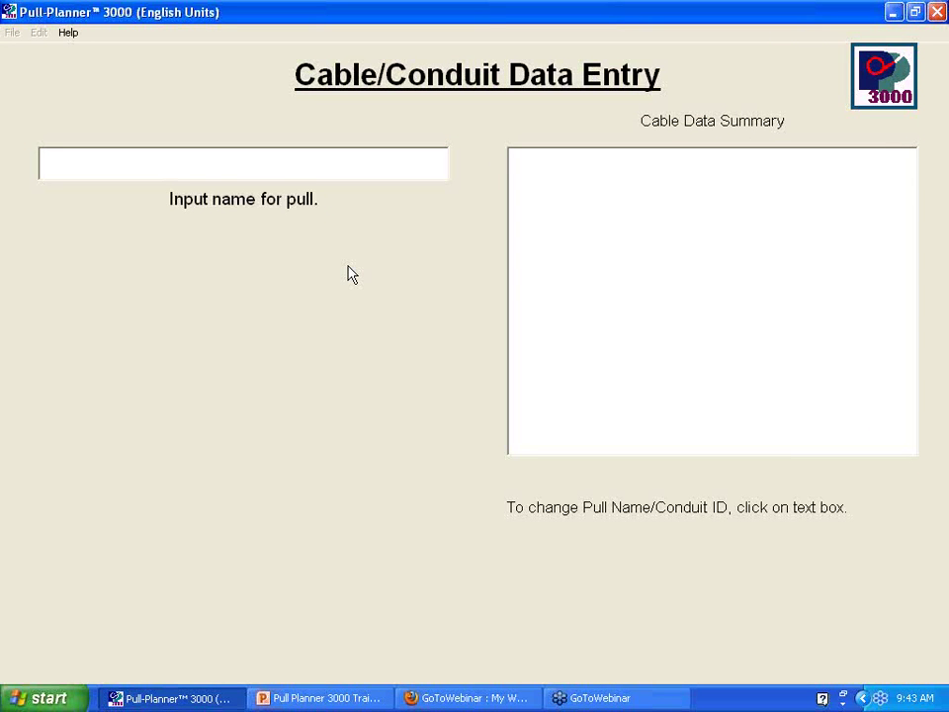
- Name the pull "Specify Polywater Lubricants" and set the conduit inner diameter to 4 inches
type("Specify ")
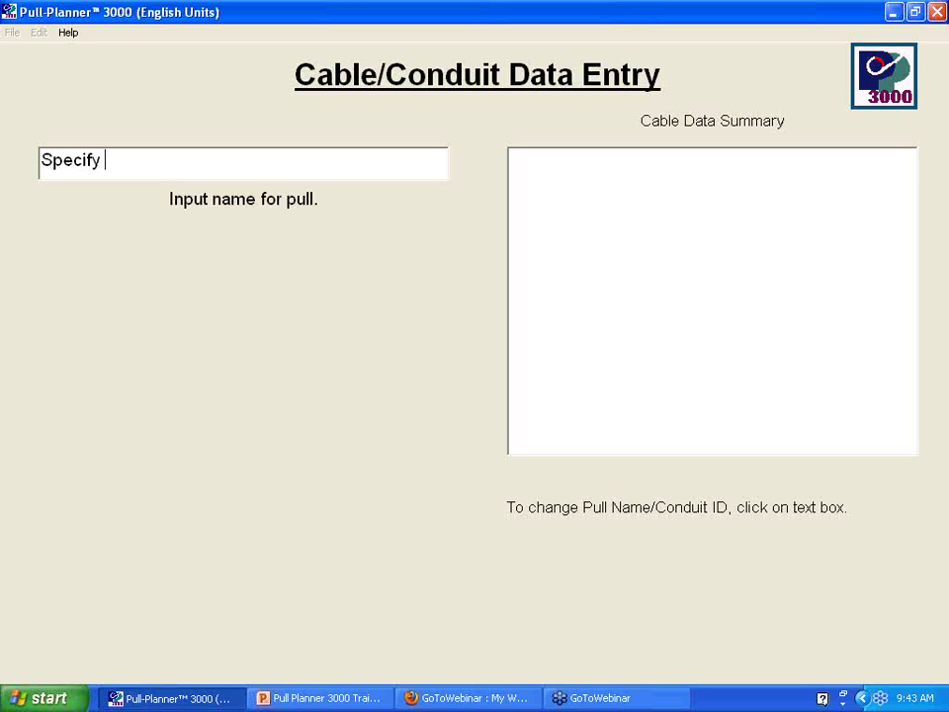
type("Polywa")
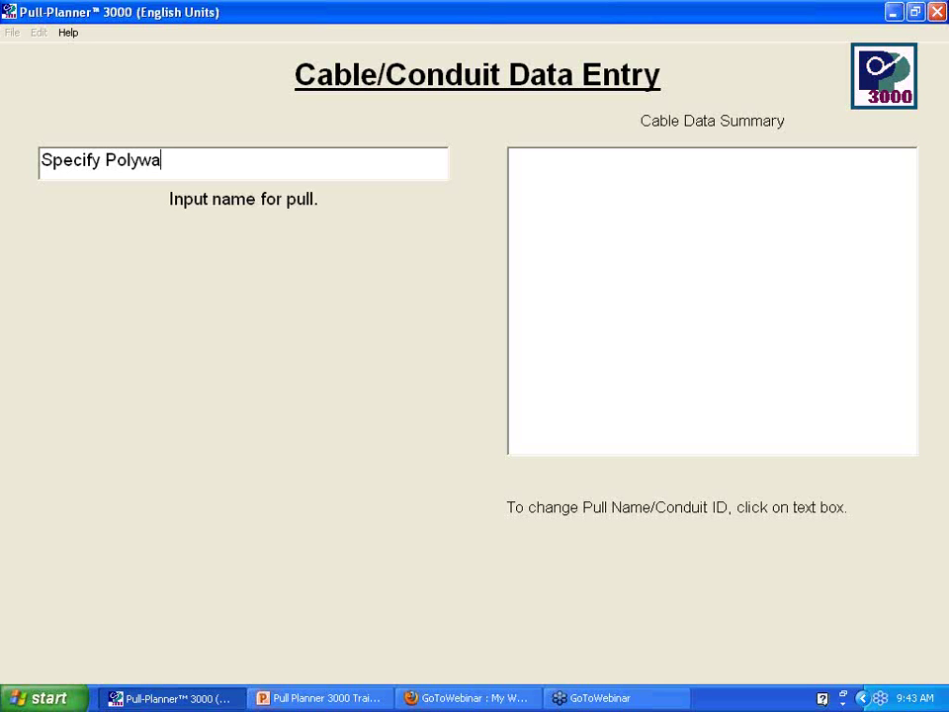
type("ter Lubri")
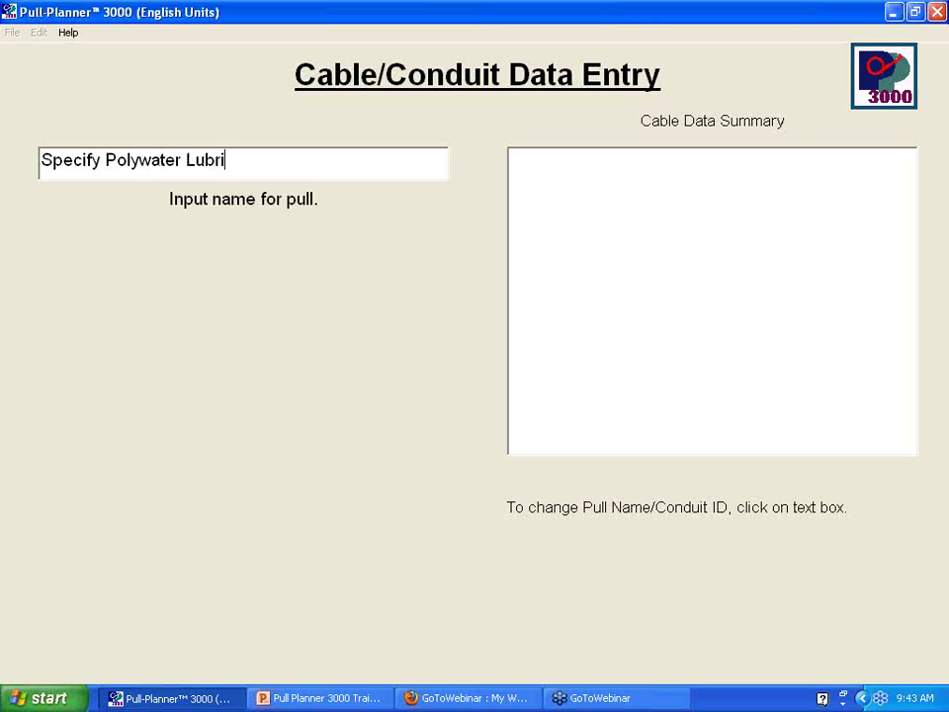
type("cants")
key("Return")
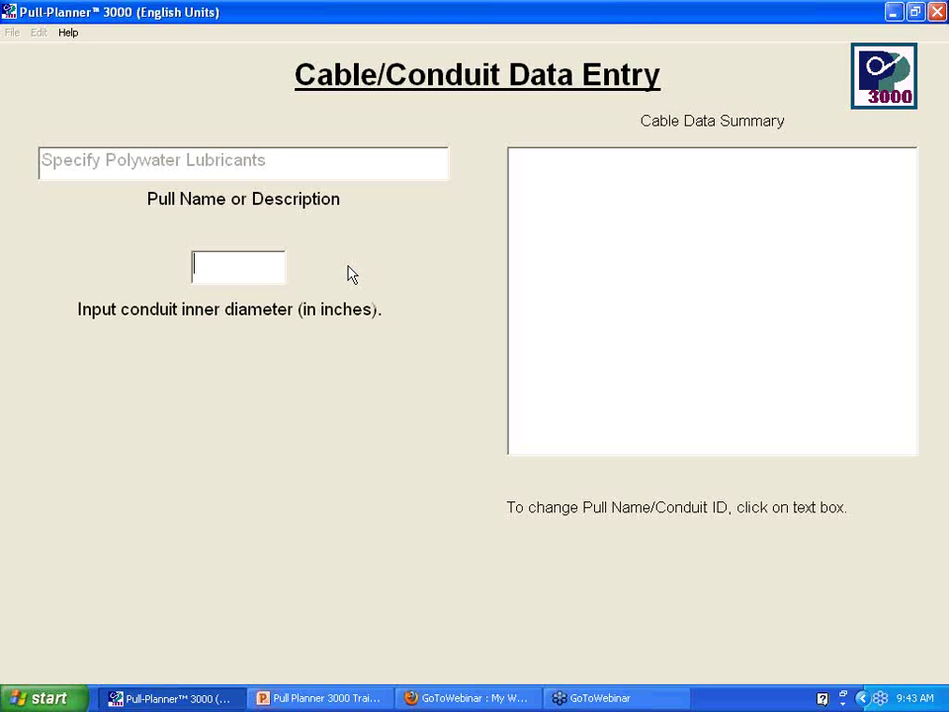
type("4")
key("Return")
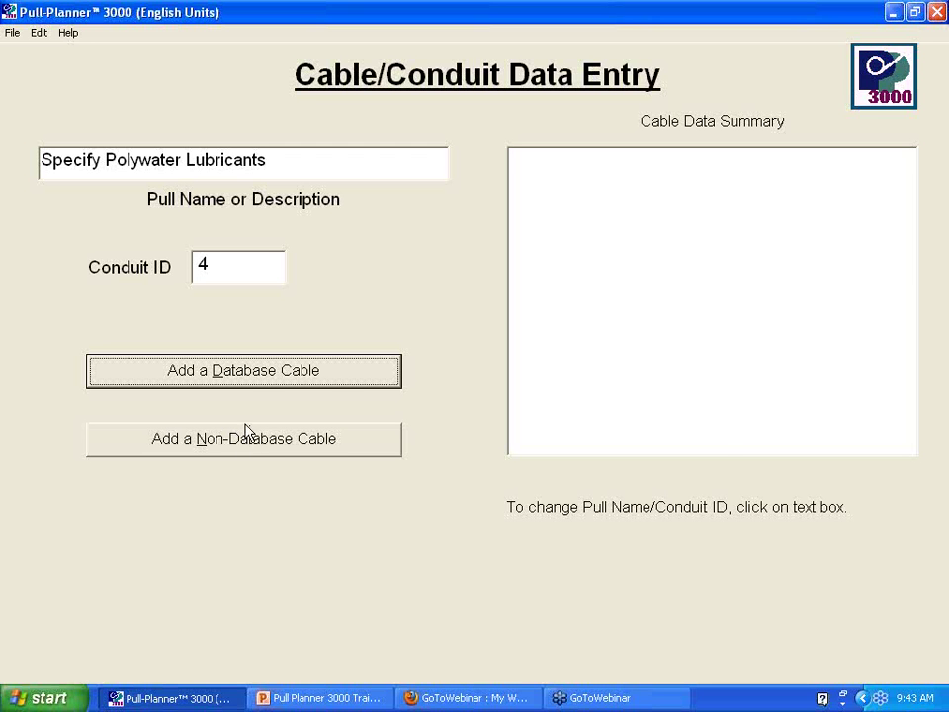
- Add three #1 25kV AL SINGLE cables from the cable database to the pull
left_click(247, 379)
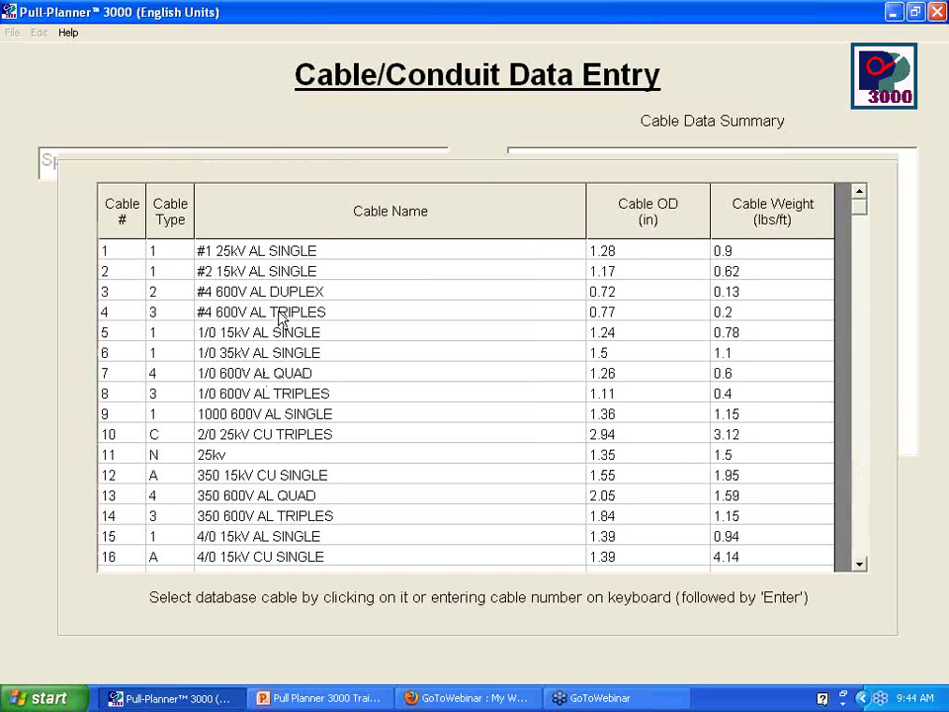
left_click(330, 261)
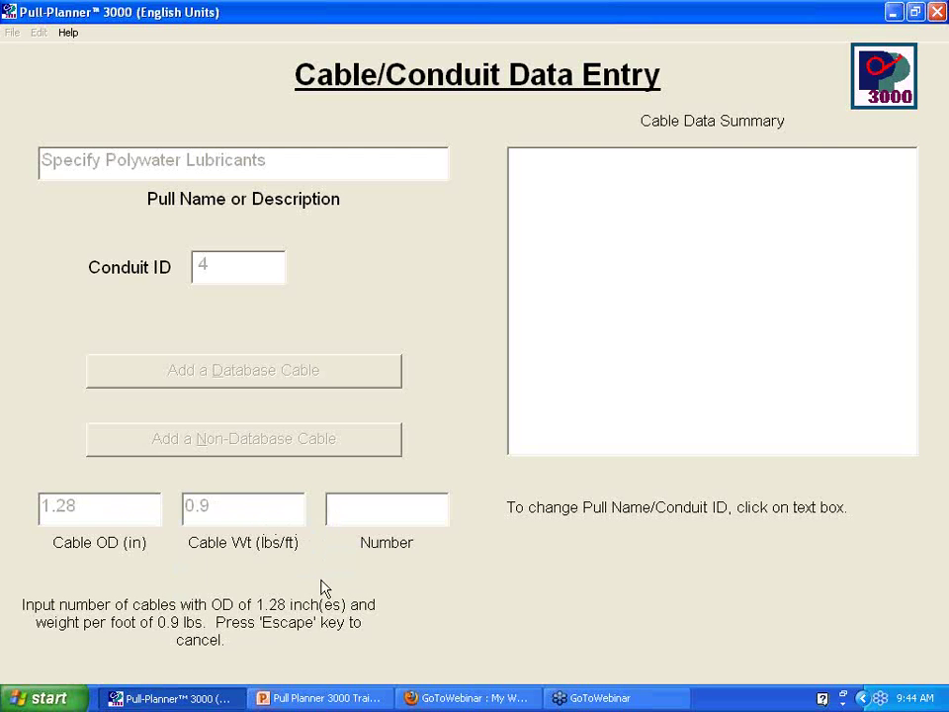
type("3")
key("Return")
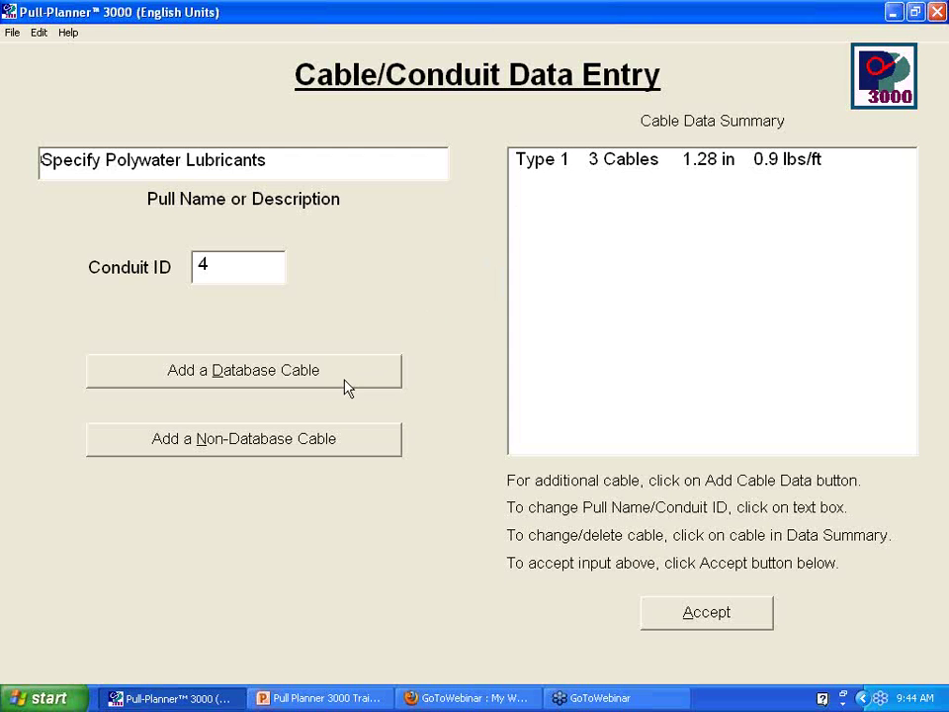
- Add one non-database cable weighing 0.9 lbs/ft with a 0.7 in outer diameter, and remove that cable type again
left_click(311, 445)
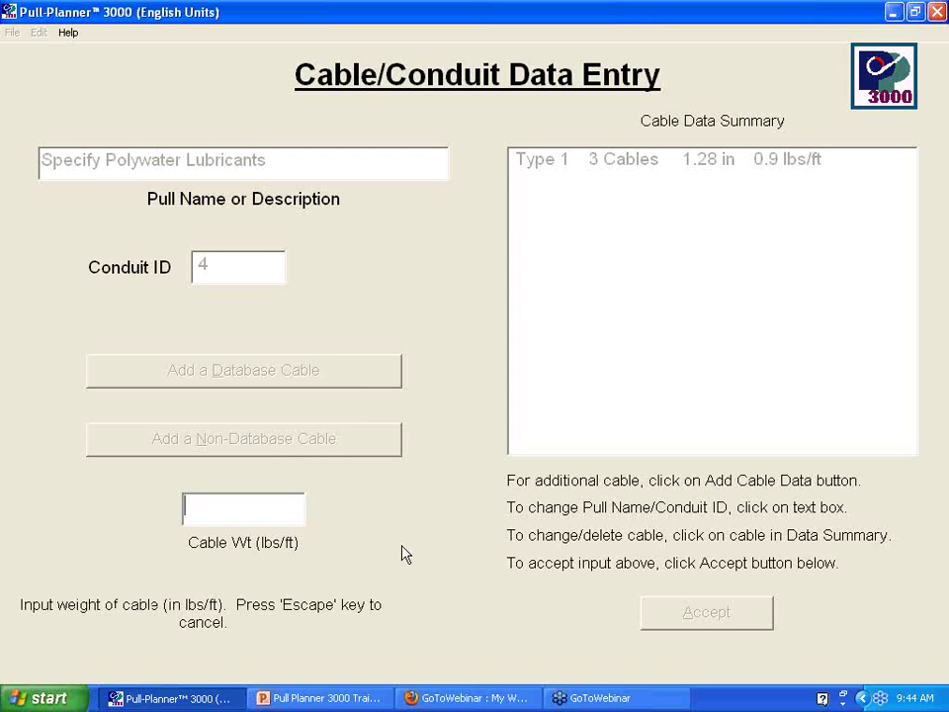
type(".9")
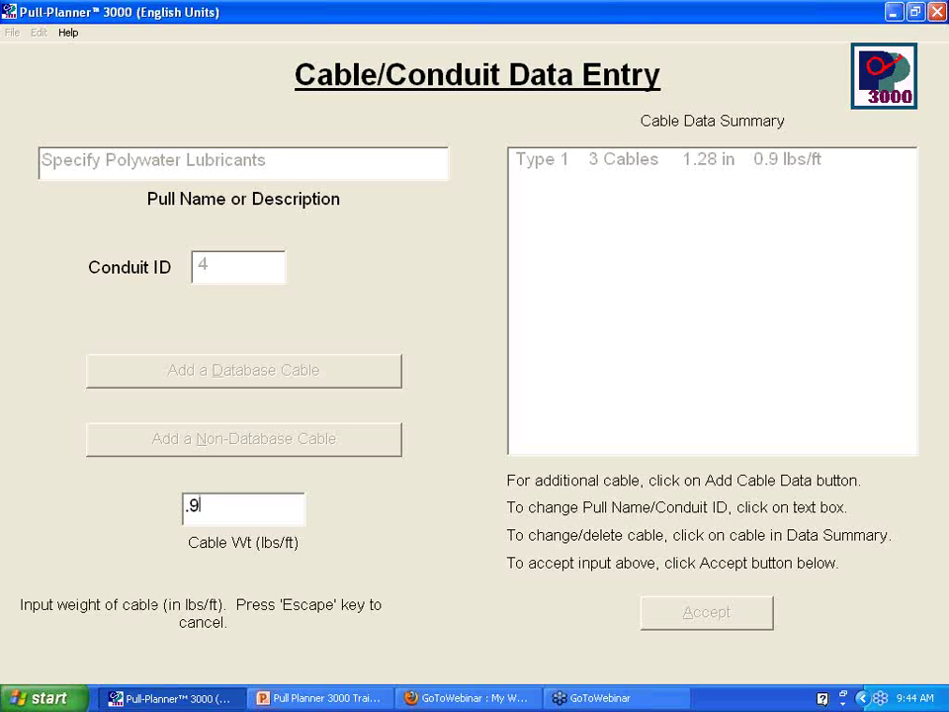
key("Return")
type(".7")
key("Return")
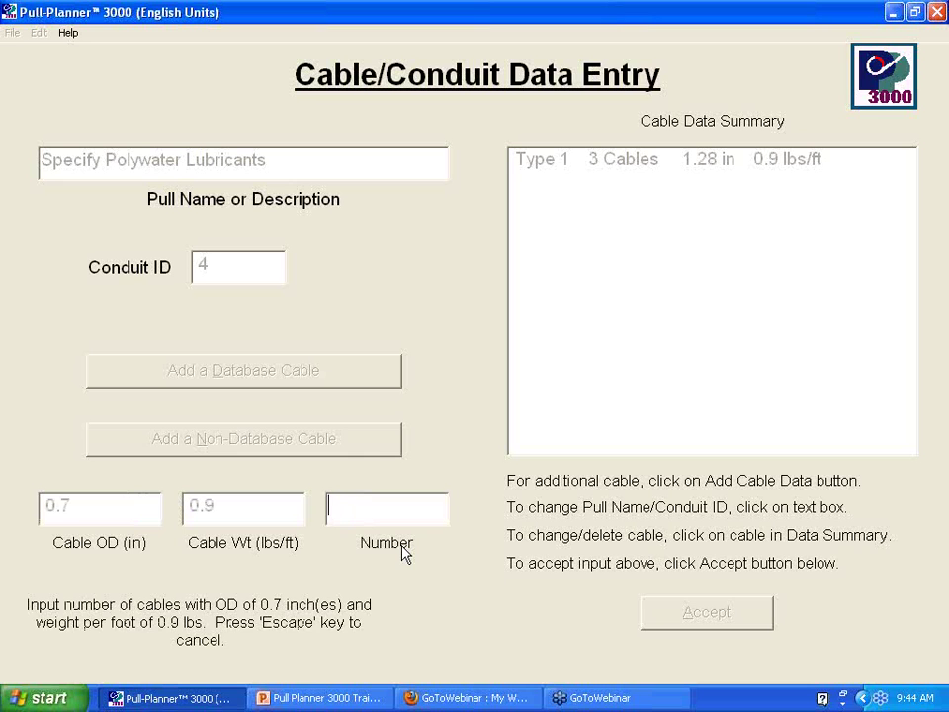
type("1")
key("Return")
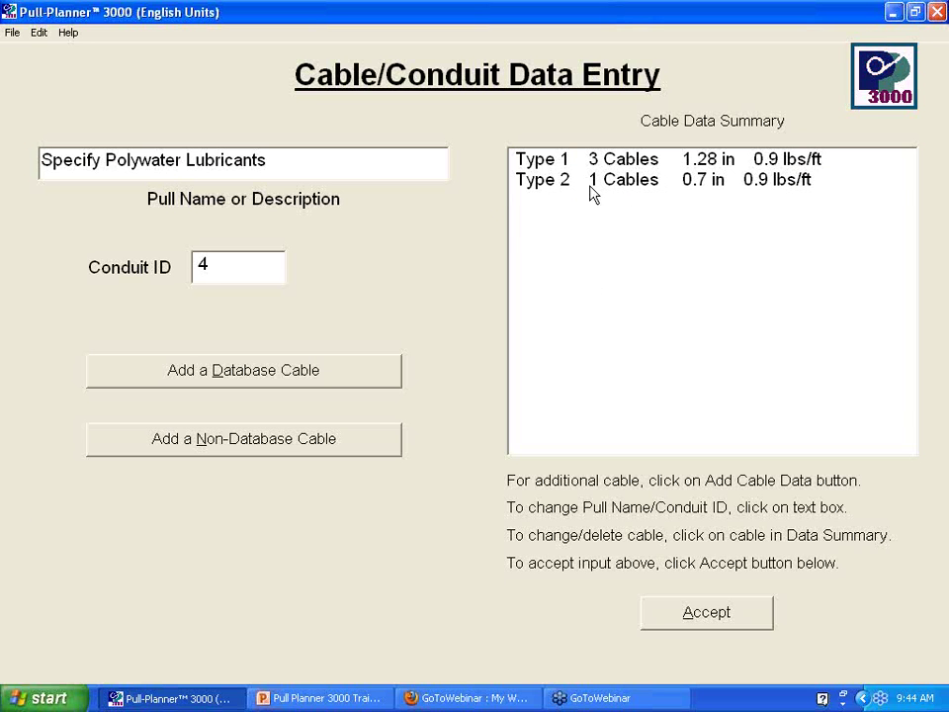
left_click(645, 191)
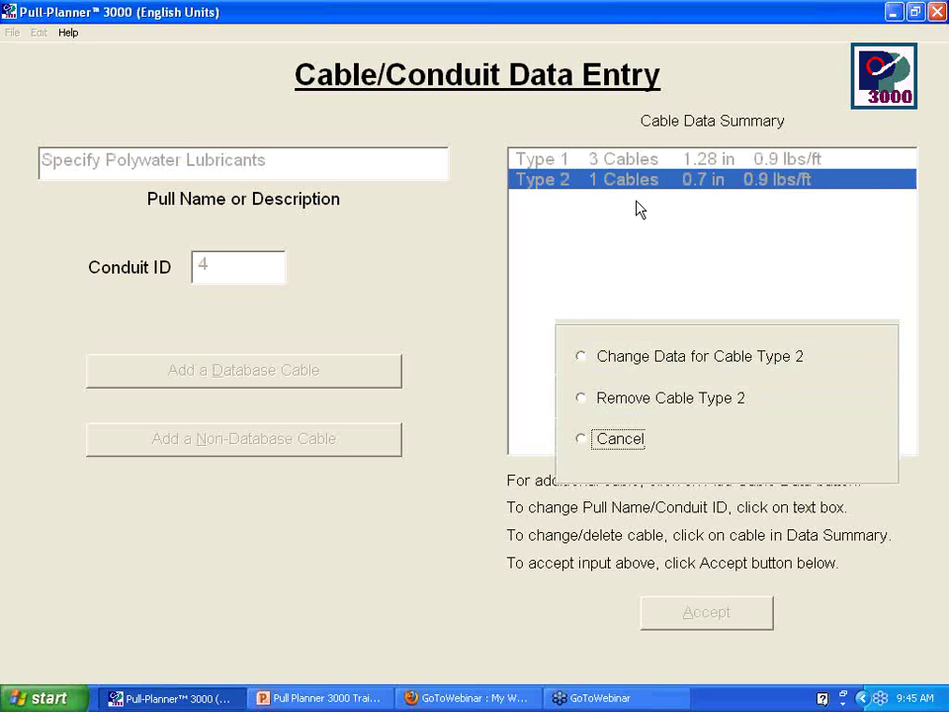
left_click(583, 401)
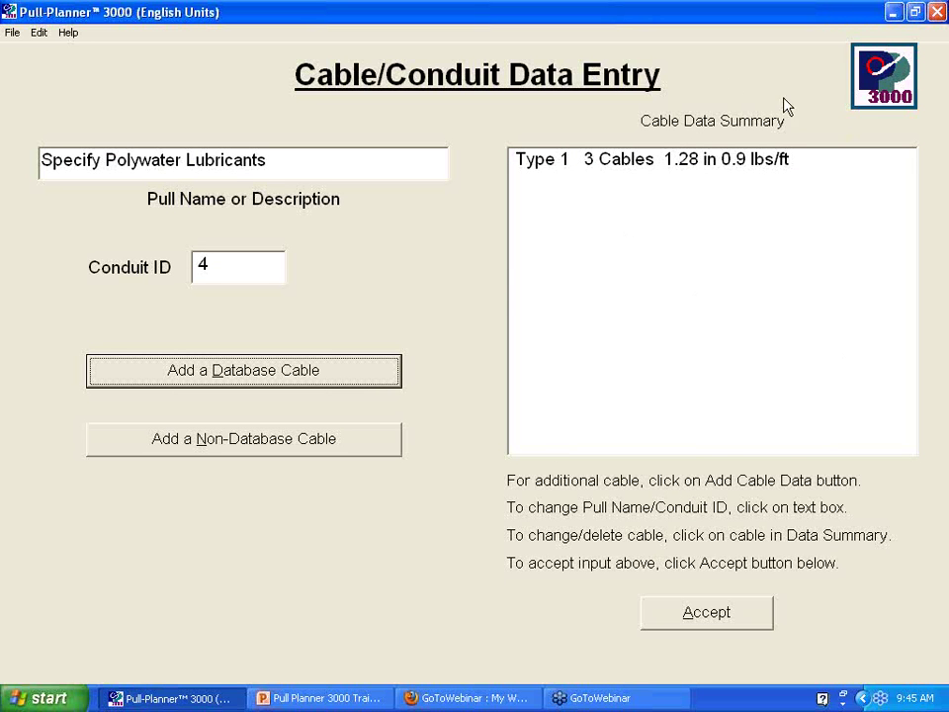
- Accept the cable and conduit data with the three cables not triplexed, and check the edit option of the resulting summary
left_click(722, 611)
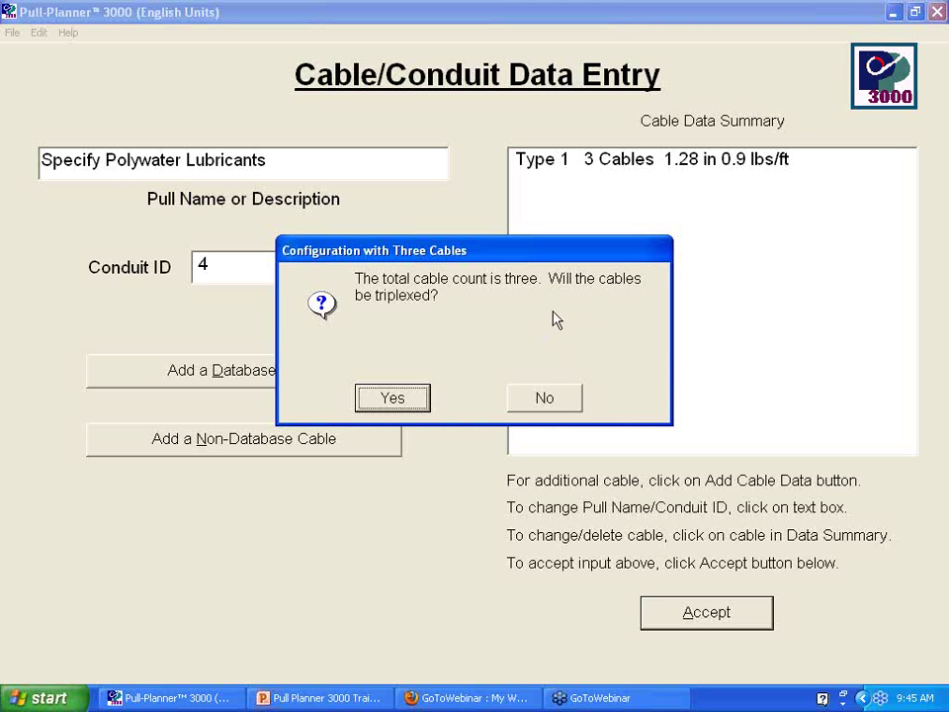
left_click(546, 398)
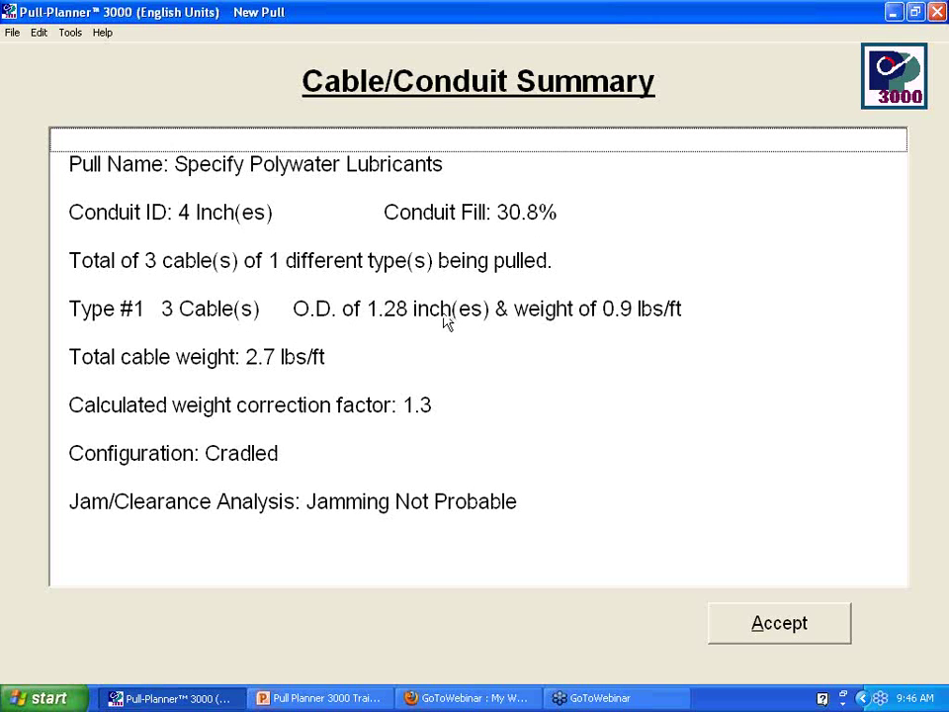
left_click(37, 33)
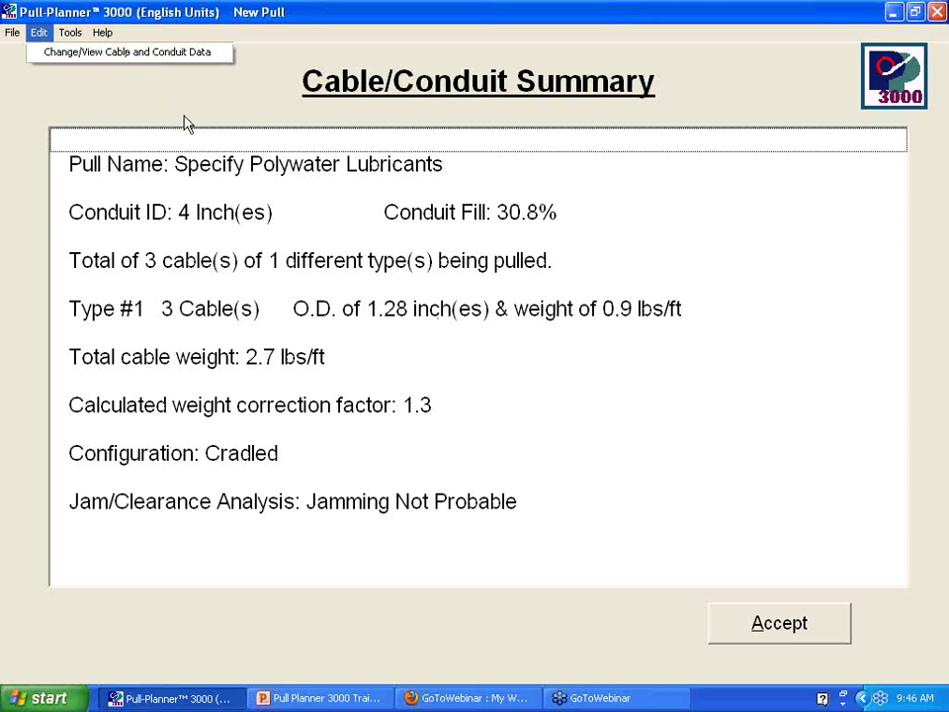
left_click(374, 216)
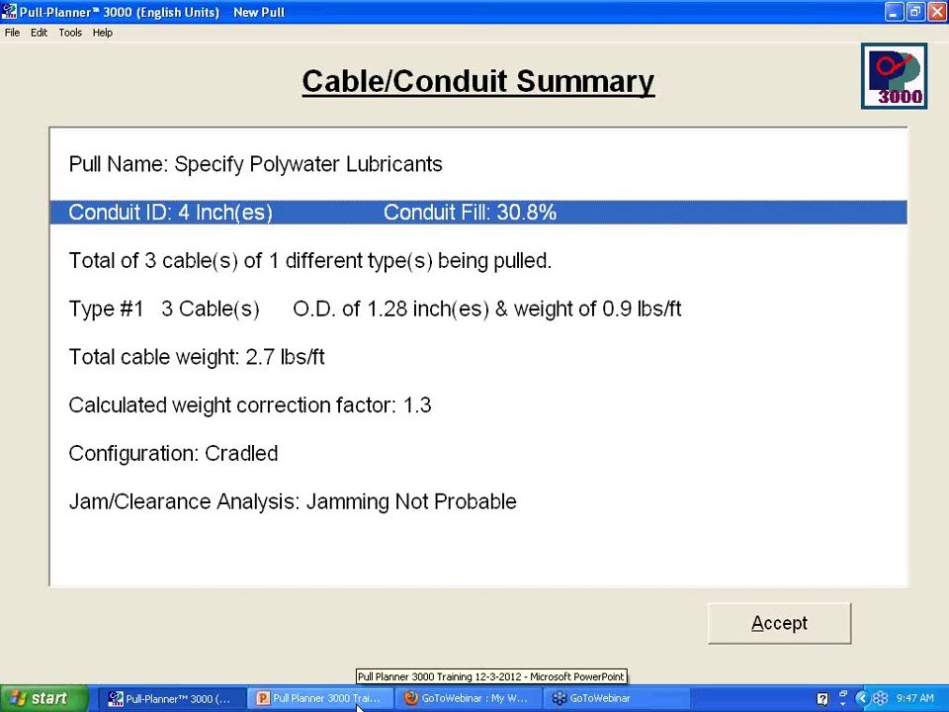
- Switch to the training presentation in PowerPoint, view the Weight Correction Factor slide, and return to Pull-Planner 3000
left_click(278, 702)
left_click(77, 590)
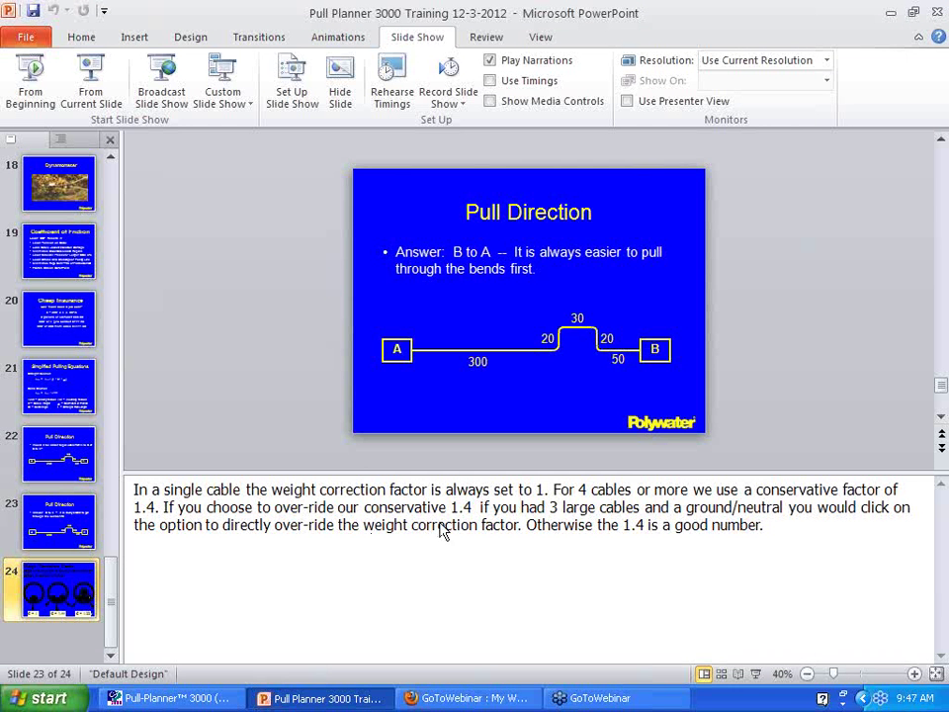
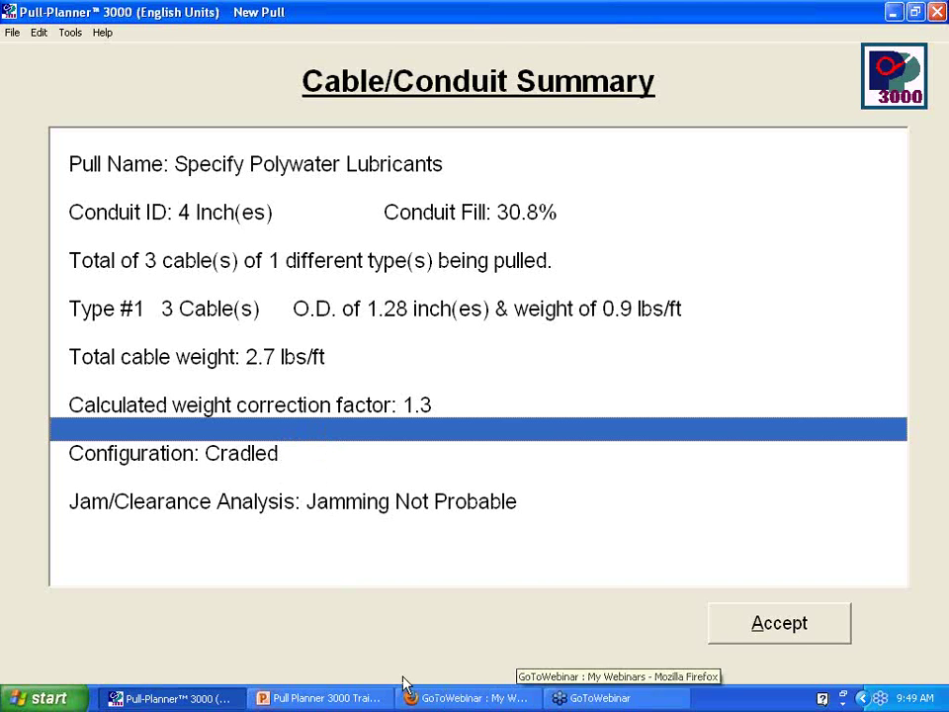
left_click(339, 700)
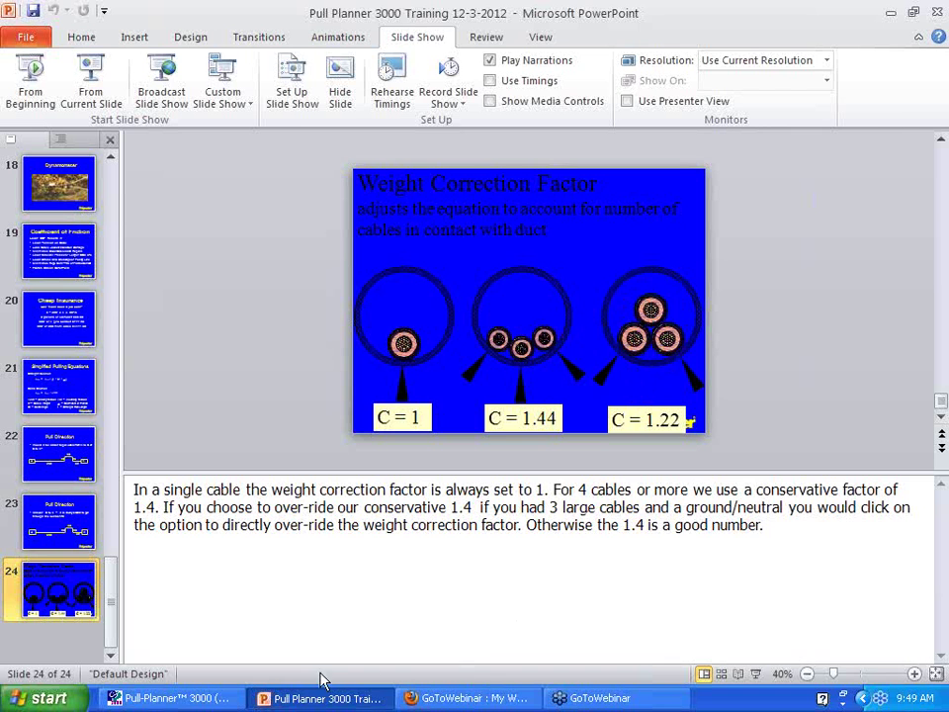
left_click(229, 701)
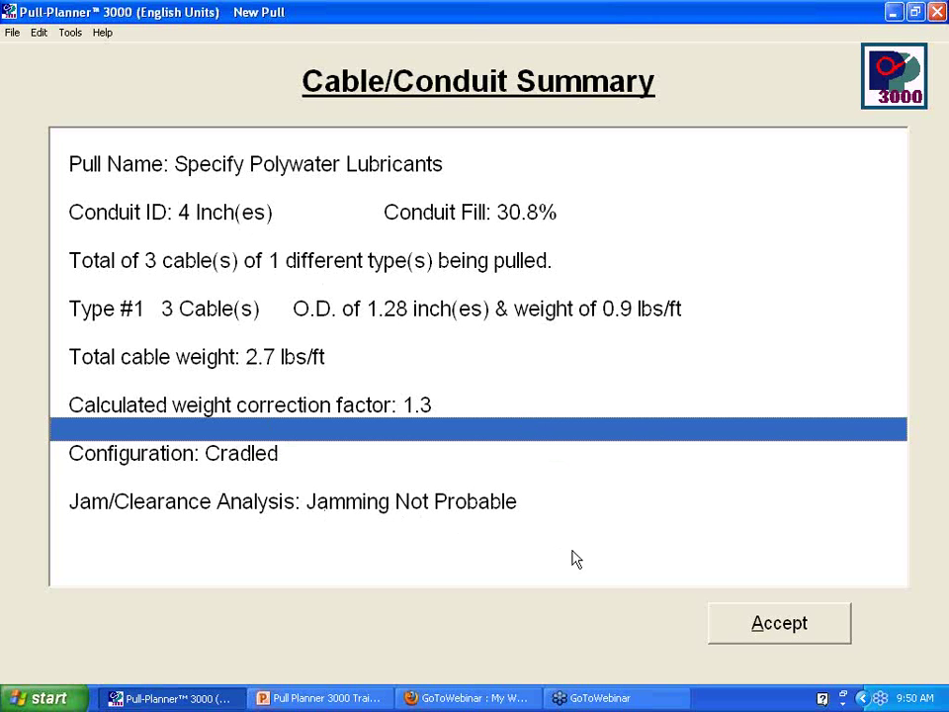
- Accept the cable/conduit summary, dismiss the friction data information, and select Polywater LZ as the lubricant
left_click(749, 622)
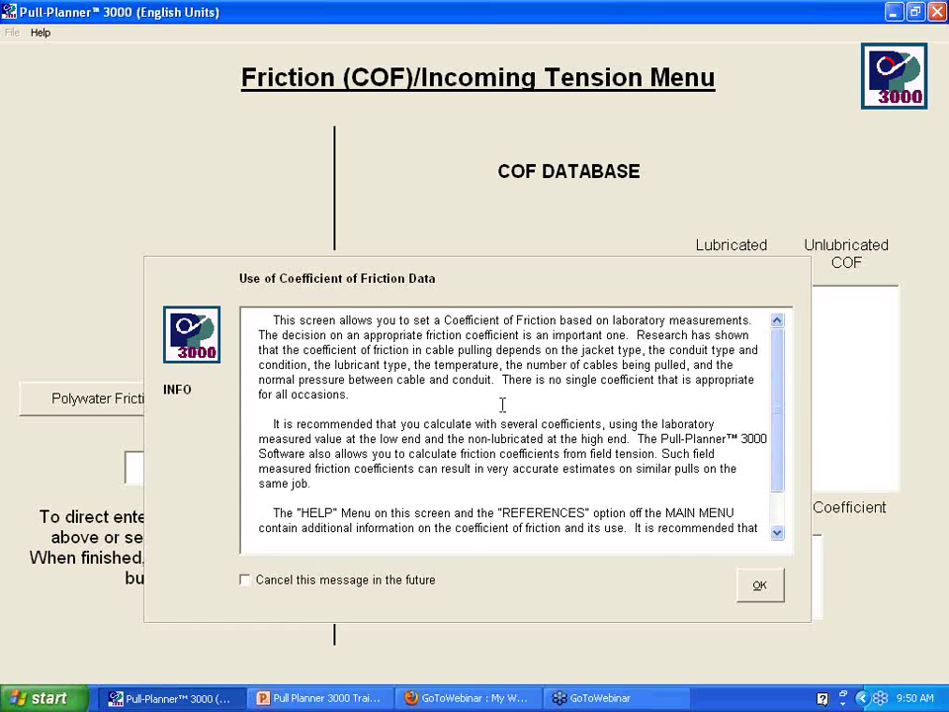
left_click(771, 584)
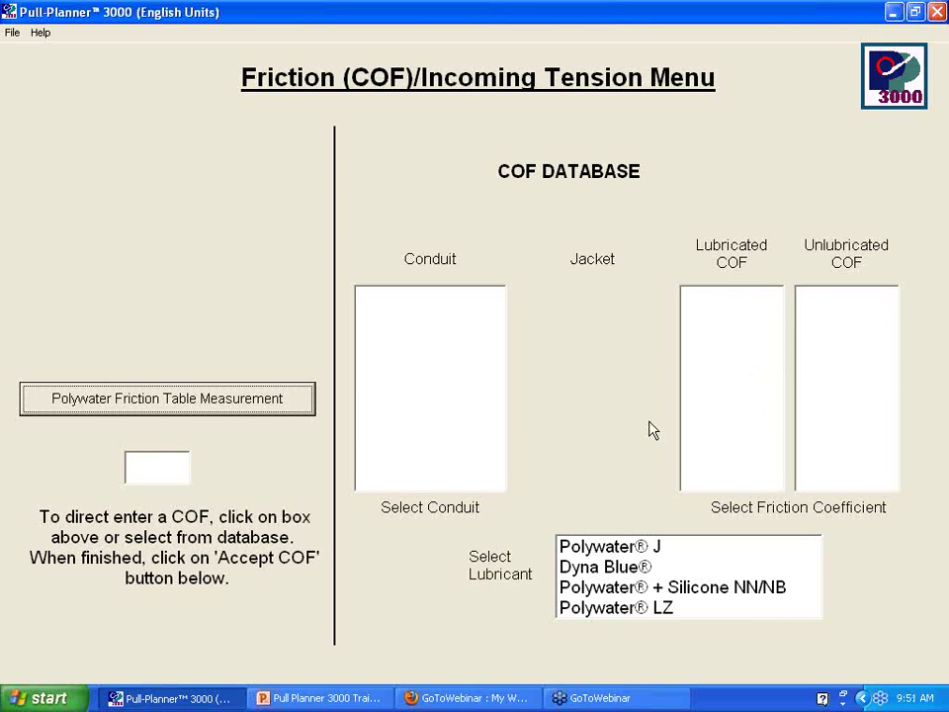
left_click(616, 608)
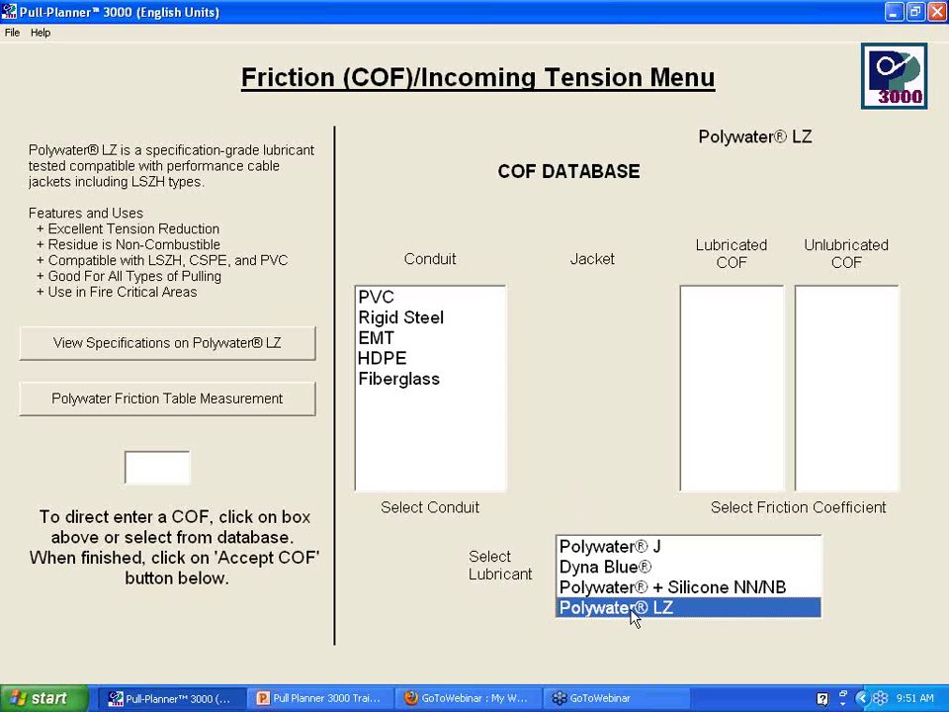
- Open the Polywater LZ specification, review its model specification and order information, and close the document
left_click(250, 344)
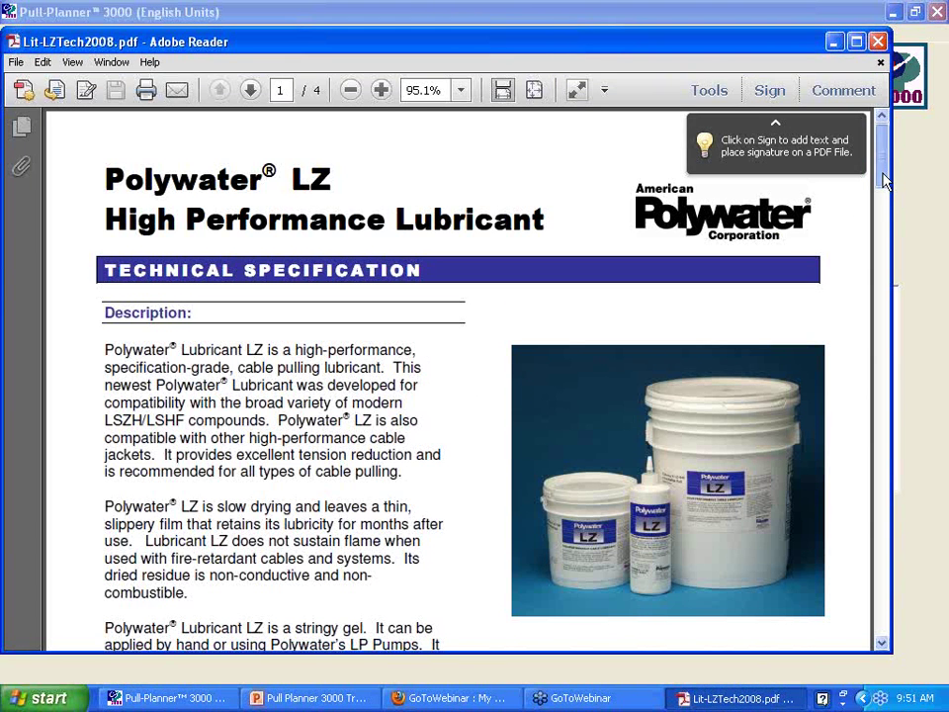
left_click_drag(885, 179, 867, 566)
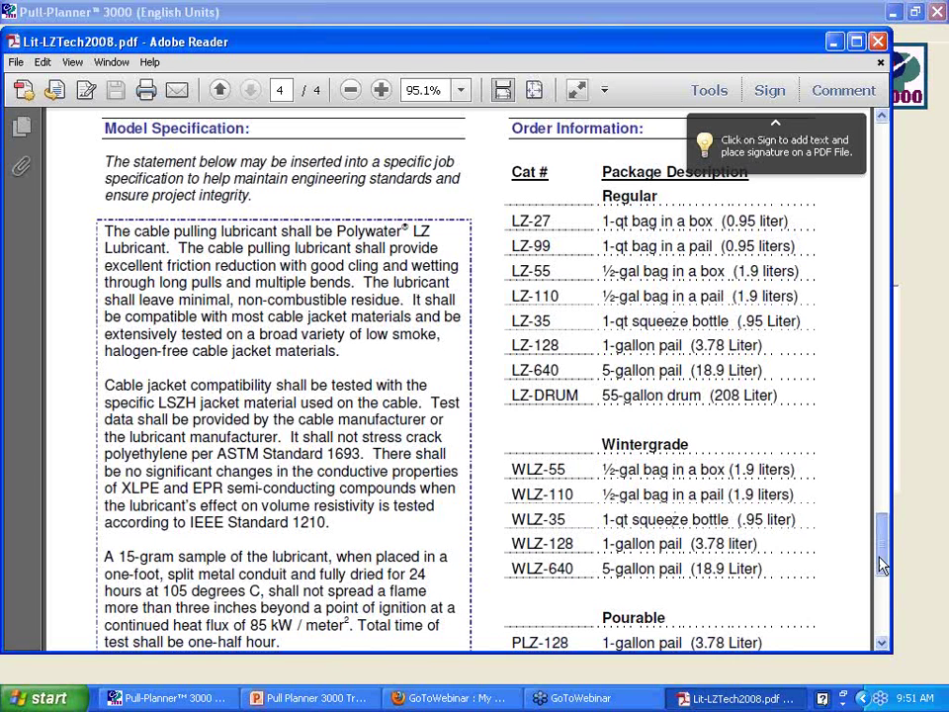
scroll(703, 555, "down", 2)
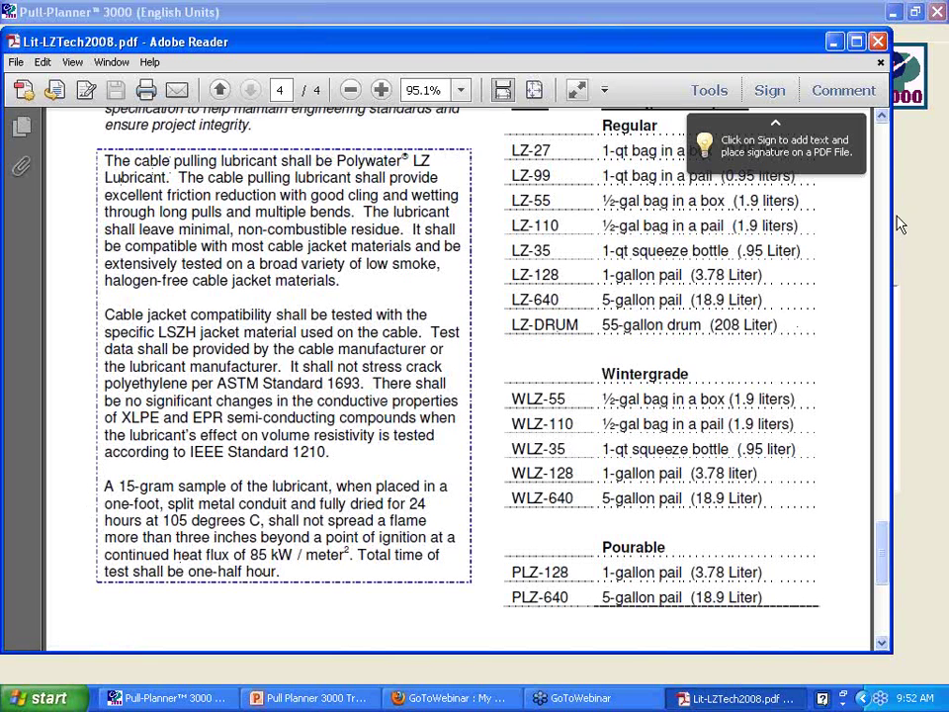
scroll(662, 410, "up", 2)
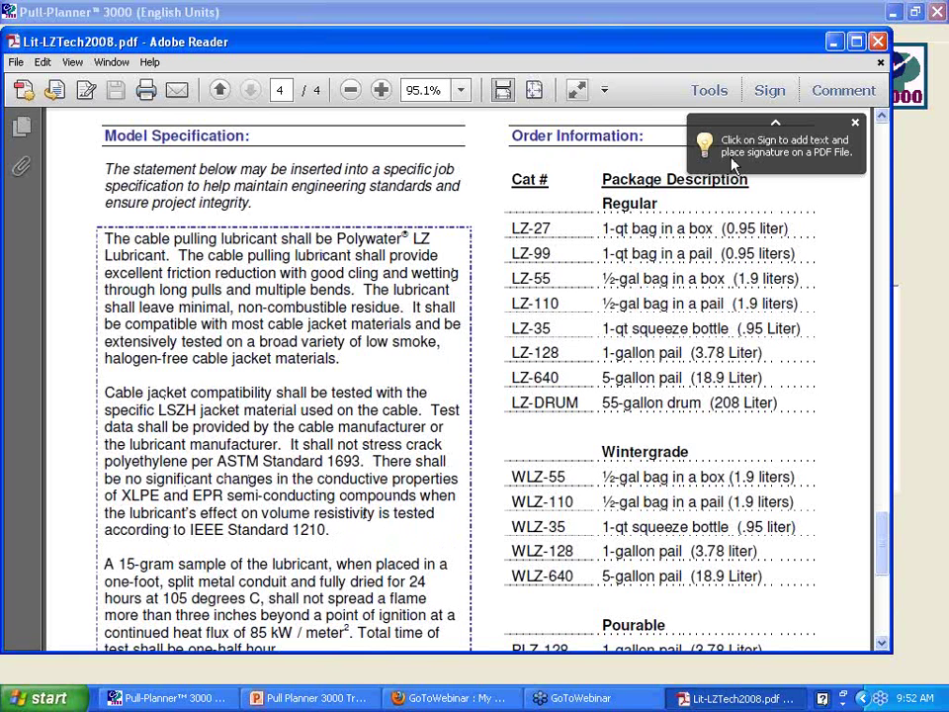
left_click(880, 42)
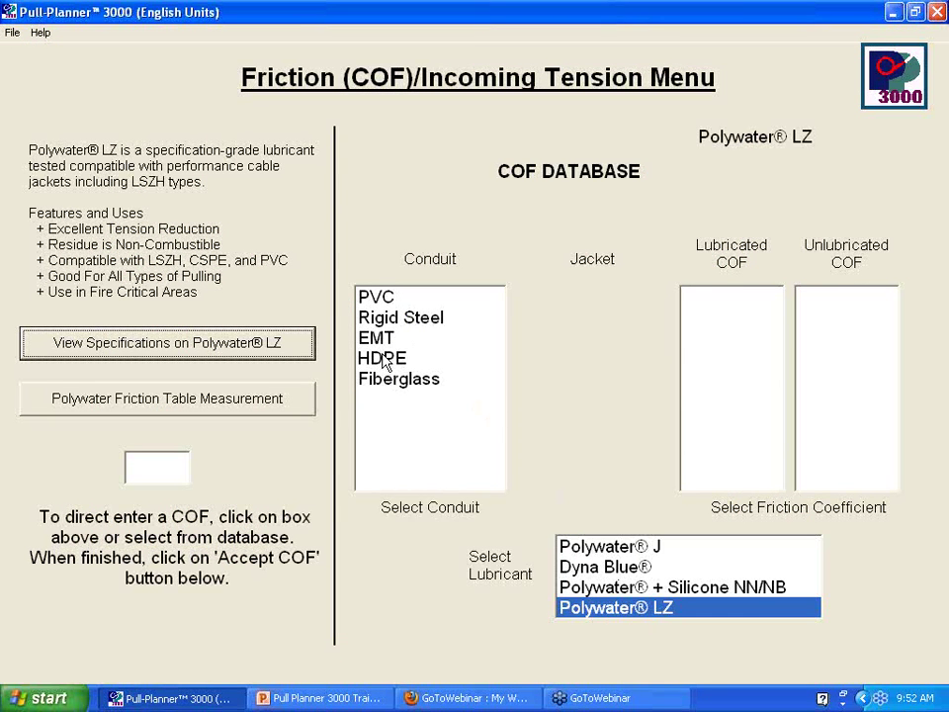
- Compare friction coefficients of Polywater LZ in PVC and rigid steel conduit with Polywater J in rigid steel, and reselect Polywater LZ
left_click(382, 298)
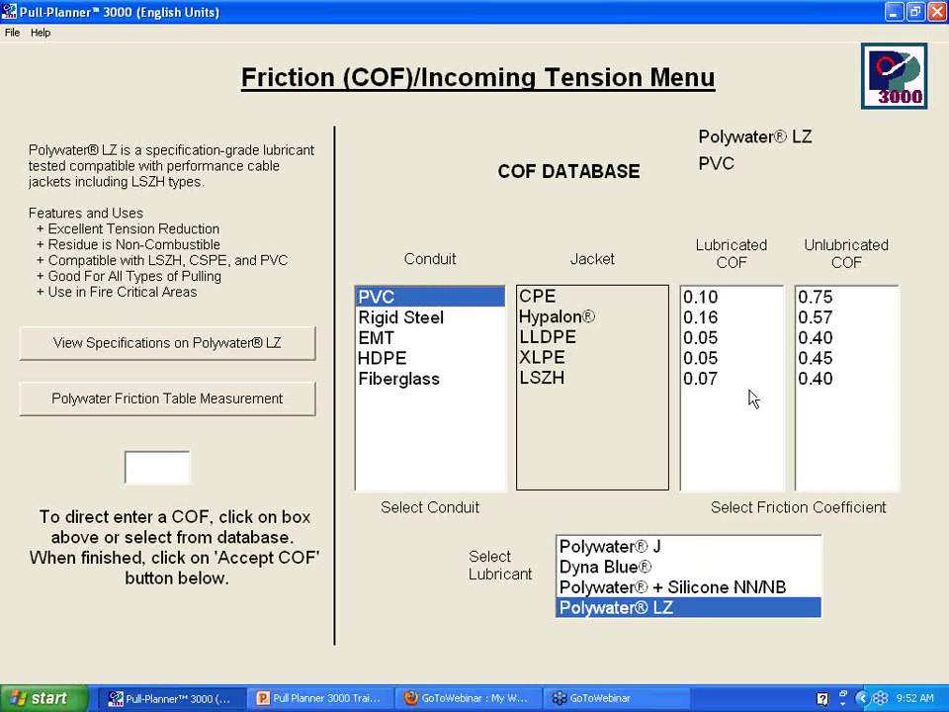
left_click(417, 318)
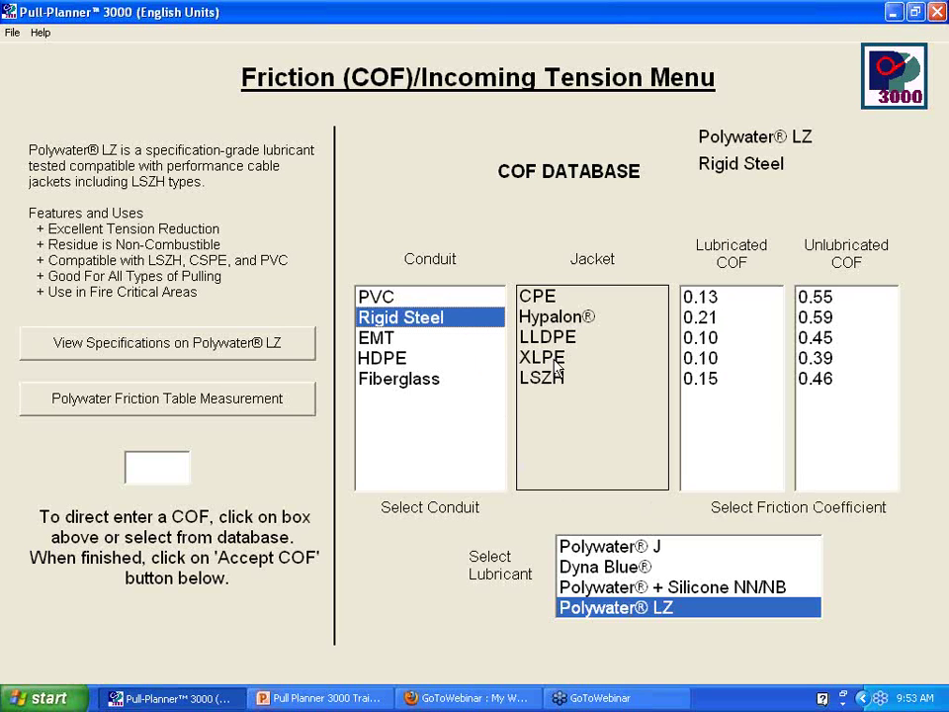
left_click(620, 549)
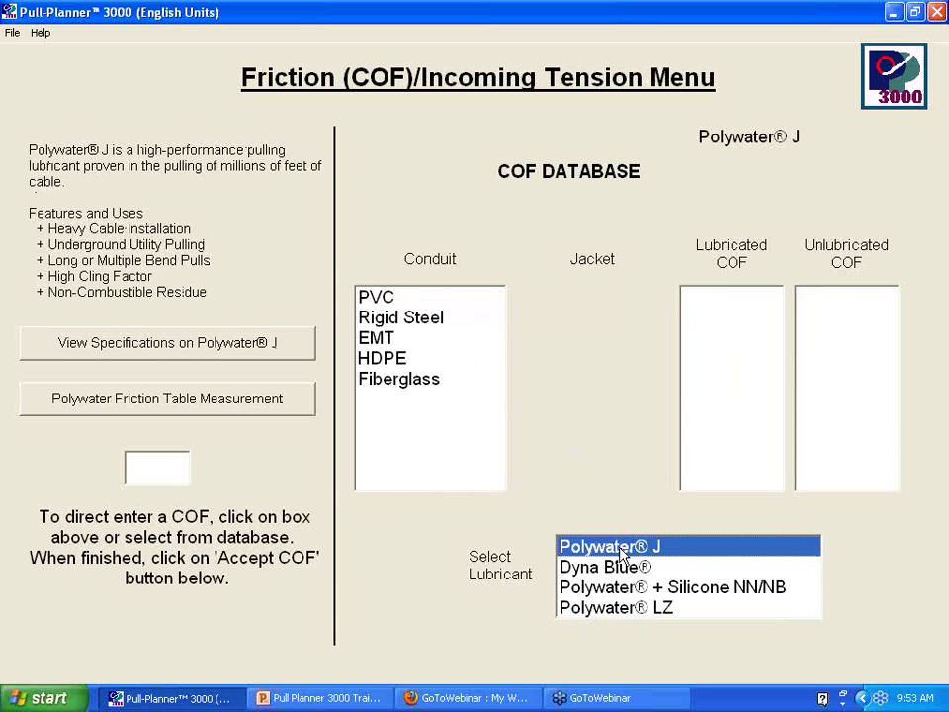
left_click(393, 323)
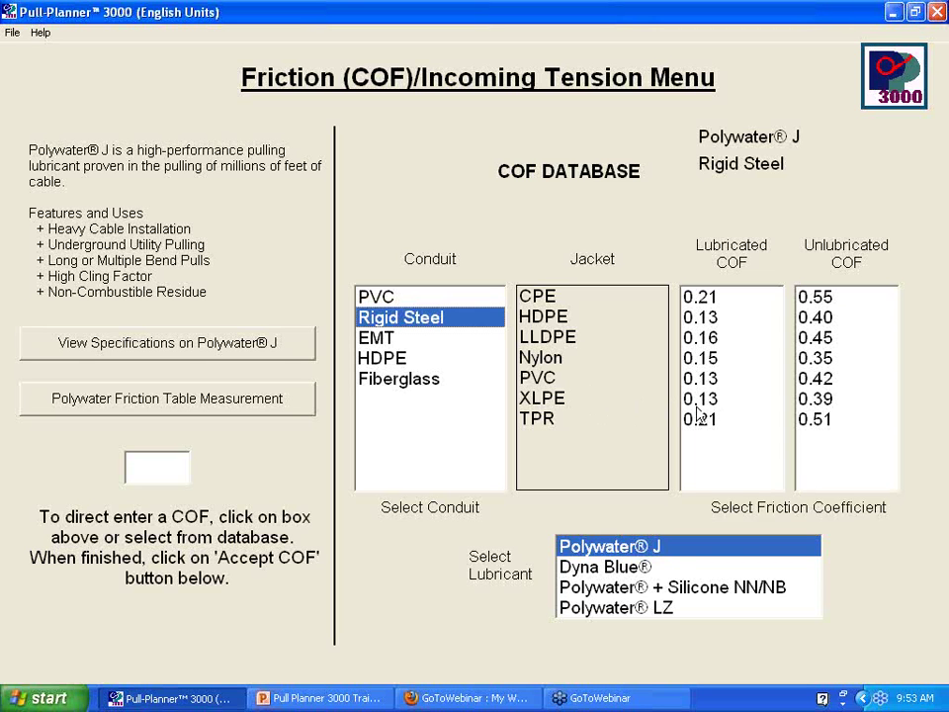
left_click(661, 609)
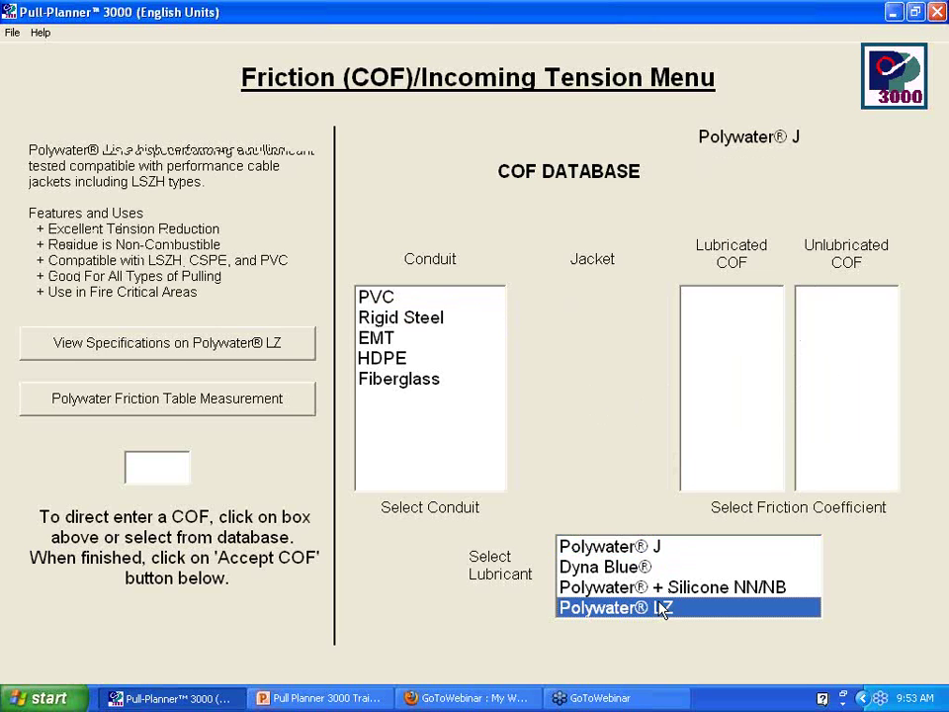
- Choose rigid steel conduit with the 0.10 lubricated coefficient for XLPE jacket and accept the COF
left_click(435, 318)
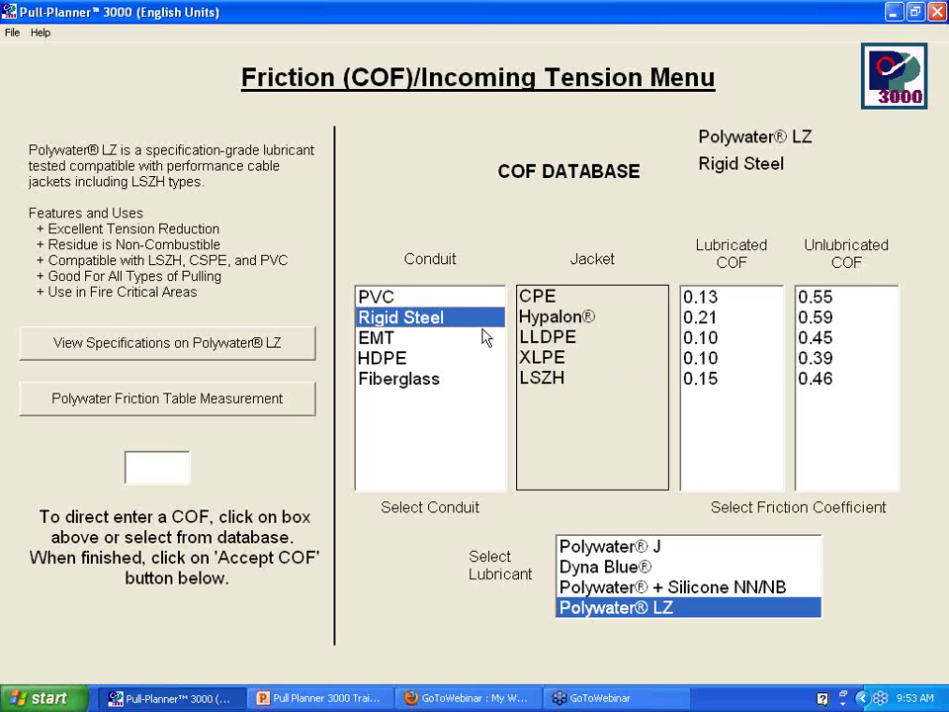
left_click(706, 365)
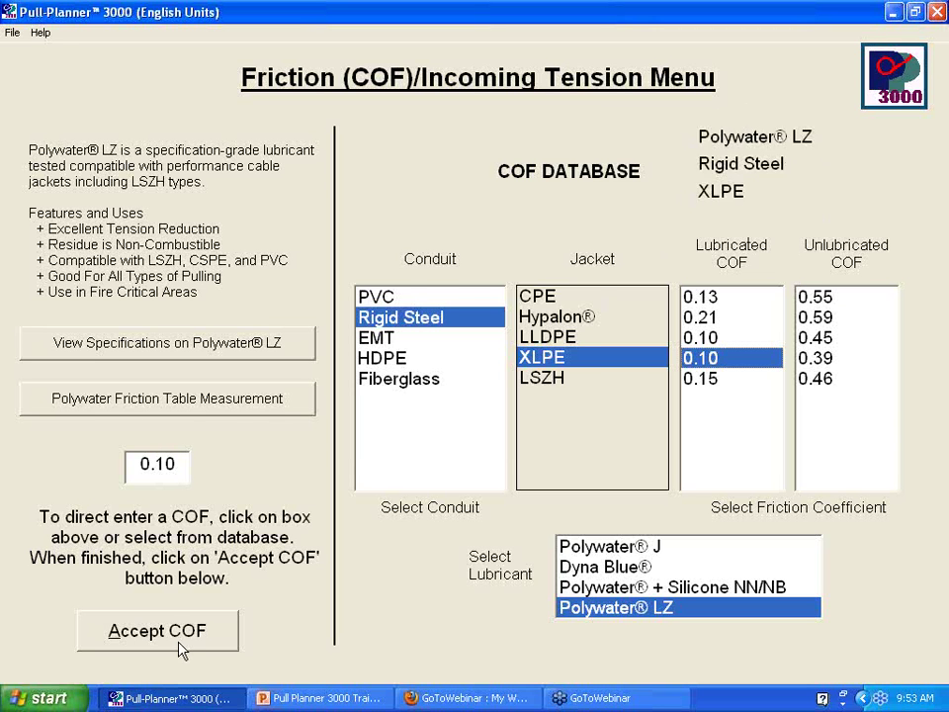
left_click(233, 634)
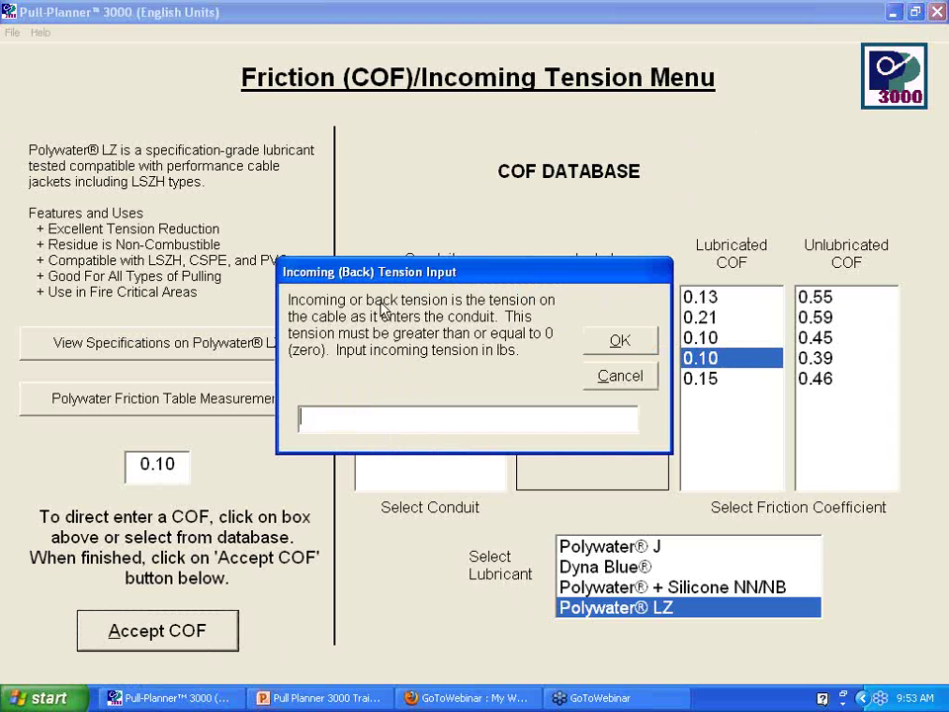
- Set the incoming tension to 0 lbs and dismiss the information about required segment entry
left_click_drag(470, 271, 514, 229)
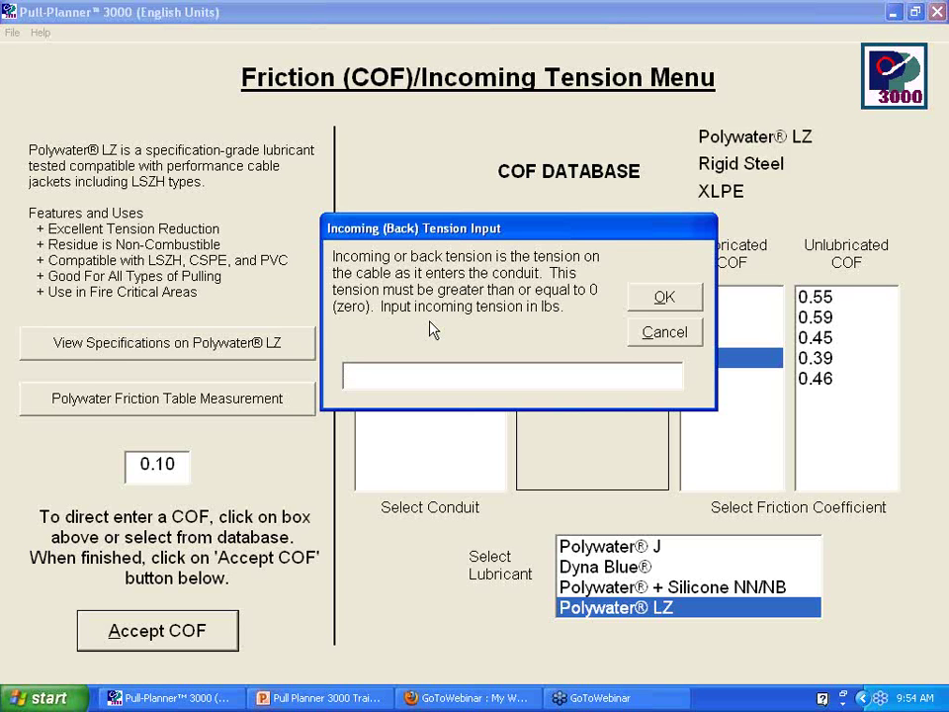
type("0")
left_click(697, 305)
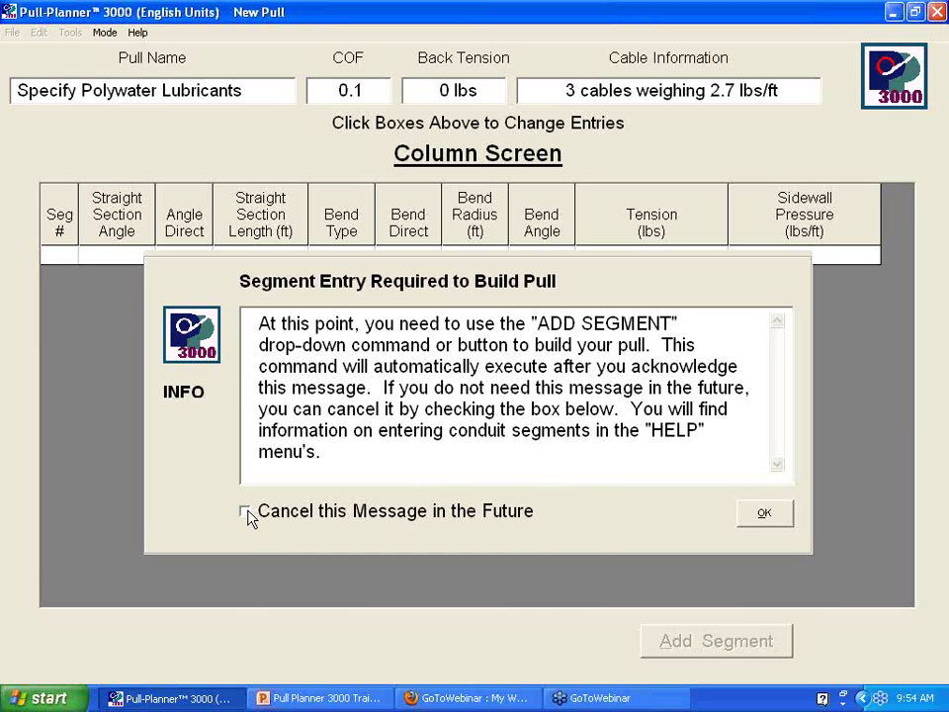
left_click(781, 515)
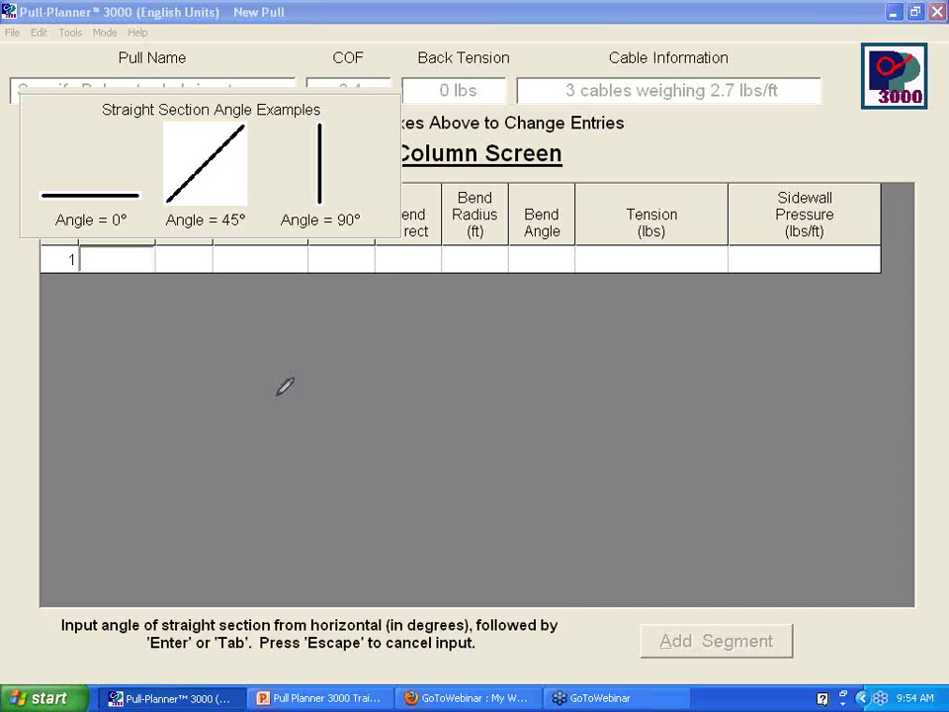
- Sketch the conduit route below the table: vertical drop, horizontal run, upward offset, second horizontal run to a box, and a riser
left_click(77, 405)
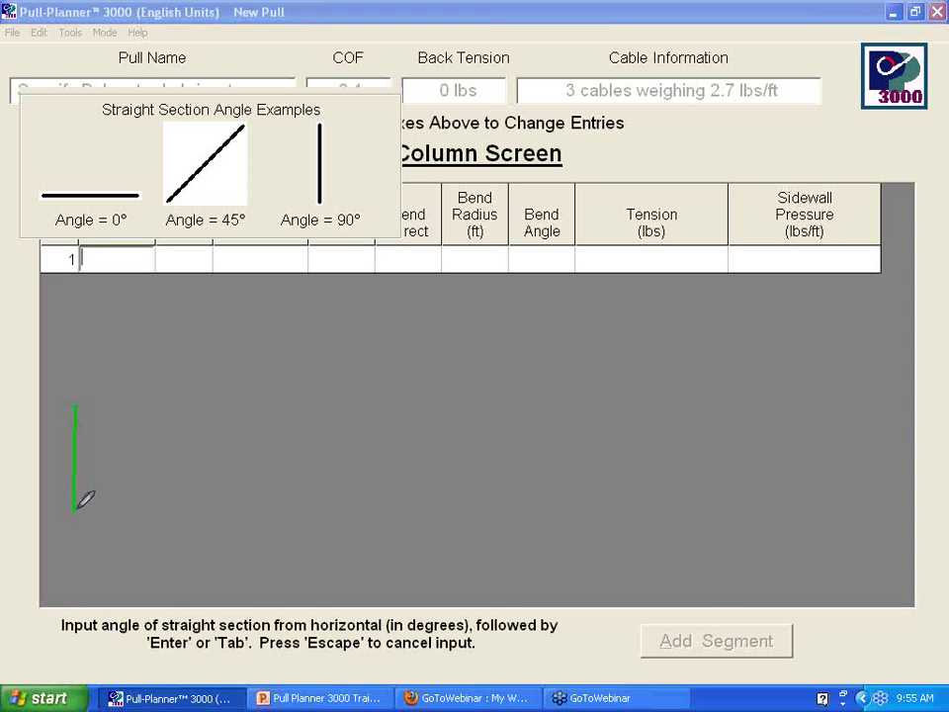
left_click(103, 501)
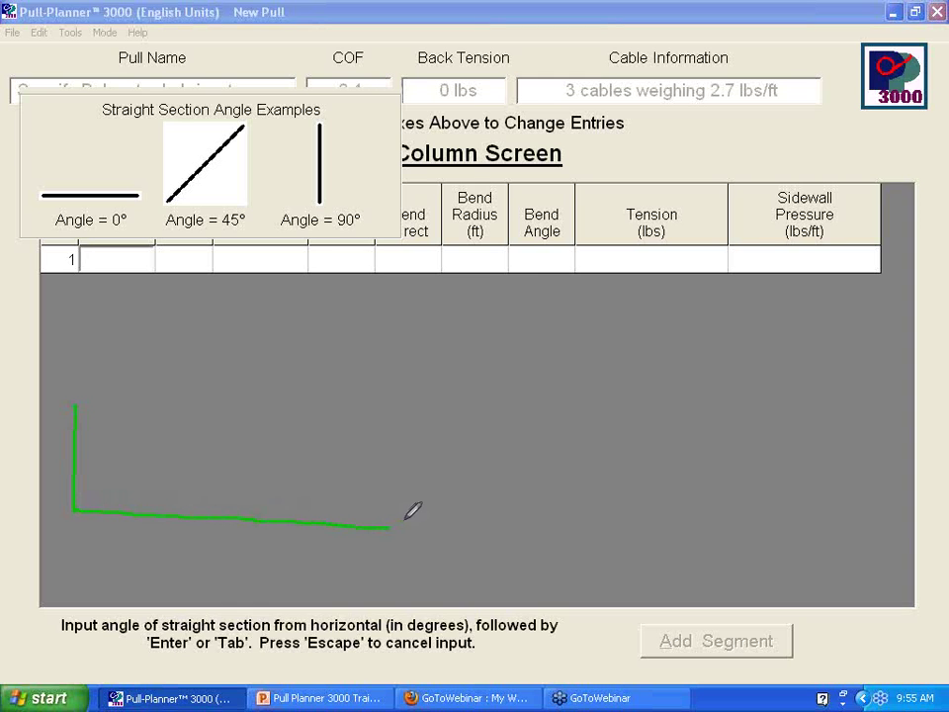
mouse_move(391, 527)
left_mouse_down()
mouse_move(508, 472)
mouse_move(818, 479)
mouse_move(830, 428)
mouse_move(831, 521)
mouse_move(930, 530)
mouse_move(932, 430)
mouse_move(831, 423)
mouse_move(837, 414)
left_mouse_up()
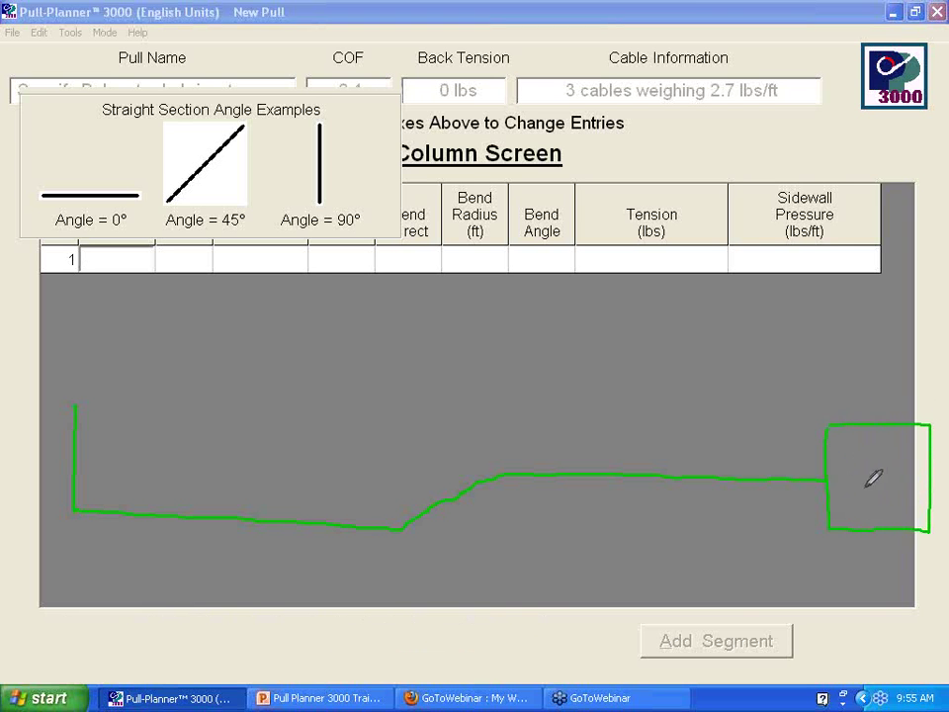
left_click_drag(842, 482, 884, 439)
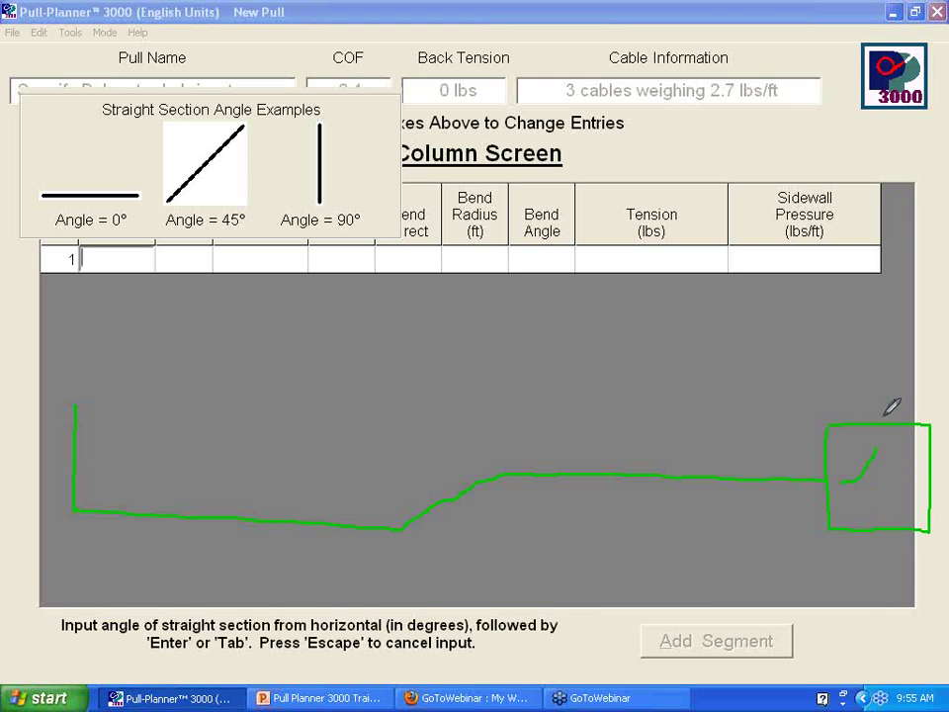
left_click_drag(884, 413, 886, 268)
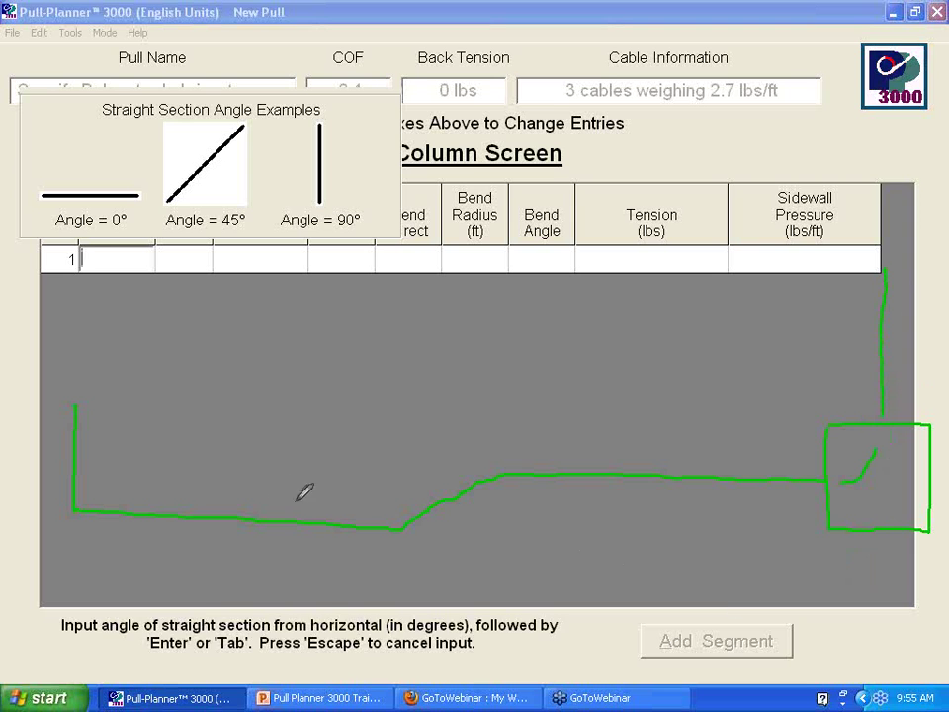
- Annotate the sketch with a 7' drop, a 90° bend of radius 4, a 110 run, a 45 bend of radius 4 and a 75 incline
mouse_move(94, 443)
left_mouse_down()
mouse_move(100, 470)
mouse_move(111, 463)
left_mouse_up()
mouse_move(6, 532)
left_mouse_down()
mouse_move(18, 563)
mouse_move(34, 539)
left_mouse_up()
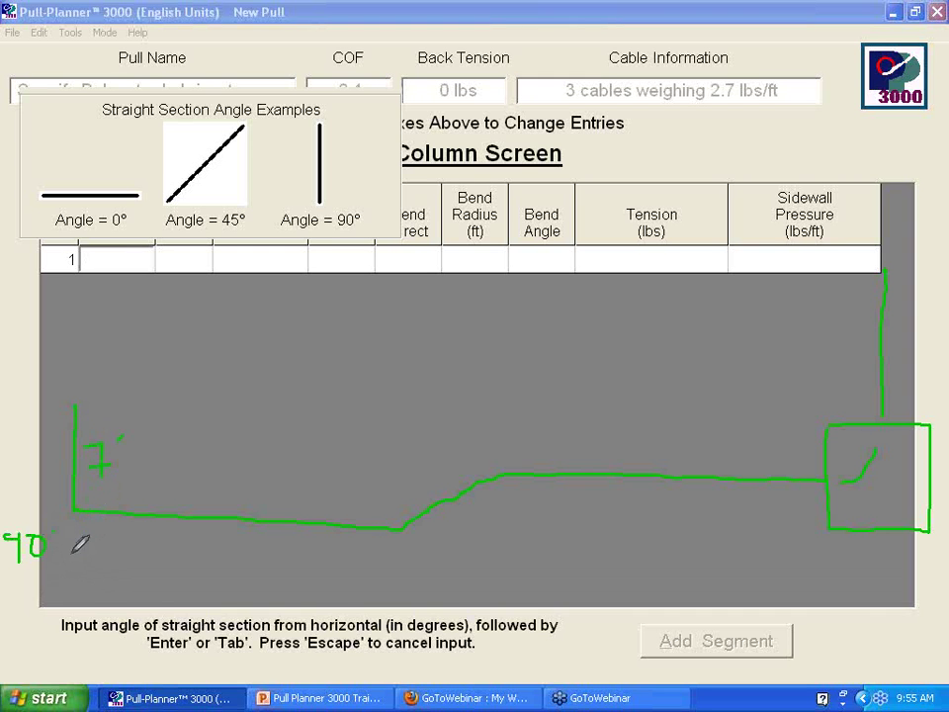
mouse_move(71, 557)
left_mouse_down()
mouse_move(85, 571)
mouse_move(79, 590)
left_mouse_up()
mouse_move(183, 480)
left_mouse_down()
mouse_move(179, 497)
mouse_move(192, 502)
mouse_move(213, 489)
left_mouse_up()
mouse_move(427, 506)
left_mouse_down()
mouse_move(393, 561)
mouse_move(396, 574)
mouse_move(412, 574)
left_mouse_up()
mouse_move(404, 552)
left_mouse_down()
mouse_move(418, 551)
mouse_move(465, 587)
mouse_move(456, 597)
mouse_move(488, 569)
left_mouse_up()
mouse_move(403, 458)
left_mouse_down()
mouse_move(407, 485)
mouse_move(414, 456)
mouse_move(433, 459)
mouse_move(423, 476)
left_mouse_up()
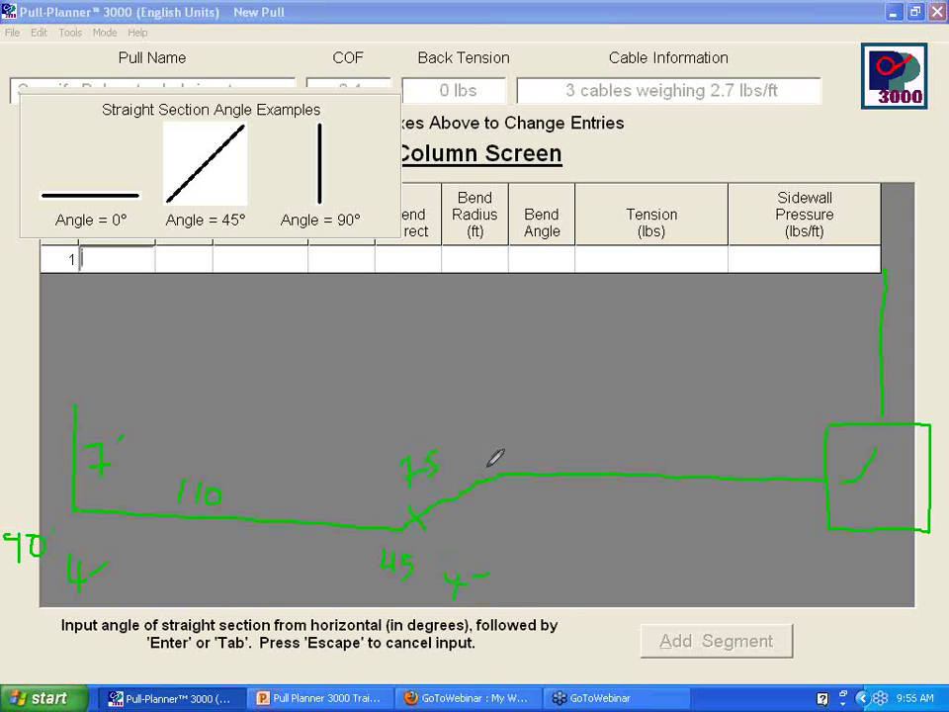
- Label the sketch's upper bend 45 with radius 4, note the last run's length, and draw a small copy of the route above the table
left_click_drag(485, 429, 499, 442)
mouse_move(493, 432)
left_mouse_down()
mouse_move(497, 449)
mouse_move(510, 434)
mouse_move(502, 453)
left_mouse_up()
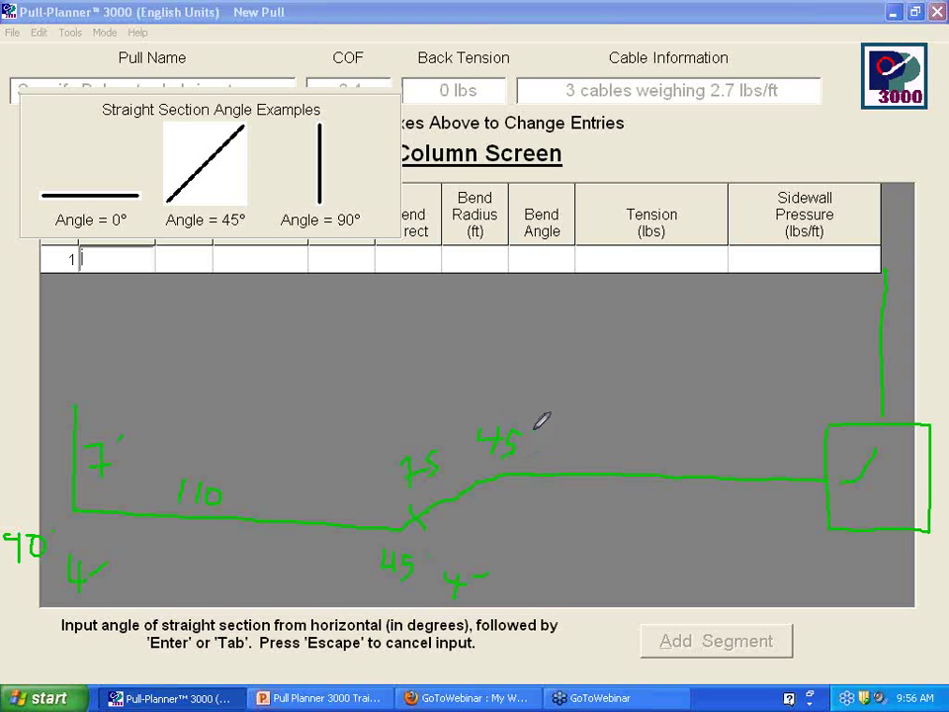
left_click(512, 495)
left_click_drag(514, 495, 516, 506)
mouse_move(597, 428)
left_mouse_down()
mouse_move(617, 434)
mouse_move(607, 452)
mouse_move(629, 433)
mouse_move(643, 453)
mouse_move(668, 443)
left_mouse_up()
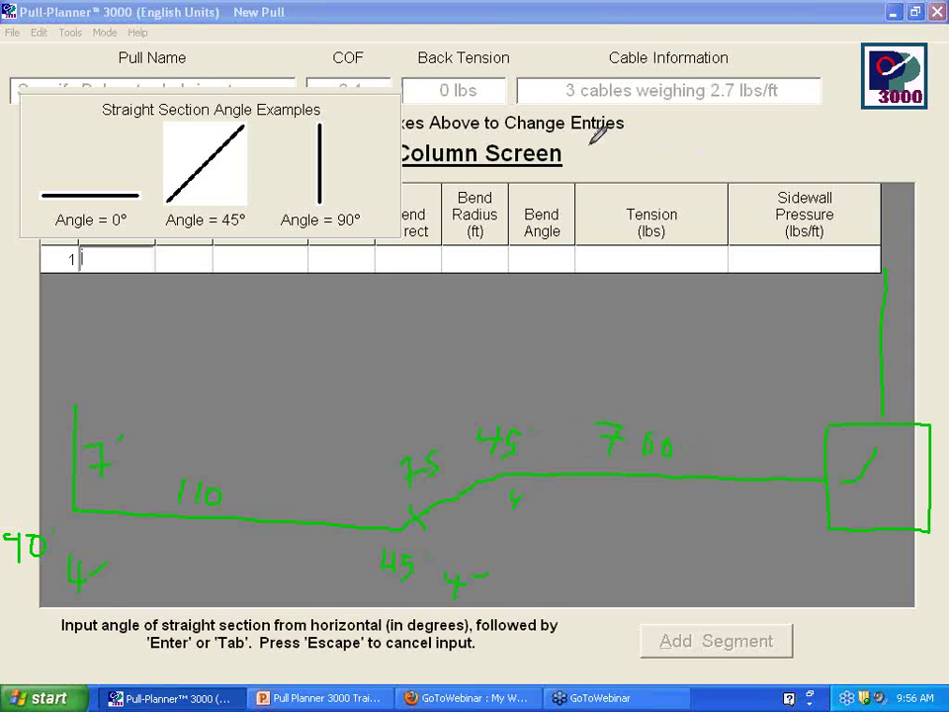
mouse_move(586, 146)
left_mouse_down()
mouse_move(602, 169)
mouse_move(615, 168)
mouse_move(647, 163)
mouse_move(666, 146)
mouse_move(751, 145)
mouse_move(778, 126)
mouse_move(787, 153)
mouse_move(818, 122)
mouse_move(780, 119)
left_mouse_up()
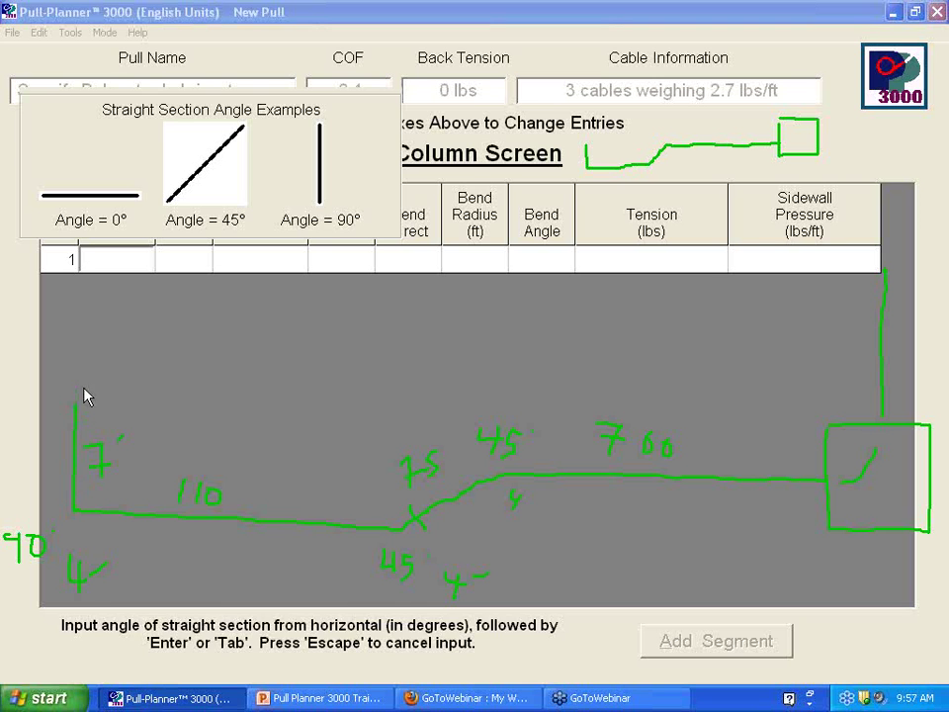
- Define segment 1's straight section with a 90° angle, downward direction and 7 ft length
left_click_drag(89, 455, 119, 452)
type("90")
key("Return")
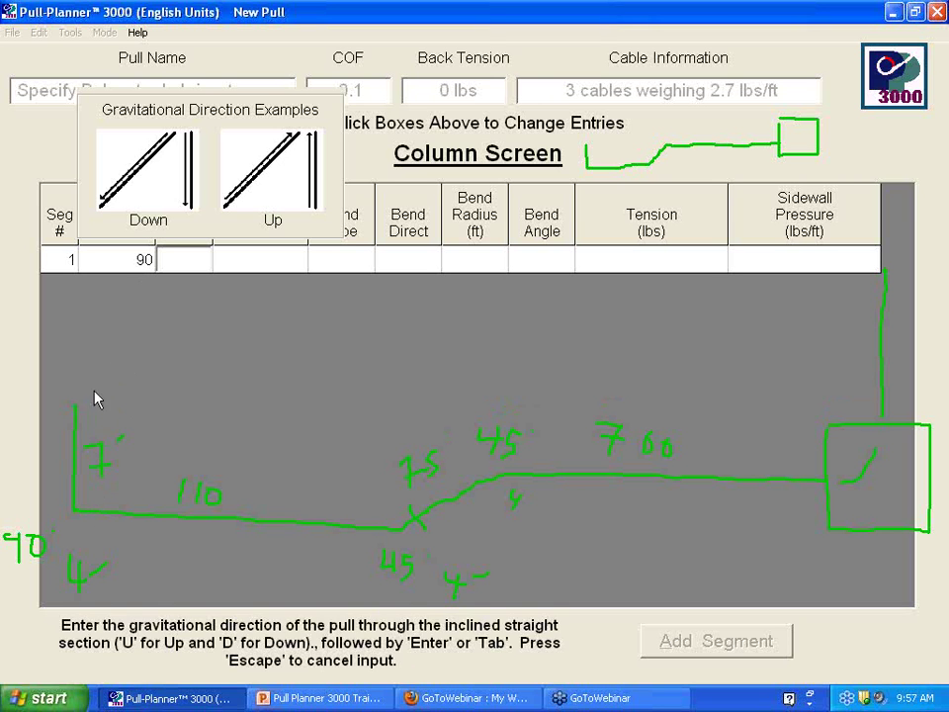
left_click(164, 219)
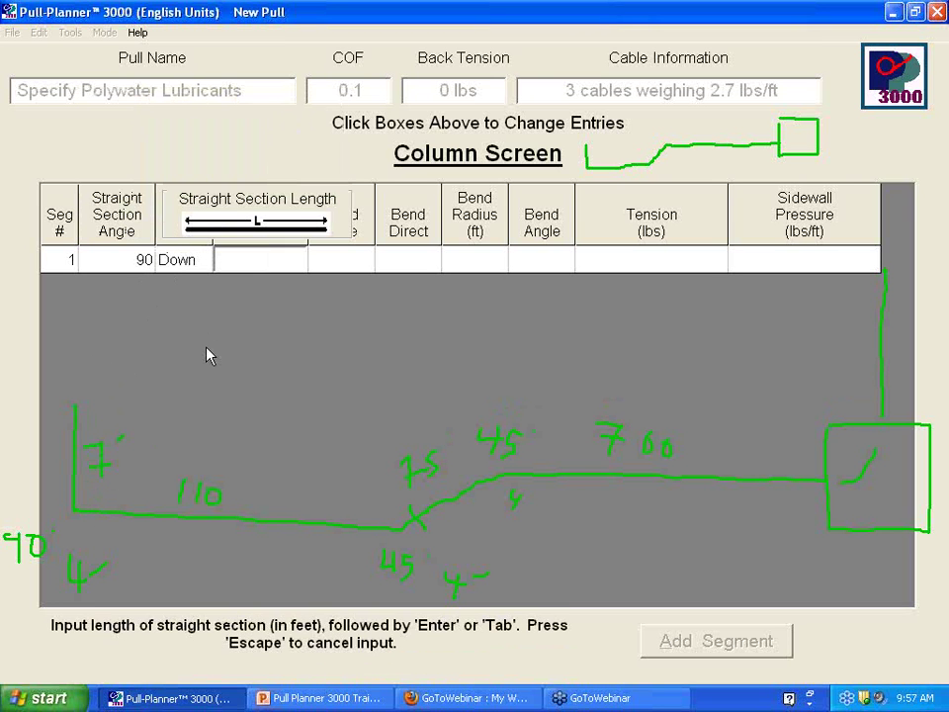
type("7")
key("Return")
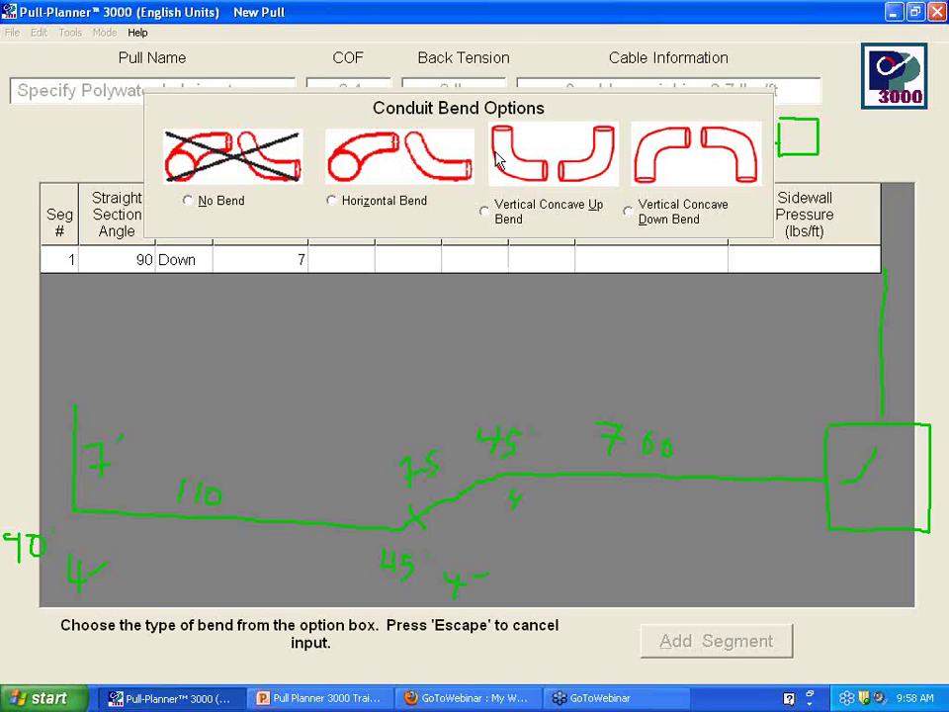
- Define segment 1's bend as vertical concave up, pulled downward, with a 4 ft radius and 90° angle
left_click(491, 217)
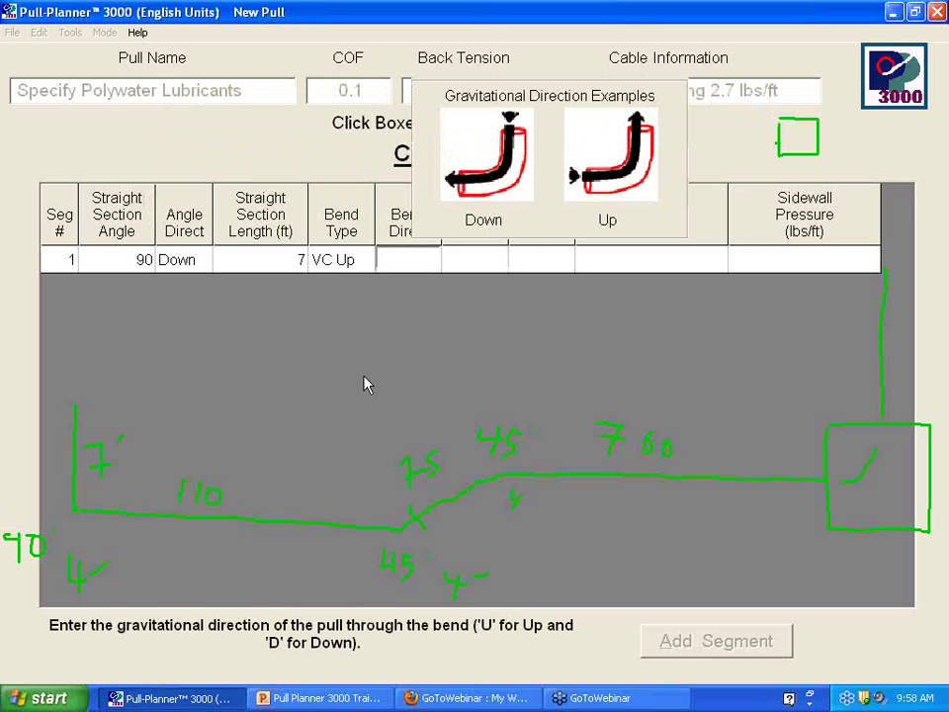
left_click(483, 188)
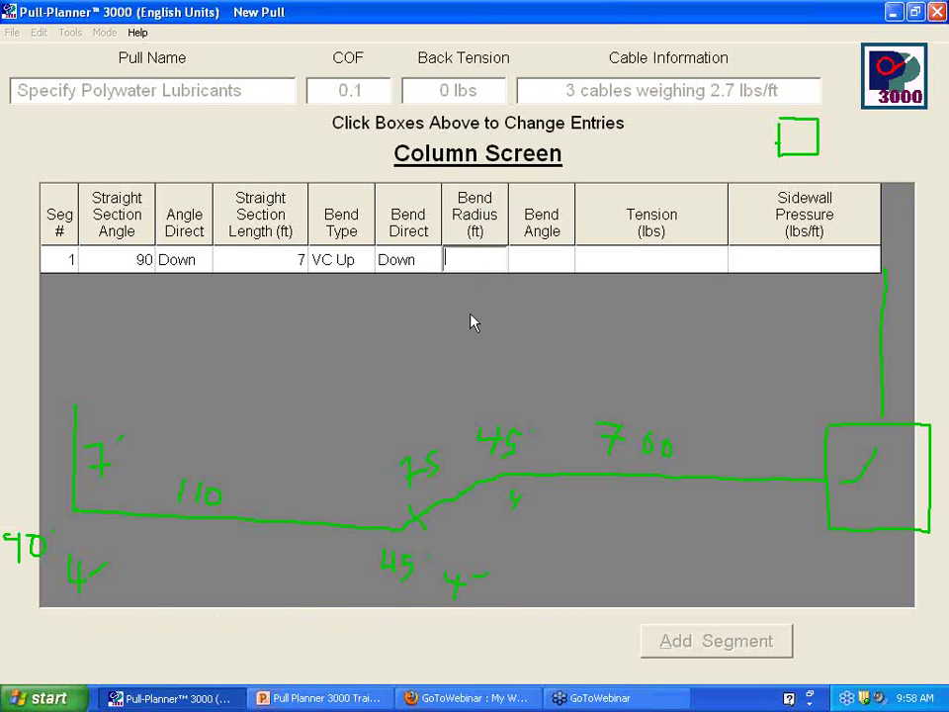
type("4")
key("Return")
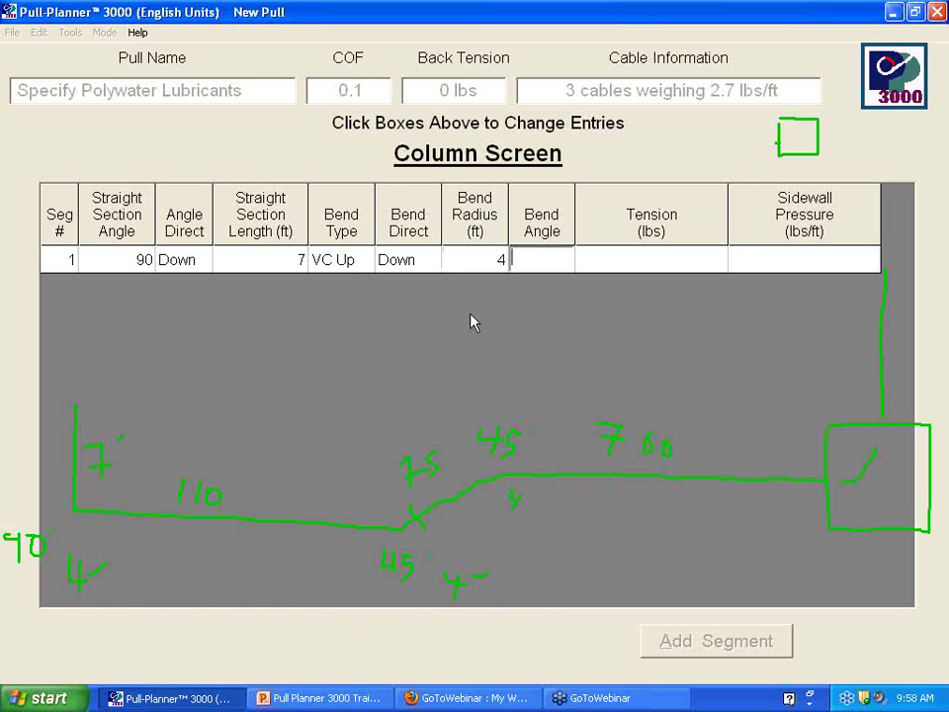
type("90")
key("Return")
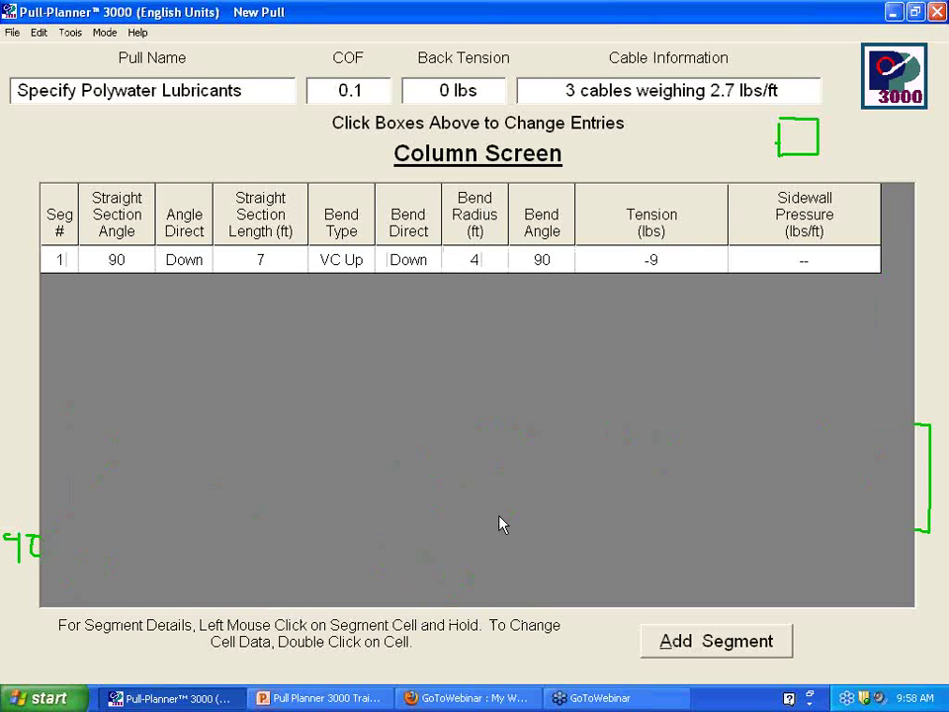
- Redraw the conduit route below the table, mark the end of segment 1, and label the 110 run and the 45 bend
key("ctrl+alt+d")
mouse_move(79, 383)
left_mouse_down()
mouse_move(80, 466)
mouse_move(140, 480)
mouse_move(235, 484)
mouse_move(313, 471)
mouse_move(358, 450)
mouse_move(612, 460)
mouse_move(622, 425)
mouse_move(625, 512)
mouse_move(715, 432)
mouse_move(622, 419)
left_mouse_up()
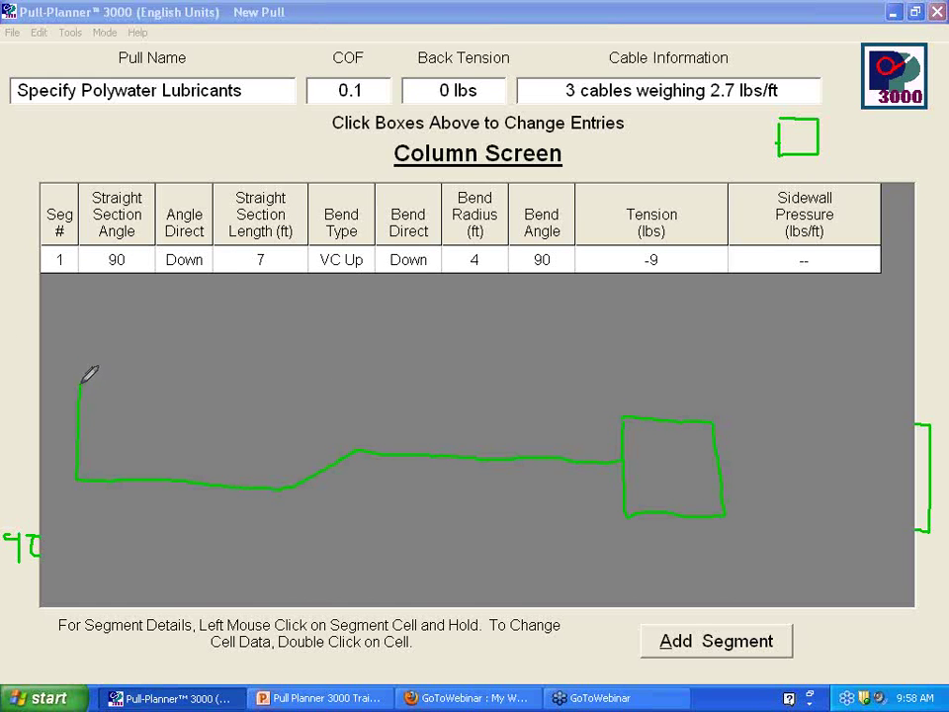
left_click_drag(107, 457, 107, 494)
mouse_move(141, 433)
left_mouse_down()
mouse_move(140, 456)
mouse_move(152, 440)
mouse_move(180, 439)
mouse_move(170, 425)
mouse_move(162, 442)
mouse_move(170, 414)
mouse_move(166, 425)
left_mouse_up()
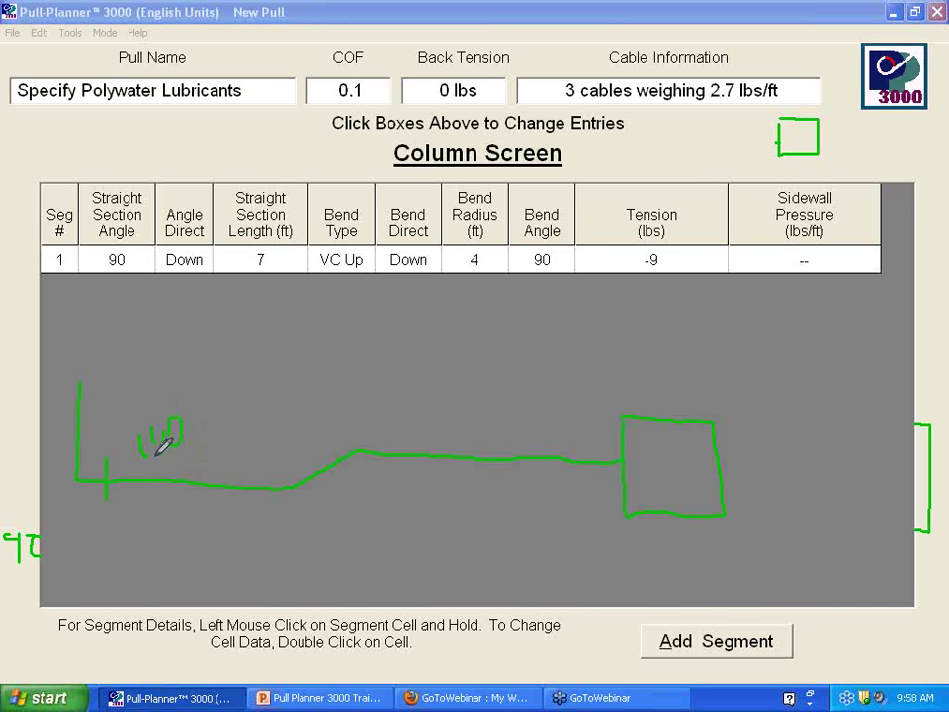
mouse_move(273, 521)
left_mouse_down()
mouse_move(267, 534)
mouse_move(289, 532)
mouse_move(286, 541)
mouse_move(309, 546)
mouse_move(324, 520)
left_mouse_up()
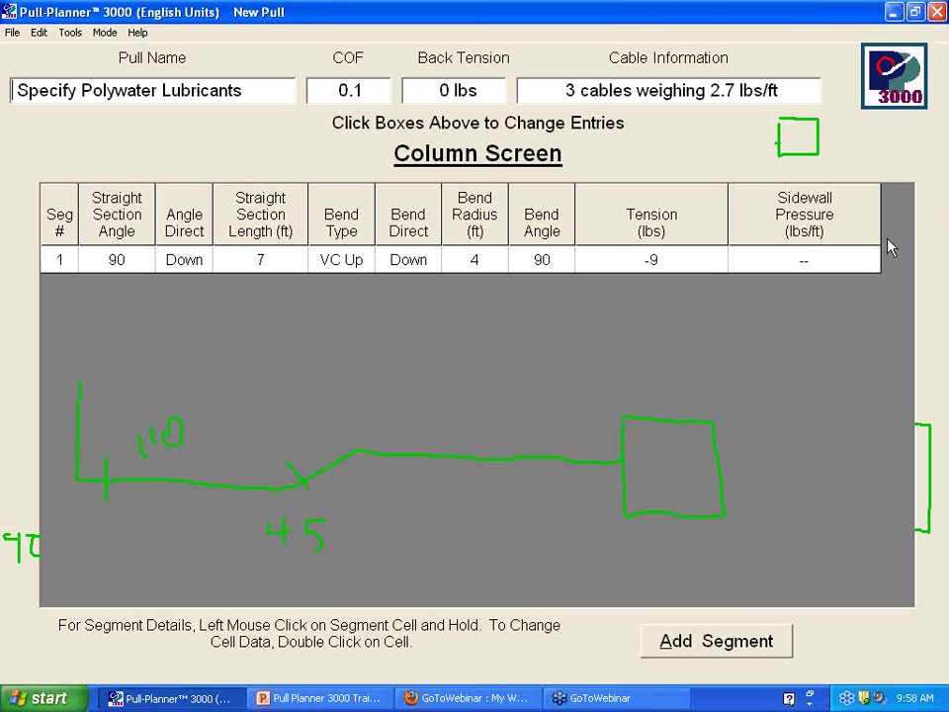
- Add segment 2 with a straight section angle of 0° and a length of 110 ft
left_click(677, 645)
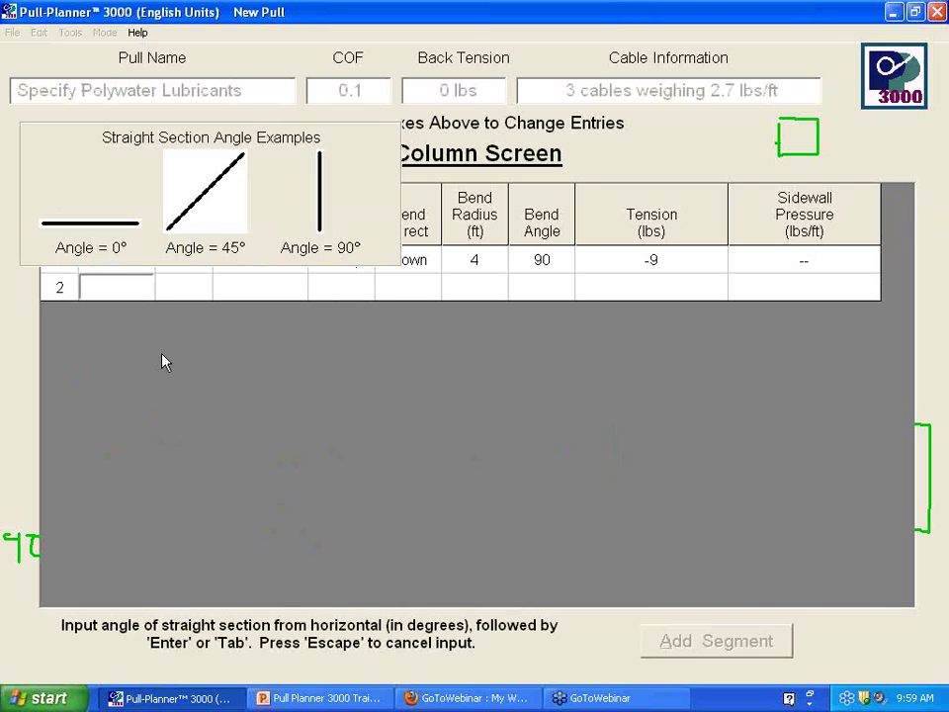
type("0")
key("Tab")
type("110")
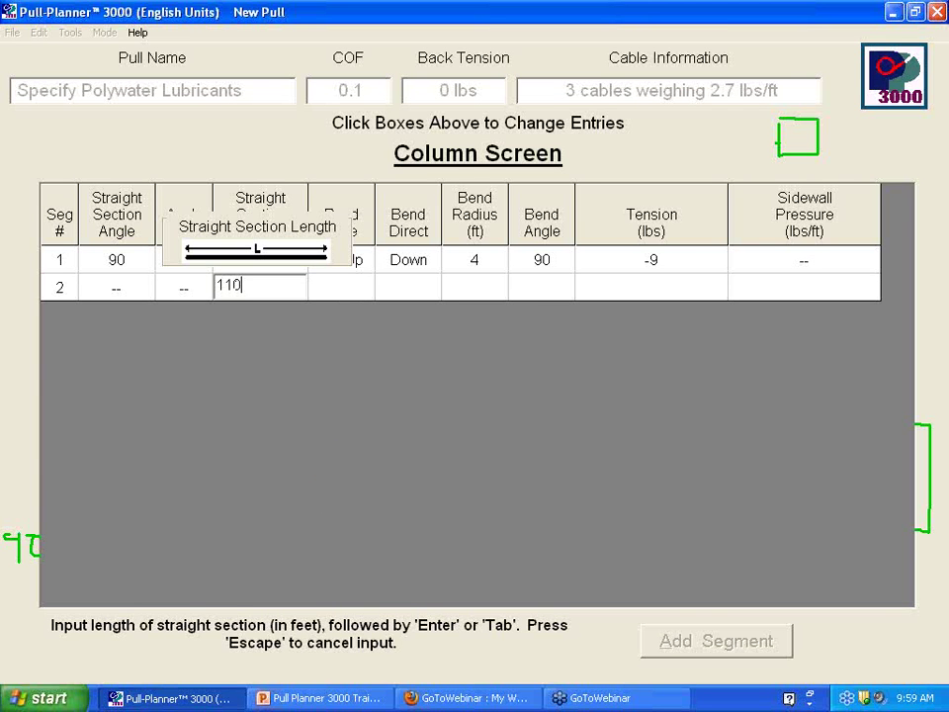
key("Tab")
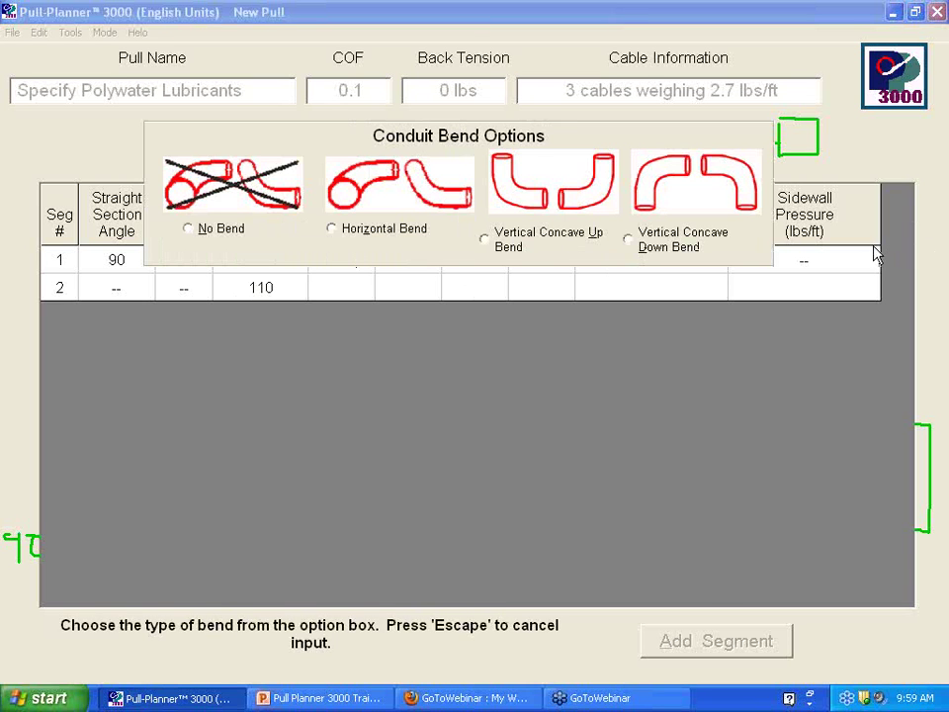
- Sketch the rising bend and define segment 2's bend as vertical concave up, pulled upward, with a 4 ft radius and 45° angle
mouse_move(207, 350)
left_mouse_down()
mouse_move(205, 445)
mouse_move(415, 448)
mouse_move(469, 411)
left_mouse_up()
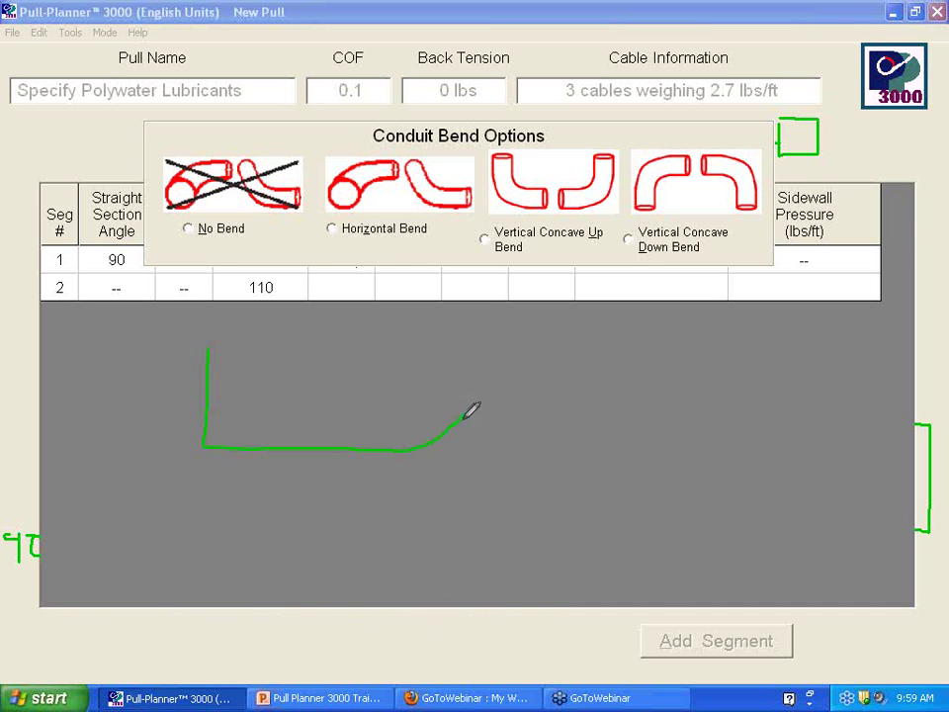
left_click_drag(419, 419, 456, 435)
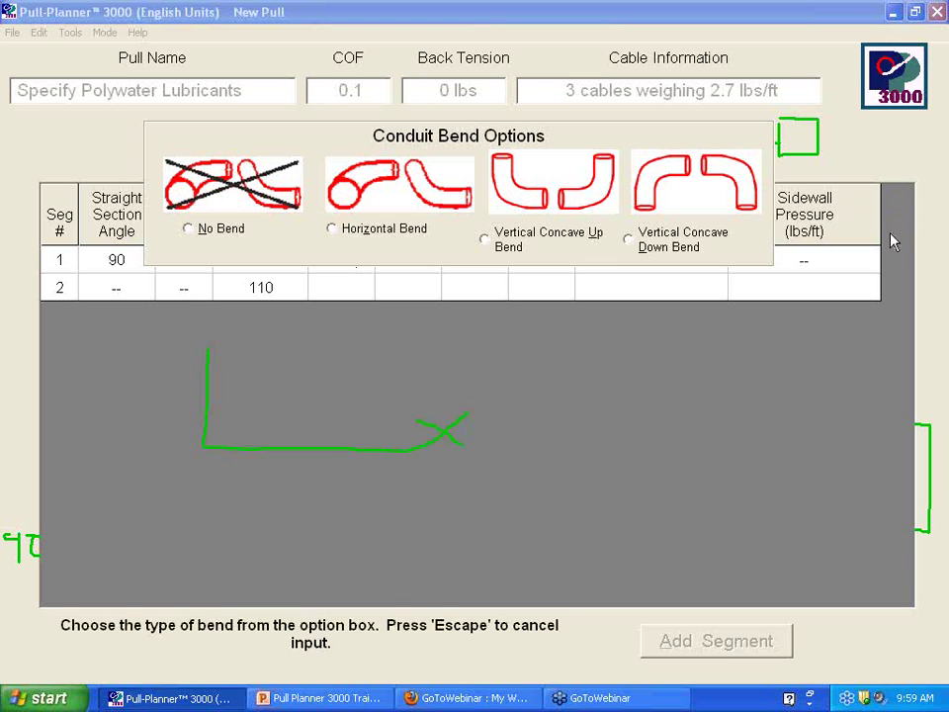
left_click(485, 241)
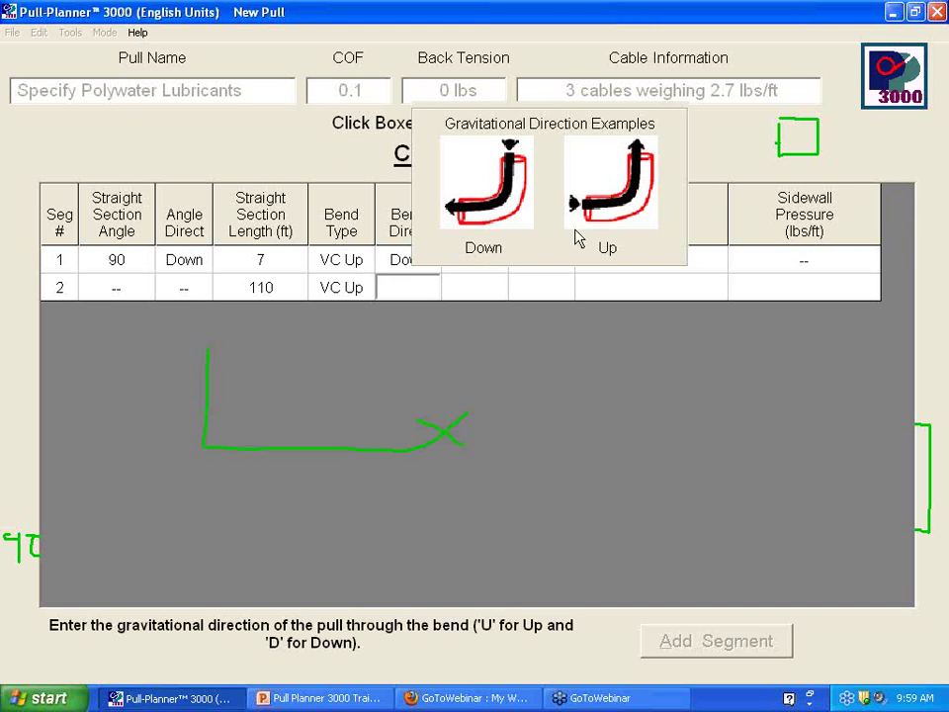
left_click(628, 222)
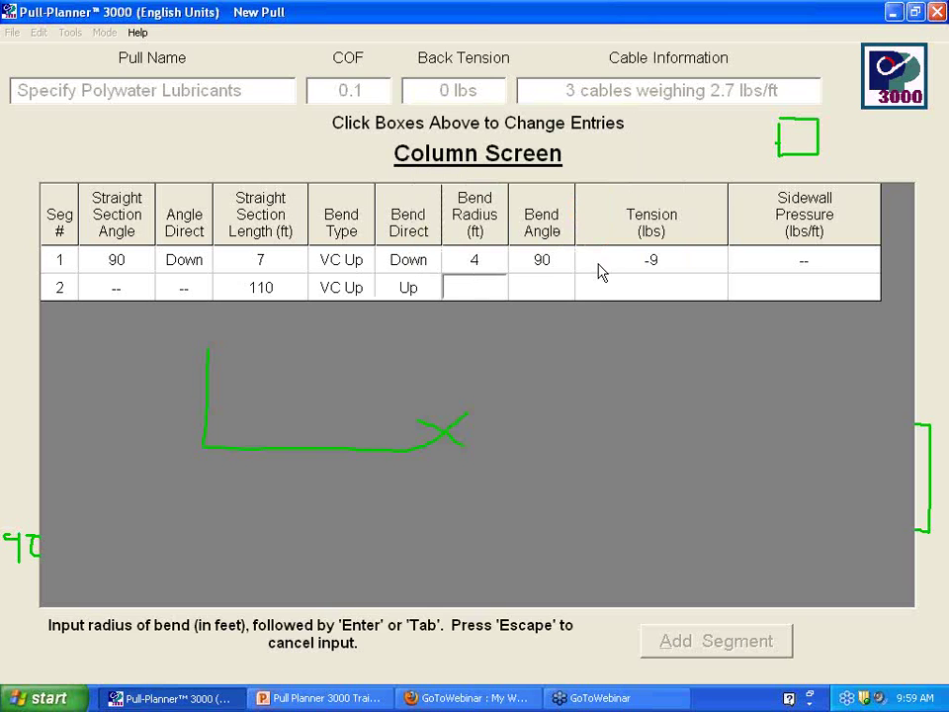
type("4")
key("Return")
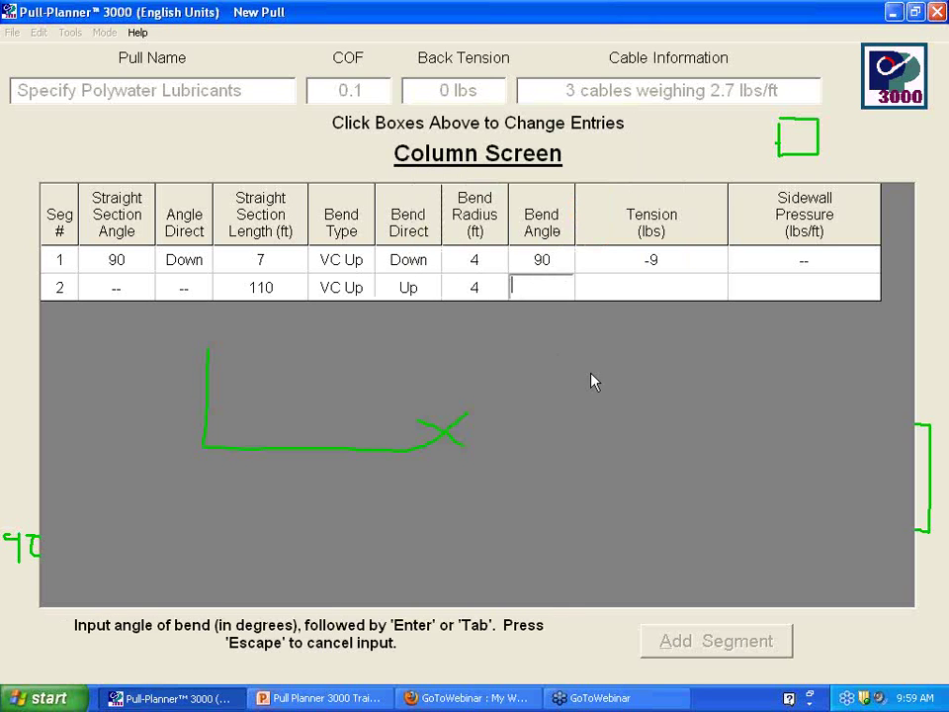
type("45")
key("Return")
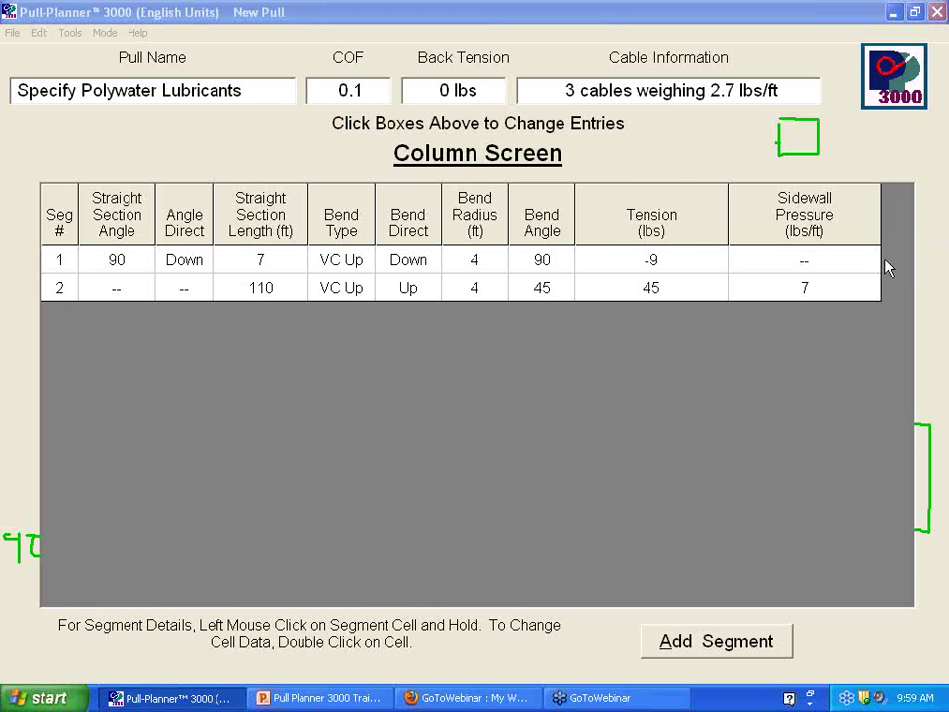
- Sketch the conduit route below the table, mark the ends of segments 1 and 2, and label the rising section 45
mouse_move(96, 398)
left_mouse_down()
mouse_move(93, 457)
mouse_move(330, 469)
mouse_move(400, 424)
mouse_move(652, 418)
left_mouse_up()
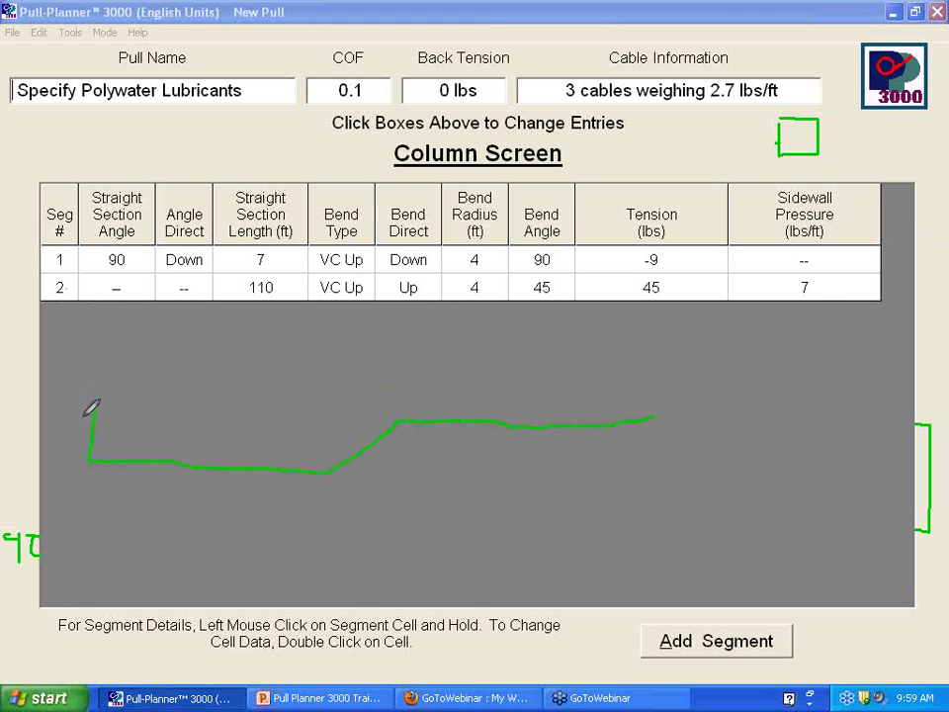
left_click_drag(127, 441, 128, 478)
left_click_drag(340, 442, 371, 474)
mouse_move(316, 410)
left_mouse_down()
mouse_move(331, 401)
mouse_move(338, 419)
left_mouse_up()
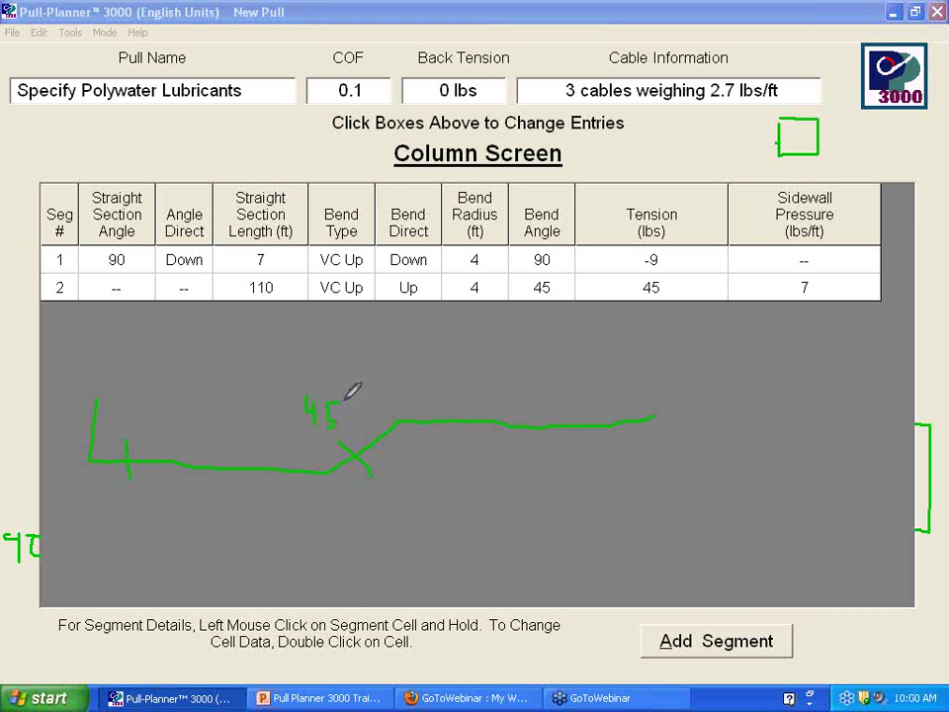
mouse_move(395, 381)
left_mouse_down()
mouse_move(409, 376)
mouse_move(426, 390)
mouse_move(416, 405)
mouse_move(434, 439)
left_mouse_up()
- Add segment 3 with a straight section angle of 45°, pulled upward, and a length of 75 ft
left_click(749, 638)
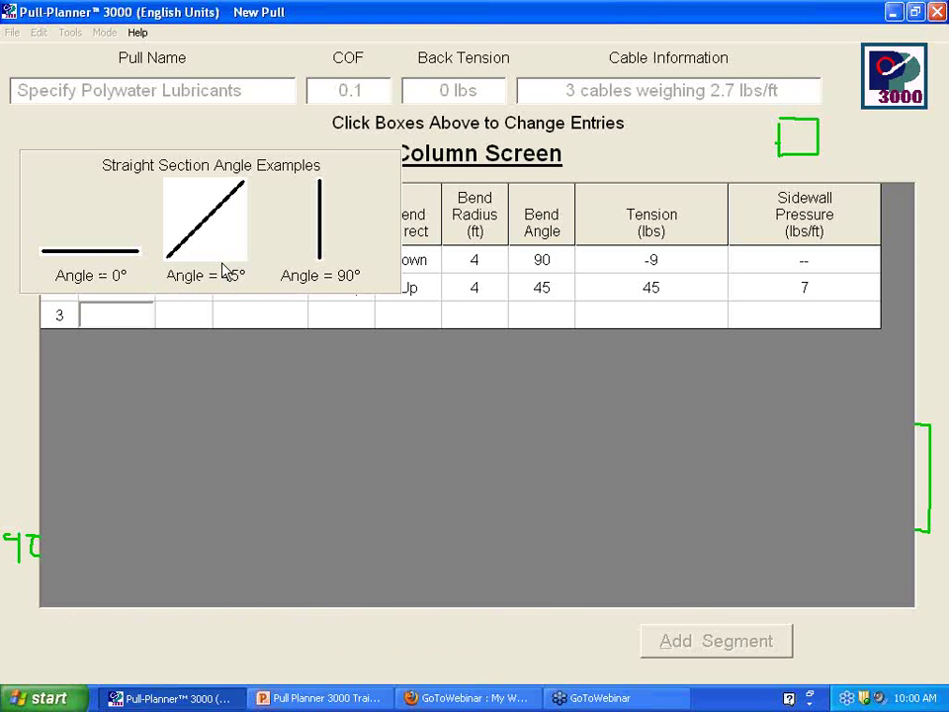
type("45")
key("Return")
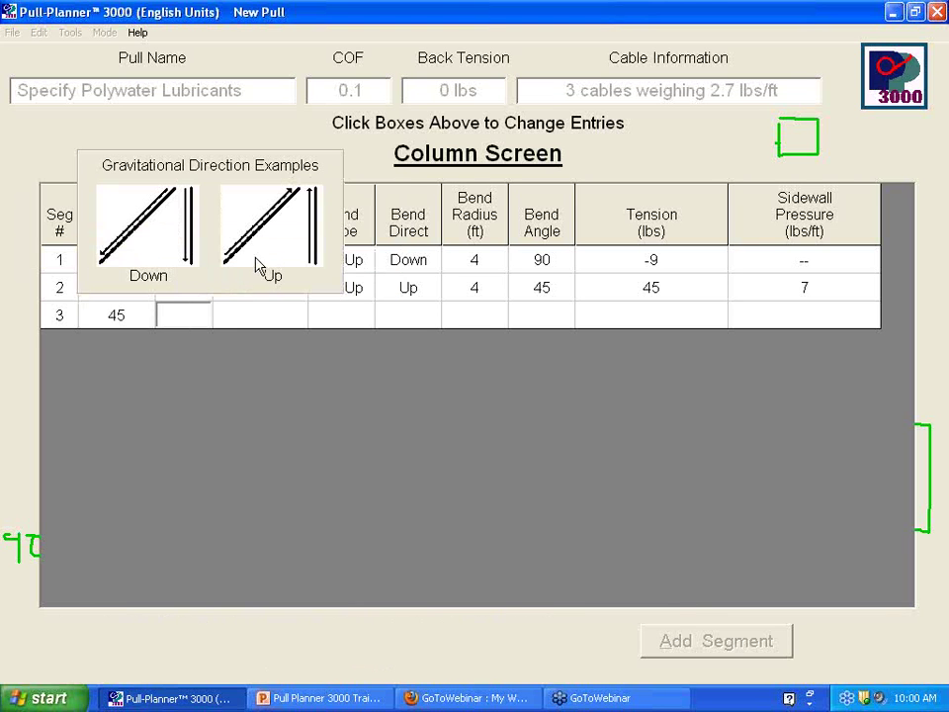
type("u")
key("Return")
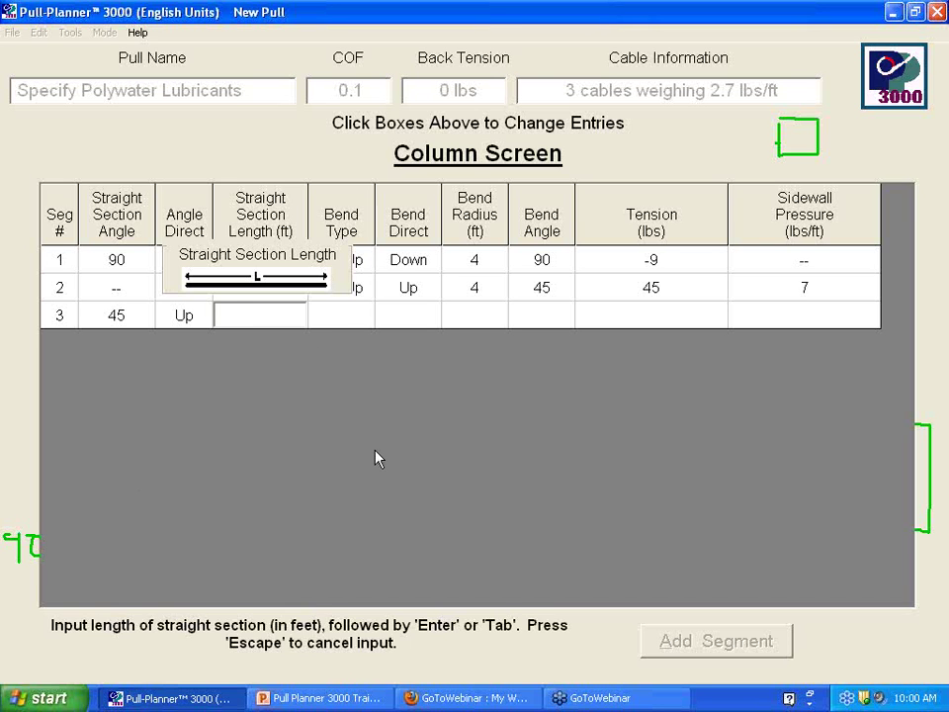
type("75")
key("Return")
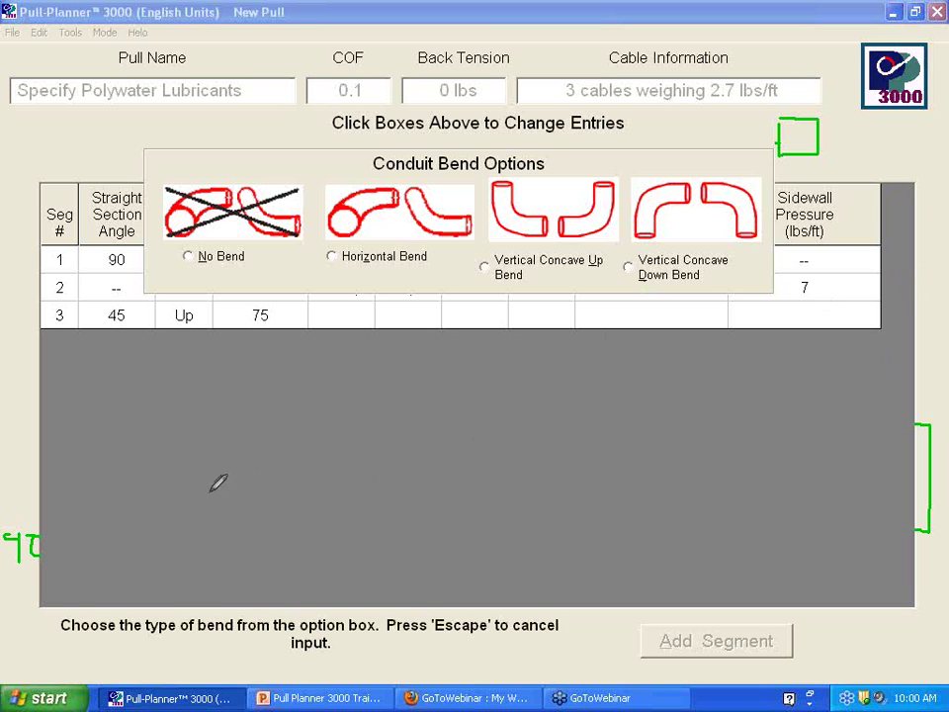
- Sketch and circle the upper bend, and define segment 3's bend as vertical concave down, pulled upward, with a 4 ft radius and 45° angle
mouse_move(201, 492)
left_mouse_down()
mouse_move(309, 493)
mouse_move(403, 437)
mouse_move(485, 440)
left_mouse_up()
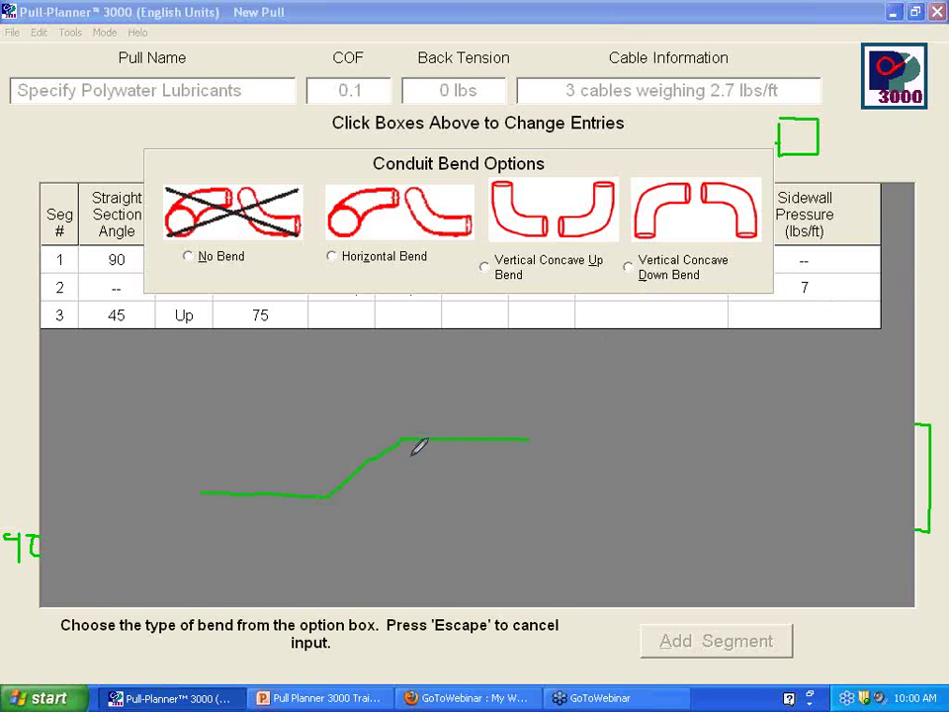
mouse_move(424, 462)
left_mouse_down()
mouse_move(406, 462)
mouse_move(439, 460)
mouse_move(386, 430)
mouse_move(434, 400)
left_mouse_up()
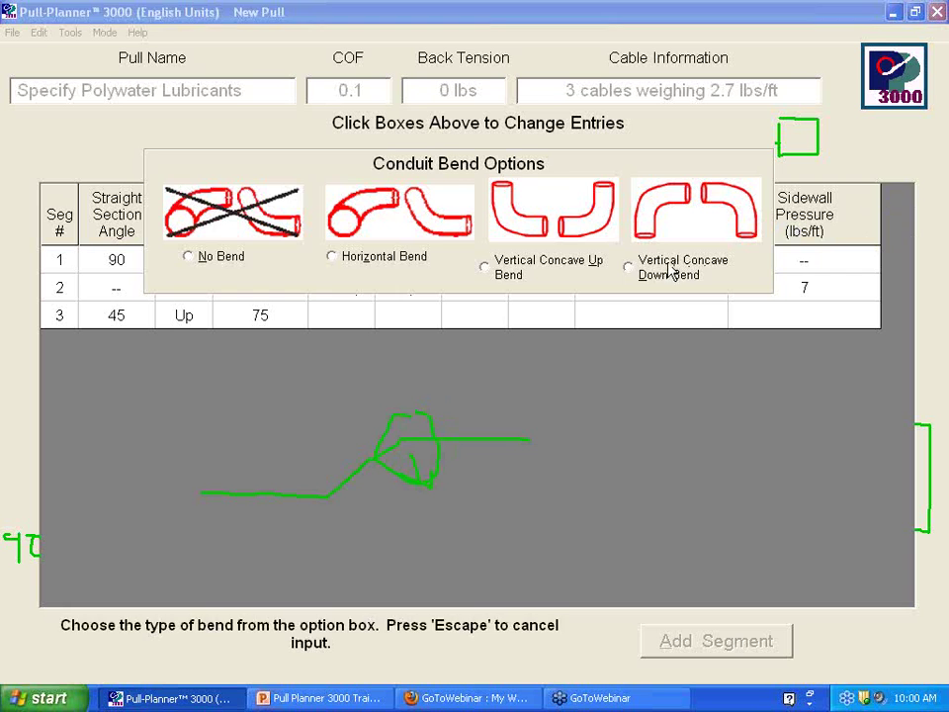
left_click(633, 269)
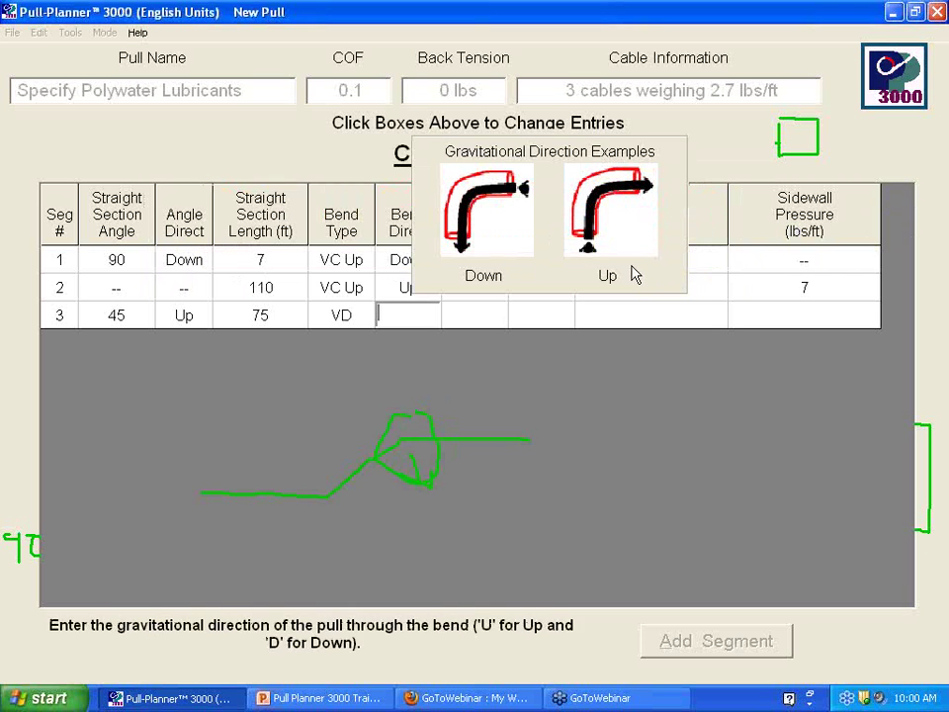
left_click(599, 211)
type("4")
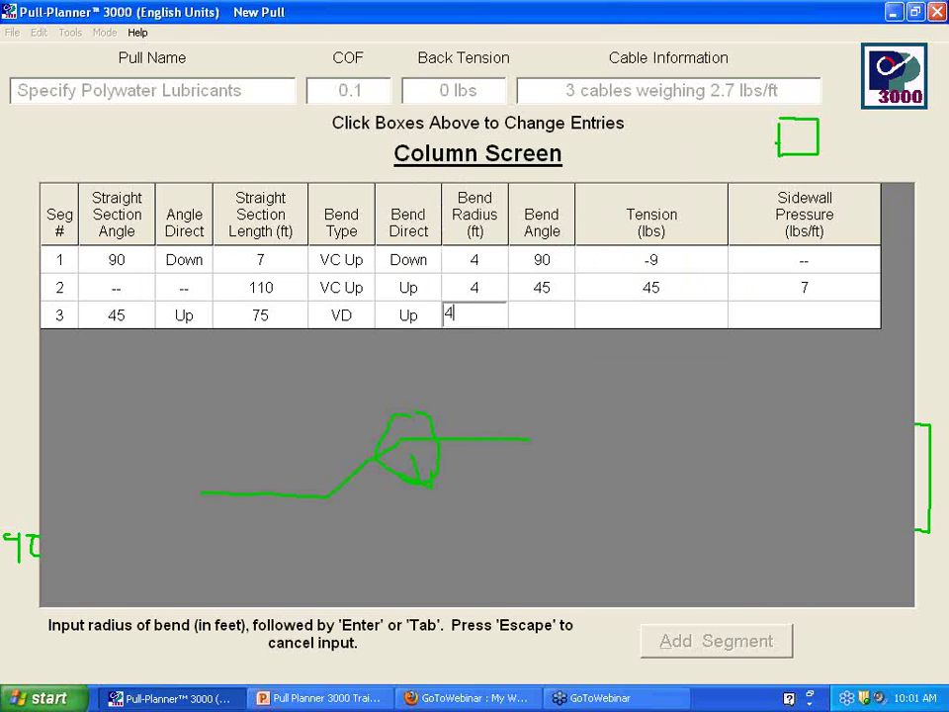
key("Tab")
type("45")
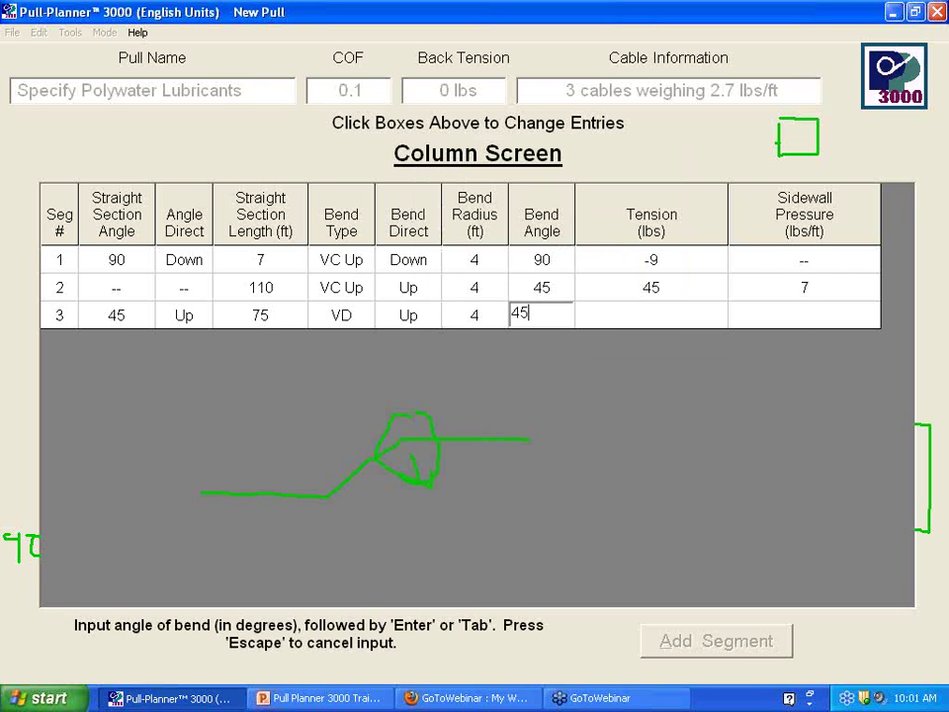
key("Return")
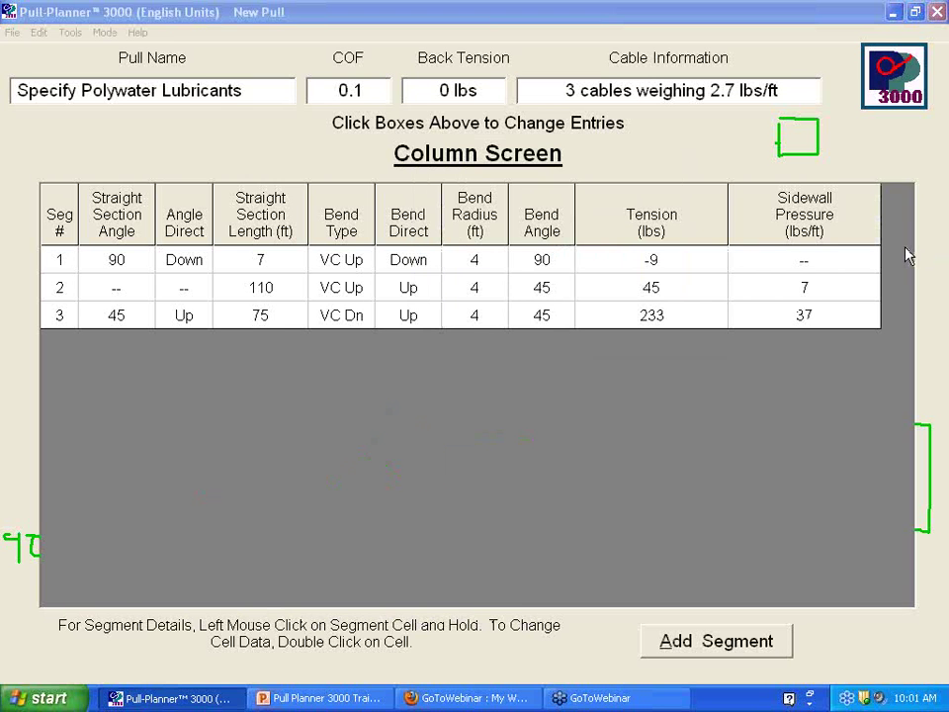
- Redraw the whole conduit route below the table, ending in a box, and label the final straight run 700
mouse_move(76, 395)
left_mouse_down()
mouse_move(67, 479)
mouse_move(318, 502)
mouse_move(393, 456)
mouse_move(744, 480)
mouse_move(760, 428)
mouse_move(850, 529)
mouse_move(854, 397)
mouse_move(760, 417)
left_mouse_up()
mouse_move(535, 388)
left_mouse_down()
mouse_move(579, 420)
mouse_move(573, 432)
left_mouse_up()
mouse_move(609, 409)
left_mouse_down()
mouse_move(625, 417)
mouse_move(617, 402)
mouse_move(655, 394)
mouse_move(663, 406)
left_mouse_up()
mouse_move(786, 463)
left_mouse_down()
mouse_move(800, 468)
mouse_move(788, 461)
left_mouse_up()
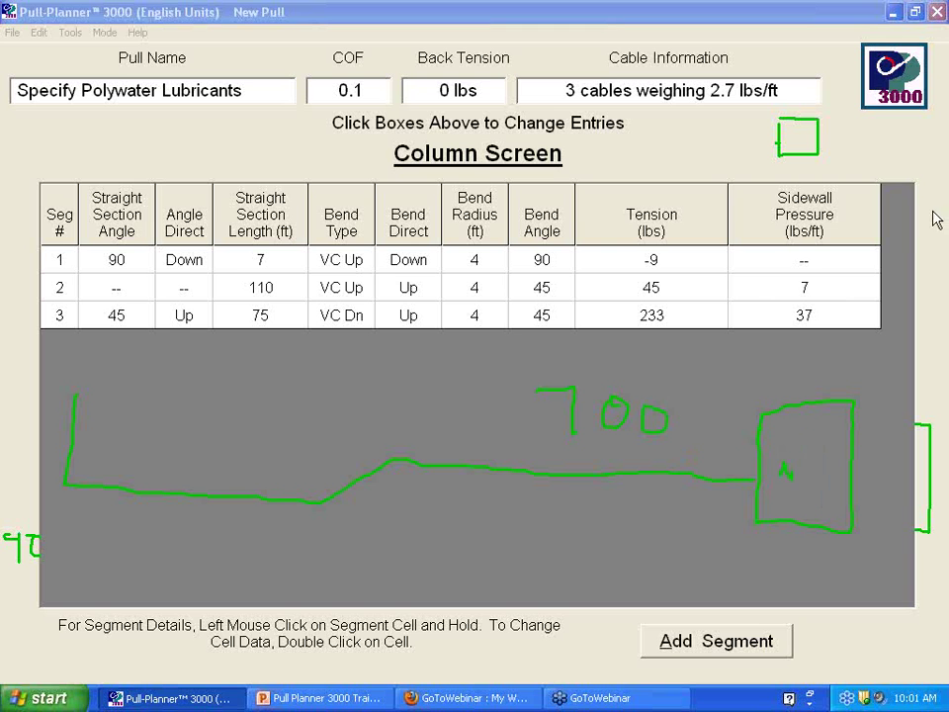
- Add segment 4 as a horizontal straight section 700 ft long with no bend
left_click(742, 643)
key("Return")
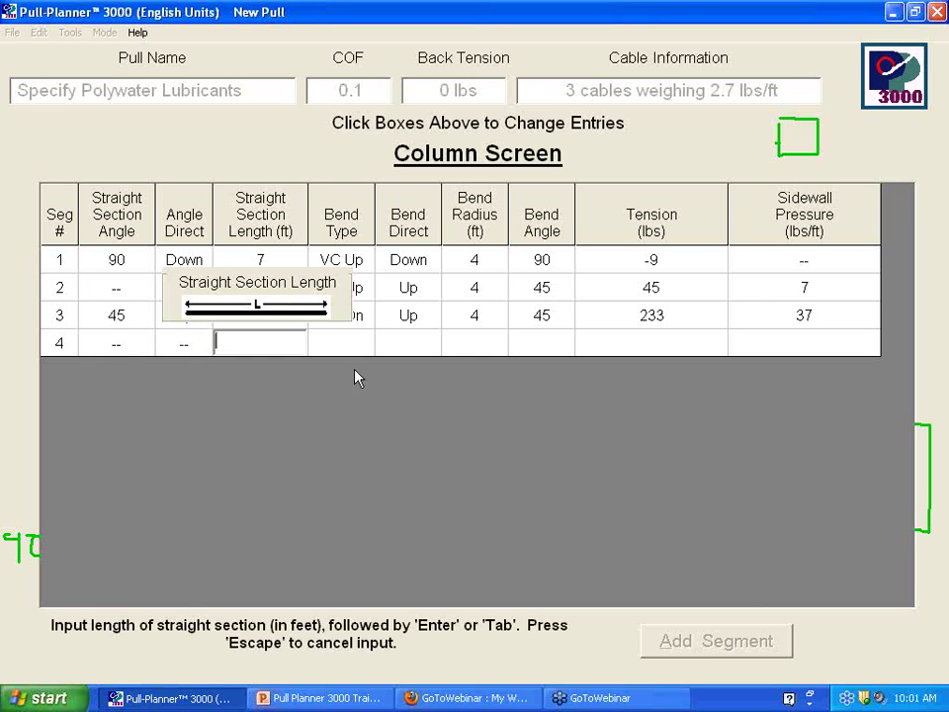
type("700")
key("Return")
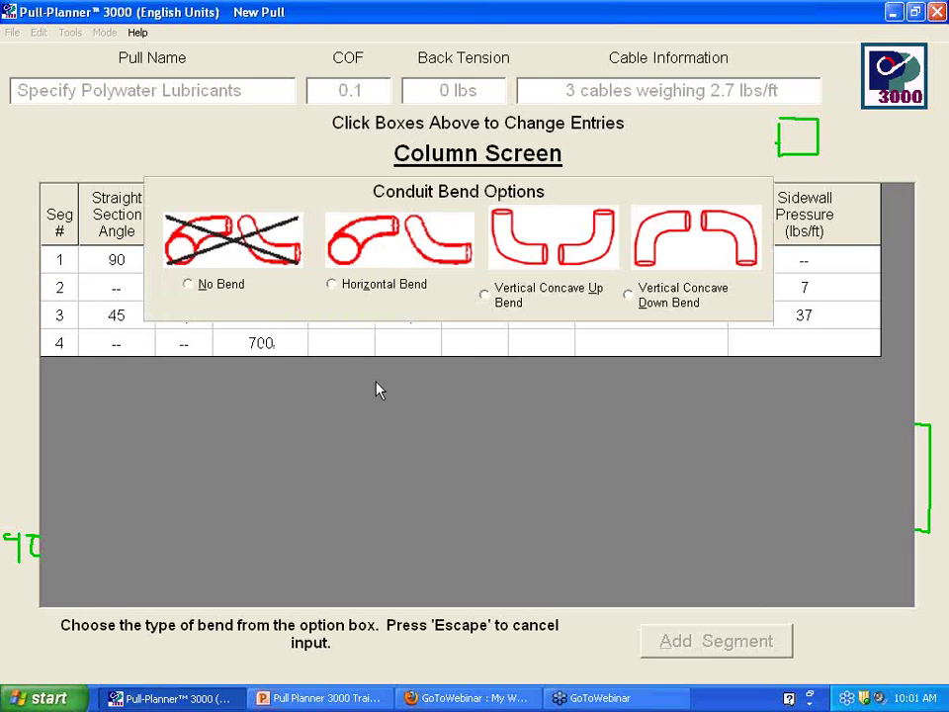
left_click(189, 284)
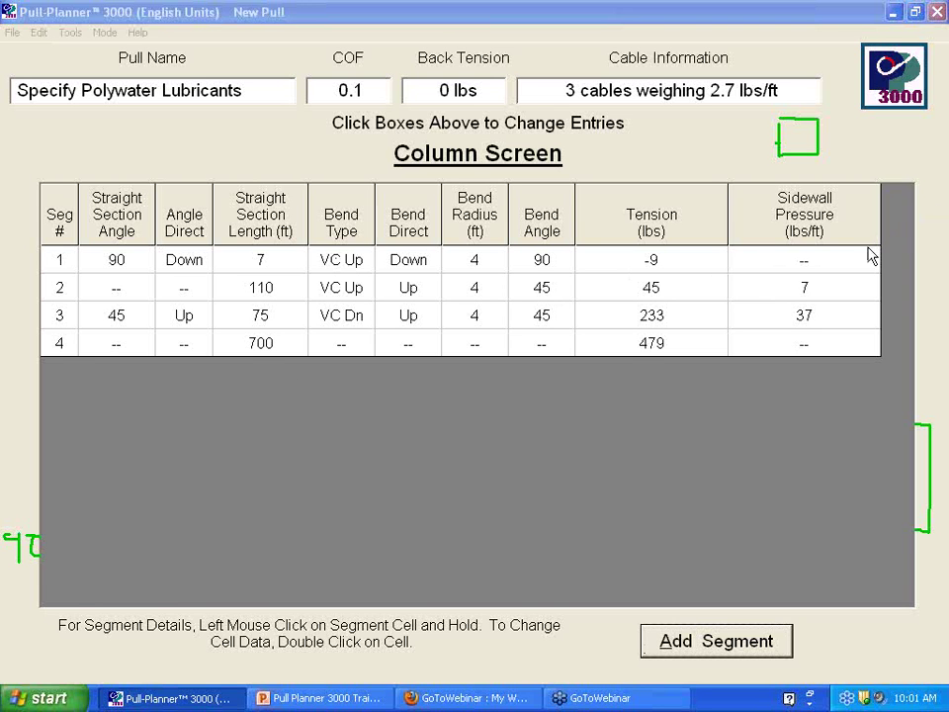
- Sketch the completed route below the table and inspect the segment details of segments 2 and 3
mouse_move(97, 430)
left_mouse_down()
mouse_move(100, 494)
mouse_move(258, 503)
mouse_move(299, 492)
mouse_move(325, 470)
mouse_move(471, 466)
mouse_move(502, 444)
mouse_move(508, 479)
mouse_move(577, 471)
mouse_move(577, 449)
mouse_move(503, 445)
left_mouse_up()
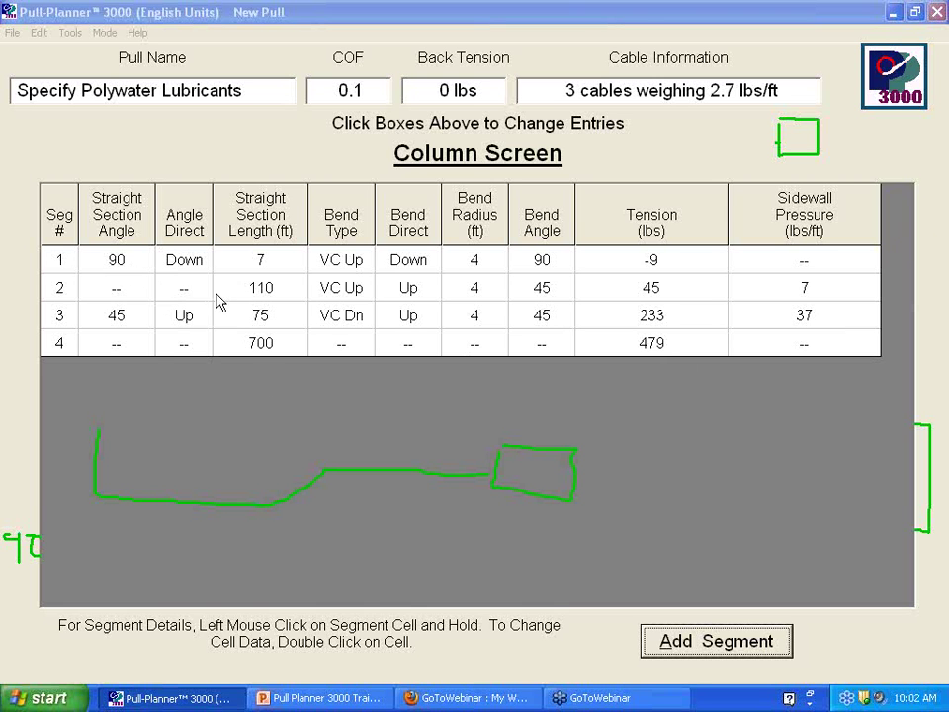
left_click(291, 297)
left_click(290, 297)
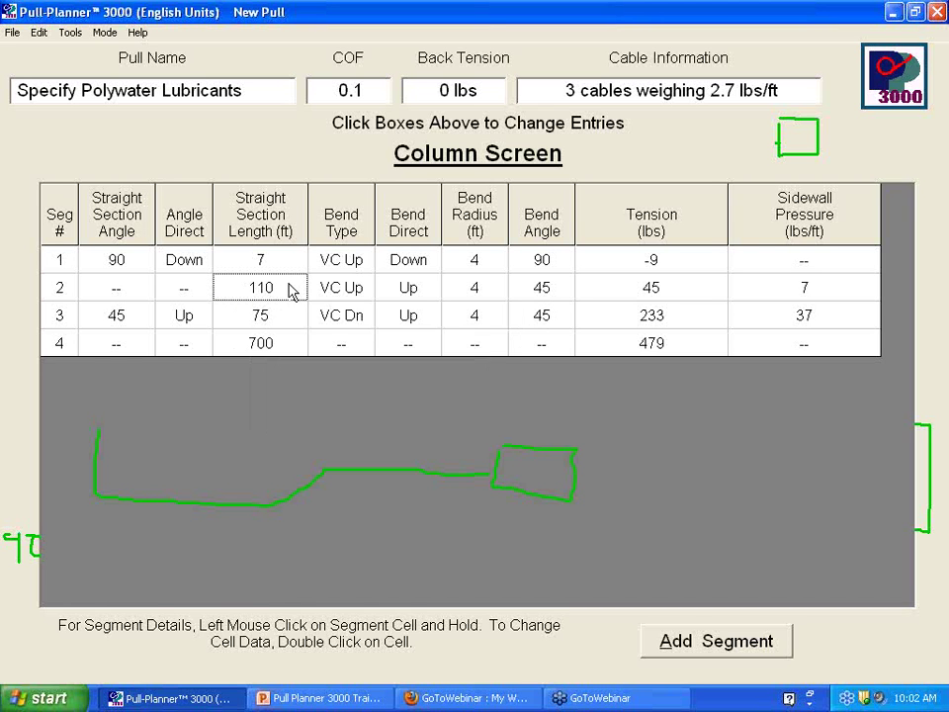
left_click(337, 318)
left_click(337, 317)
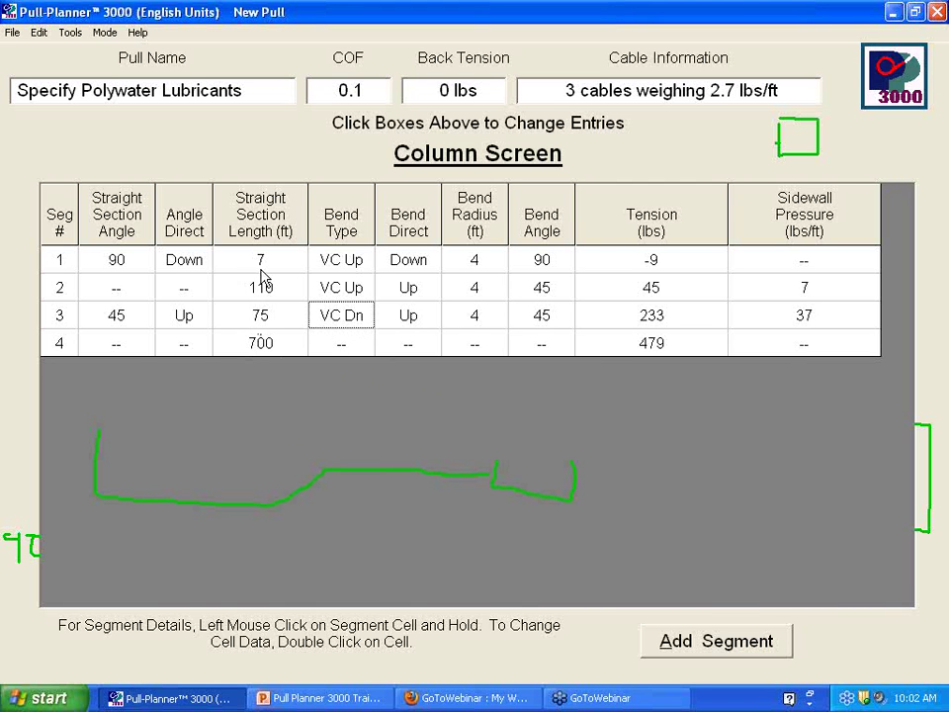
- Set segment 4's straight section length to 710 ft
left_click(274, 346)
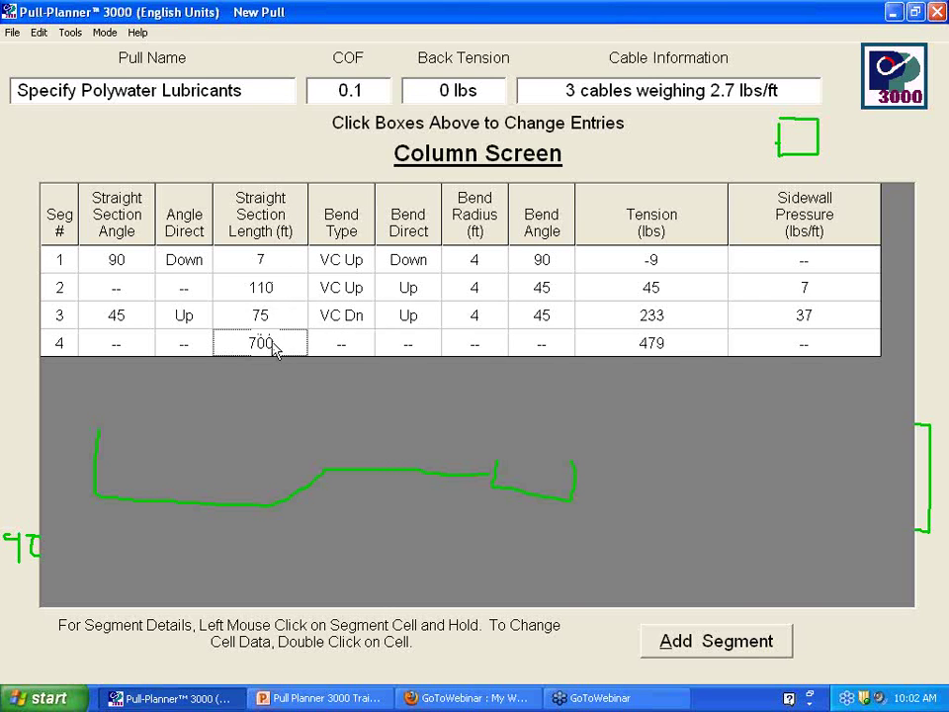
double_click(272, 344)
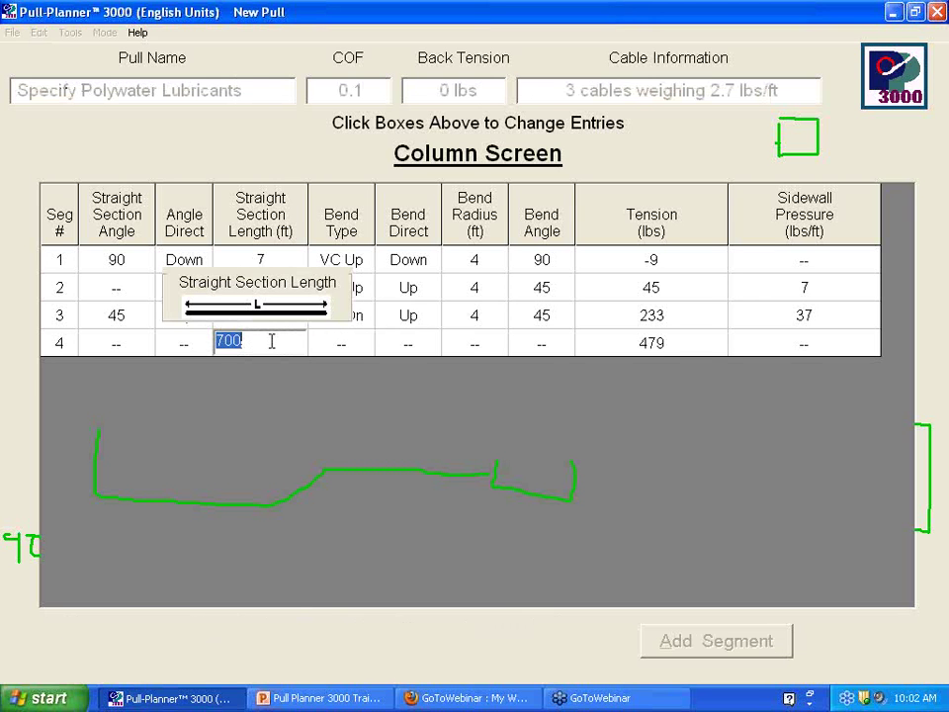
type("710")
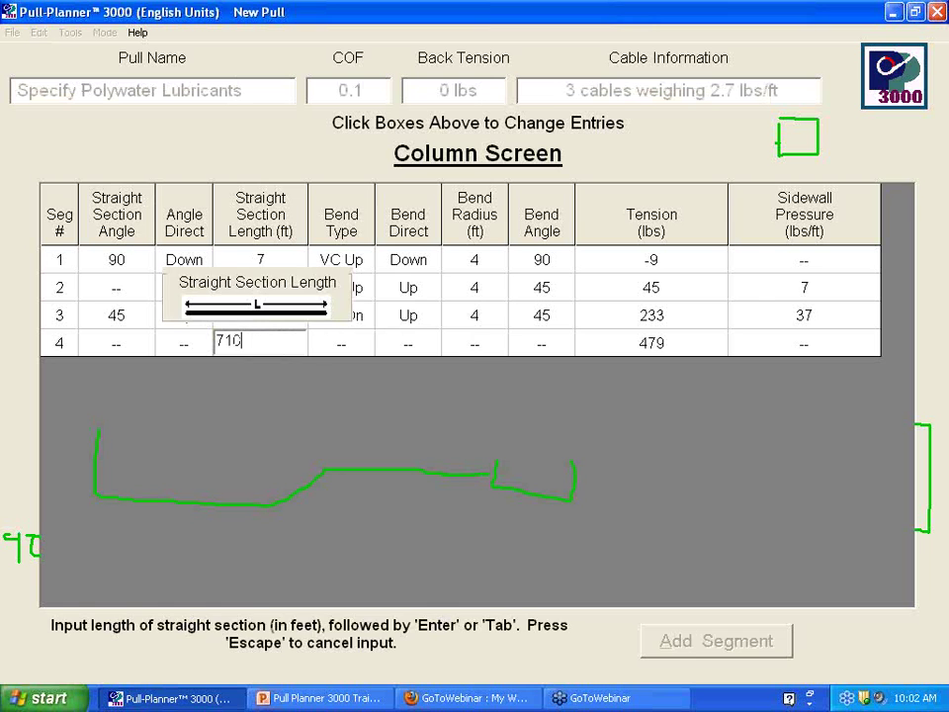
key("Return")
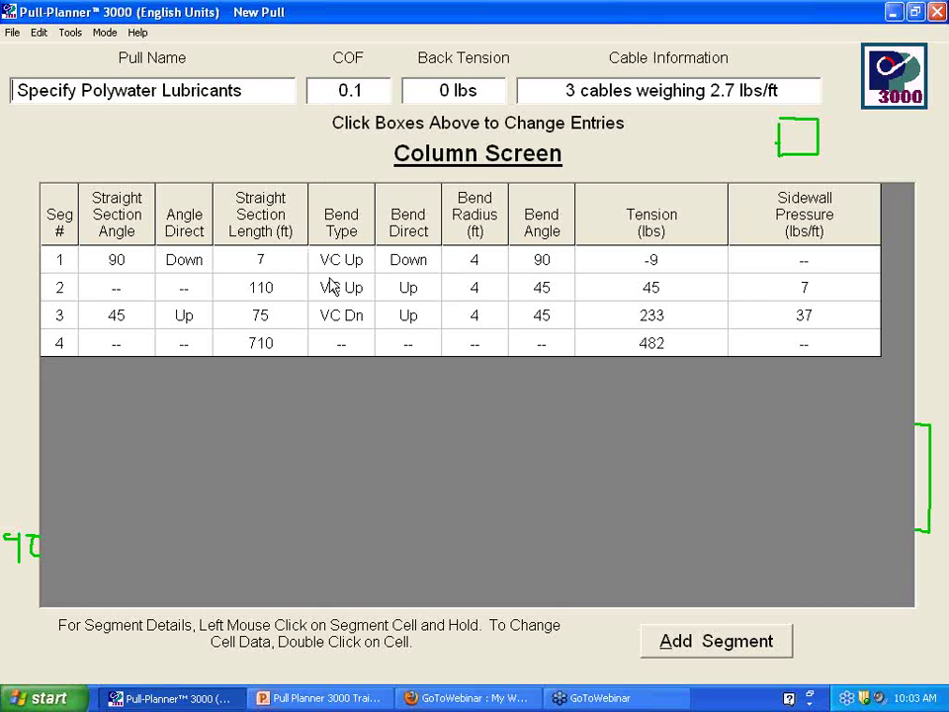
- Set the pull's coefficient of friction to 0.35, keeping the segment table uncovered while entering it
left_click(369, 90)
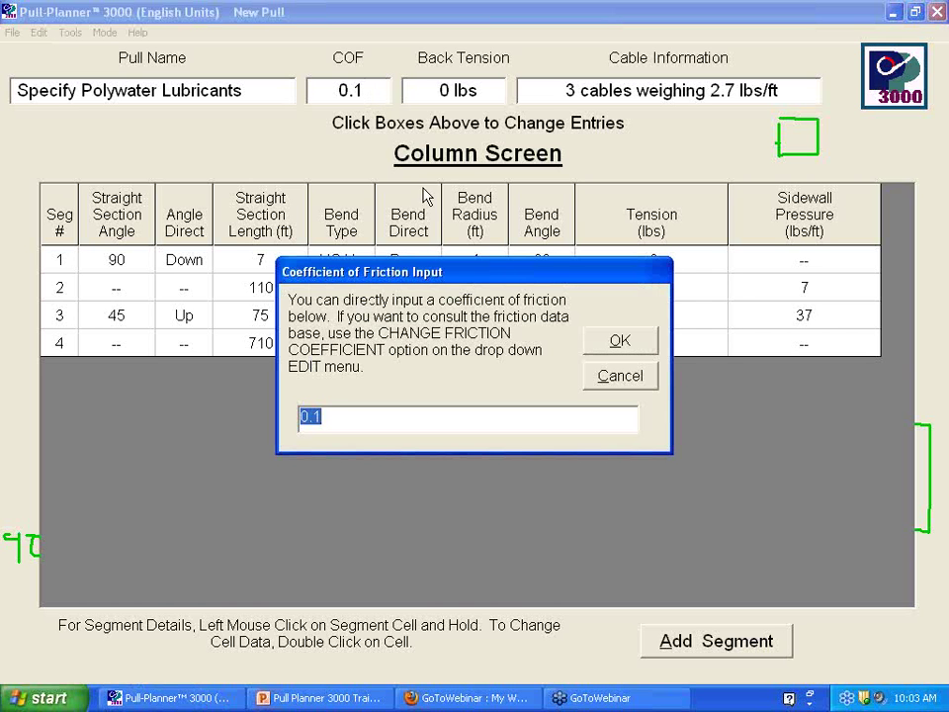
left_click_drag(495, 271, 424, 403)
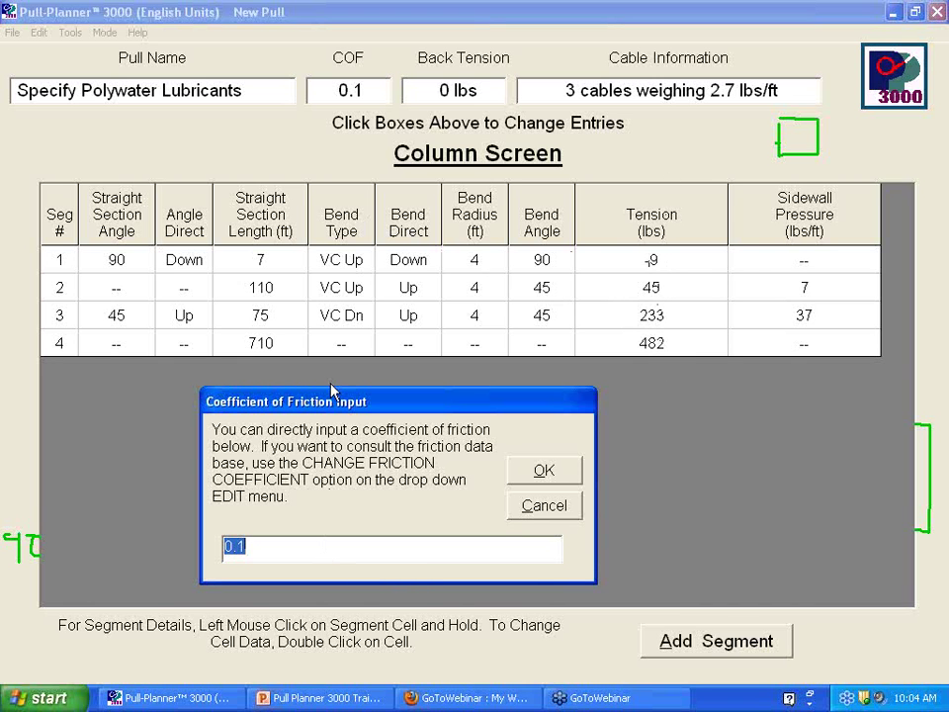
left_click(289, 549)
key("BackSpace")
key("BackSpace")
key("BackSpace")
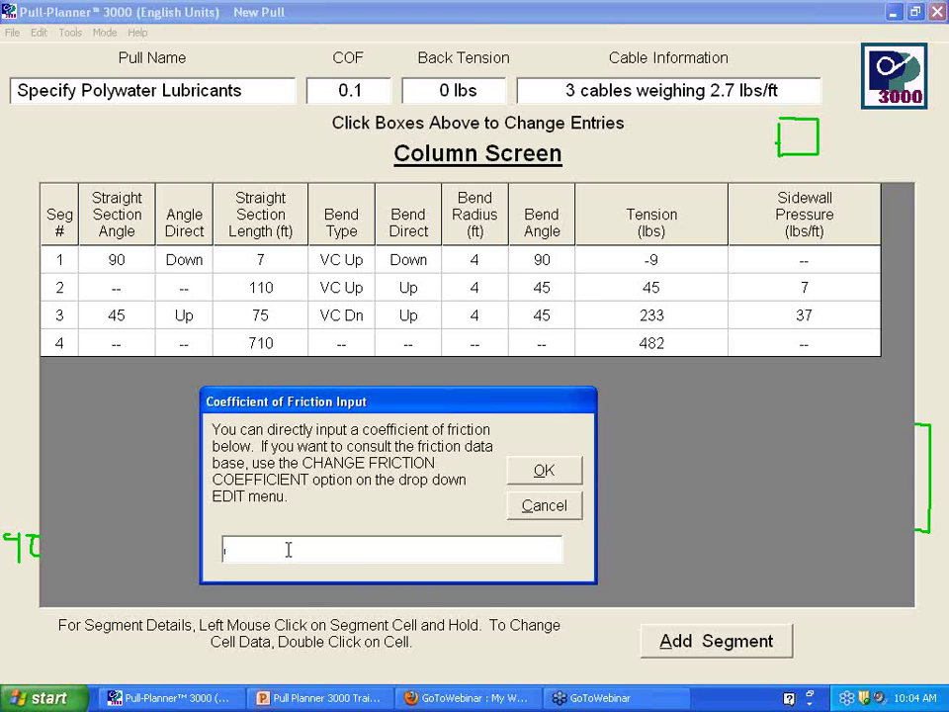
type(".35")
key("Return")
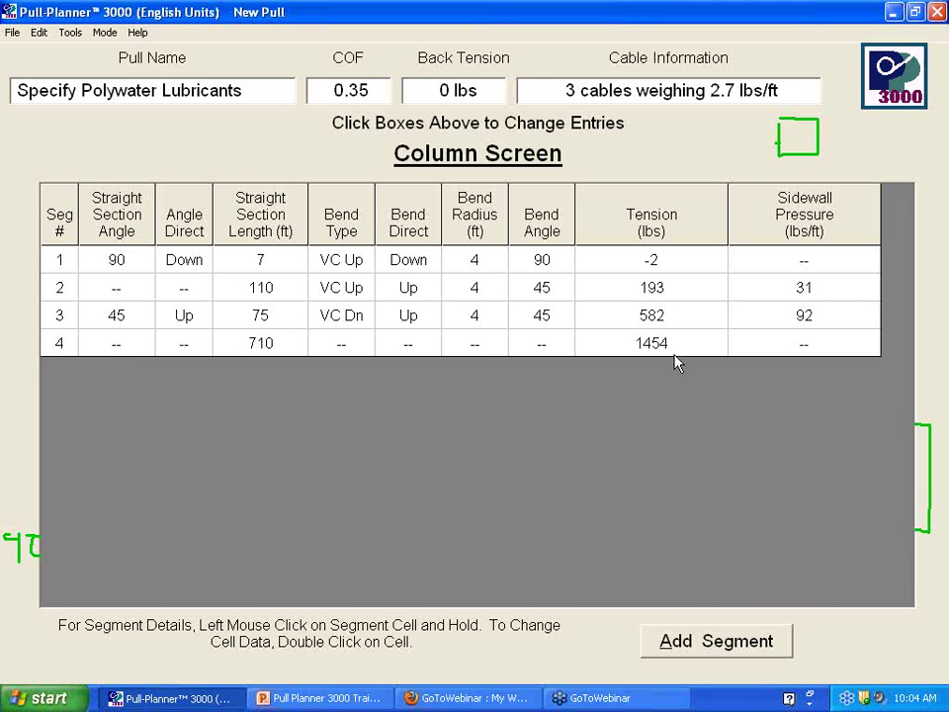
- Set the coefficient of friction to 0.2 to compare the resulting tensions
left_click(350, 89)
left_click(372, 95)
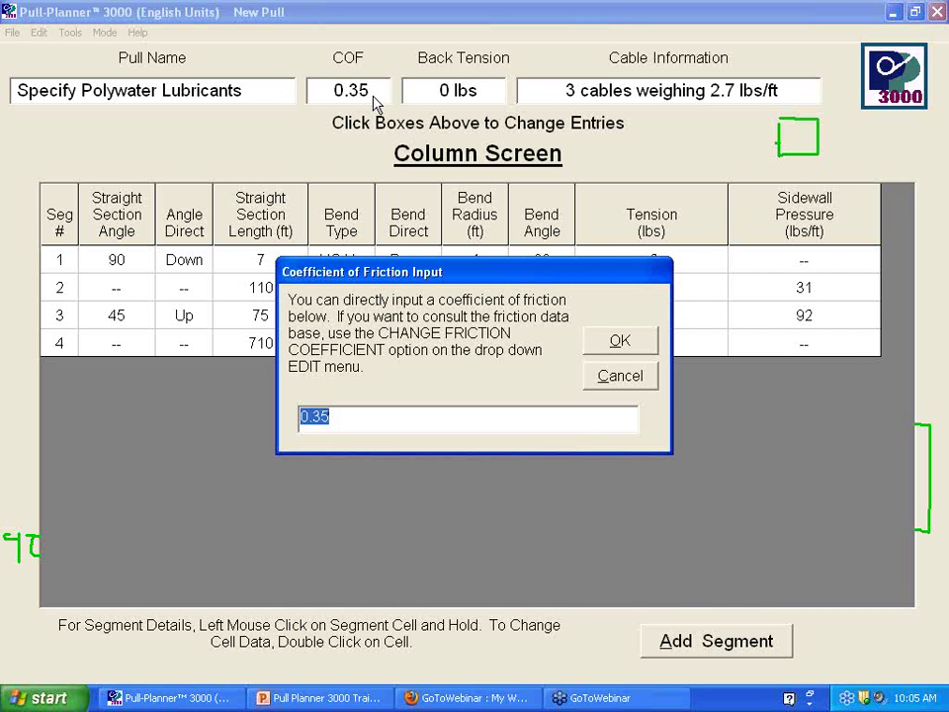
type("0.2")
key("Return")
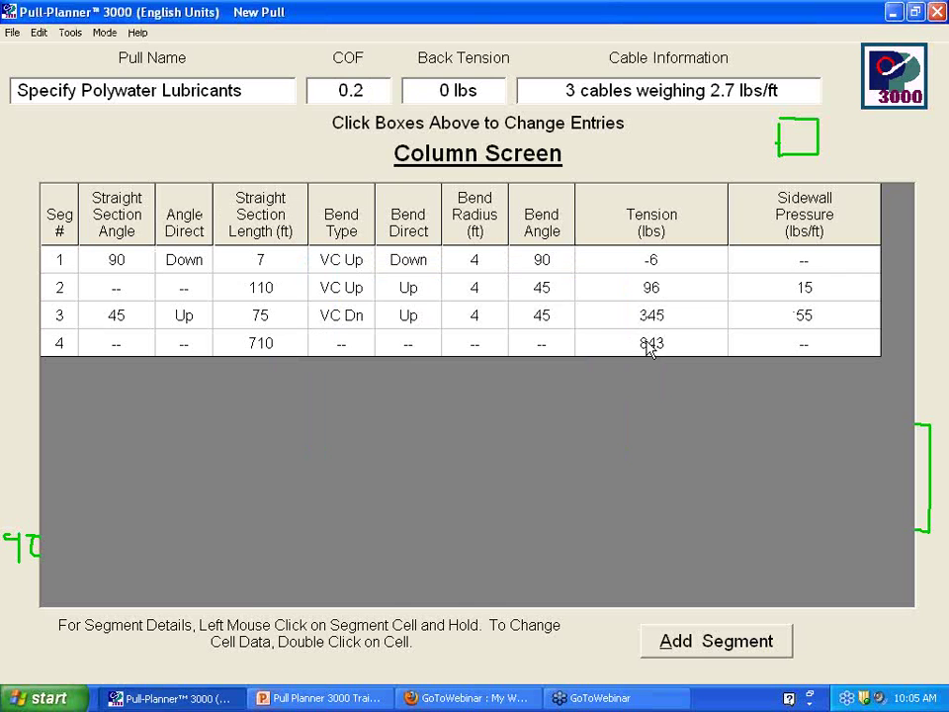
- Return the coefficient of friction to 0.35
left_click(352, 89)
type(".35")
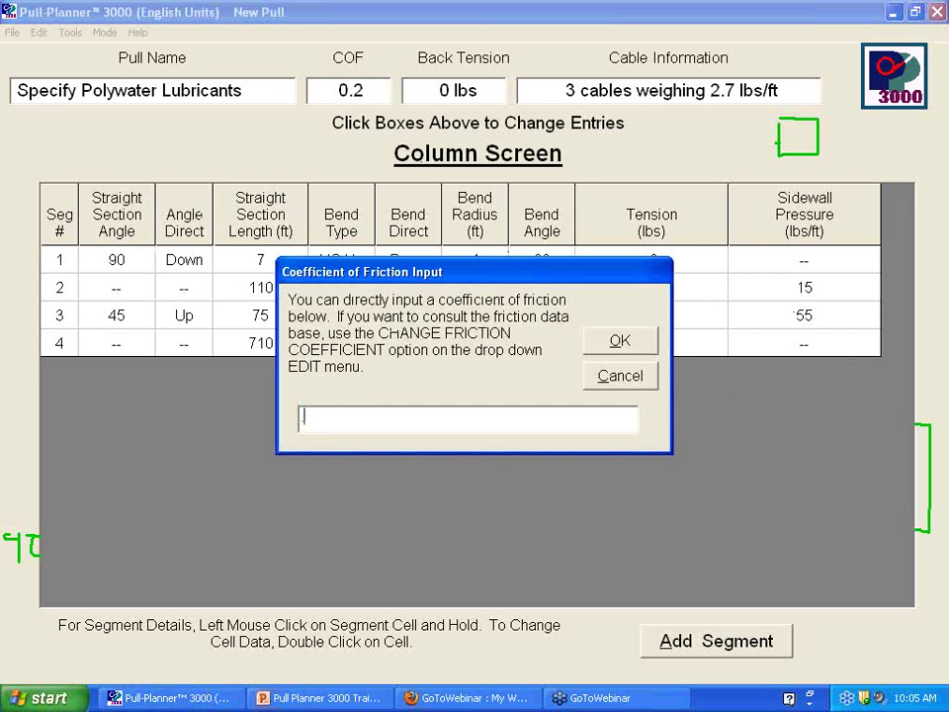
key("Return")
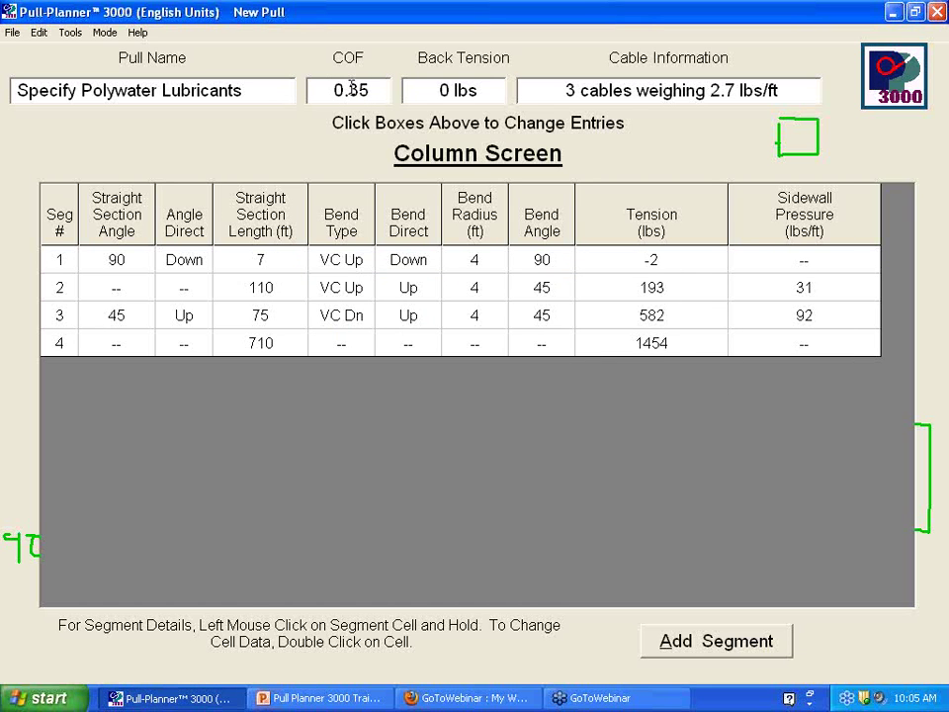
- Set the incoming back tension to 500 lbs, keeping the segment table uncovered while entering it
left_click(464, 90)
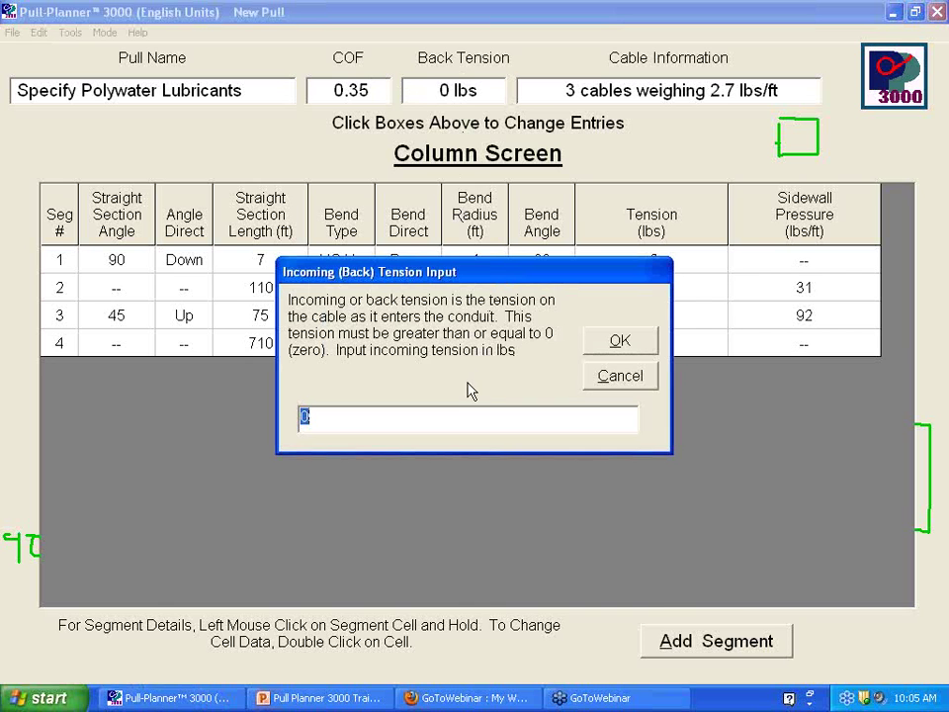
left_click_drag(487, 273, 483, 395)
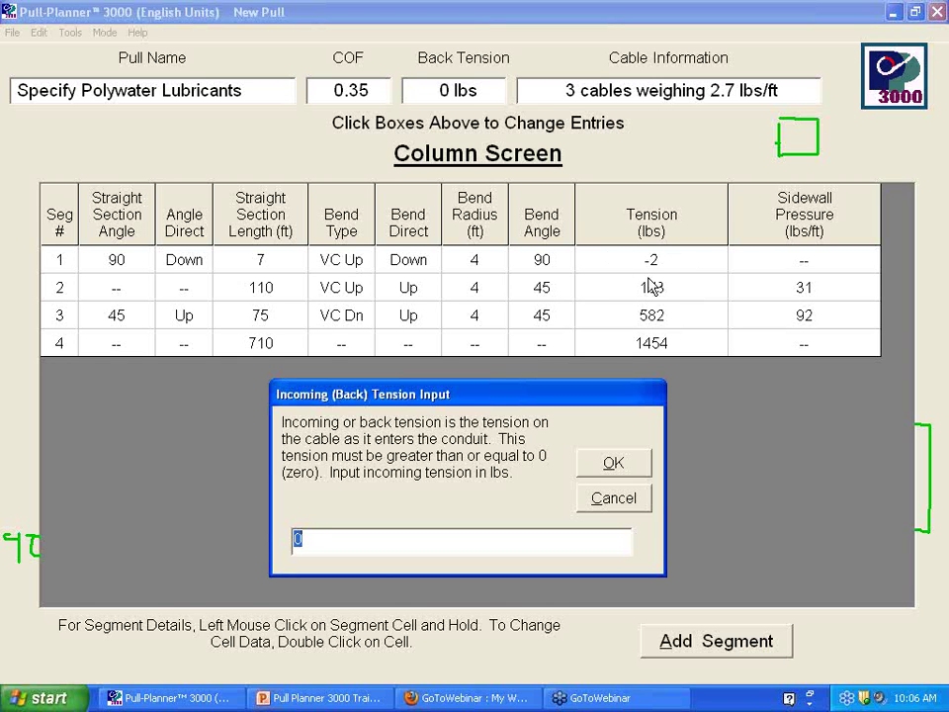
left_click(413, 542)
type("500")
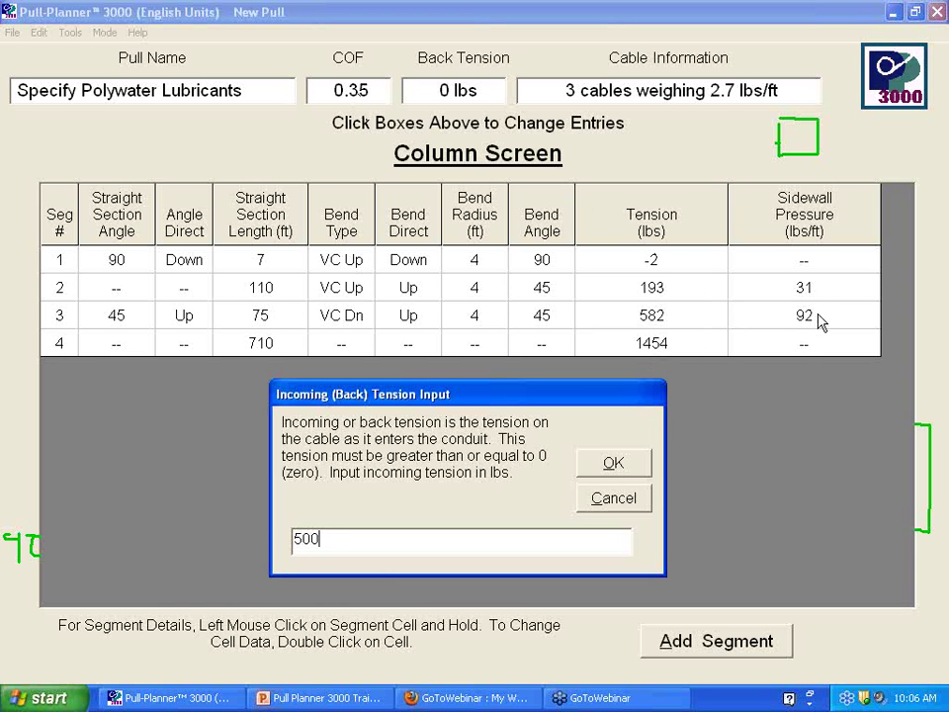
left_click(641, 462)
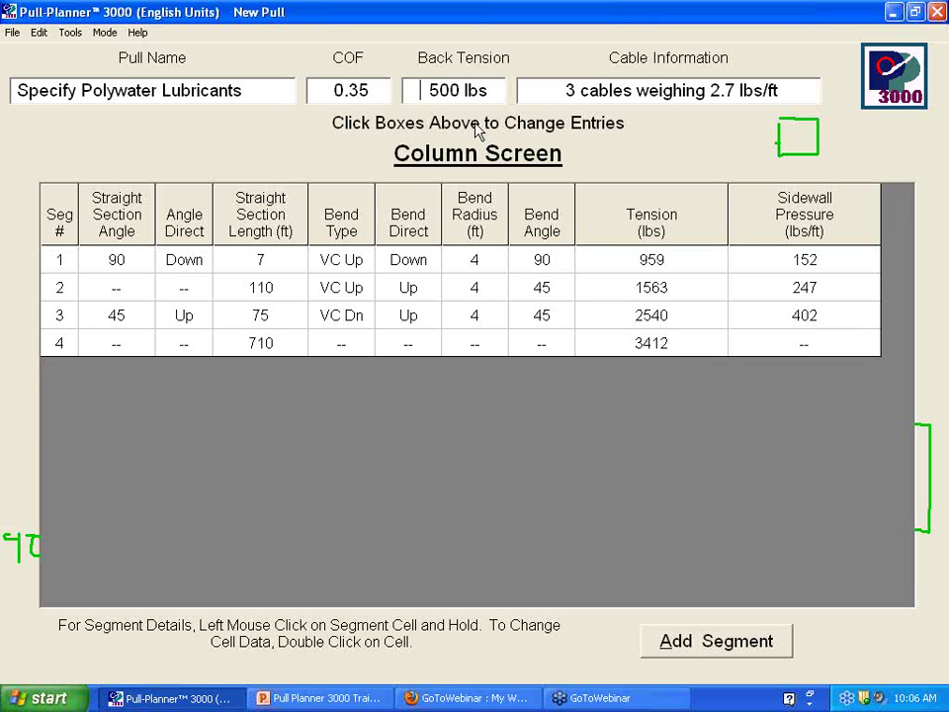
- Set the incoming back tension to 700 lbs
left_click(457, 92)
type("700")
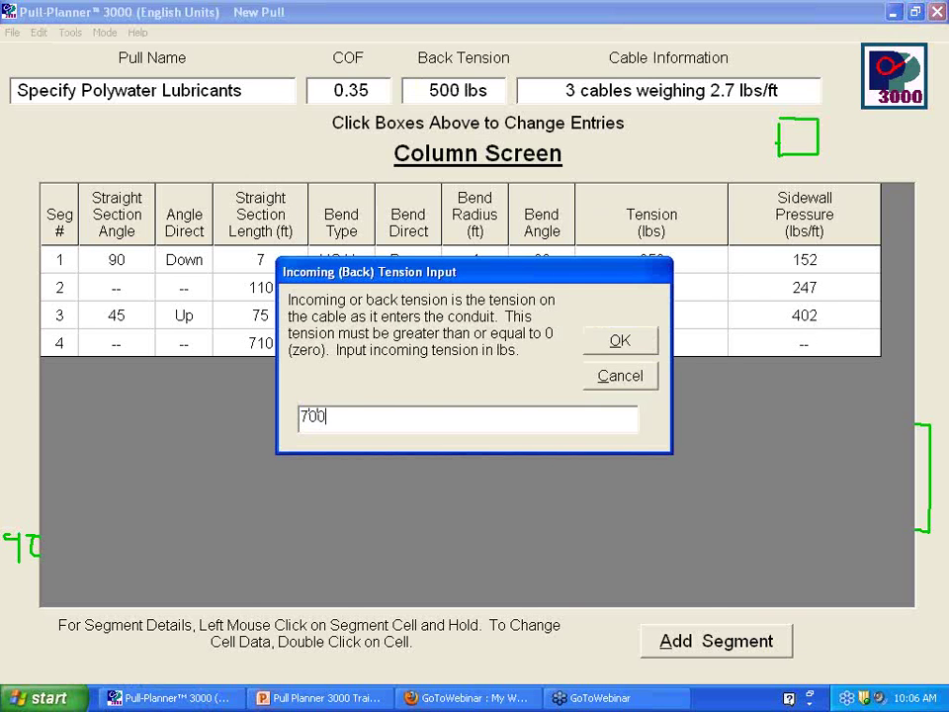
key("Return")
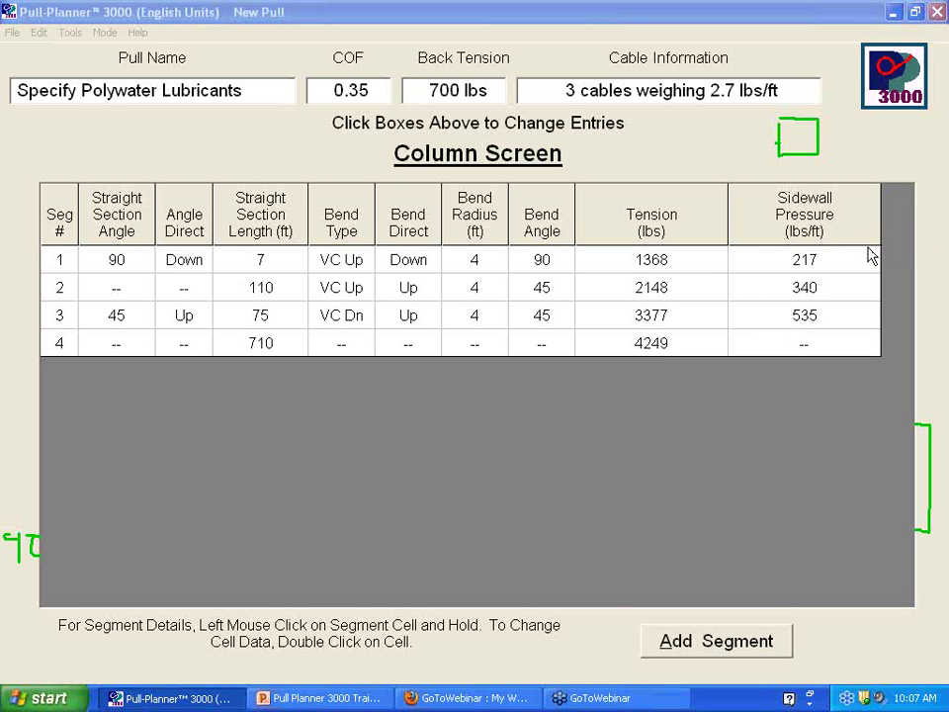
- Sketch the conduit run ending in a box below the segment table, with an arrow showing the pull direction
mouse_move(121, 439)
left_mouse_down()
mouse_move(120, 497)
mouse_move(316, 497)
mouse_move(356, 465)
mouse_move(416, 458)
mouse_move(533, 457)
mouse_move(568, 478)
mouse_move(600, 421)
mouse_move(540, 413)
left_mouse_up()
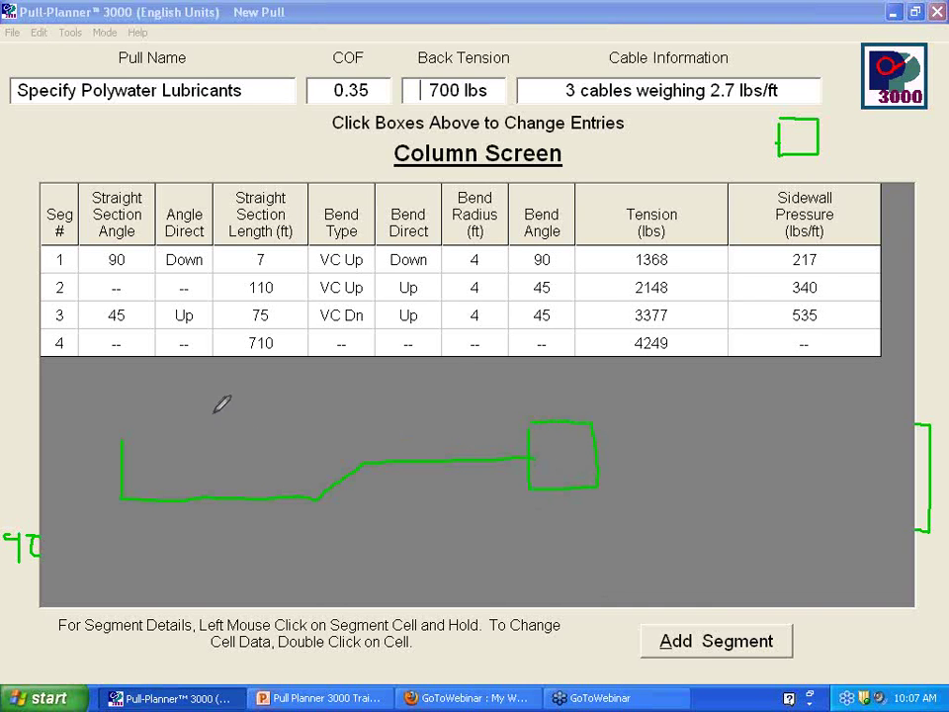
mouse_move(201, 408)
left_mouse_down()
mouse_move(353, 414)
mouse_move(338, 427)
left_mouse_up()
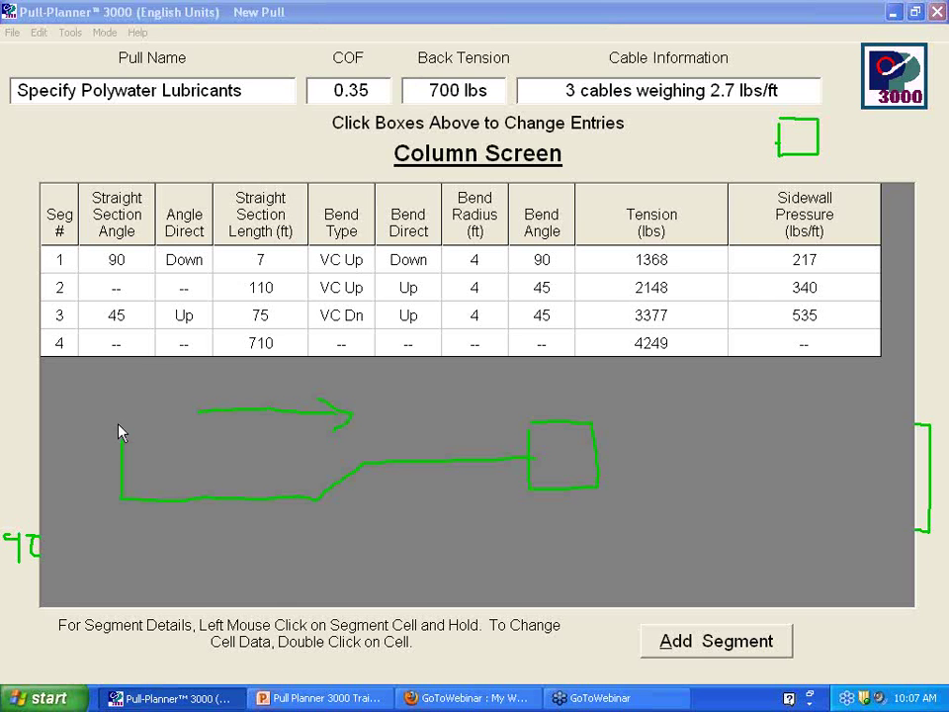
- Reverse the pull and restore its original direction twice to compare the tensions of both directions
left_click(69, 34)
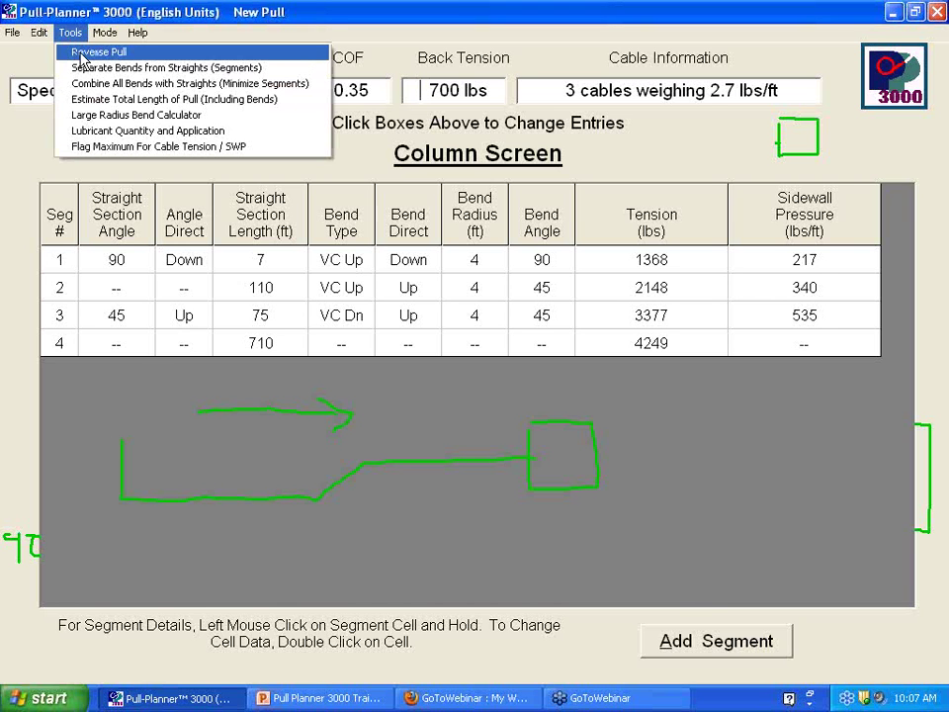
left_click(63, 51)
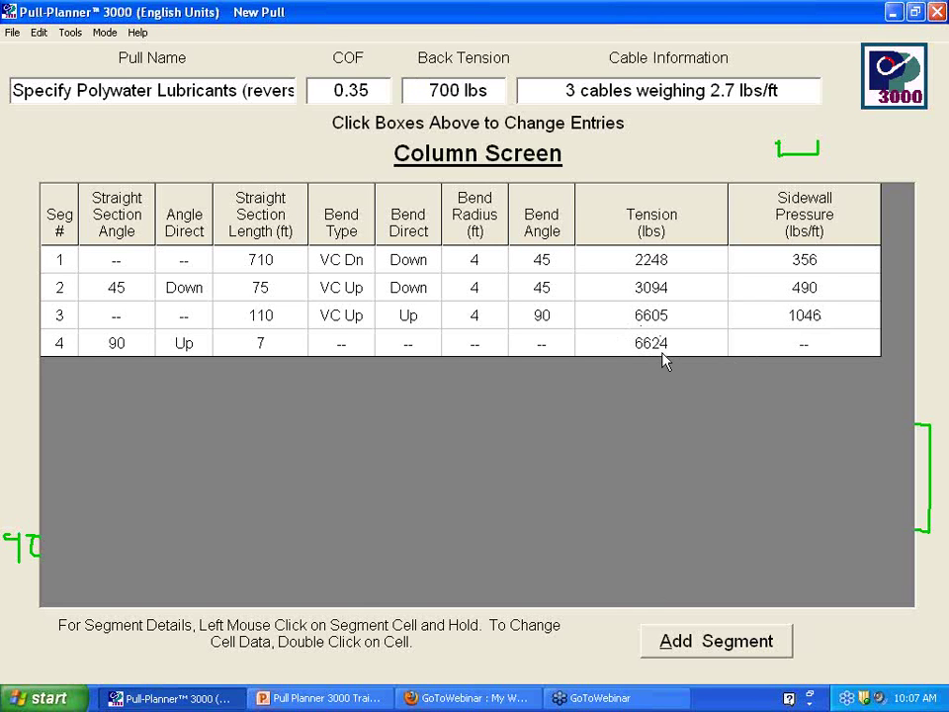
left_click(70, 33)
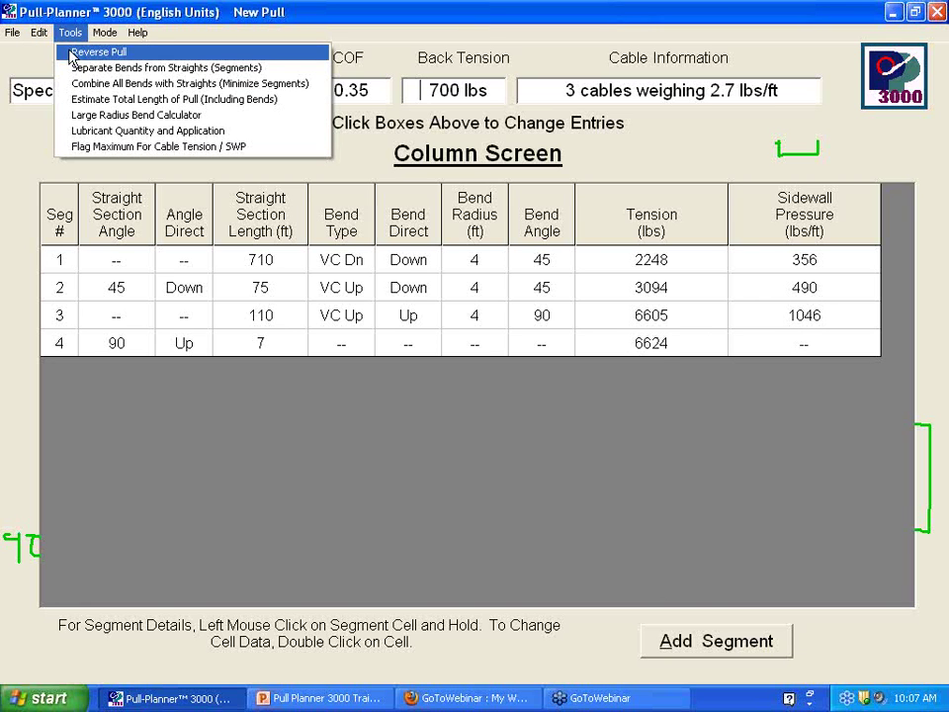
left_click(97, 52)
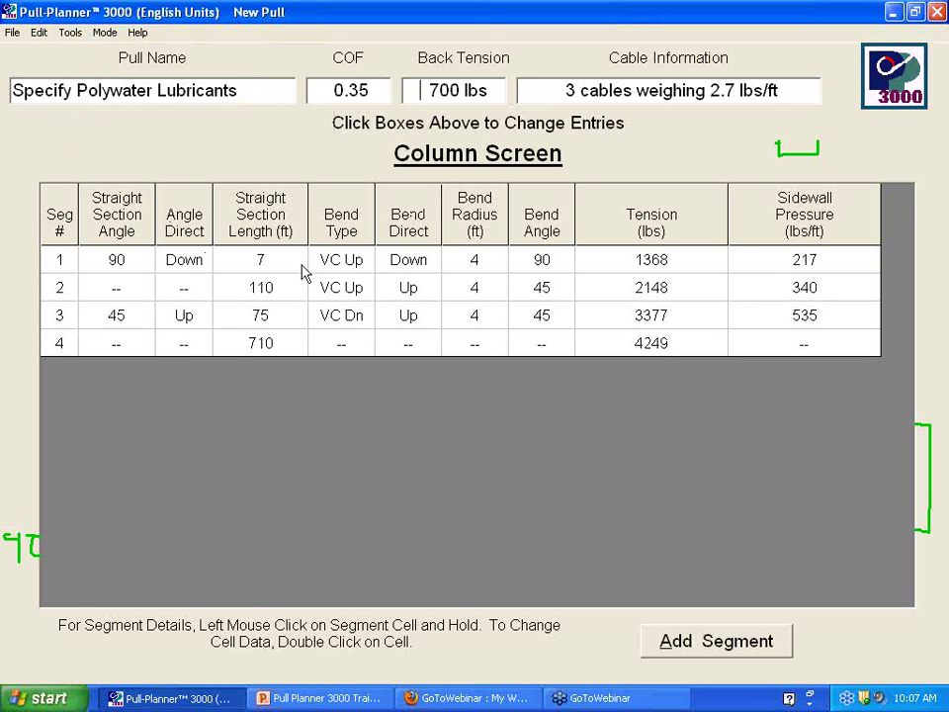
left_click(70, 32)
left_click(73, 50)
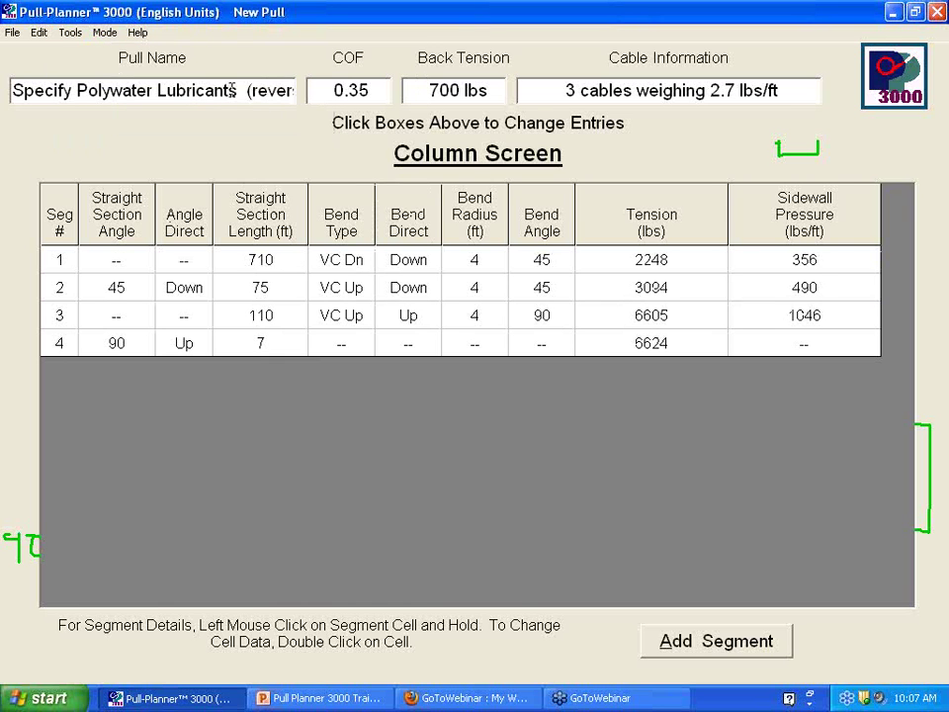
left_click(71, 37)
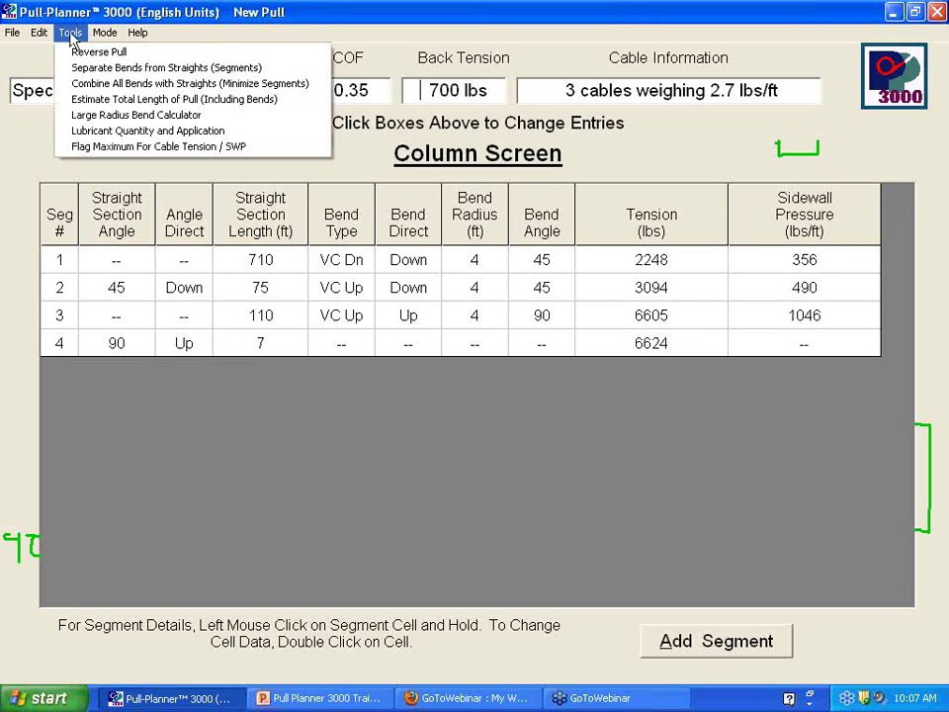
left_click(79, 53)
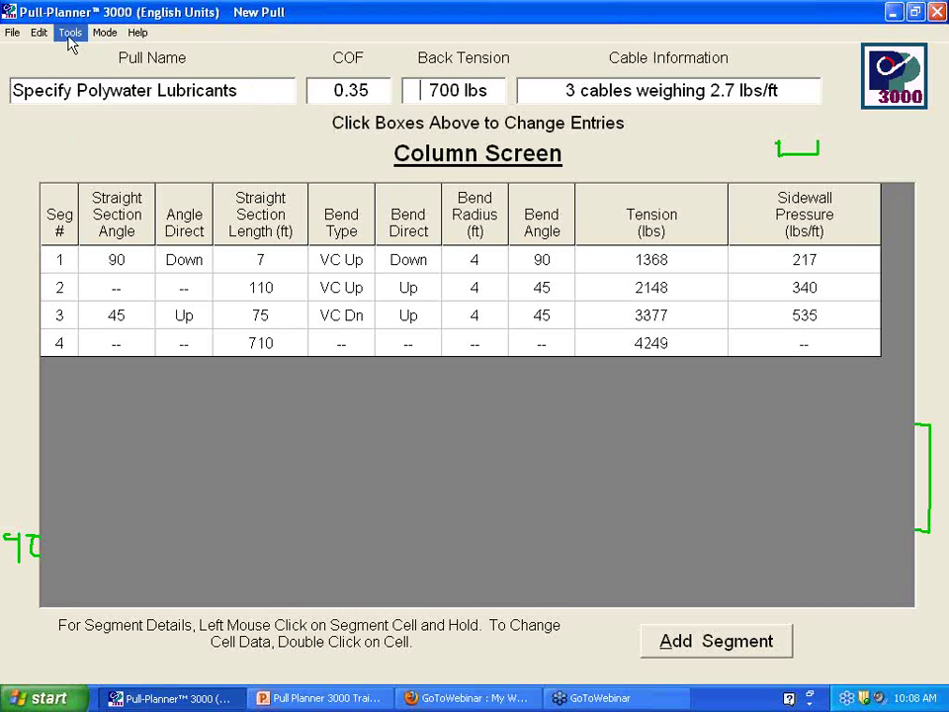
- Separate the bends from the straight sections into their own segments and switch to Variable Friction mode
left_click(70, 34)
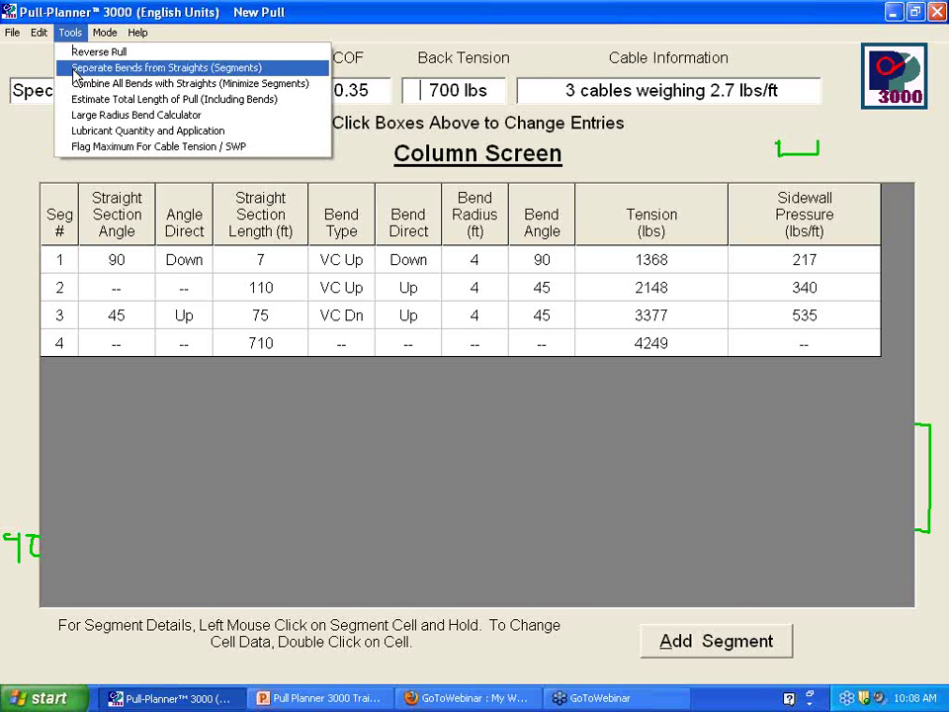
left_click(111, 67)
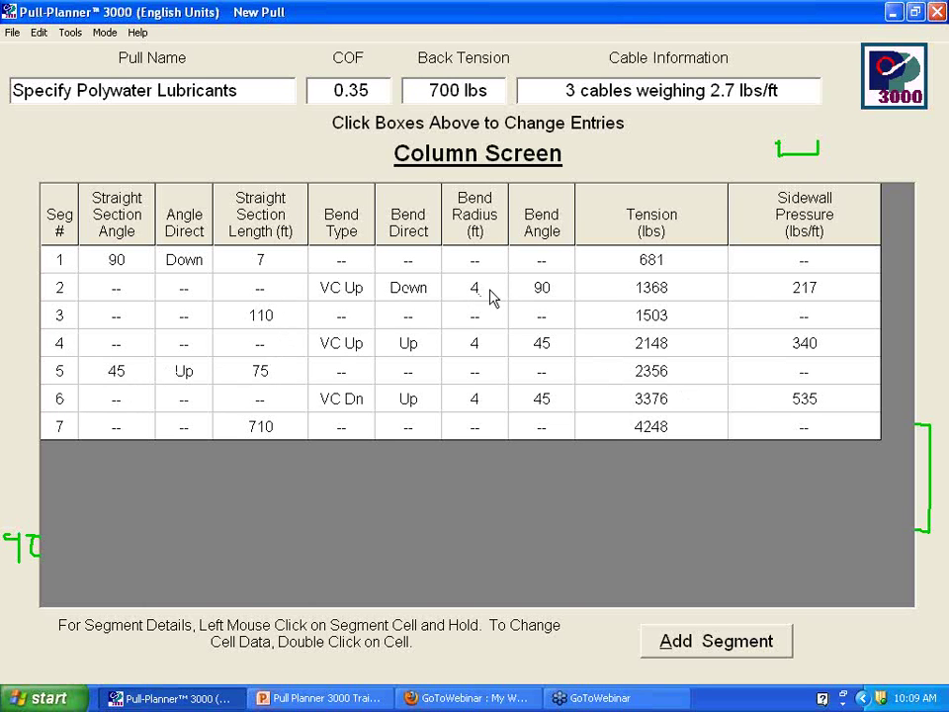
left_click(103, 35)
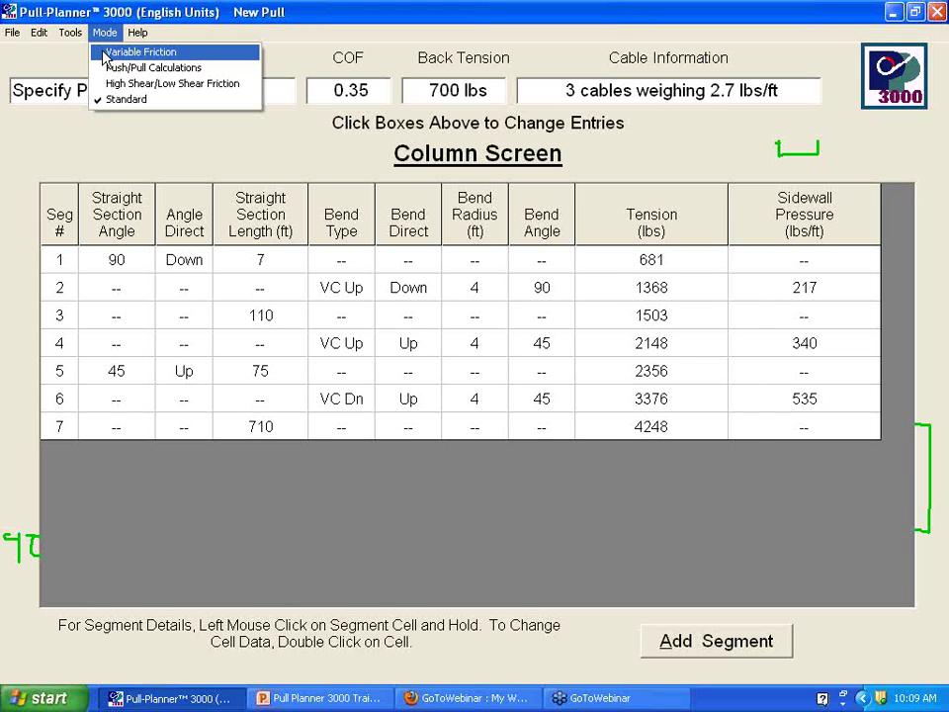
left_click(138, 51)
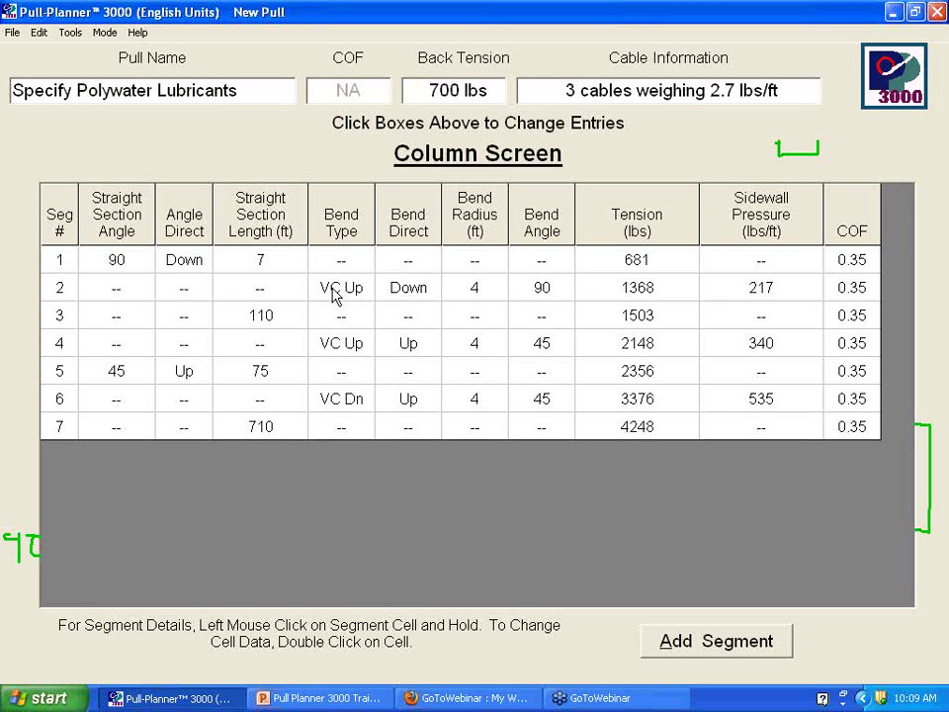
- Set the coefficient of friction of bend segments 2, 4 and 6 to 0.15
double_click(853, 295)
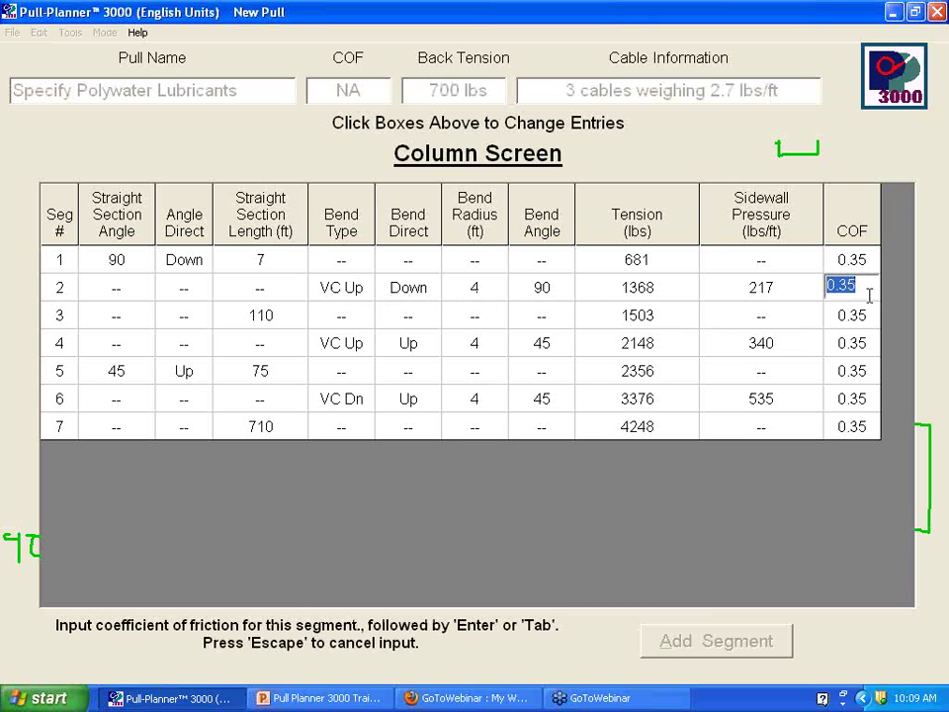
type(".15")
key("Return")
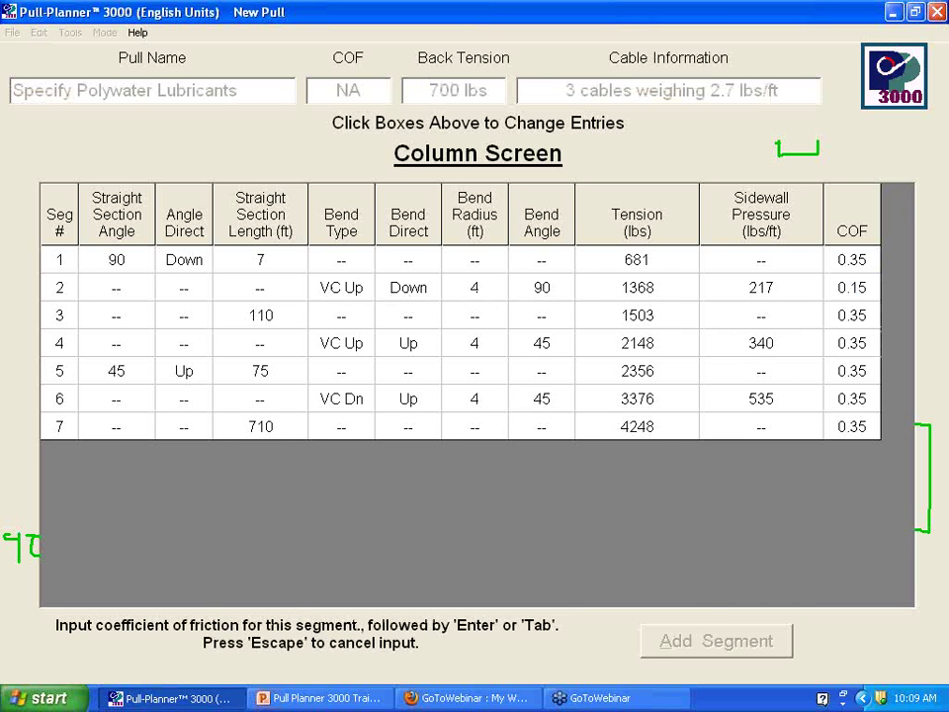
left_click(864, 344)
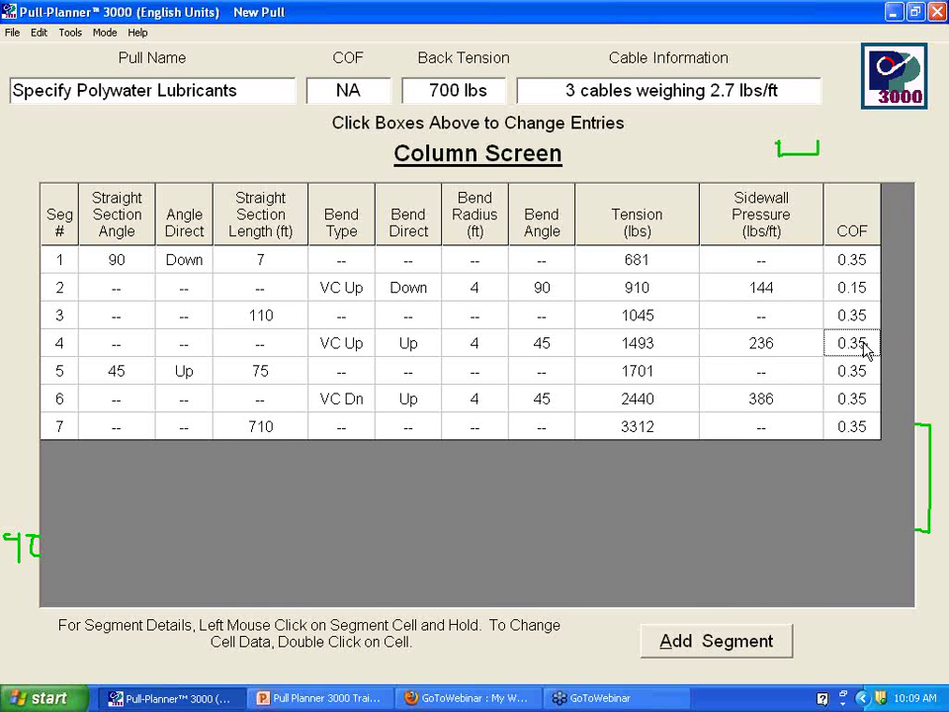
double_click(864, 344)
type(".")
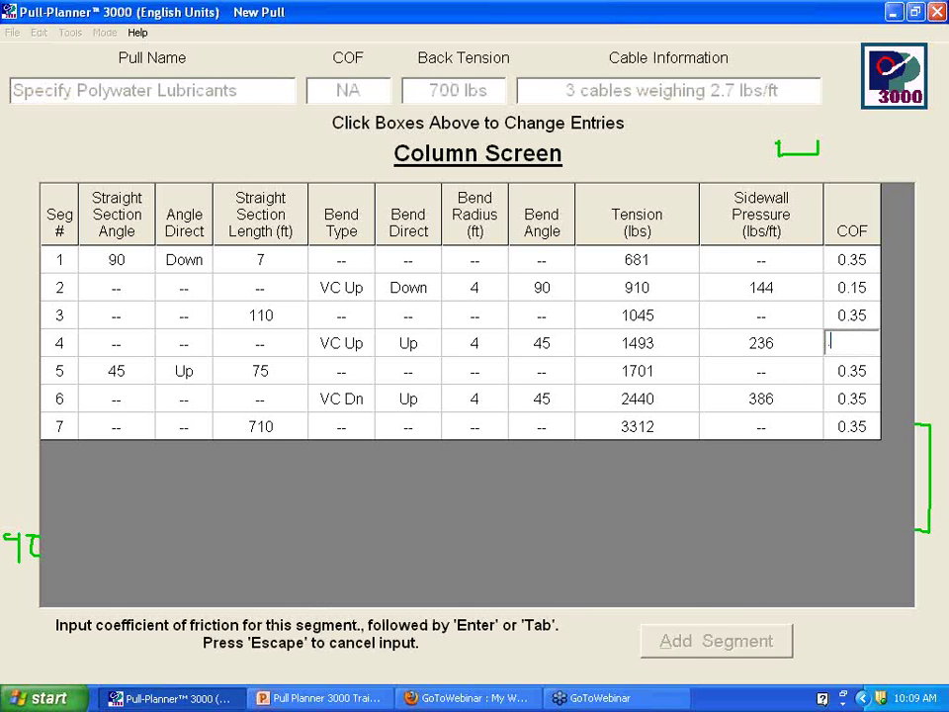
key("Return")
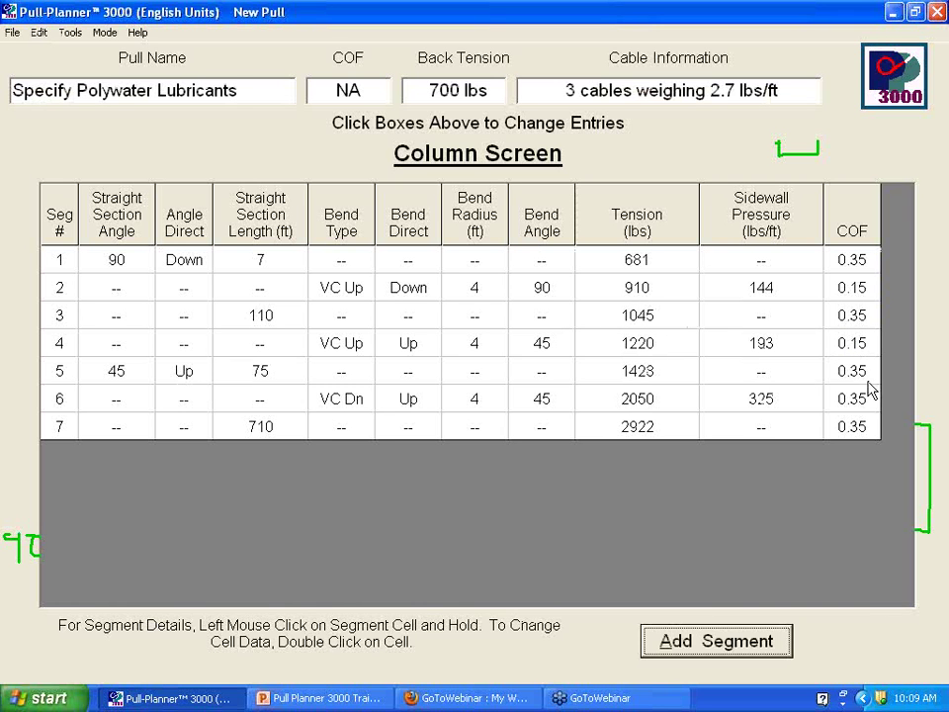
double_click(856, 397)
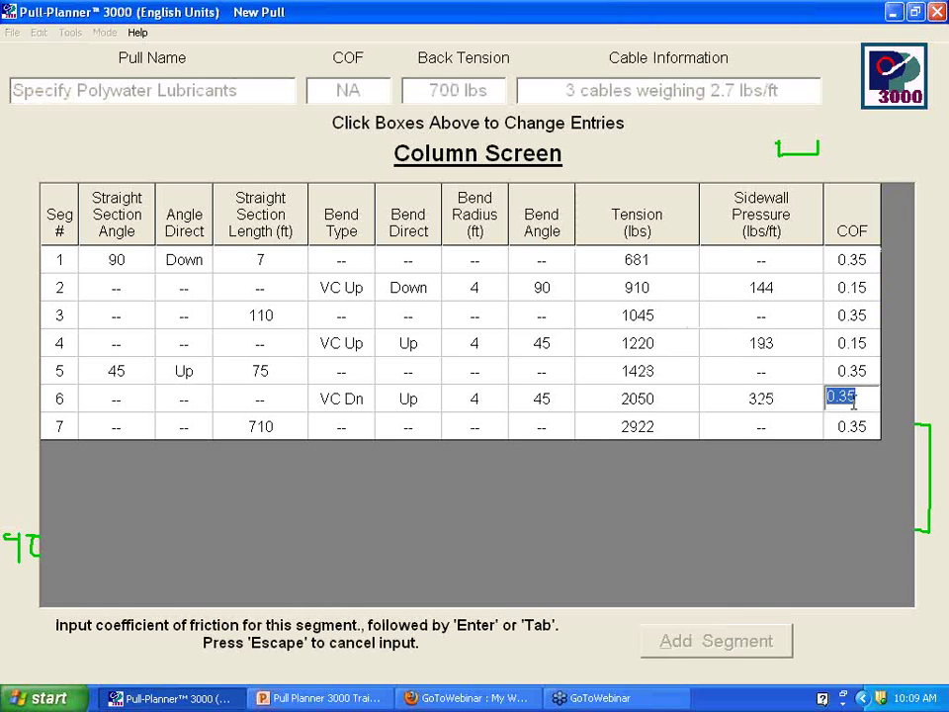
type(".15")
key("Return")
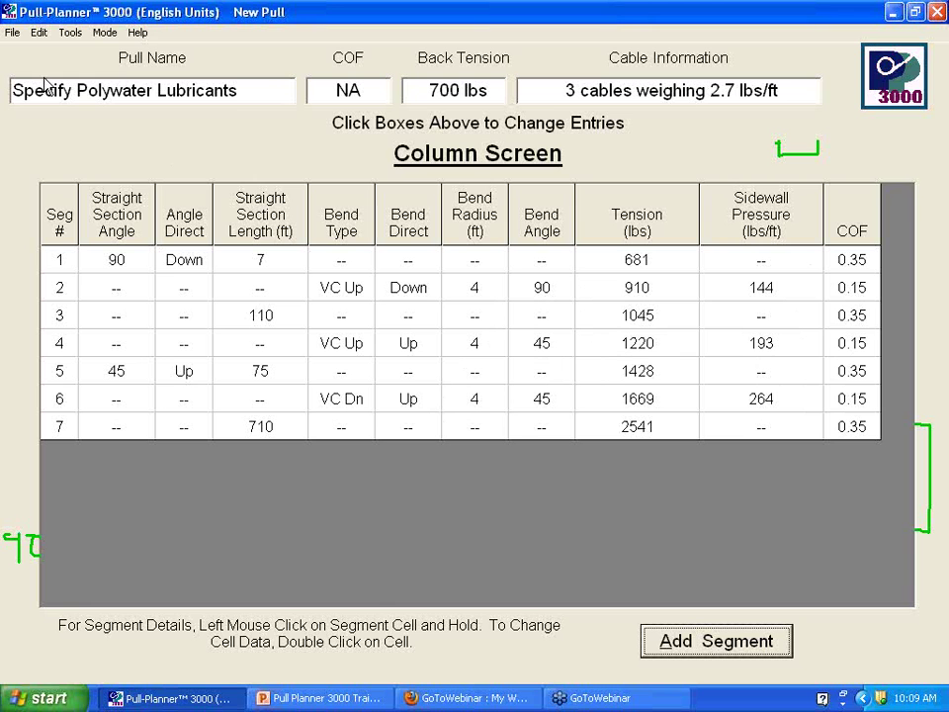
left_click(38, 33)
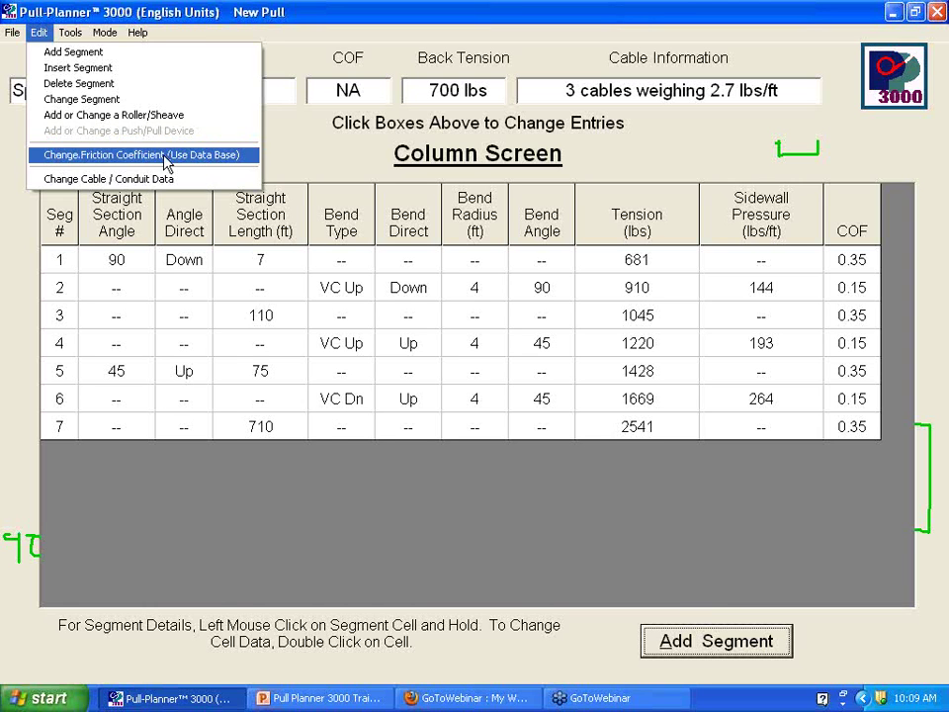
left_click(293, 146)
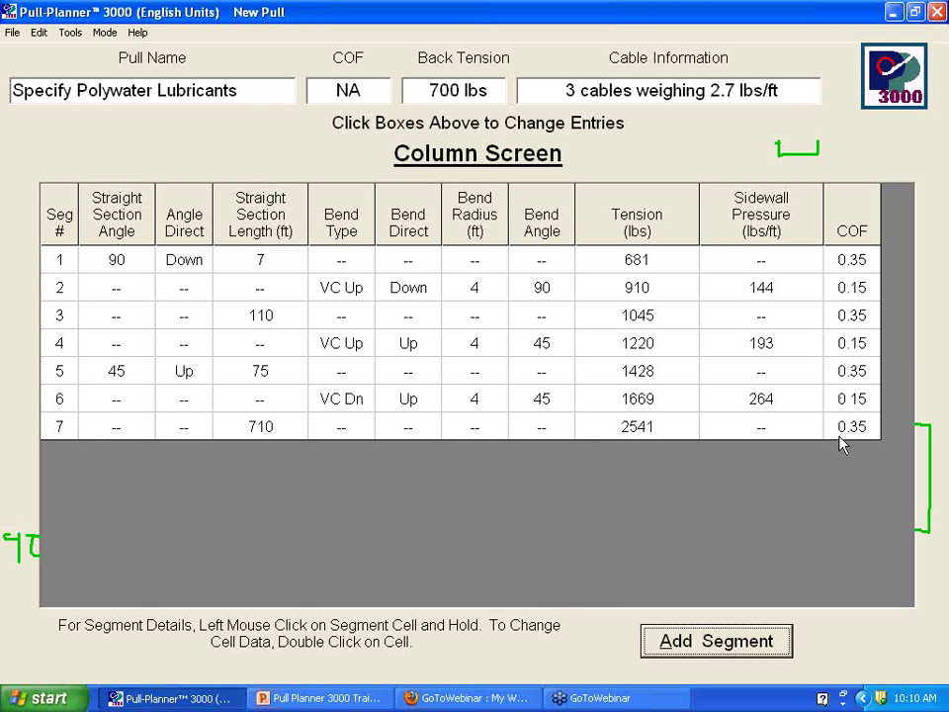
- Return to Standard mode and combine all bends with the straight sections to minimize the segments
left_click(106, 36)
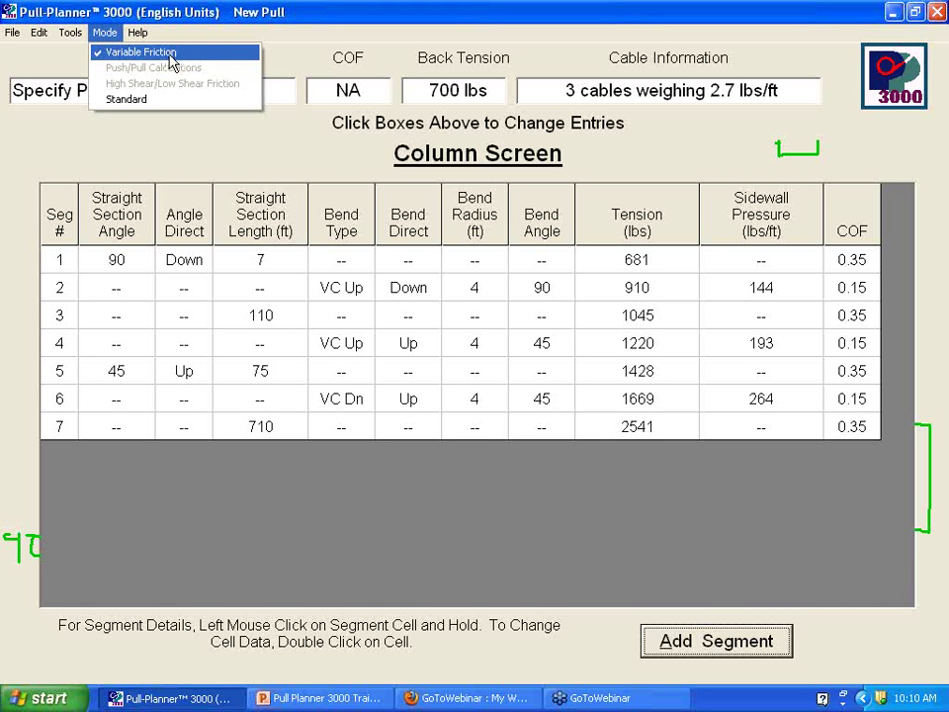
left_click(133, 101)
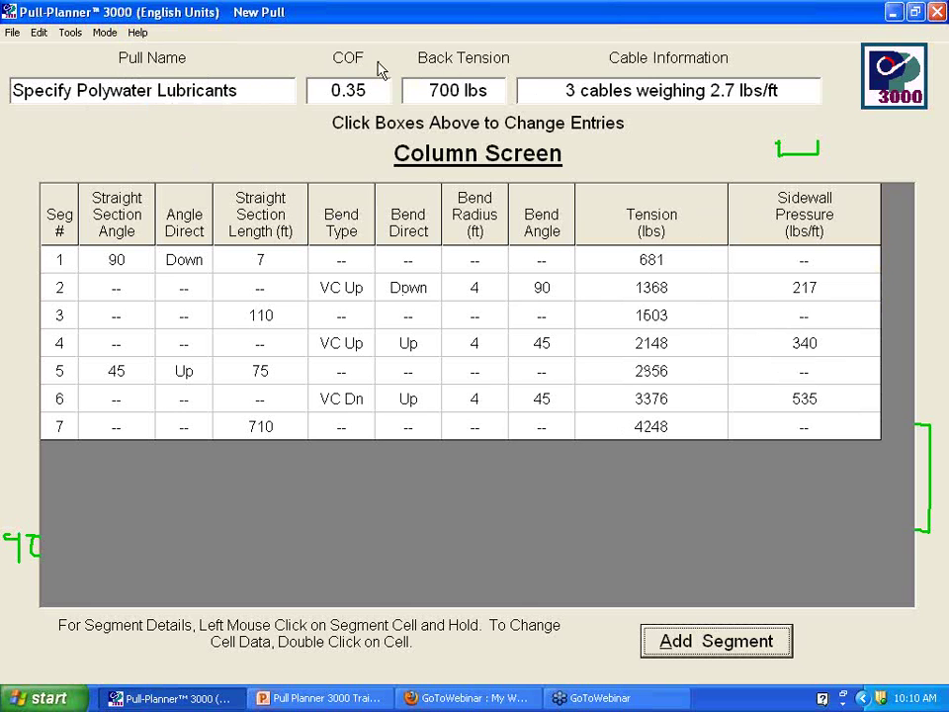
left_click(70, 33)
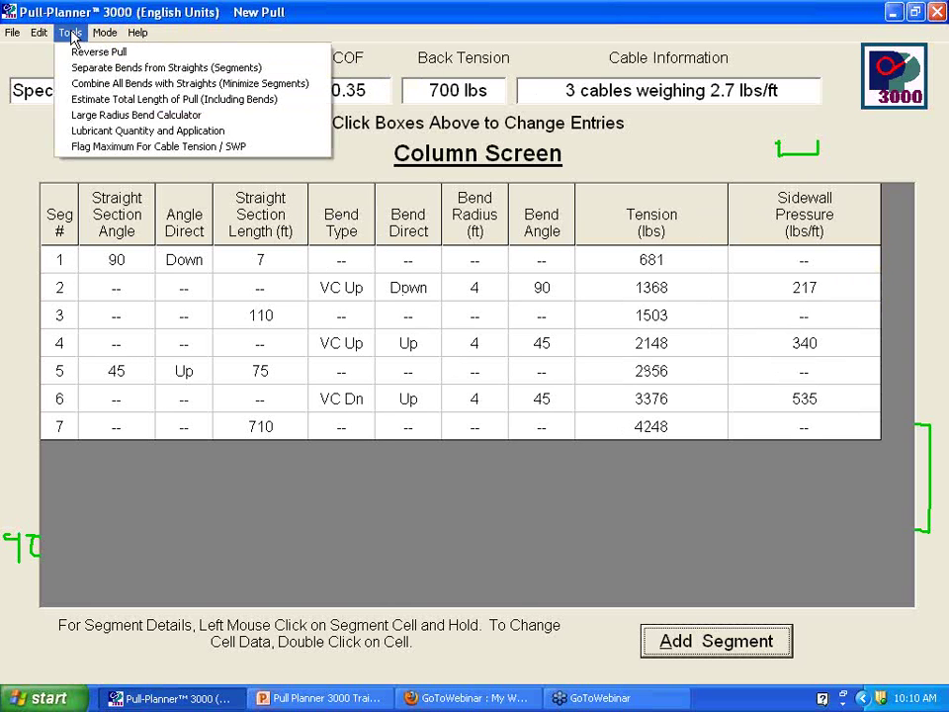
left_click(85, 88)
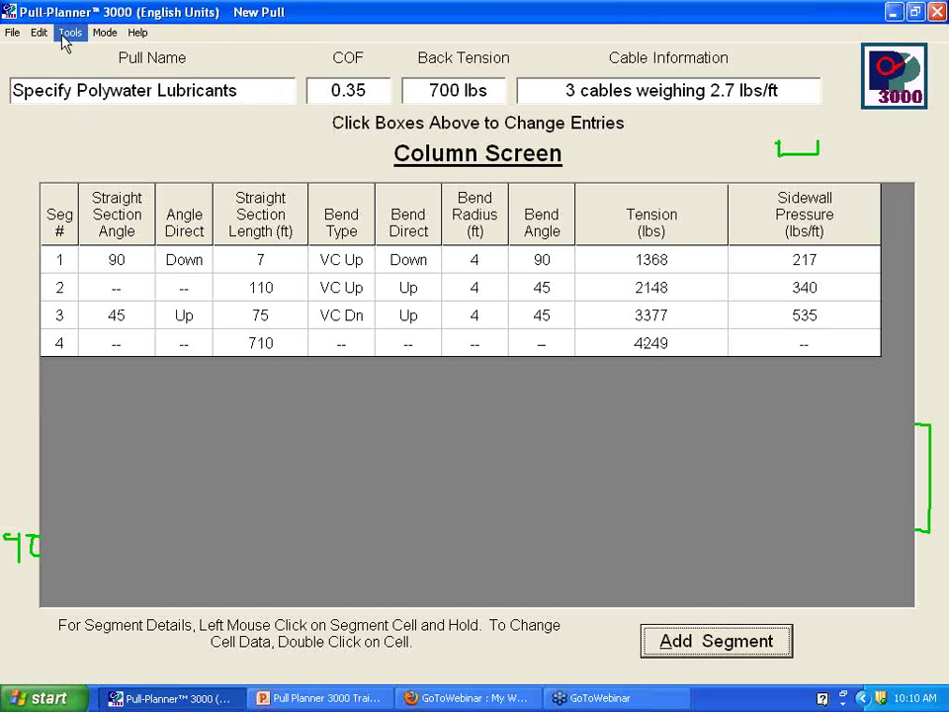
- Estimate the total length of the pull including bends, and close the estimate after reading it
left_click(69, 33)
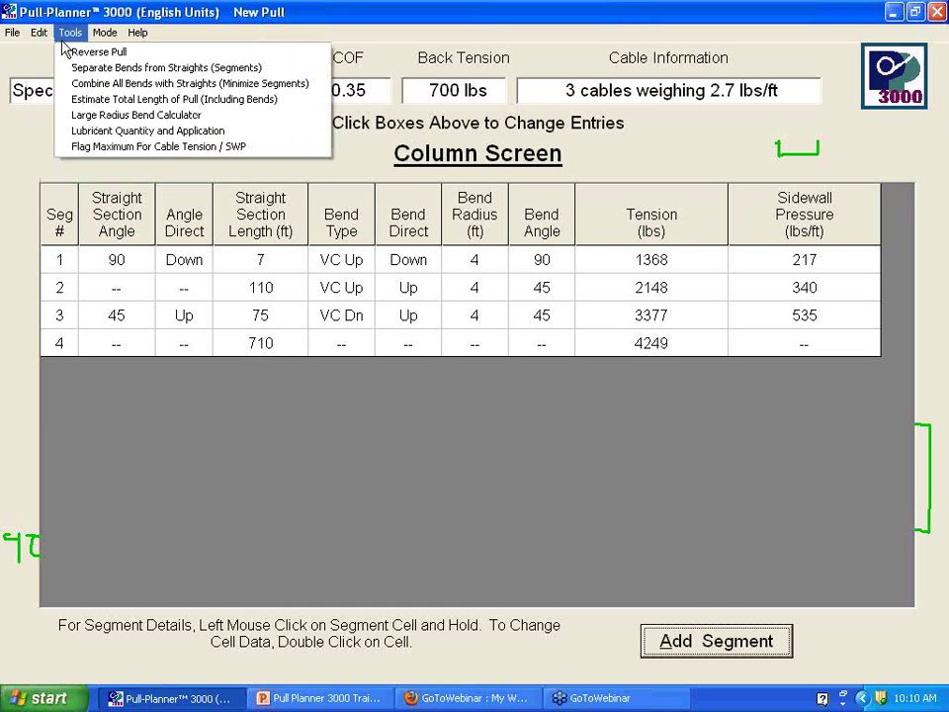
left_click(77, 100)
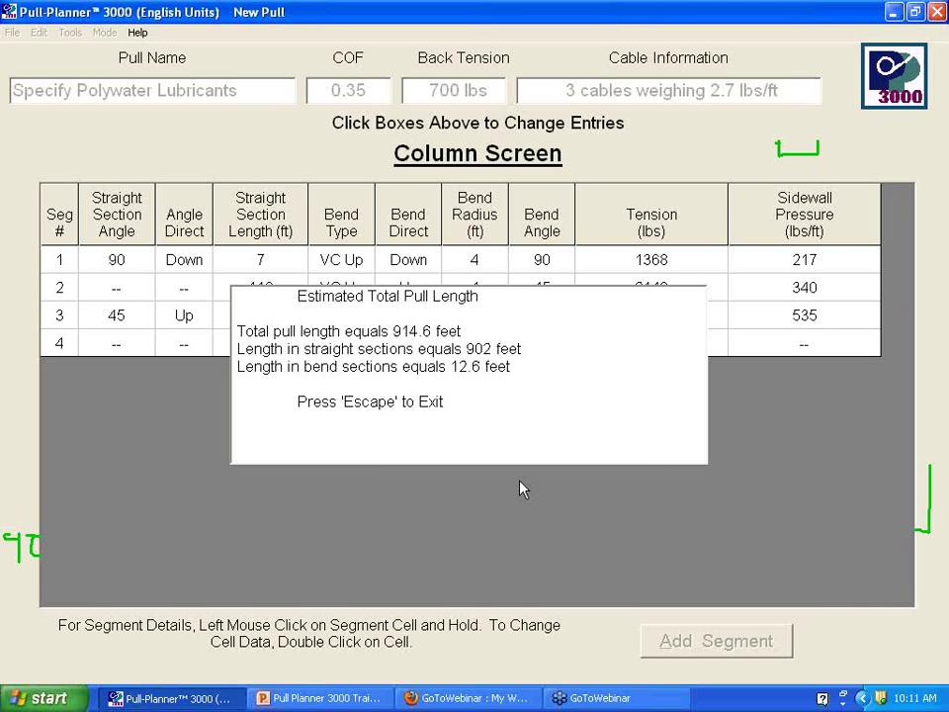
key("Escape")
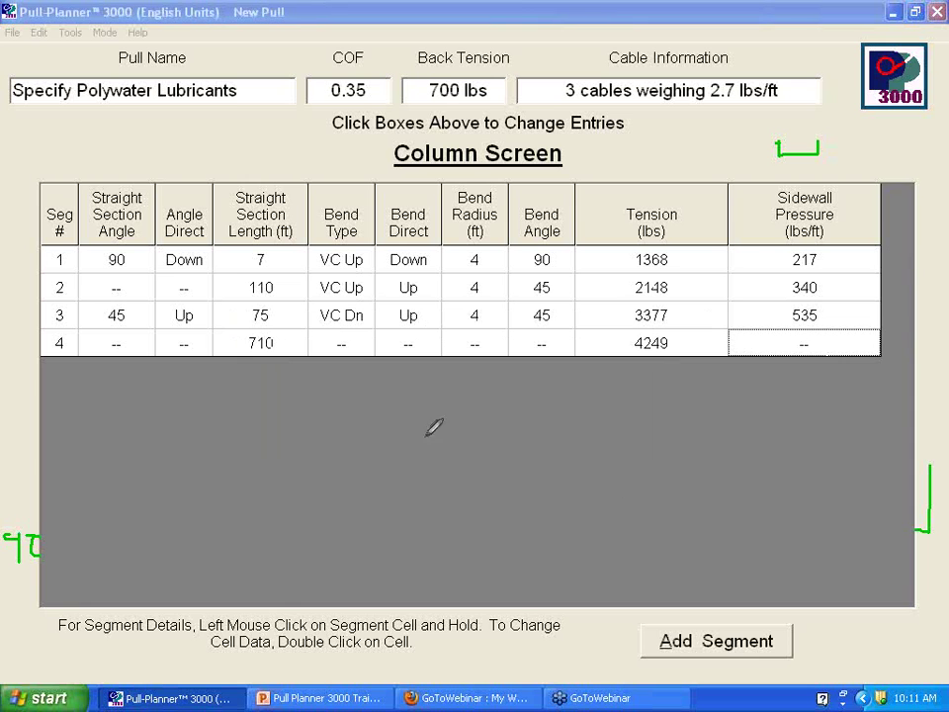
- Sketch the start of the conduit run below the segment table and mark it with ticks just past its two bends
mouse_move(130, 406)
left_mouse_down()
mouse_move(125, 484)
mouse_move(314, 497)
mouse_move(445, 433)
left_mouse_up()
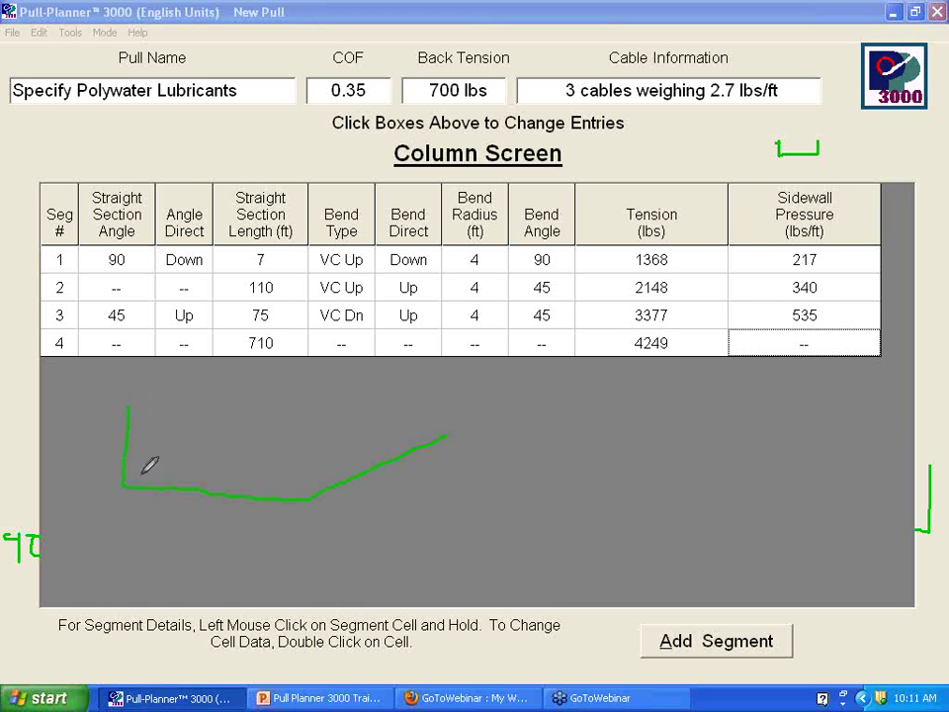
left_click_drag(137, 475, 138, 501)
left_click_drag(326, 483, 325, 500)
- Open the lubricant quantity calculation for the pull and set the conduit condition to Fair or Poor
left_click(70, 33)
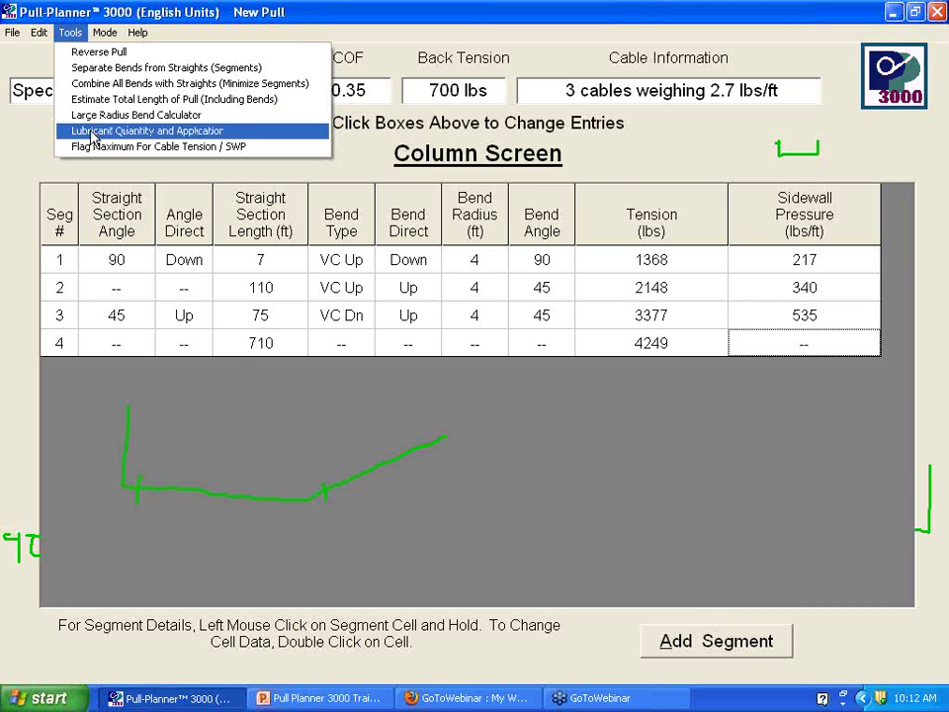
left_click(89, 135)
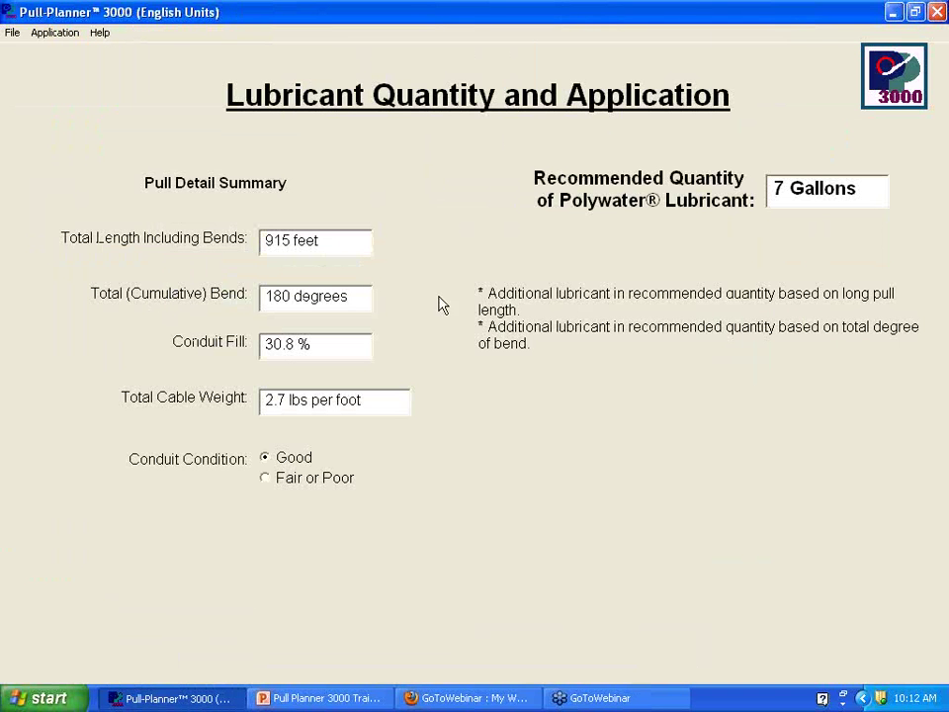
left_click(267, 479)
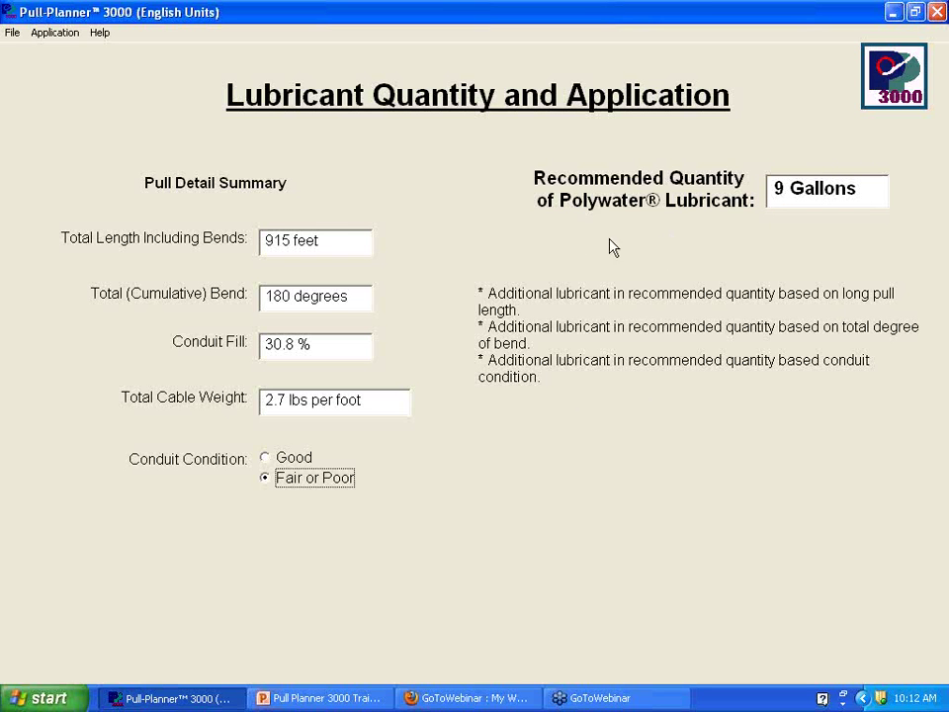
- Open the Front End Pack application instructions and sketch the pull line through the lubricant packs on the photo, ending at the cables
left_click(53, 36)
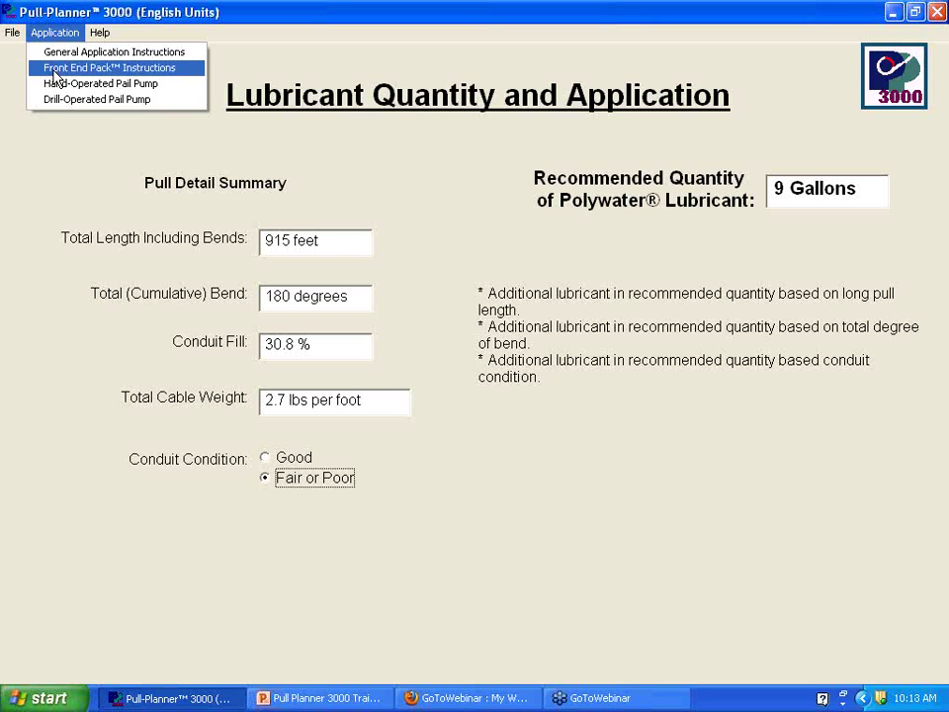
left_click(54, 70)
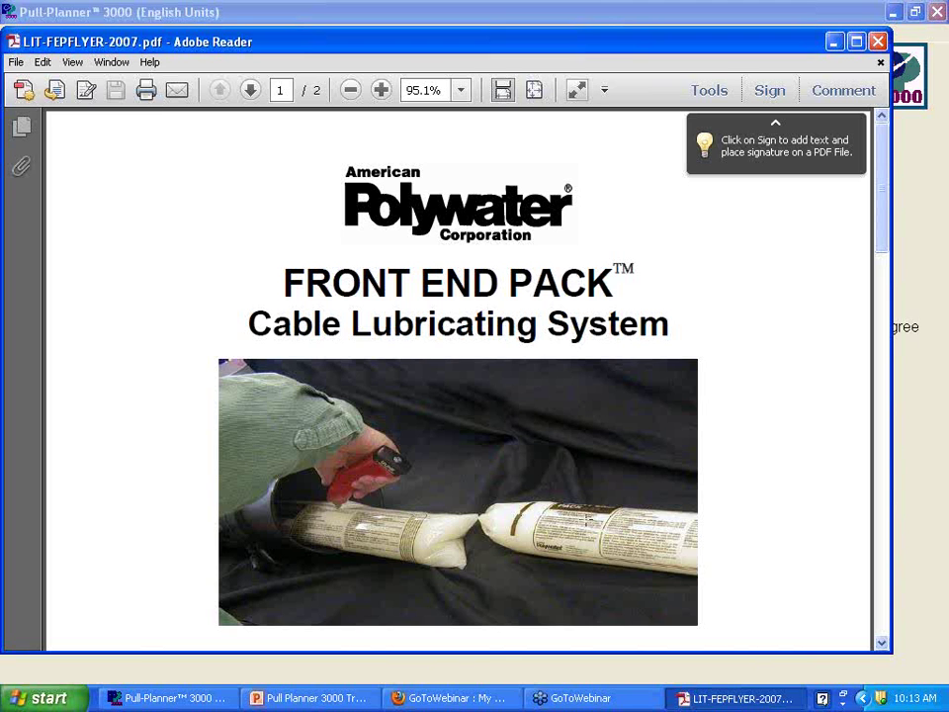
left_click(930, 224)
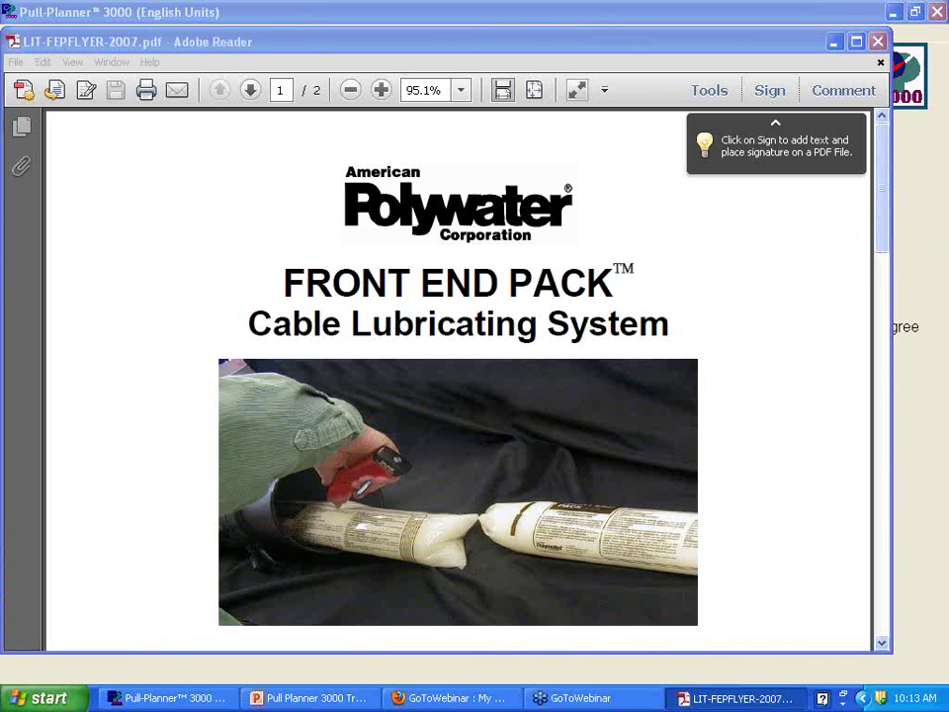
mouse_move(206, 481)
left_mouse_down()
mouse_move(495, 524)
mouse_move(603, 552)
mouse_move(859, 561)
left_mouse_up()
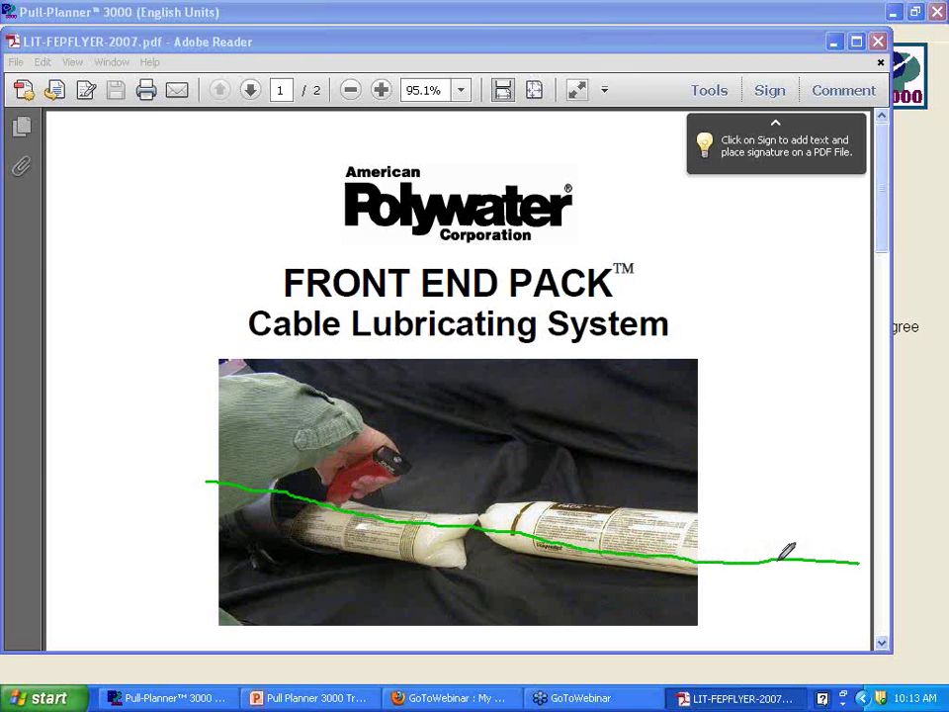
mouse_move(764, 561)
left_mouse_down()
mouse_move(760, 582)
mouse_move(868, 627)
left_mouse_up()
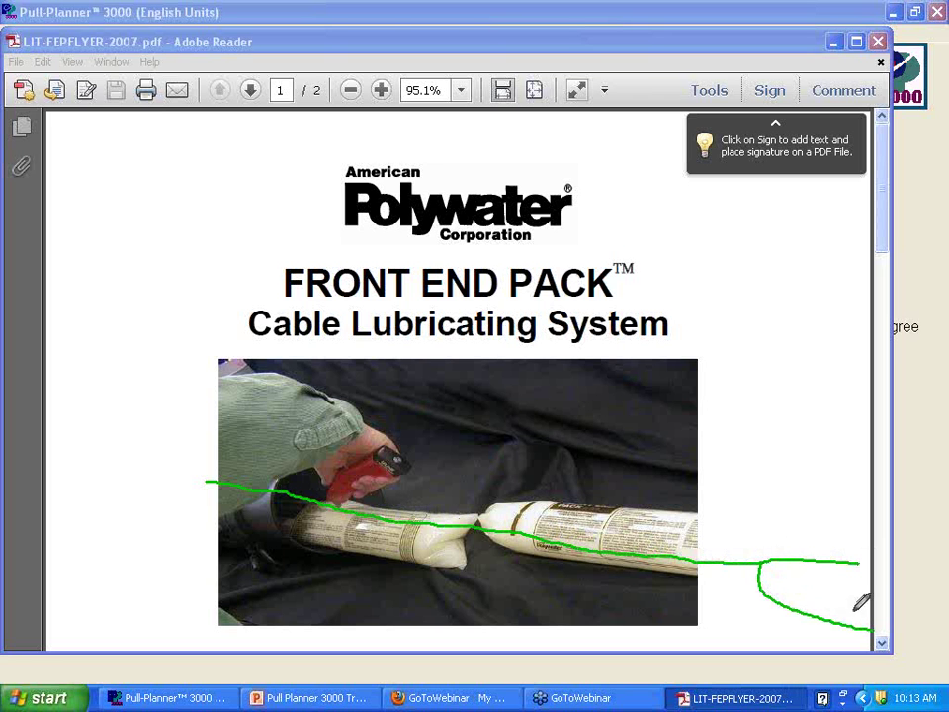
mouse_move(792, 558)
left_mouse_down()
mouse_move(795, 604)
mouse_move(840, 542)
mouse_move(801, 569)
mouse_move(784, 573)
mouse_move(787, 557)
mouse_move(743, 562)
mouse_move(759, 564)
left_mouse_up()
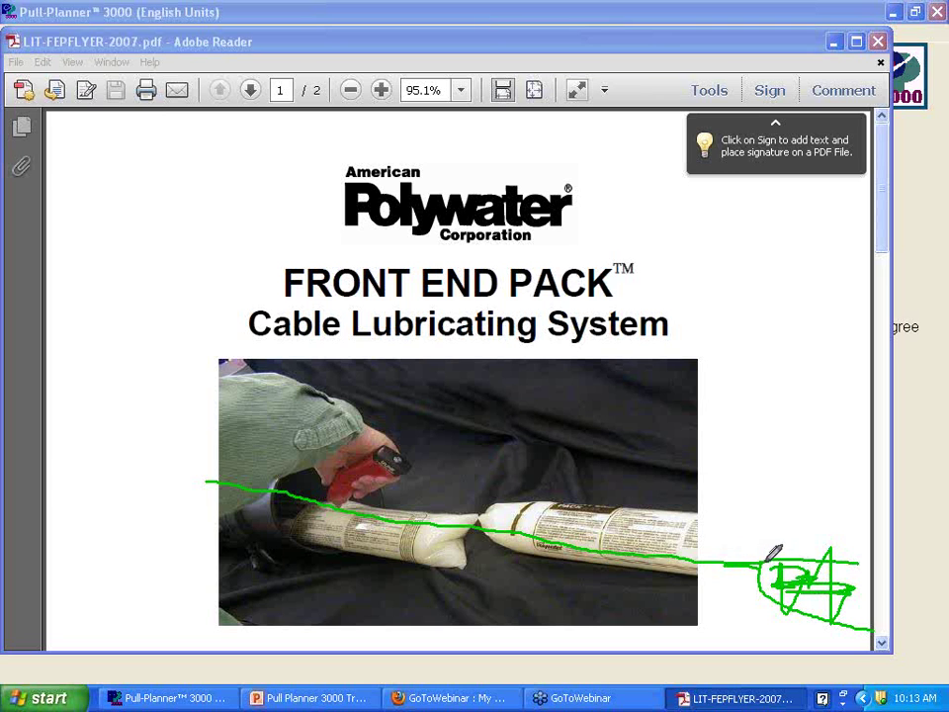
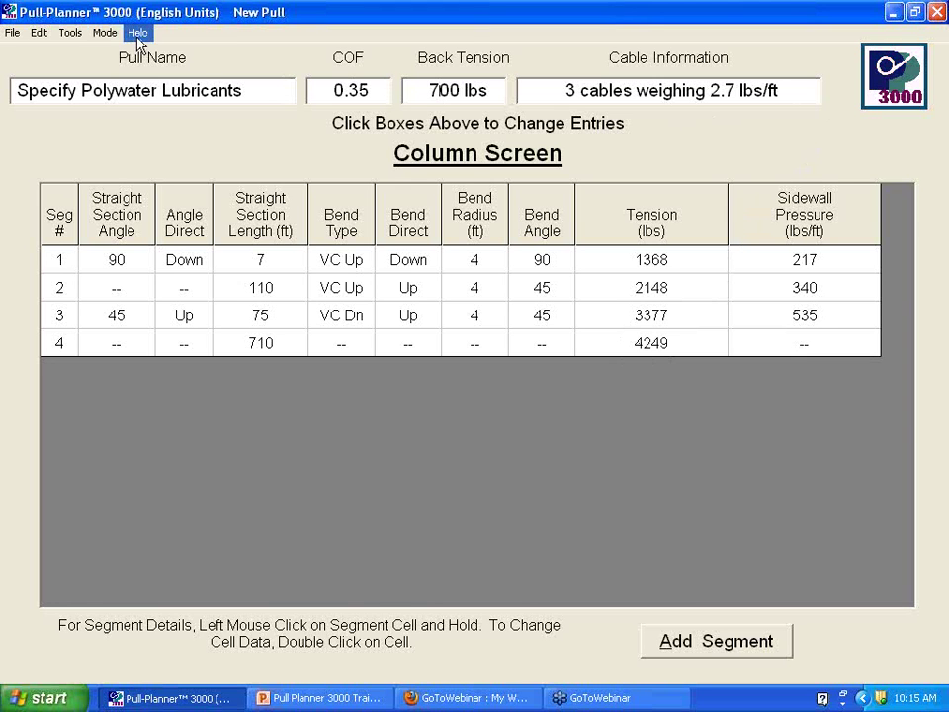
- Set the final pull tension to 2875 lbs in Friction Calculation Mode, and circle the calculated COF and the last segment's tension
left_click(885, 84)
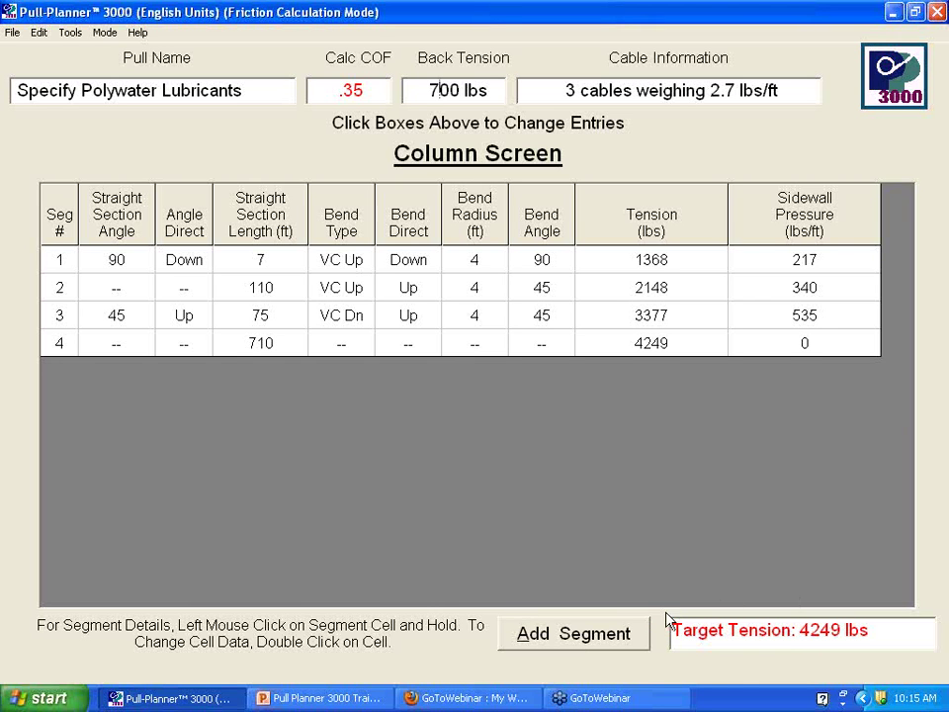
left_click(806, 636)
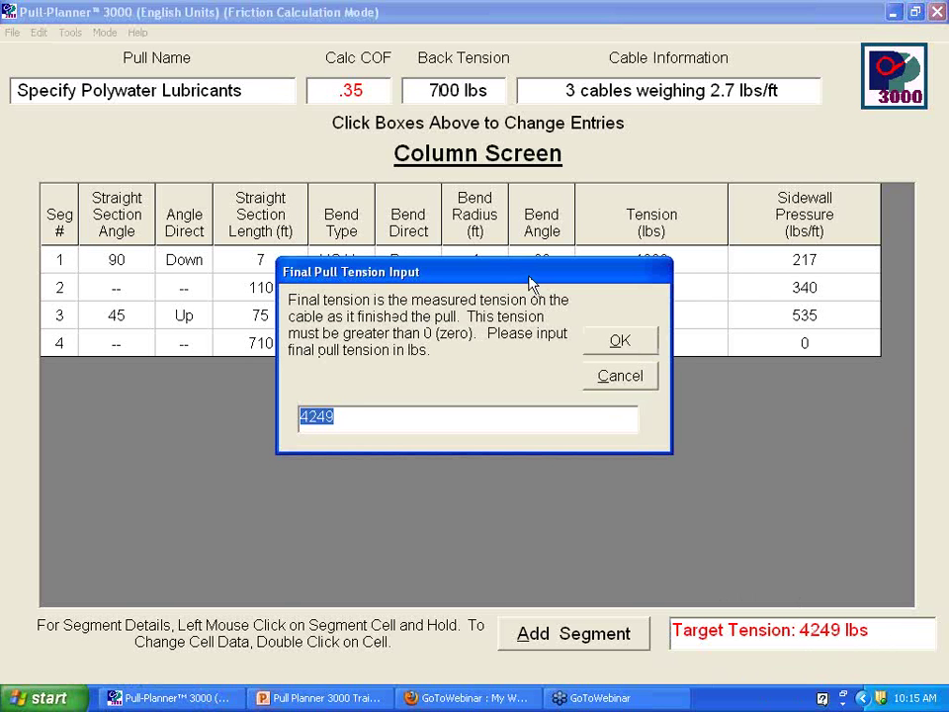
left_click_drag(531, 279, 465, 381)
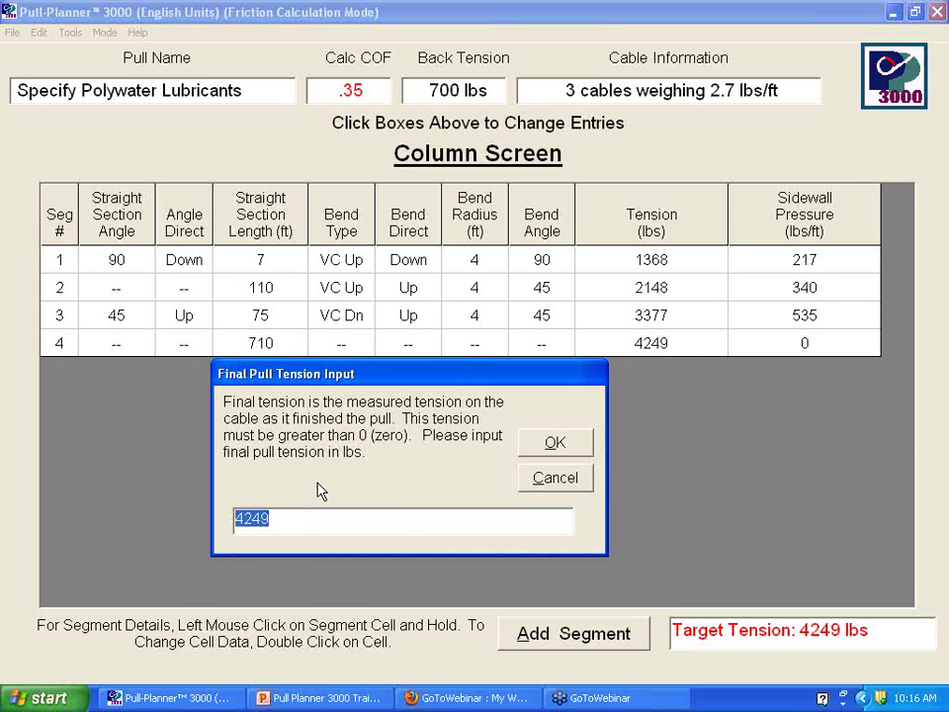
type("2")
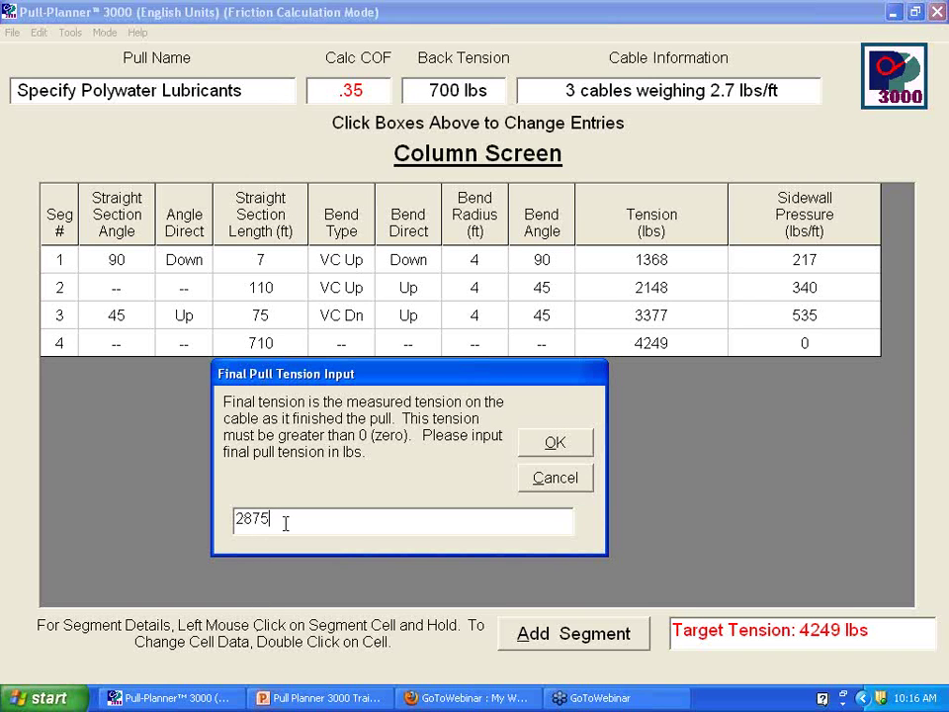
type("875")
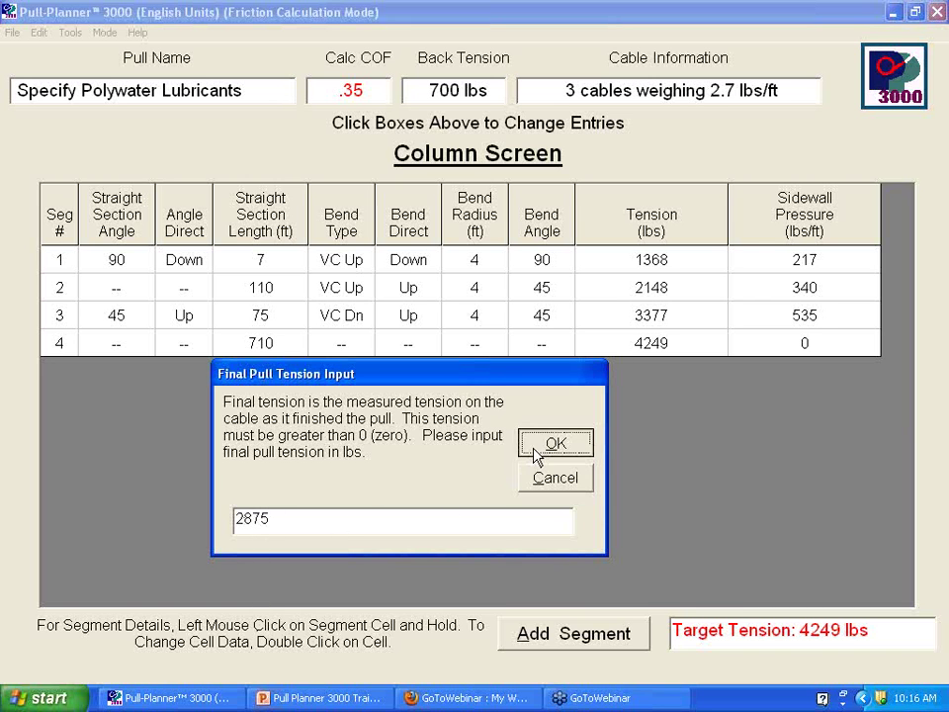
left_click(540, 450)
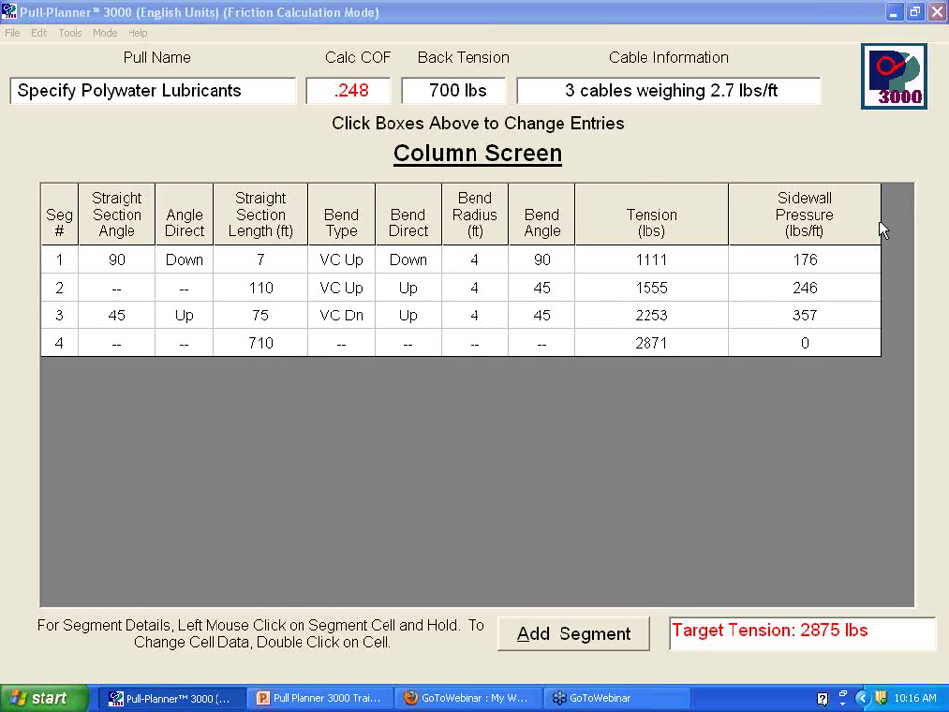
mouse_move(392, 77)
left_mouse_down()
mouse_move(388, 65)
mouse_move(336, 59)
mouse_move(336, 127)
mouse_move(393, 106)
mouse_move(397, 71)
left_mouse_up()
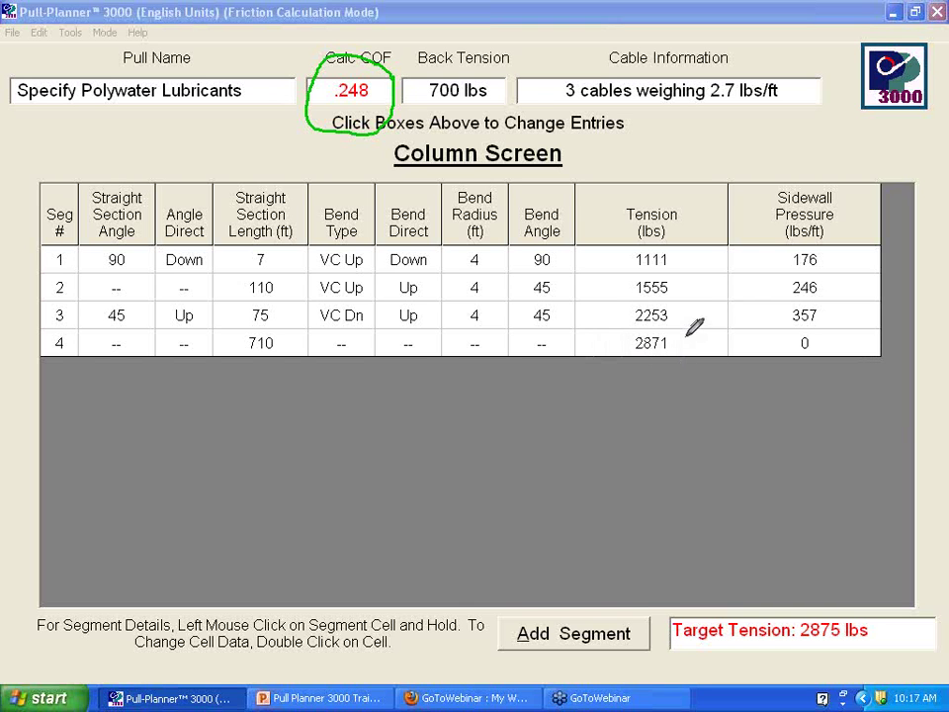
mouse_move(682, 320)
left_mouse_down()
mouse_move(657, 323)
mouse_move(644, 373)
mouse_move(690, 312)
left_mouse_up()
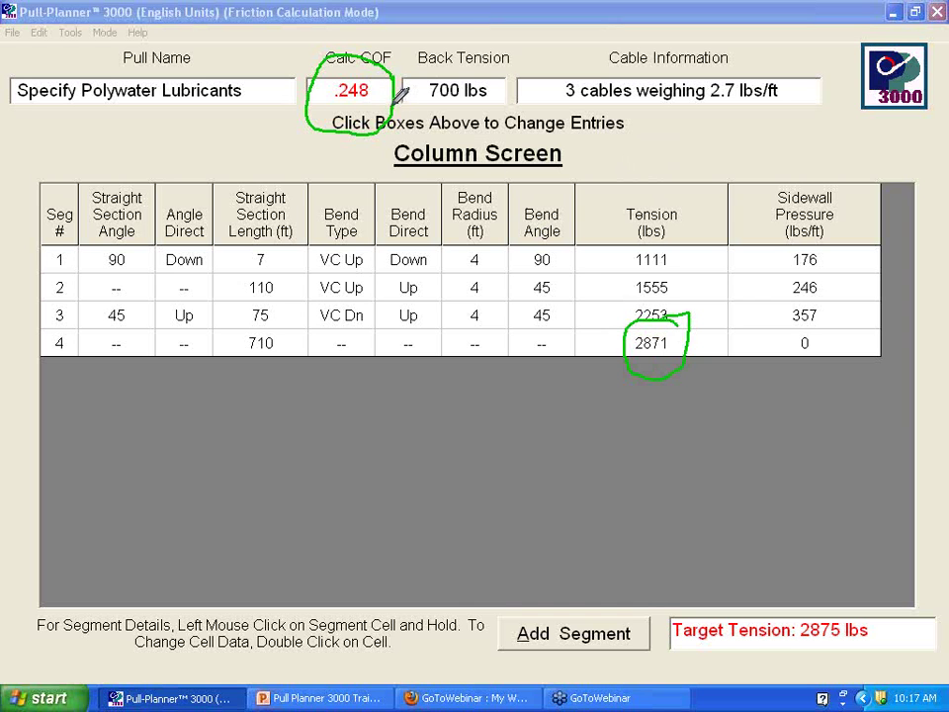
- Sketch a row of four square vaults below the segment table, joined by three straight conduit spans
mouse_move(62, 472)
left_mouse_down()
mouse_move(64, 545)
mouse_move(161, 572)
mouse_move(172, 492)
mouse_move(139, 475)
mouse_move(63, 470)
left_mouse_up()
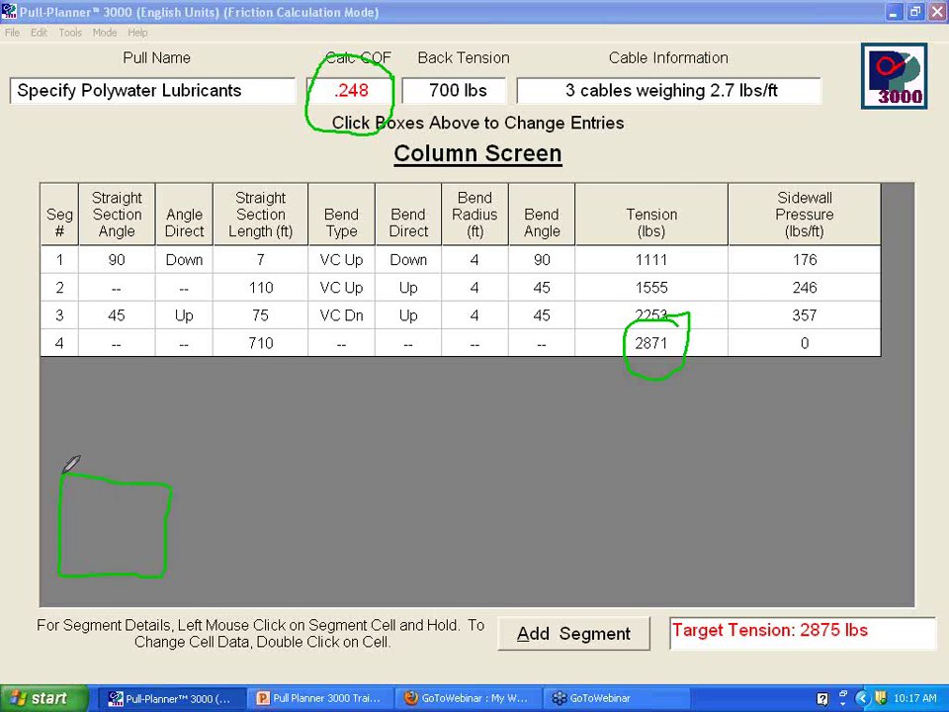
mouse_move(168, 520)
left_mouse_down()
mouse_move(314, 506)
mouse_move(312, 569)
mouse_move(382, 568)
mouse_move(446, 543)
mouse_move(424, 477)
mouse_move(308, 475)
left_mouse_up()
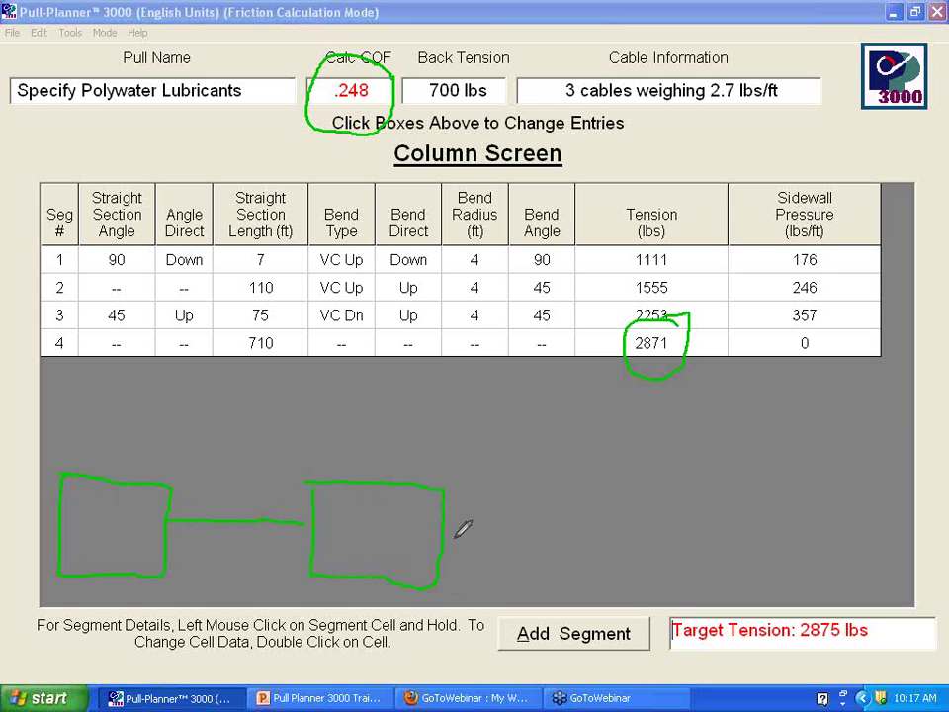
left_click_drag(449, 535, 587, 522)
mouse_move(604, 478)
left_mouse_down()
mouse_move(605, 569)
mouse_move(708, 584)
mouse_move(708, 481)
mouse_move(604, 481)
left_mouse_up()
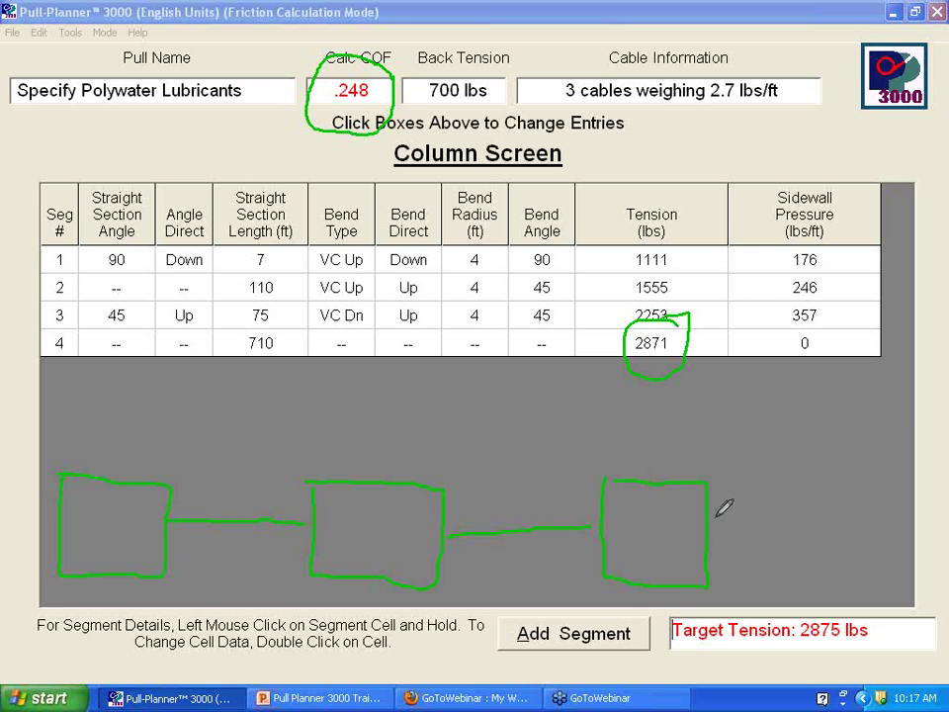
left_click_drag(711, 525, 805, 525)
left_click_drag(811, 482, 811, 578)
mouse_move(904, 578)
left_mouse_down()
mouse_move(926, 576)
mouse_move(927, 473)
mouse_move(811, 472)
left_mouse_up()
- Label the three conduit spans 900, 500 and 500, and number the four sketched vaults 1 to 4
mouse_move(221, 432)
left_mouse_down()
mouse_move(228, 453)
mouse_move(261, 431)
mouse_move(289, 433)
left_mouse_up()
left_click(284, 431)
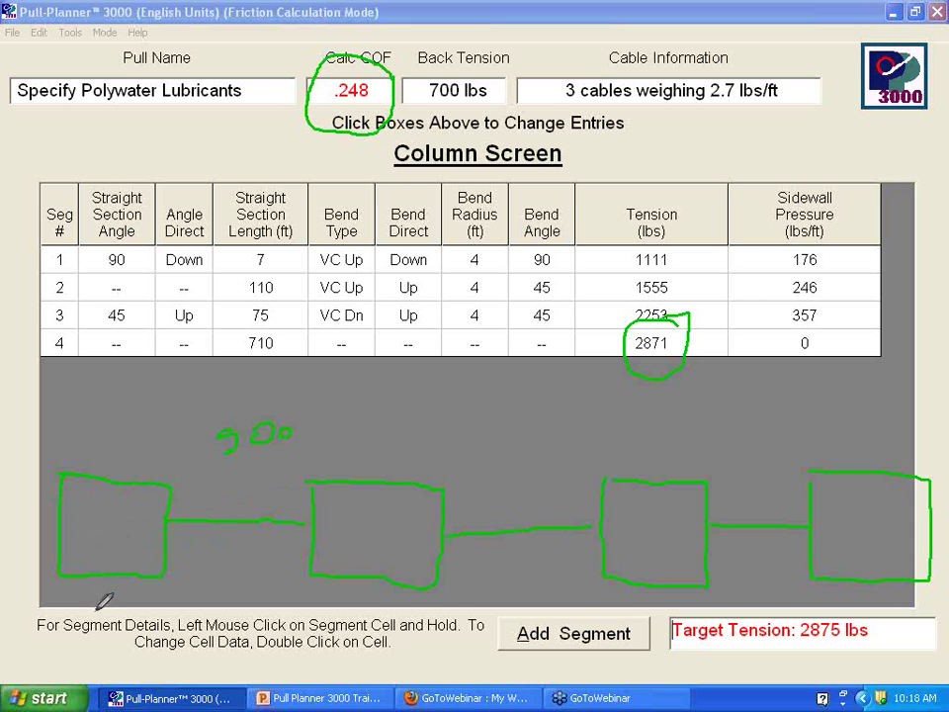
left_click_drag(95, 599, 95, 620)
mouse_move(352, 602)
left_mouse_down()
mouse_move(367, 597)
mouse_move(375, 613)
left_mouse_up()
left_click_drag(621, 595, 614, 625)
mouse_move(874, 607)
left_mouse_down()
mouse_move(921, 620)
mouse_move(877, 634)
left_mouse_up()
left_click_drag(507, 460, 486, 483)
left_click_drag(555, 467, 559, 469)
left_click_drag(731, 471, 763, 471)
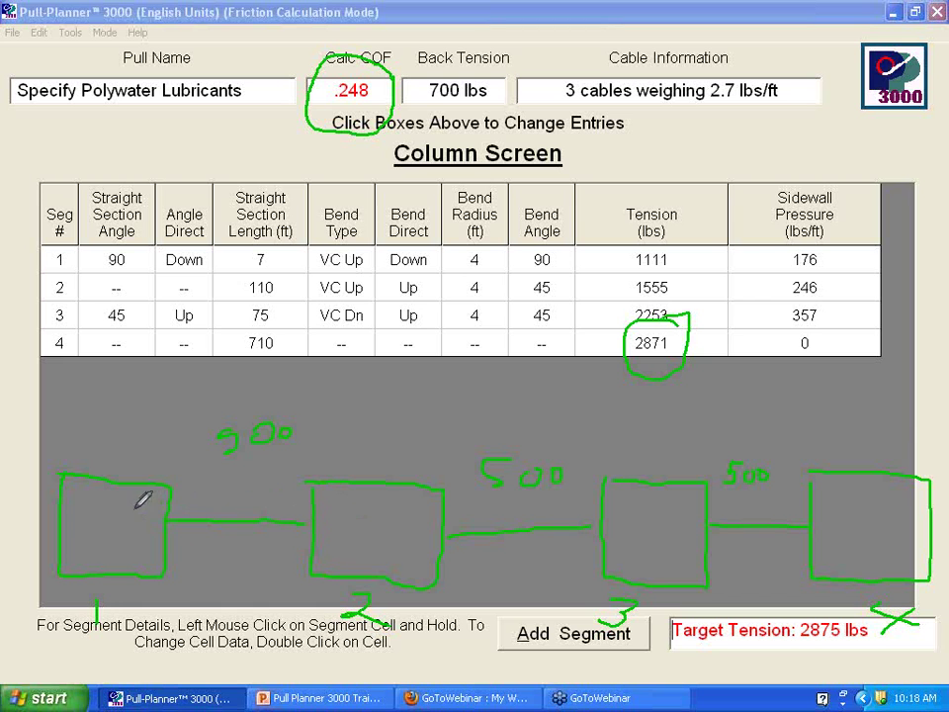
- Sketch a cable reel feeding into vault 1 and a pulling device with its line at vault 2
mouse_move(156, 426)
left_mouse_down()
mouse_move(134, 432)
mouse_move(157, 426)
left_mouse_up()
mouse_move(339, 478)
left_mouse_down()
mouse_move(323, 505)
mouse_move(354, 441)
mouse_move(413, 436)
mouse_move(356, 436)
left_mouse_up()
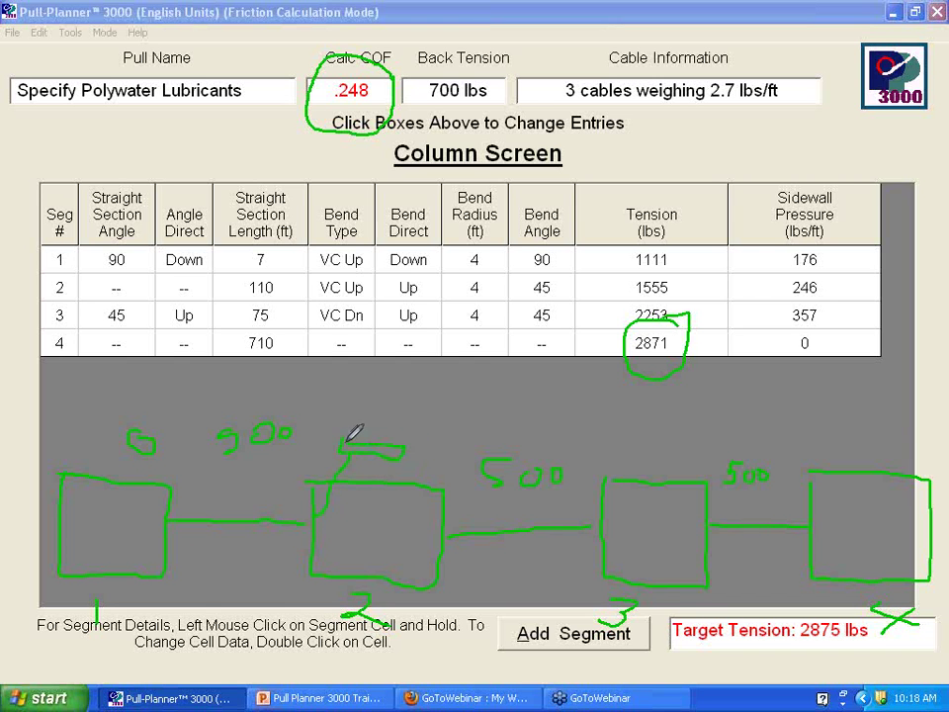
mouse_move(139, 424)
left_mouse_down()
mouse_move(122, 455)
mouse_move(151, 511)
left_mouse_up()
left_click_drag(139, 434, 116, 477)
- Mark vaults 2, 3 and 4 with an X and draw an arc over the first span to vault 2
mouse_move(363, 506)
left_mouse_down()
mouse_move(394, 529)
mouse_move(371, 532)
left_mouse_up()
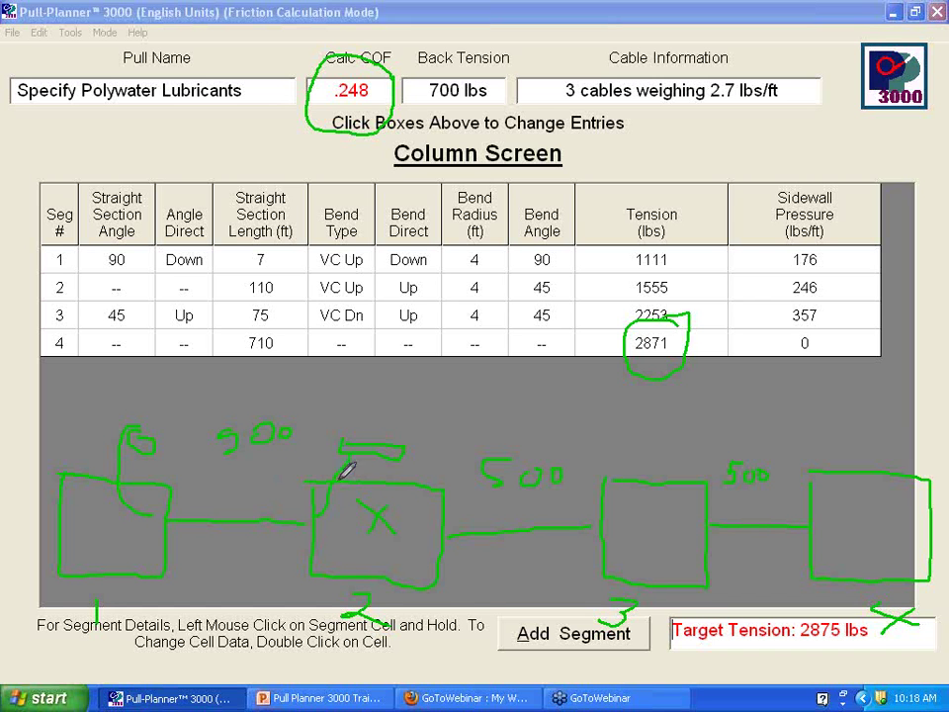
mouse_move(143, 413)
left_mouse_down()
mouse_move(328, 391)
mouse_move(438, 429)
mouse_move(428, 482)
left_mouse_up()
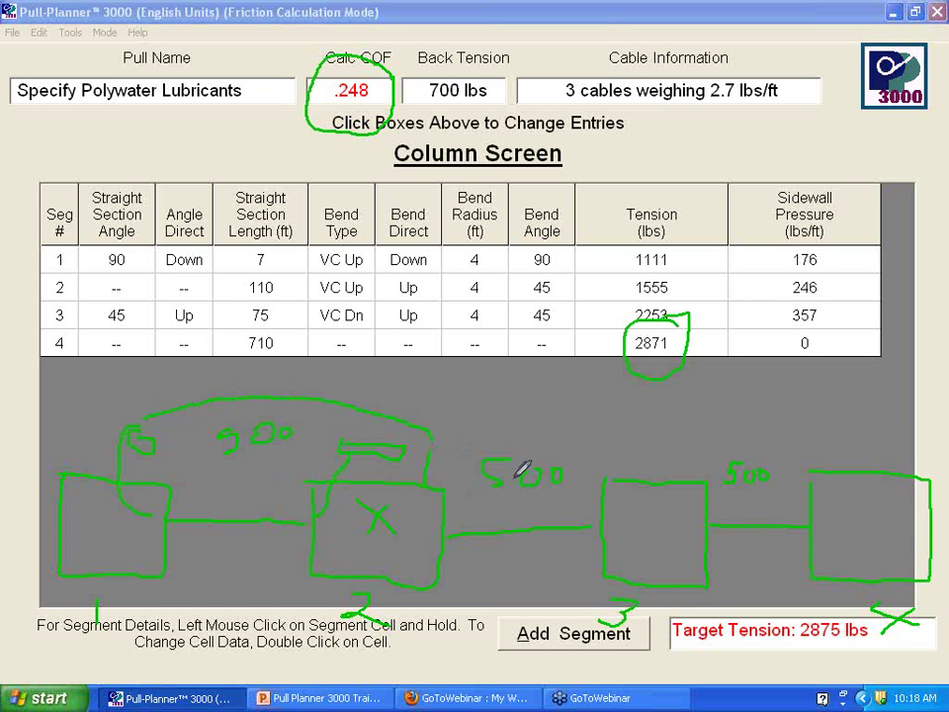
mouse_move(641, 463)
left_mouse_down()
mouse_move(664, 546)
mouse_move(638, 554)
left_mouse_up()
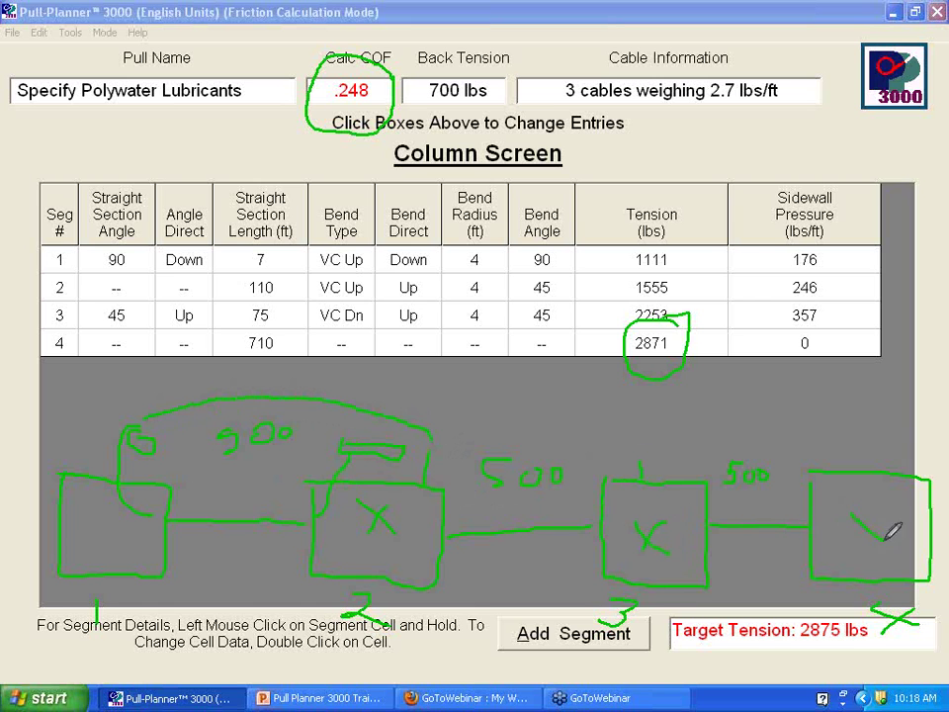
left_click_drag(850, 512, 876, 539)
left_click_drag(874, 512, 850, 542)
- Circle the calculated COF, mark segment 2 and its tension, trace the first two spans, and draw arcs from vault 1 to vaults 3 and 4
mouse_move(373, 69)
left_mouse_down()
mouse_move(341, 85)
mouse_move(348, 105)
mouse_move(387, 95)
mouse_move(381, 79)
left_mouse_up()
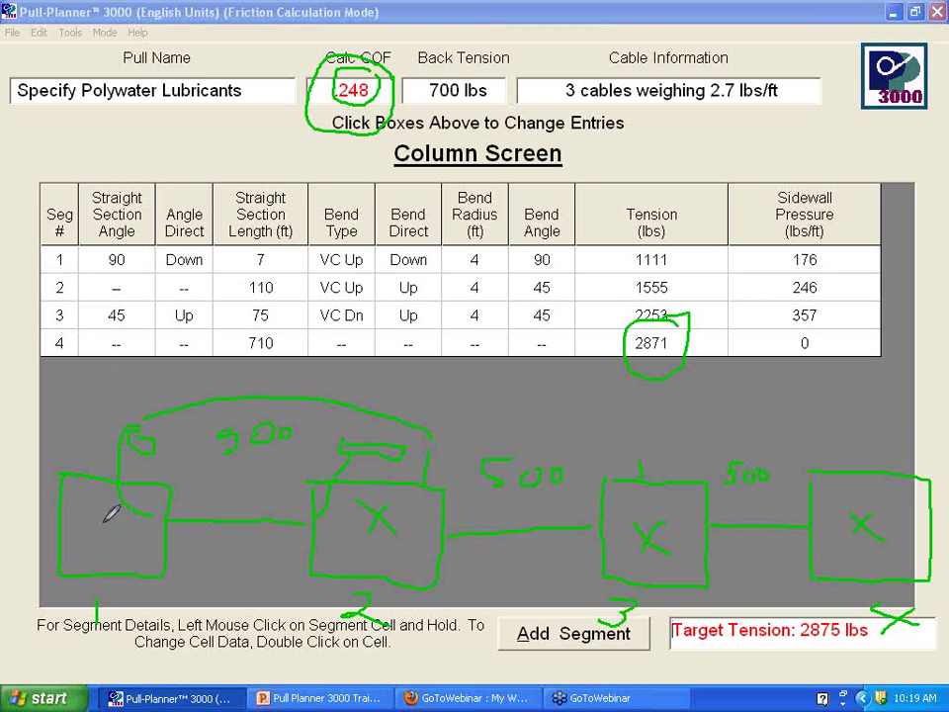
left_click_drag(106, 518, 329, 522)
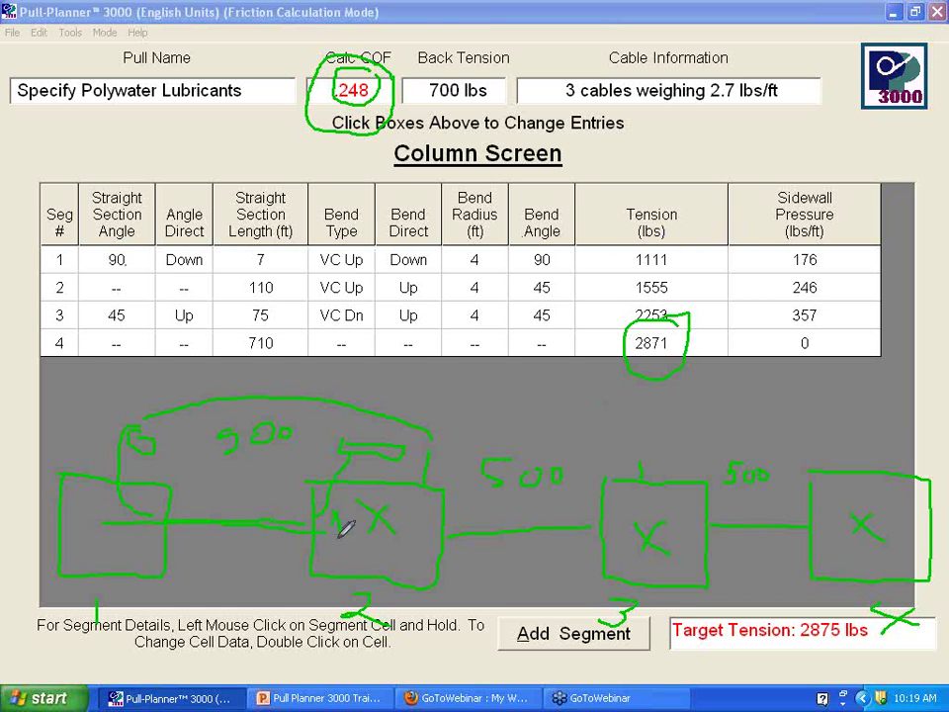
left_click_drag(72, 287, 141, 286)
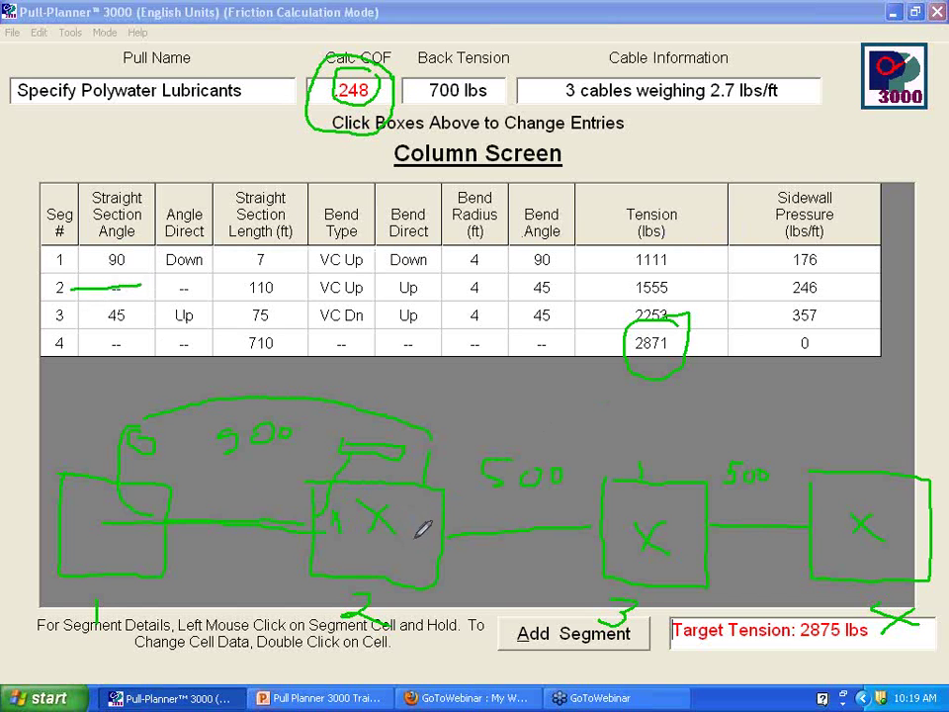
left_click_drag(424, 525, 626, 529)
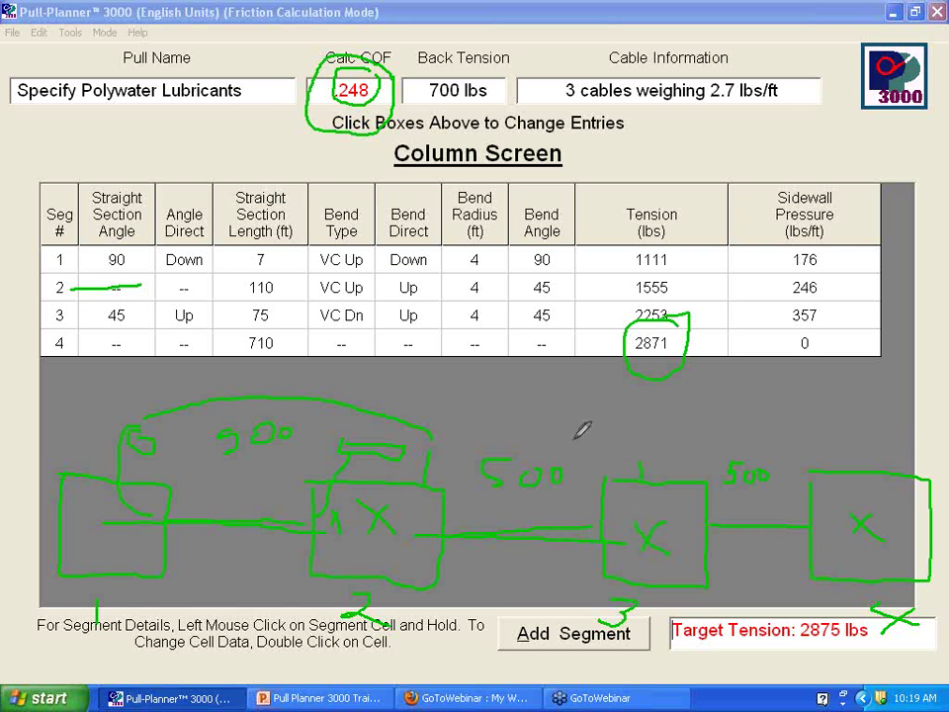
mouse_move(664, 259)
left_mouse_down()
mouse_move(687, 281)
mouse_move(676, 259)
left_mouse_up()
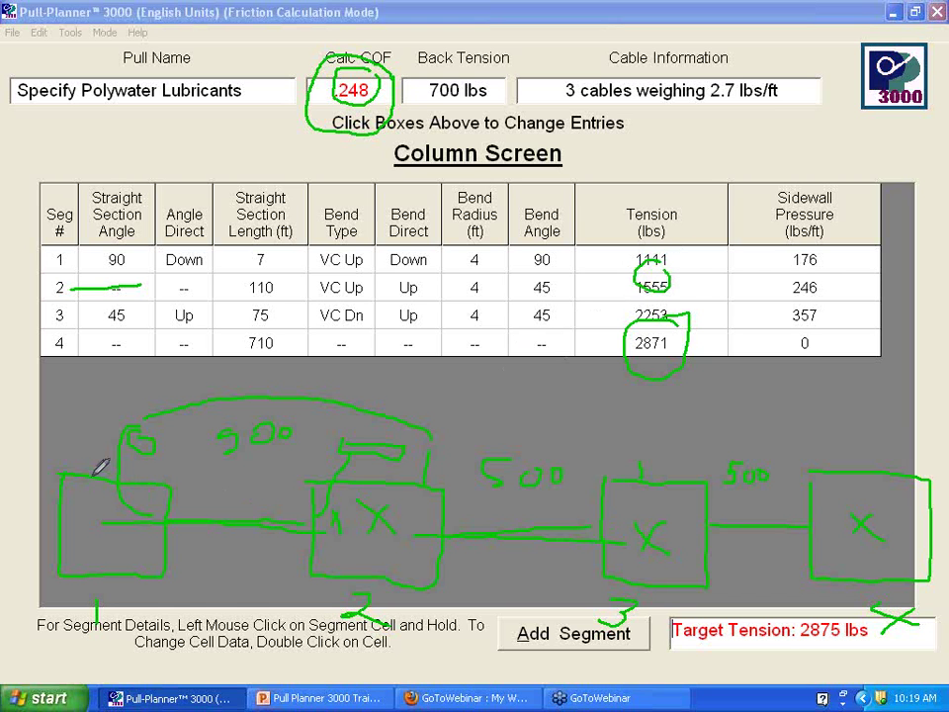
mouse_move(99, 470)
left_mouse_down()
mouse_move(145, 419)
mouse_move(291, 383)
mouse_move(508, 395)
mouse_move(605, 461)
left_mouse_up()
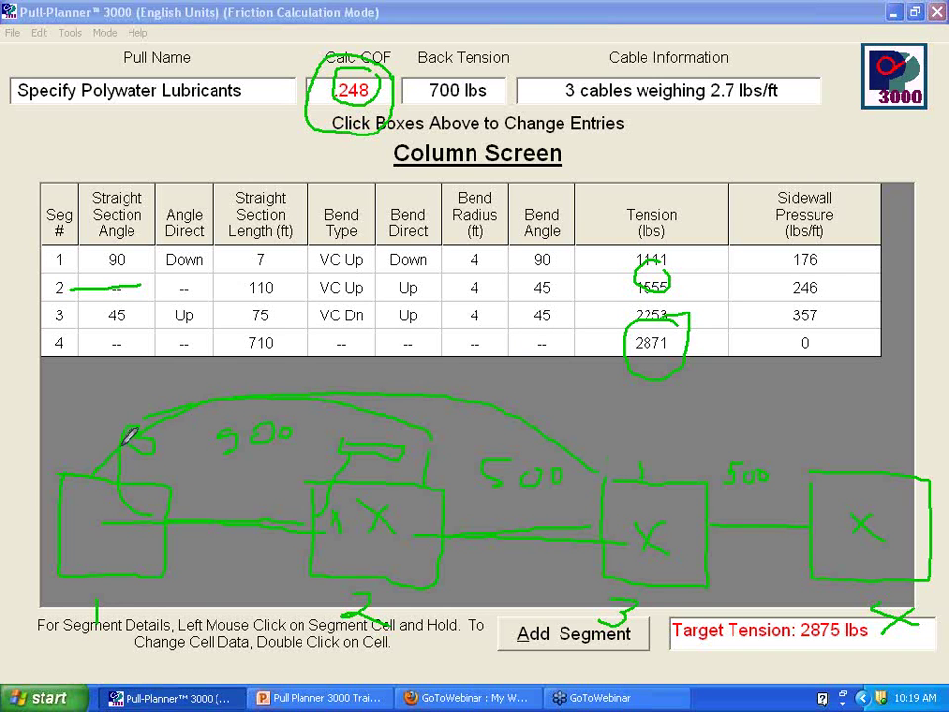
mouse_move(124, 449)
left_mouse_down()
mouse_move(296, 339)
mouse_move(466, 336)
mouse_move(741, 381)
mouse_move(858, 499)
left_mouse_up()
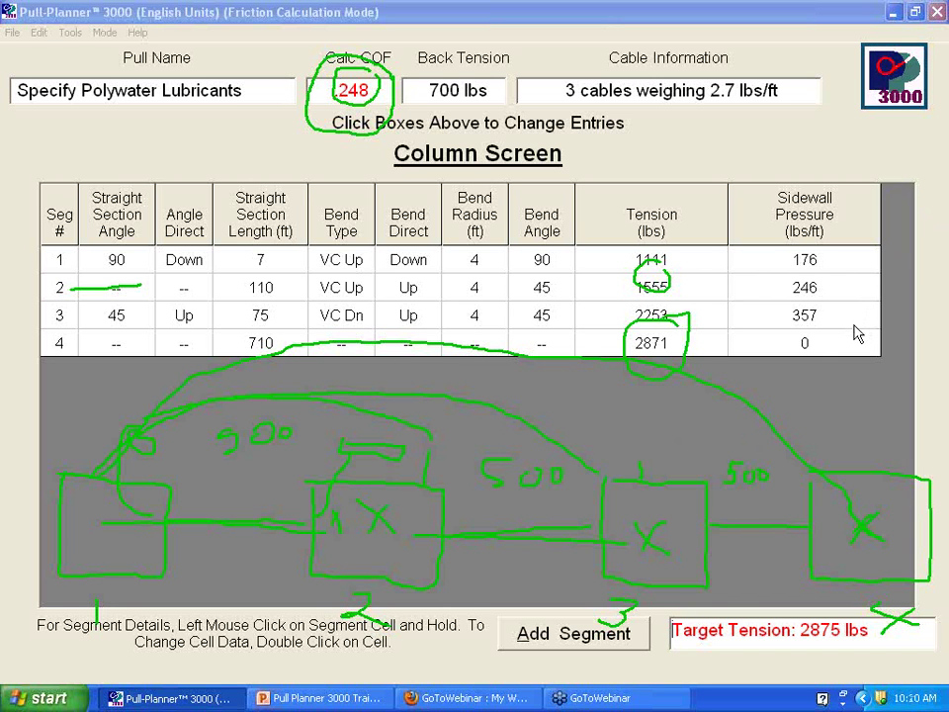
- Clear the drawn annotations and exit Friction Calculation Mode
key("Escape")
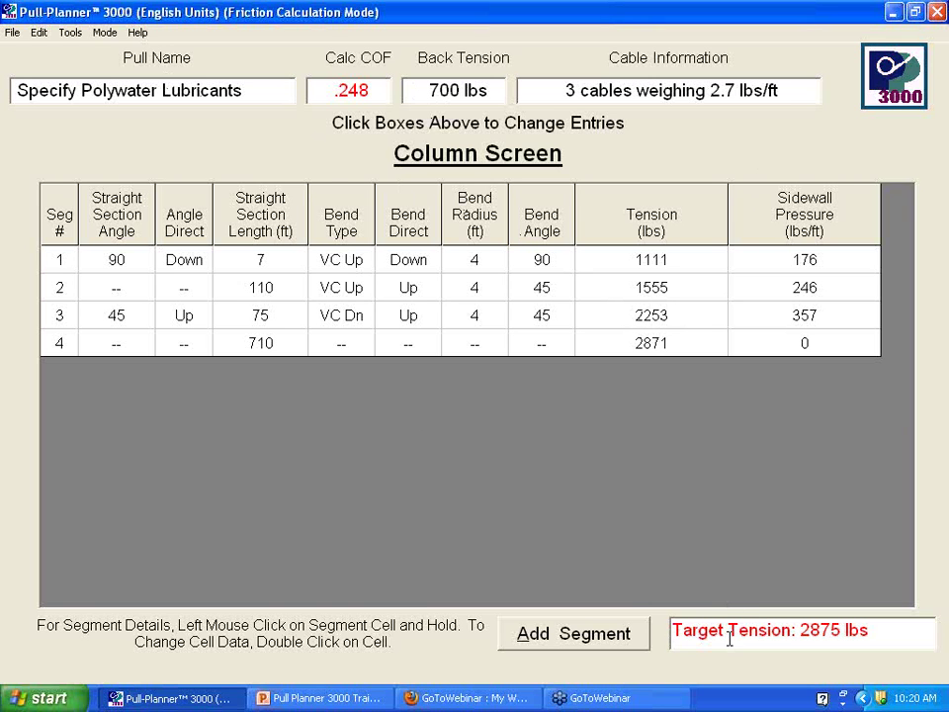
left_click(67, 33)
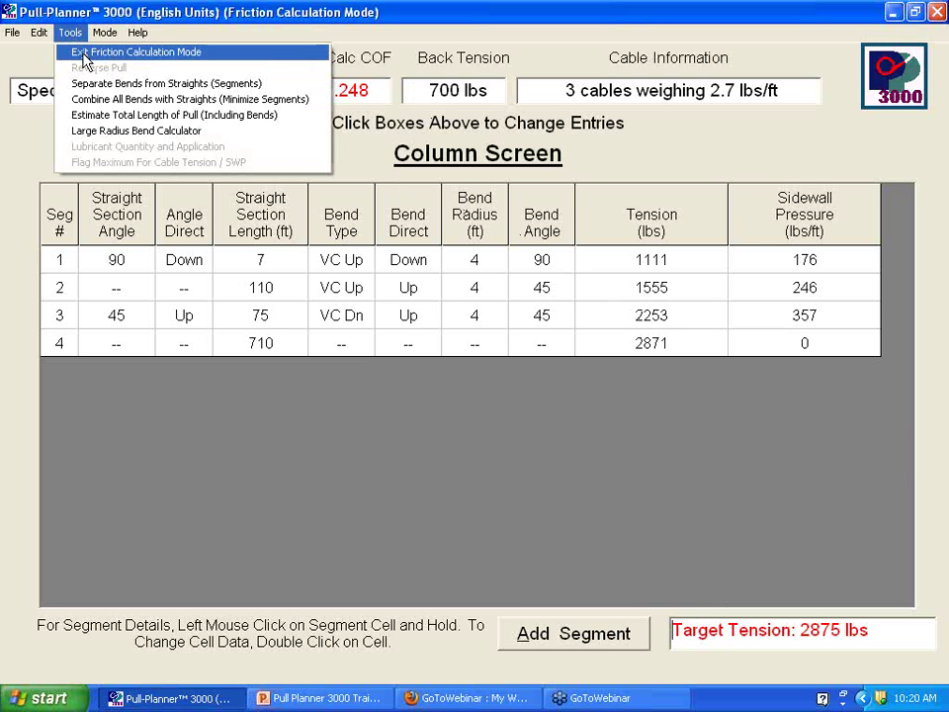
left_click(84, 54)
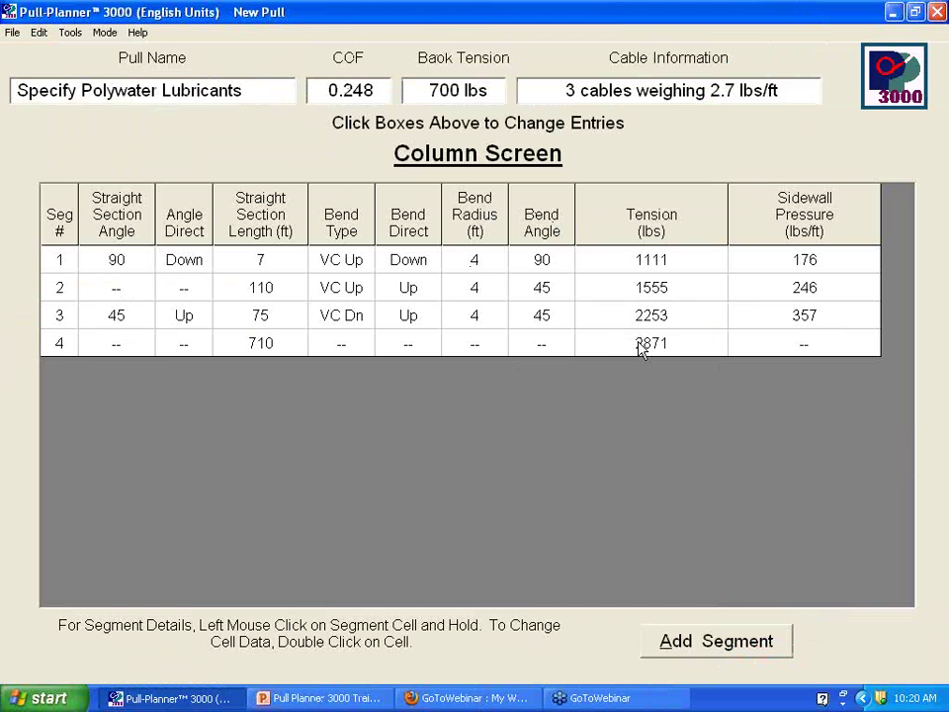
- Calculate the maximum tension flag from cable data with a 3/4 Hard conductor, size 4/0 (AWG), for Cable1
left_click(40, 33)
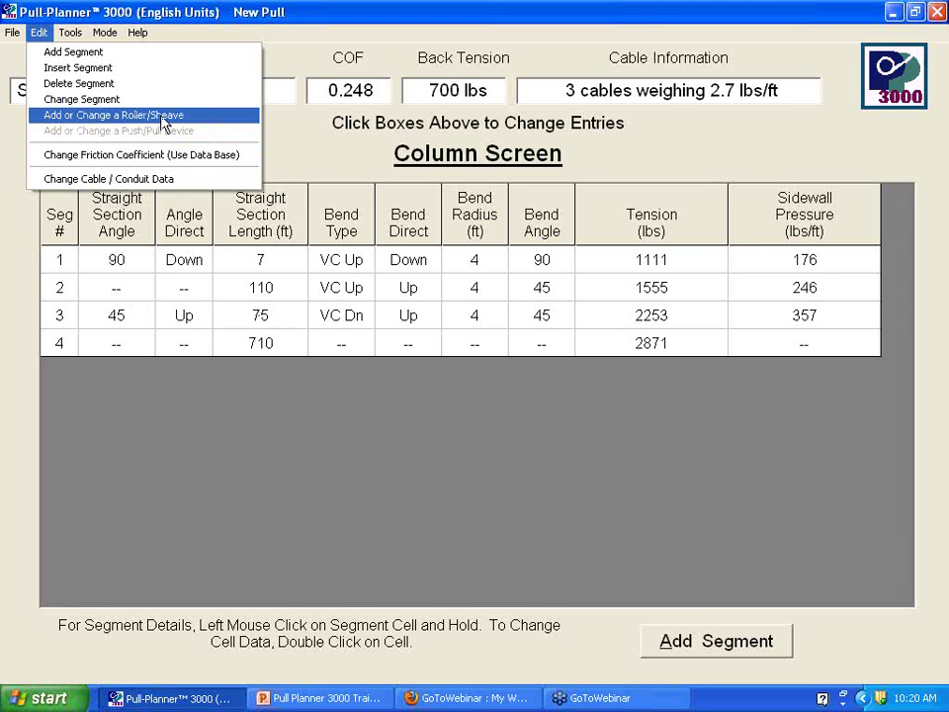
mouse_move(76, 38)
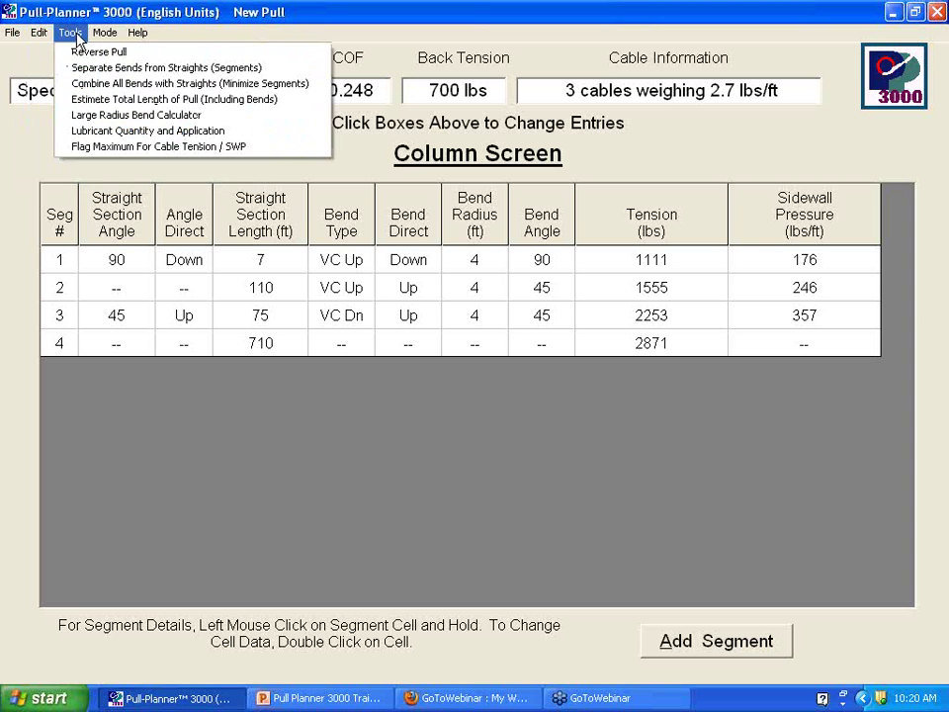
left_click(82, 151)
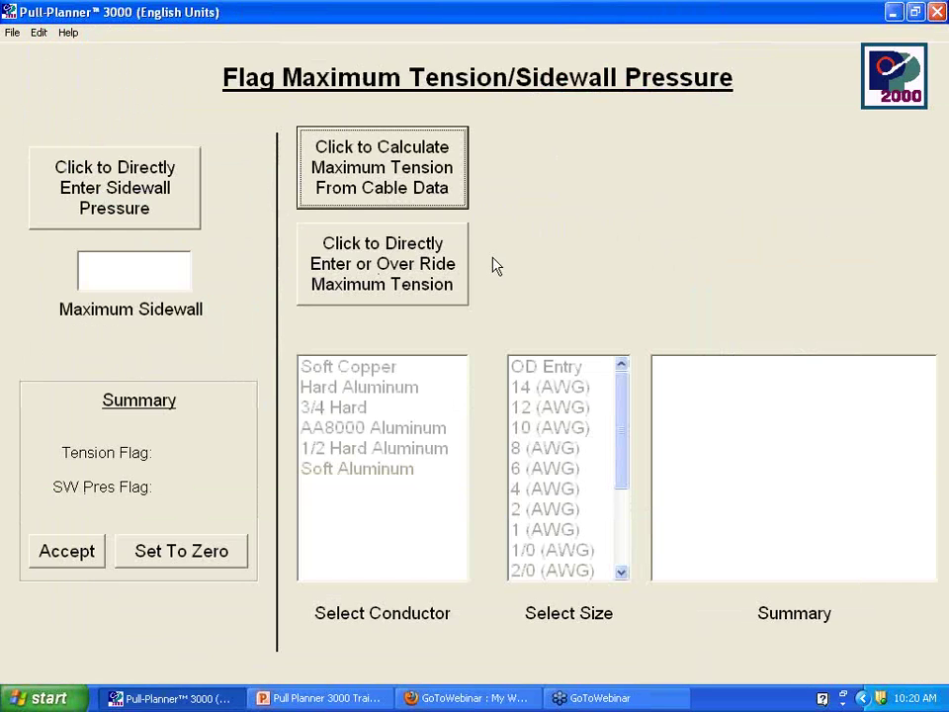
left_click(427, 186)
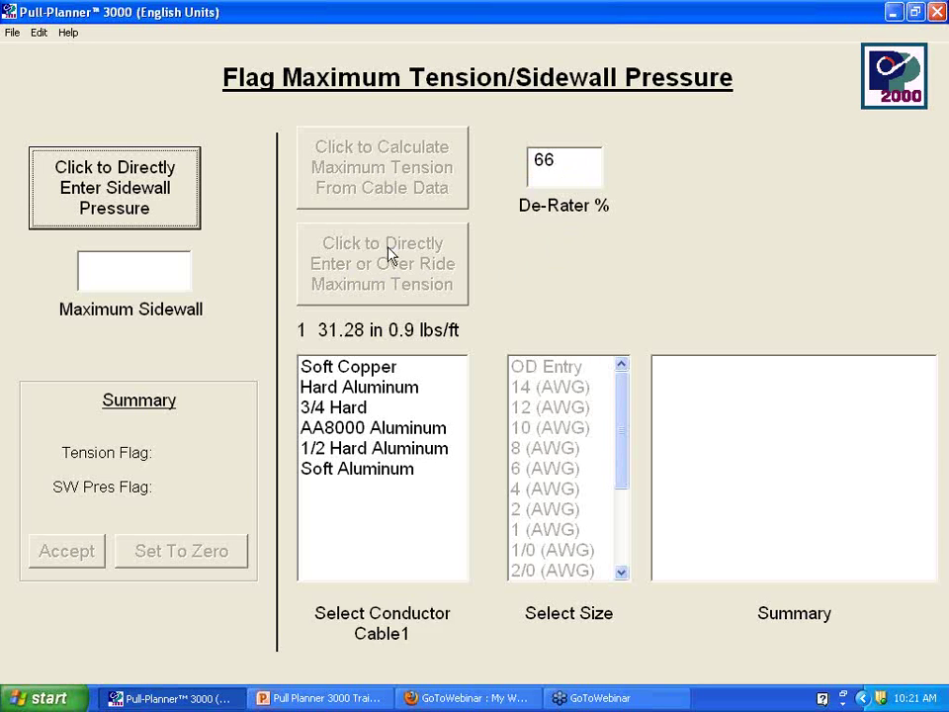
left_click(363, 409)
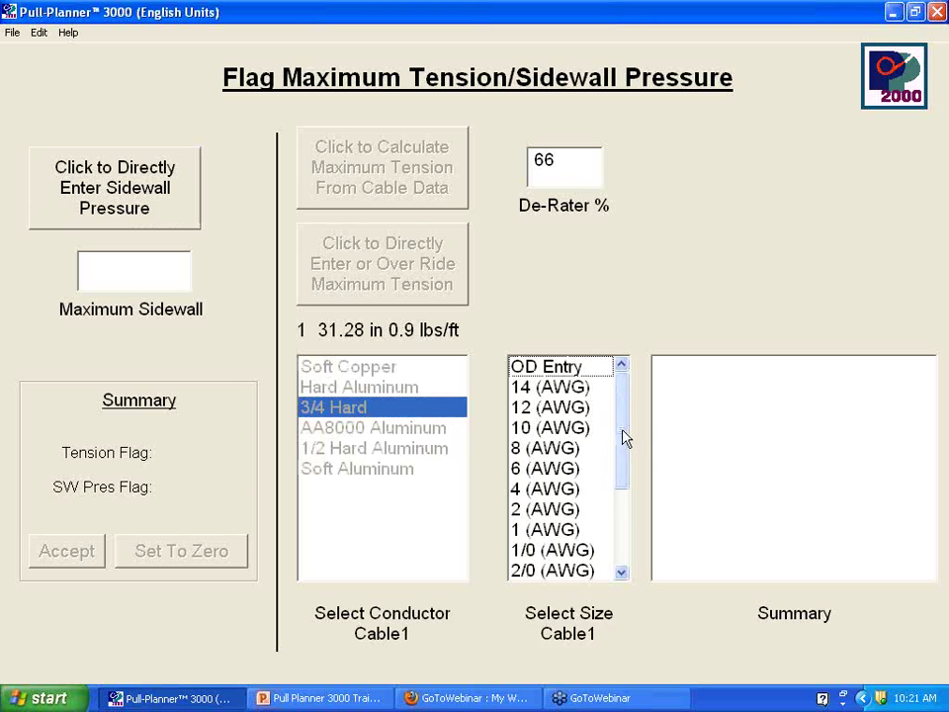
left_click_drag(625, 438, 625, 470)
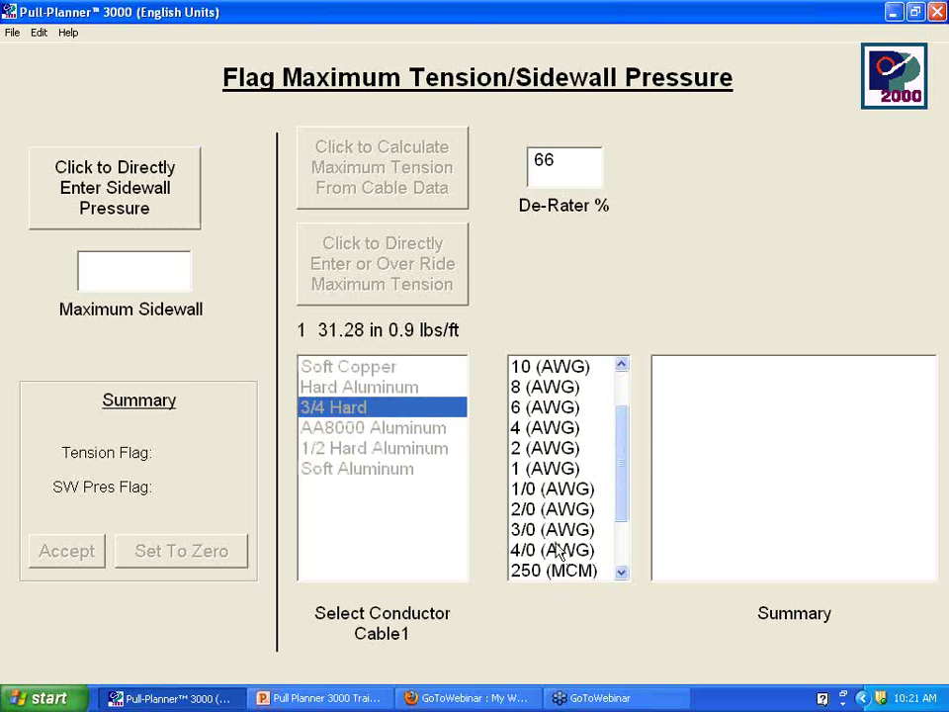
left_click_drag(623, 491, 622, 583)
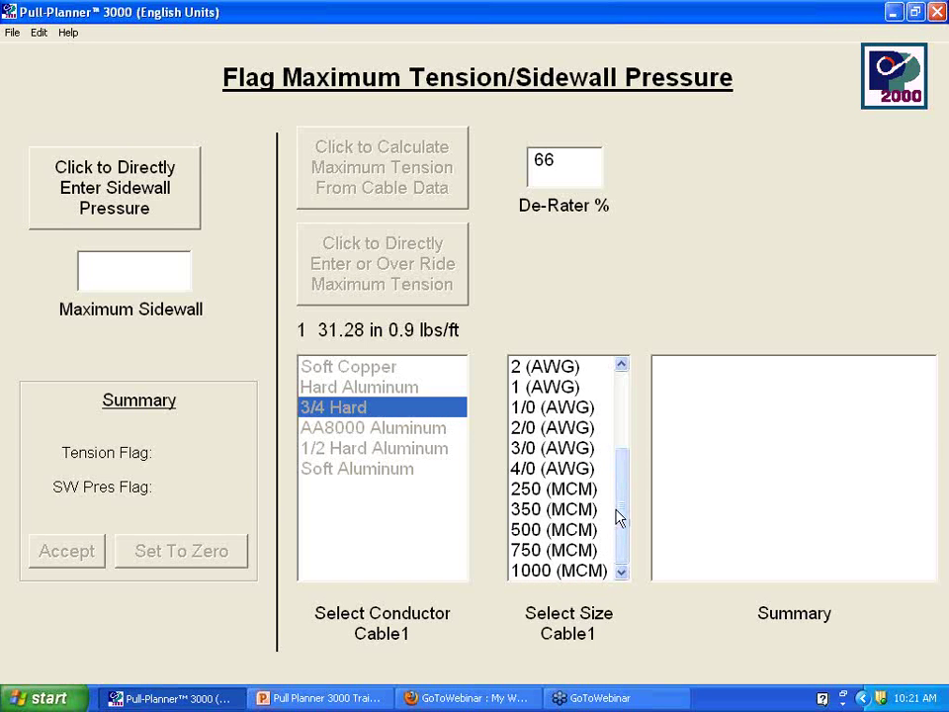
left_click_drag(621, 508, 620, 487)
left_click(551, 508)
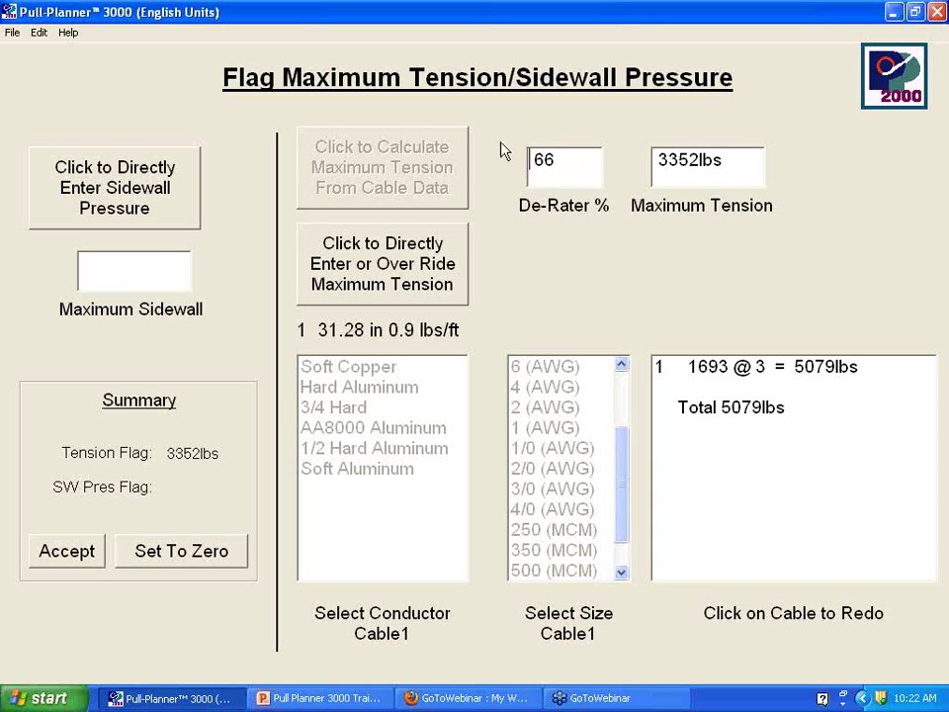
- Set the maximum sidewall pressure flag to 300 lbs/ft and accept the tension and sidewall pressure flags
left_click(176, 208)
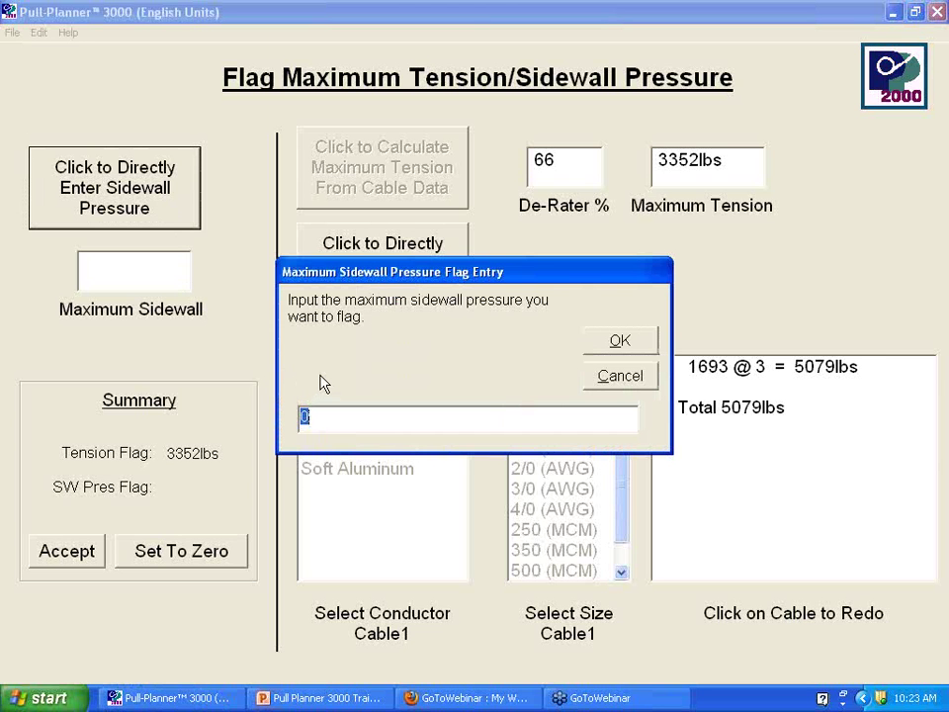
type("300")
left_click(644, 342)
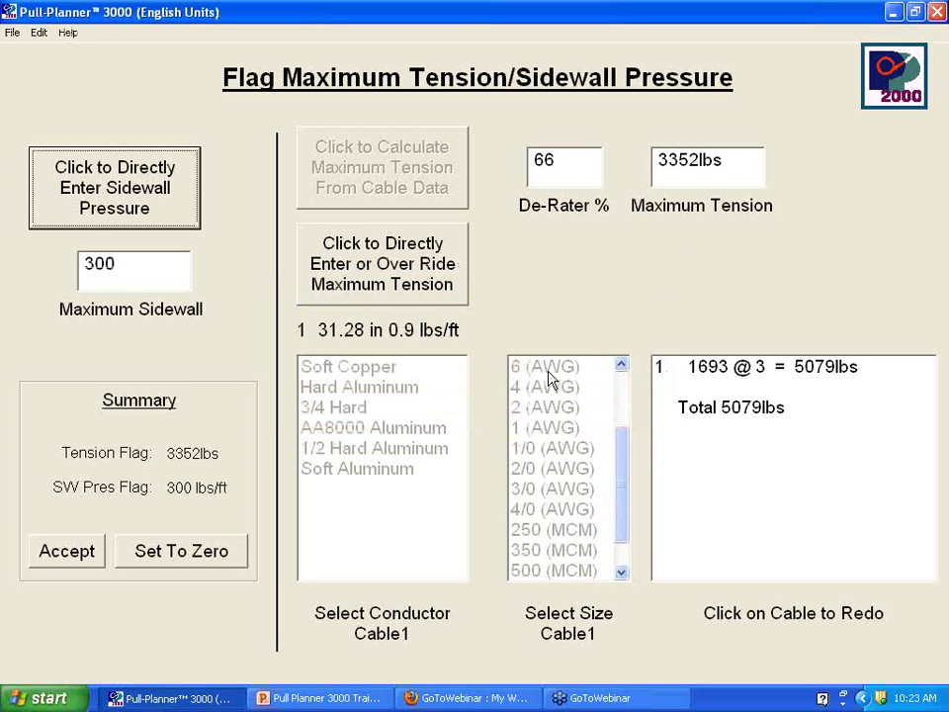
left_click(65, 555)
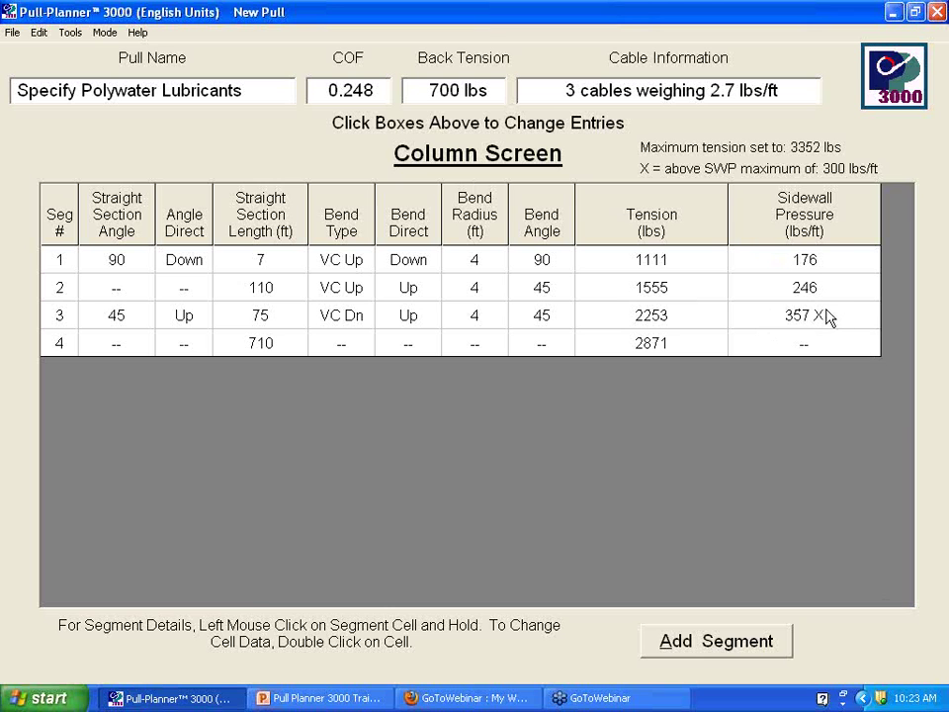
- Set the pull's coefficient of friction to 0.35 and its back tension to 0 lbs
left_click(373, 92)
type(".35")
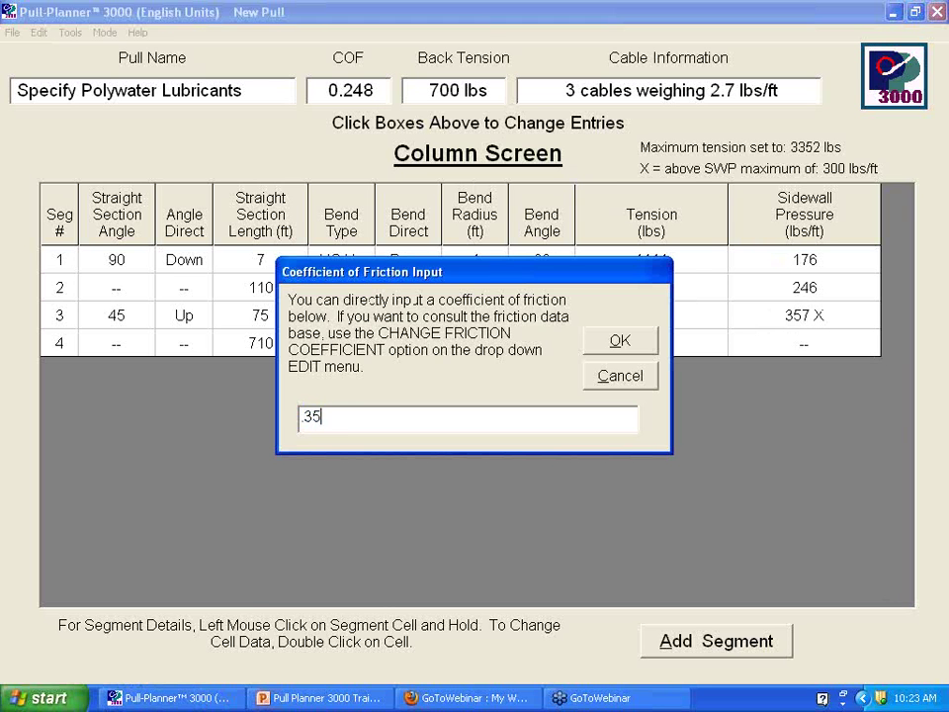
key("Return")
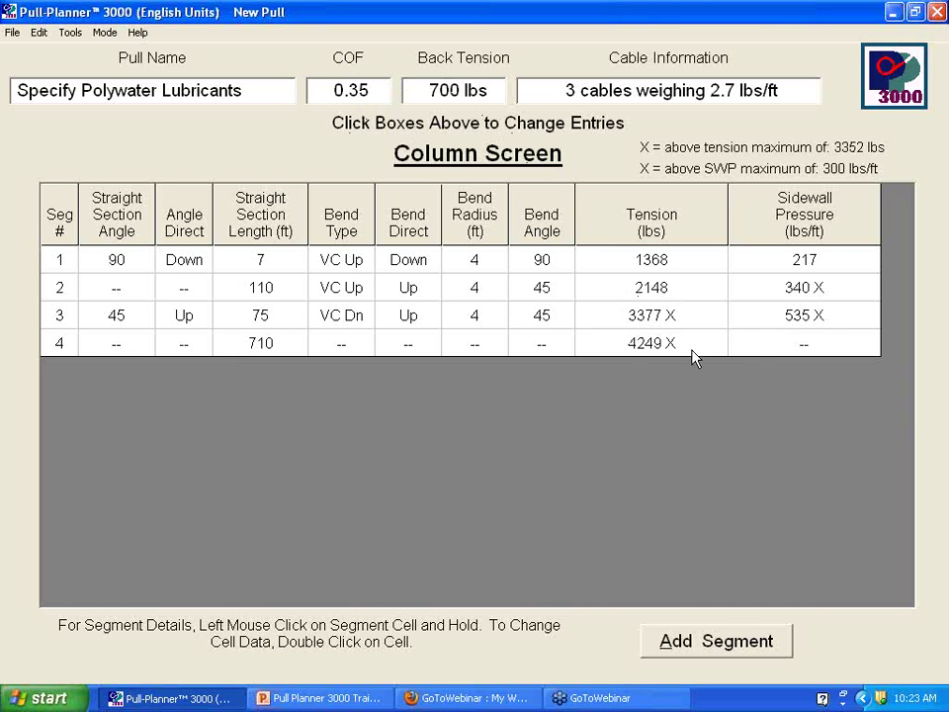
left_click(458, 90)
type("0")
key("Return")
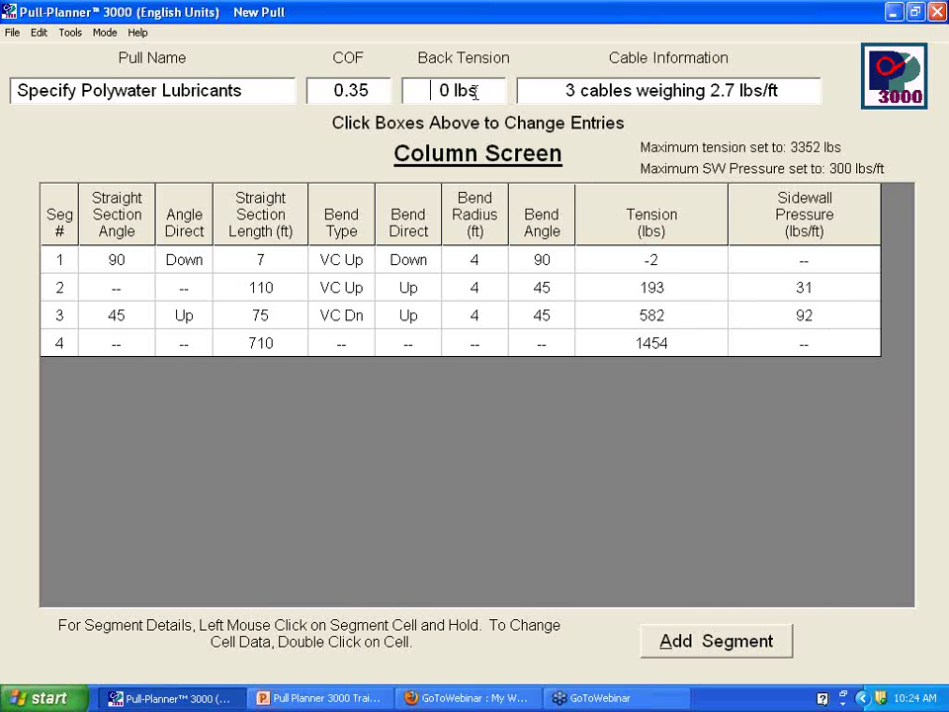
- Switch the pull to Push/Pull Calculations mode and move the pushing force prompt clear of the tension results
left_click(98, 36)
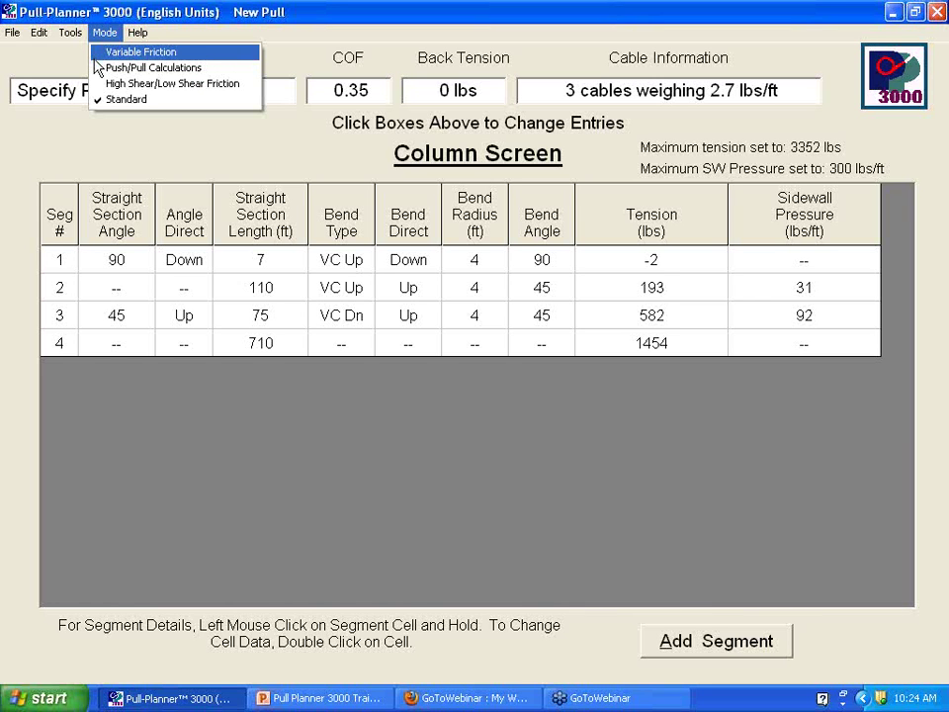
left_click(99, 68)
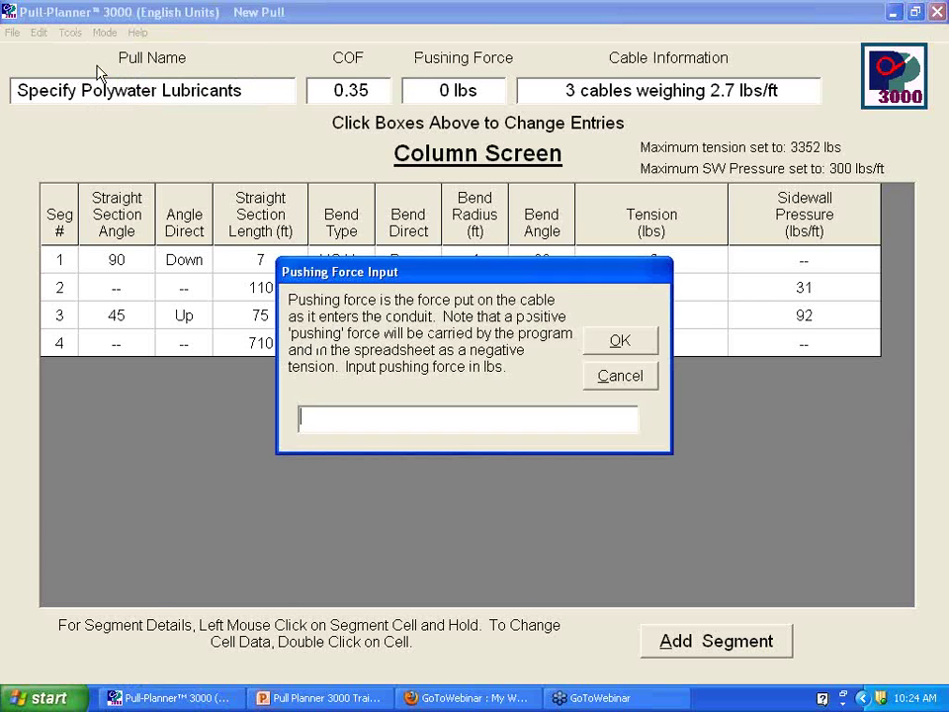
left_click_drag(475, 277, 497, 388)
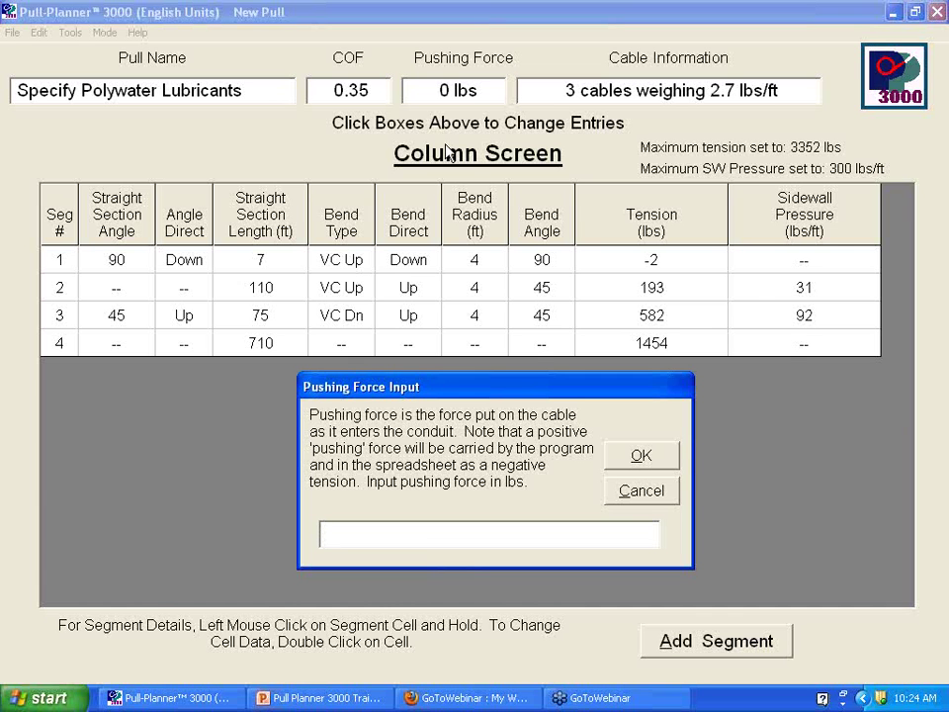
left_click_drag(542, 400, 290, 162)
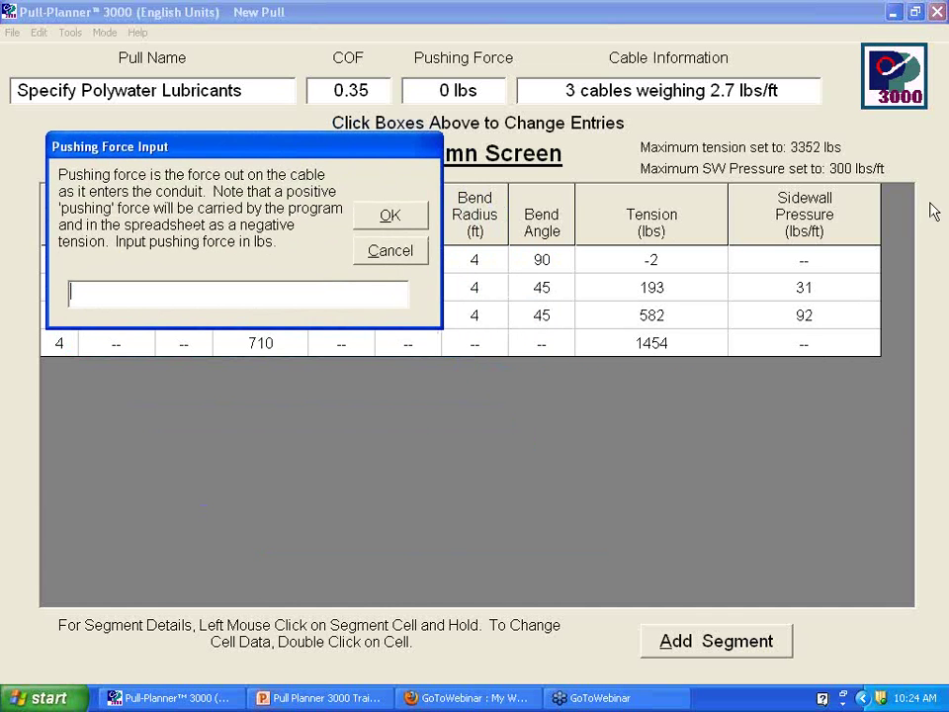
- Sketch pairs of pusher rollers gripping a cable and feeding it into an open conduit, below the segment table
mouse_move(259, 413)
left_mouse_down()
mouse_move(251, 423)
mouse_move(273, 411)
mouse_move(315, 441)
mouse_move(321, 421)
mouse_move(382, 433)
mouse_move(417, 423)
mouse_move(397, 425)
left_mouse_up()
mouse_move(271, 448)
left_mouse_down()
mouse_move(300, 447)
mouse_move(271, 454)
left_mouse_up()
mouse_move(331, 463)
left_mouse_down()
mouse_move(323, 474)
mouse_move(308, 451)
mouse_move(346, 473)
mouse_move(377, 439)
mouse_move(433, 457)
left_mouse_up()
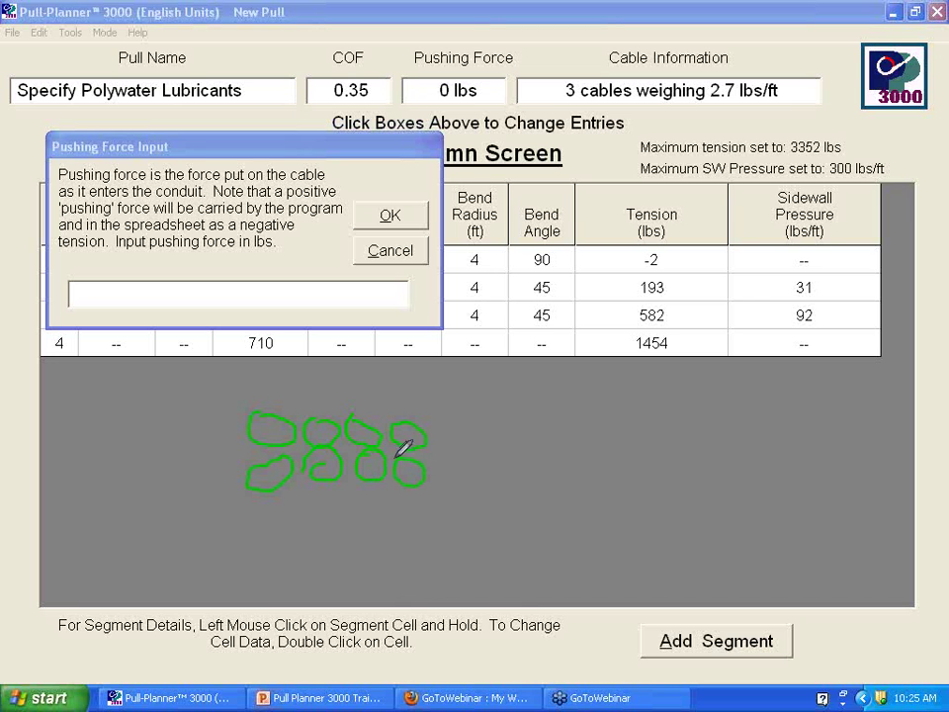
mouse_move(130, 450)
left_mouse_down()
mouse_move(482, 451)
mouse_move(493, 452)
mouse_move(490, 506)
mouse_move(560, 521)
left_mouse_up()
left_click_drag(488, 431, 613, 452)
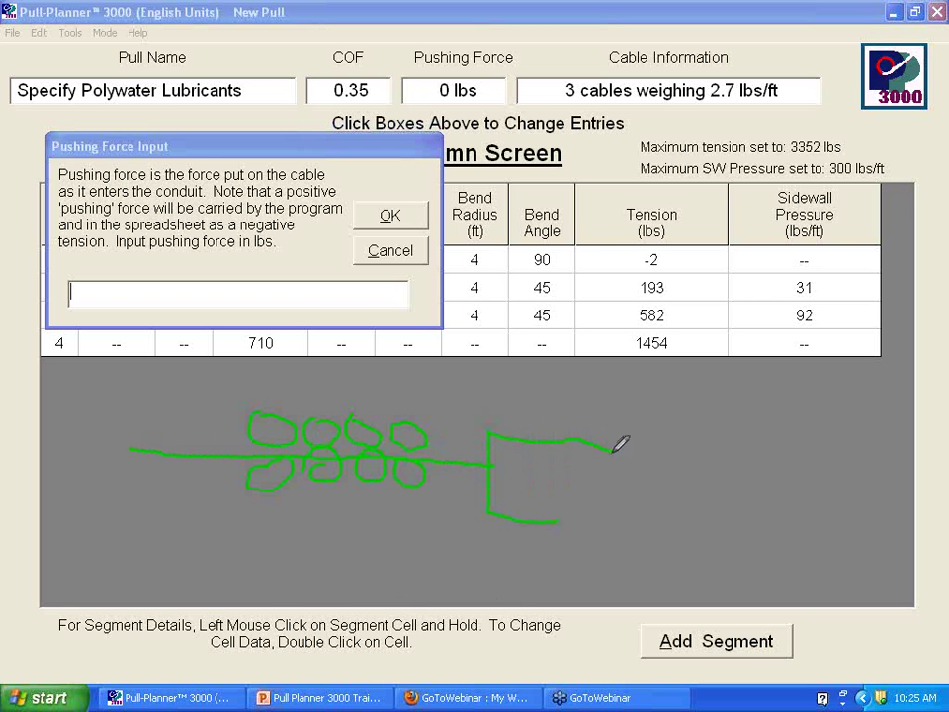
left_click_drag(559, 520, 657, 531)
left_click_drag(277, 411, 295, 415)
left_click_drag(400, 453, 509, 470)
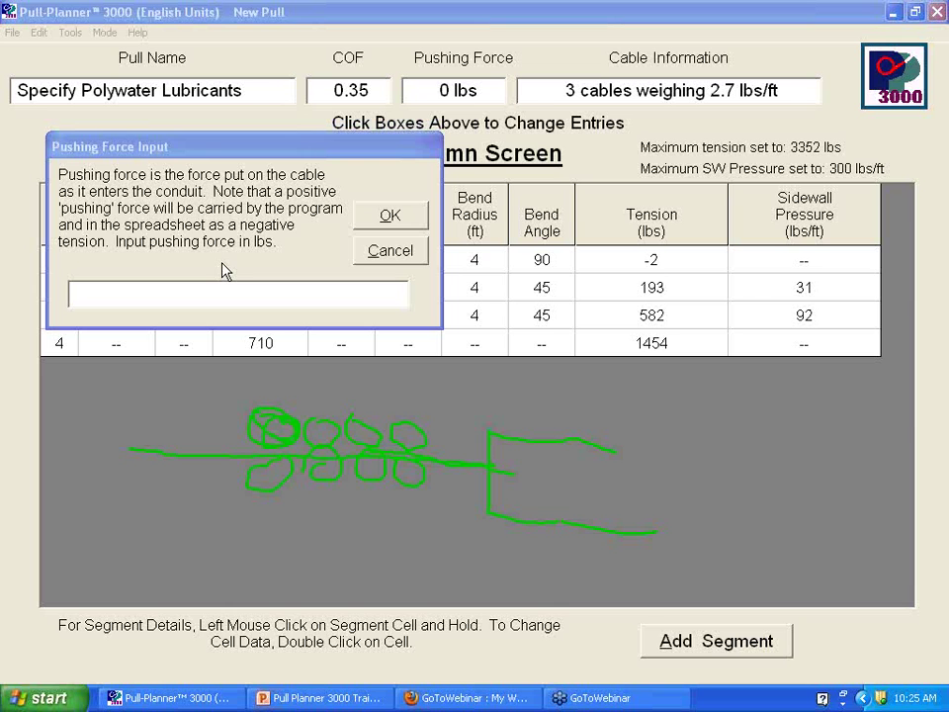
- Enter a pushing force of 25 lbs for the cable entering the conduit
left_click(167, 289)
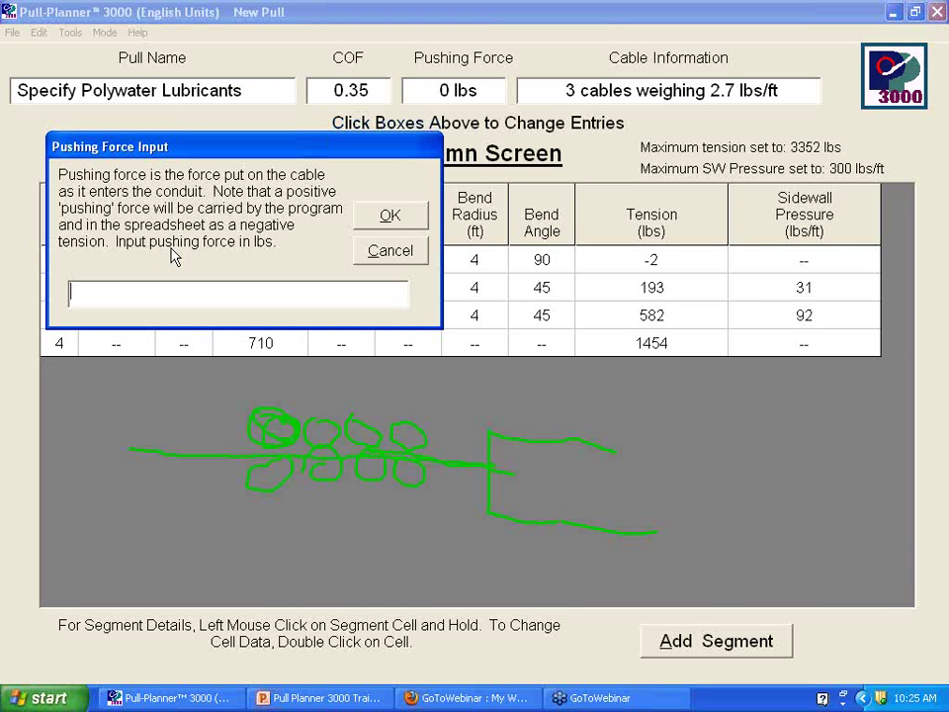
type("25")
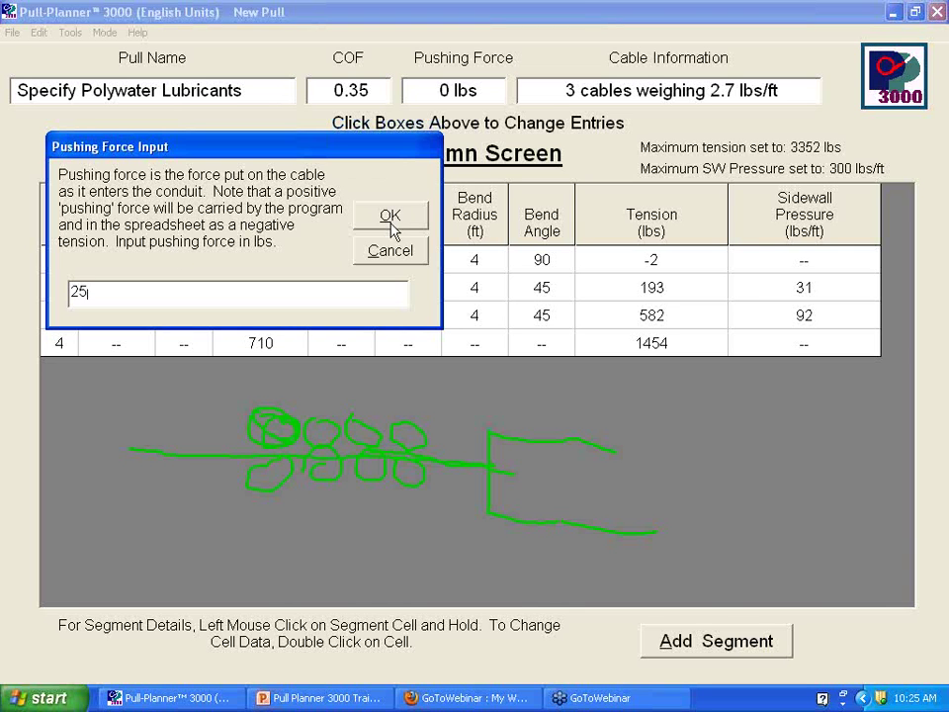
left_click(392, 224)
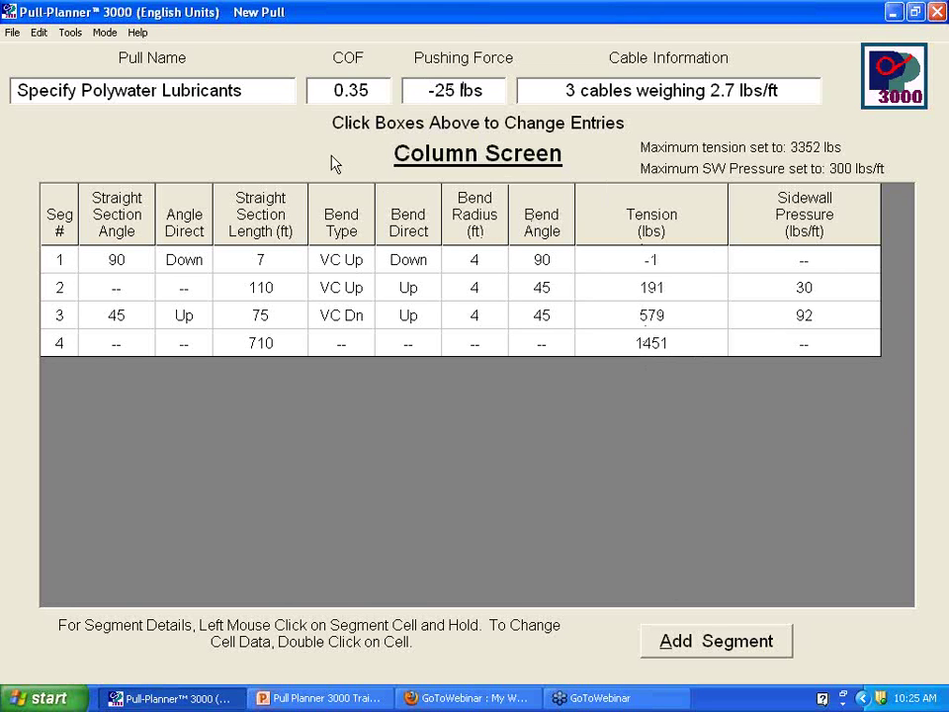
- Return the pull to Standard mode with an incoming back tension of 0 lbs
left_click(104, 32)
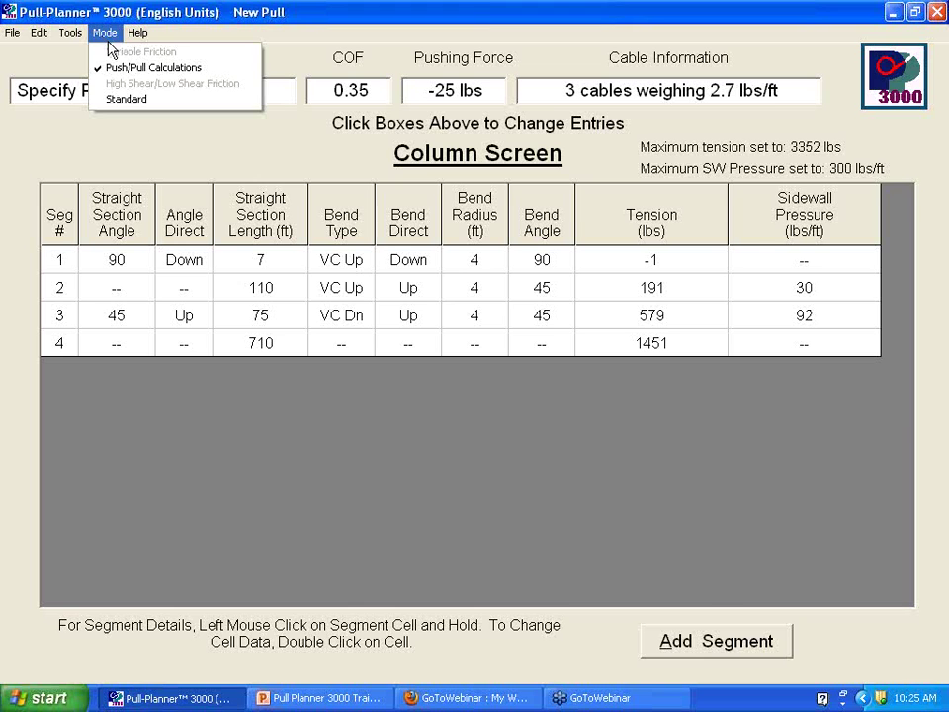
left_click(122, 99)
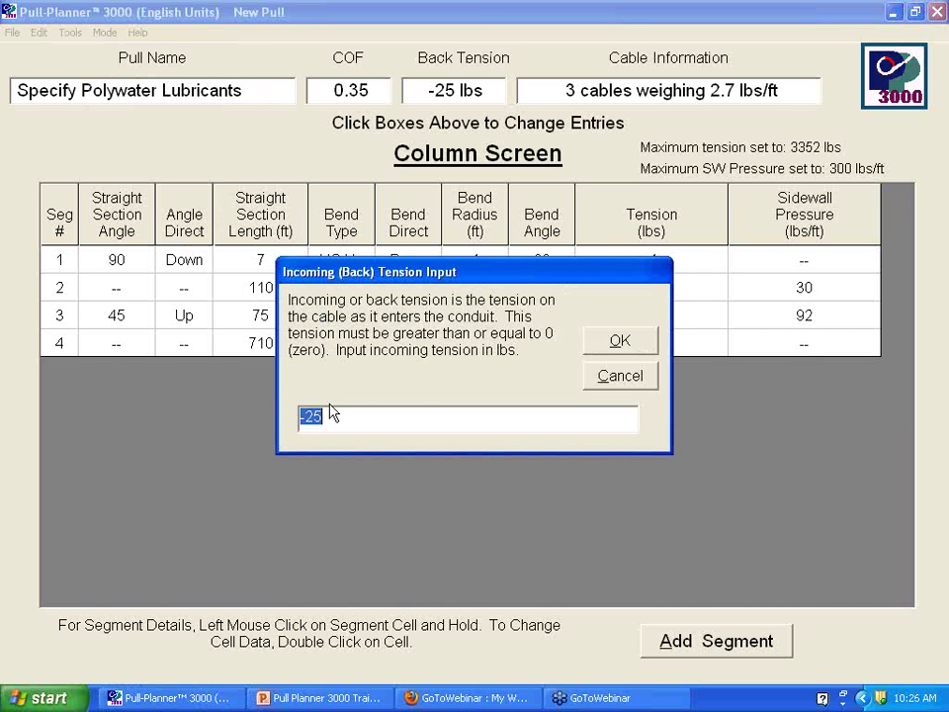
type("0")
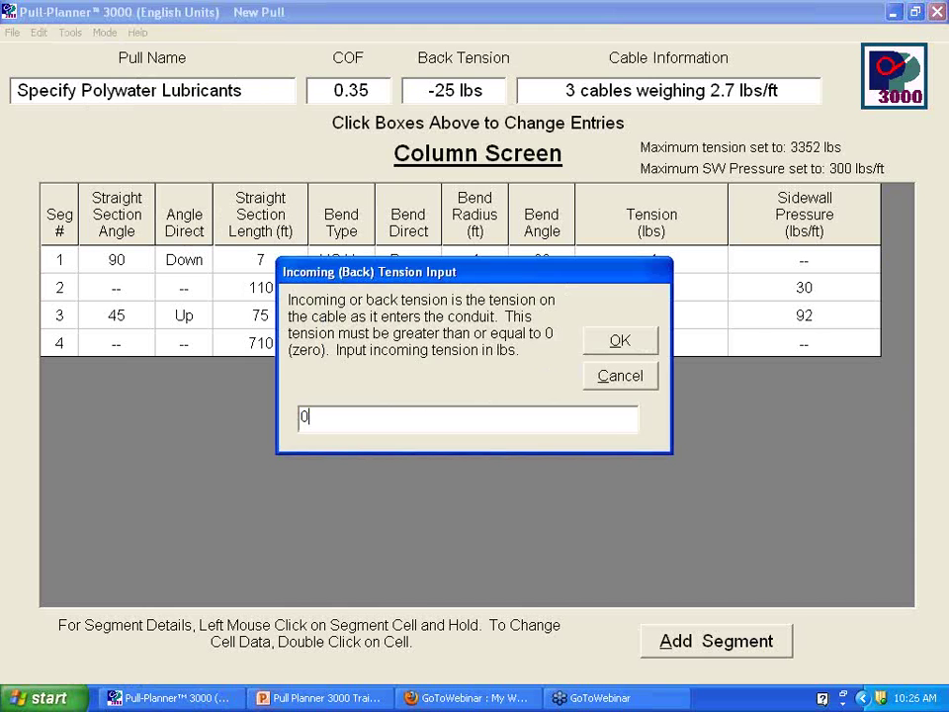
key("Return")
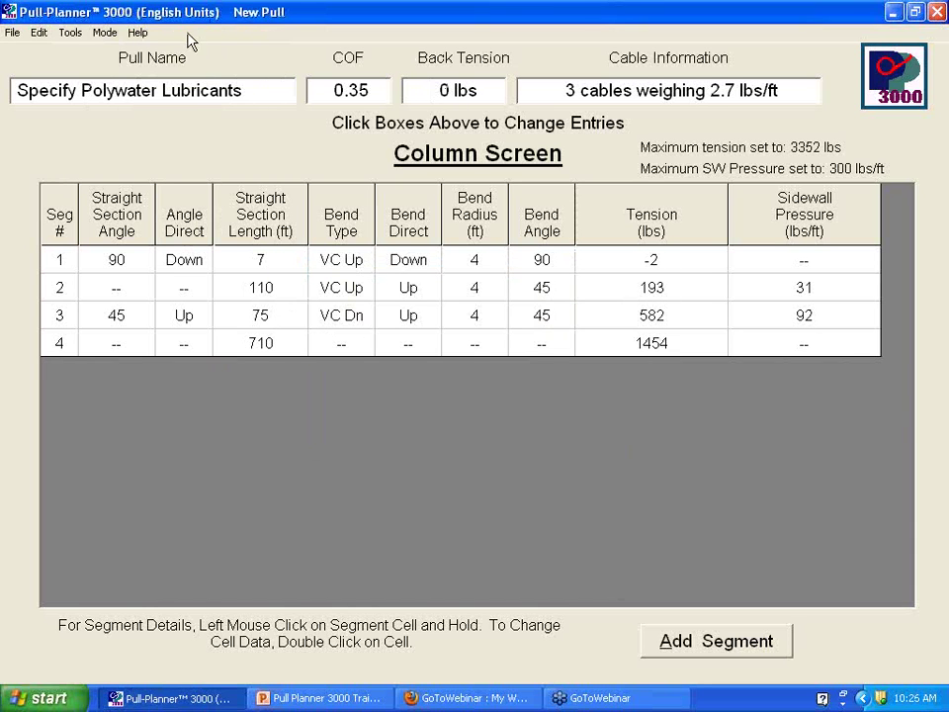
- Apply High Shear/Low Shear Friction mode with a high shear coefficient of 0.30 and a transition sidewall pressure of 150
left_click(103, 31)
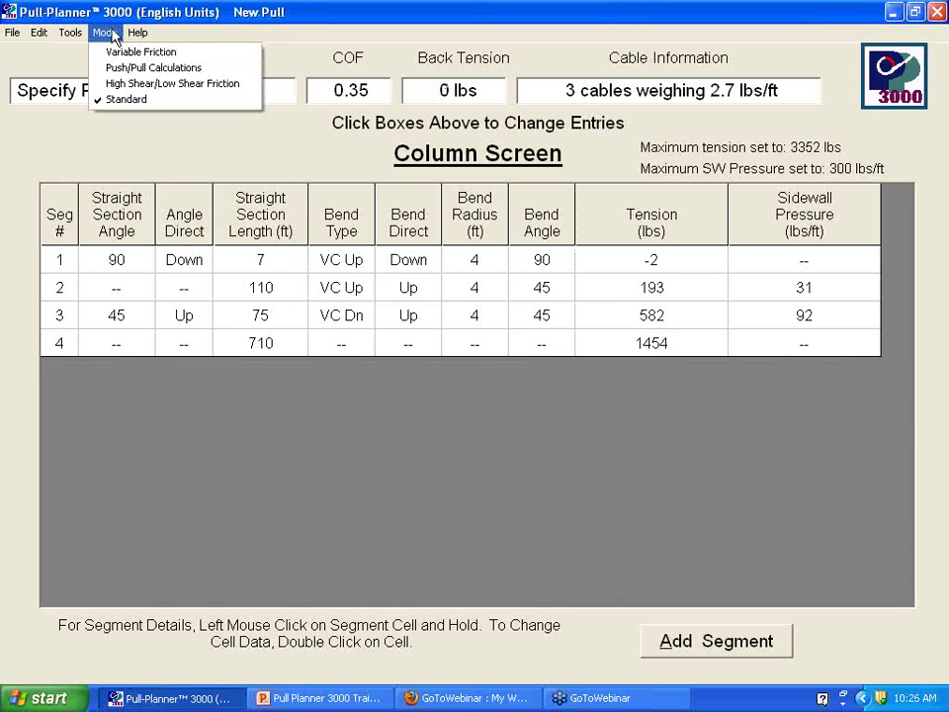
left_click(119, 85)
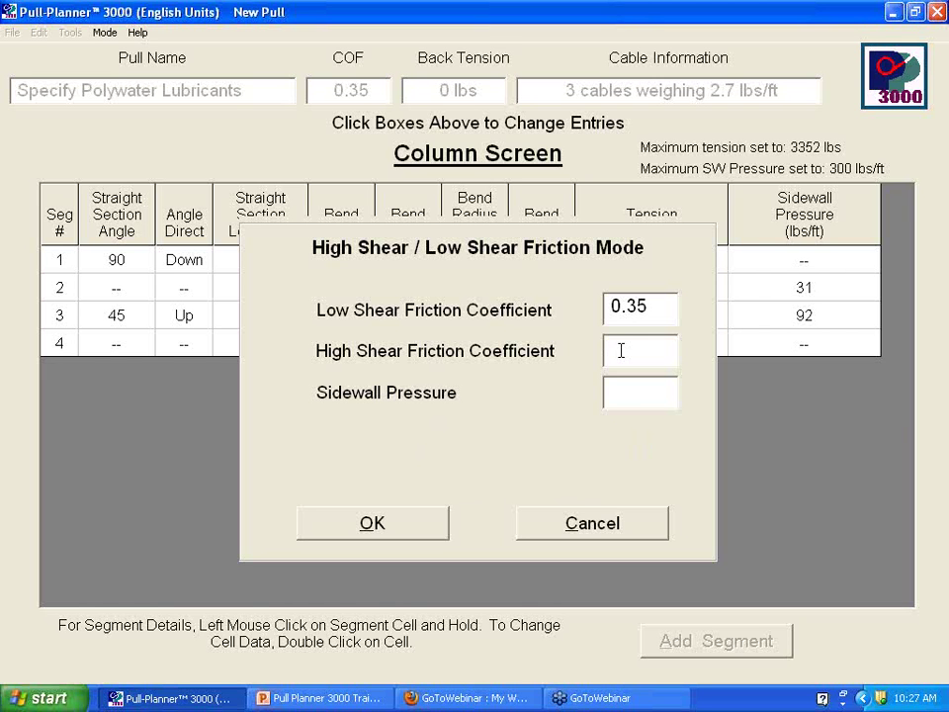
type(".30")
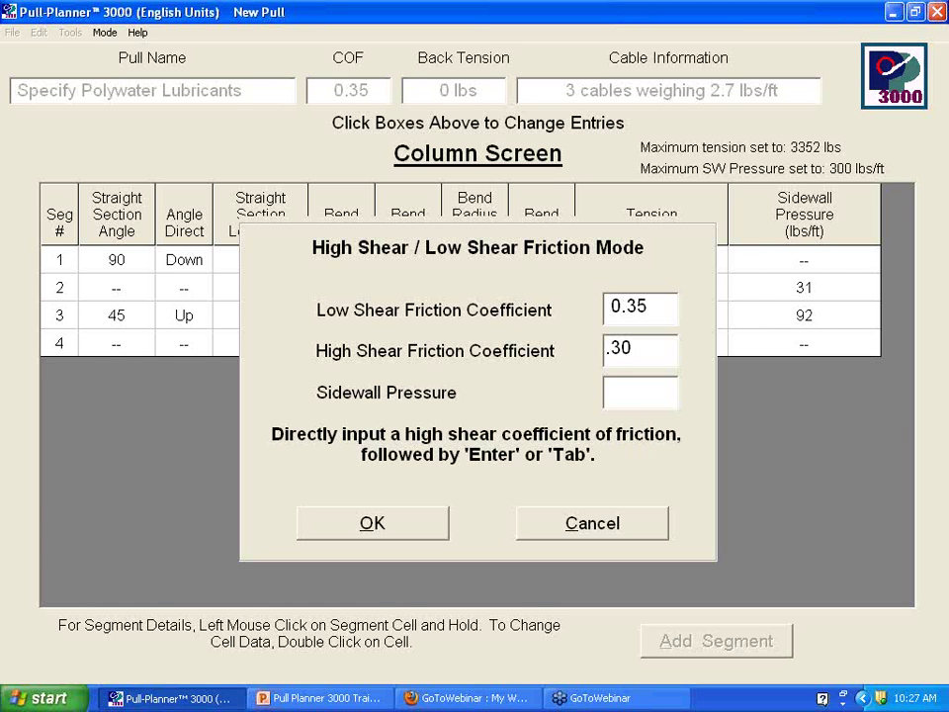
left_click(651, 400)
type("150")
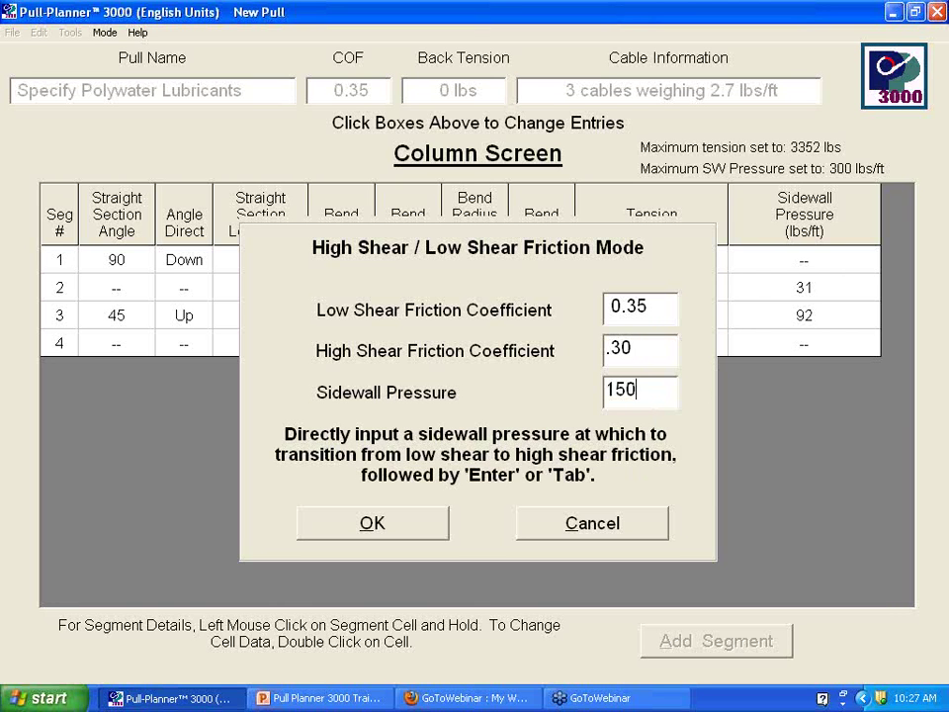
key("Return")
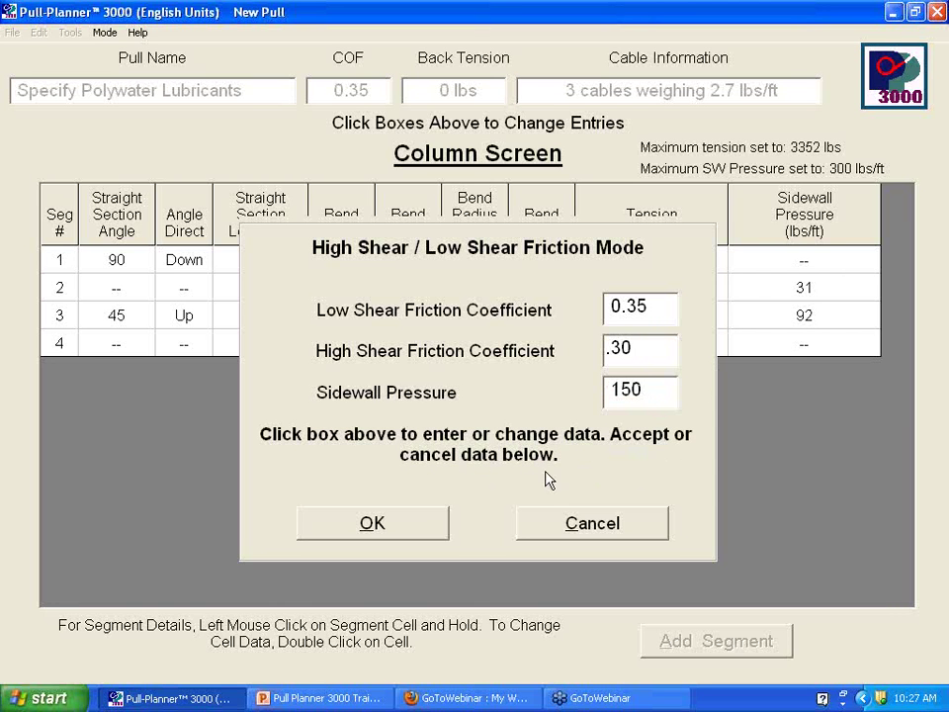
left_click(398, 521)
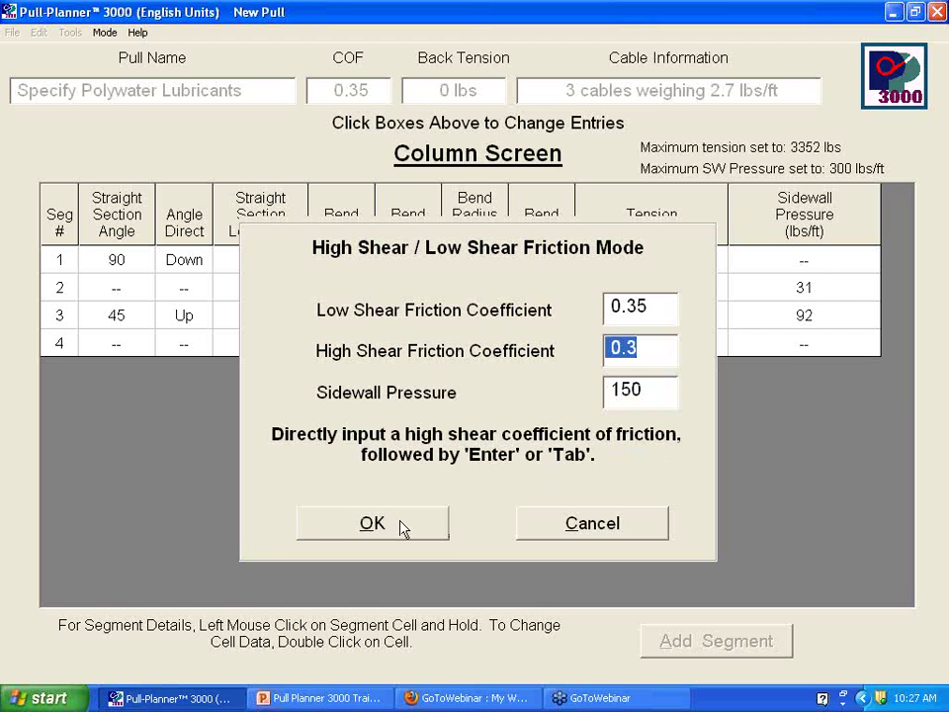
left_click(404, 528)
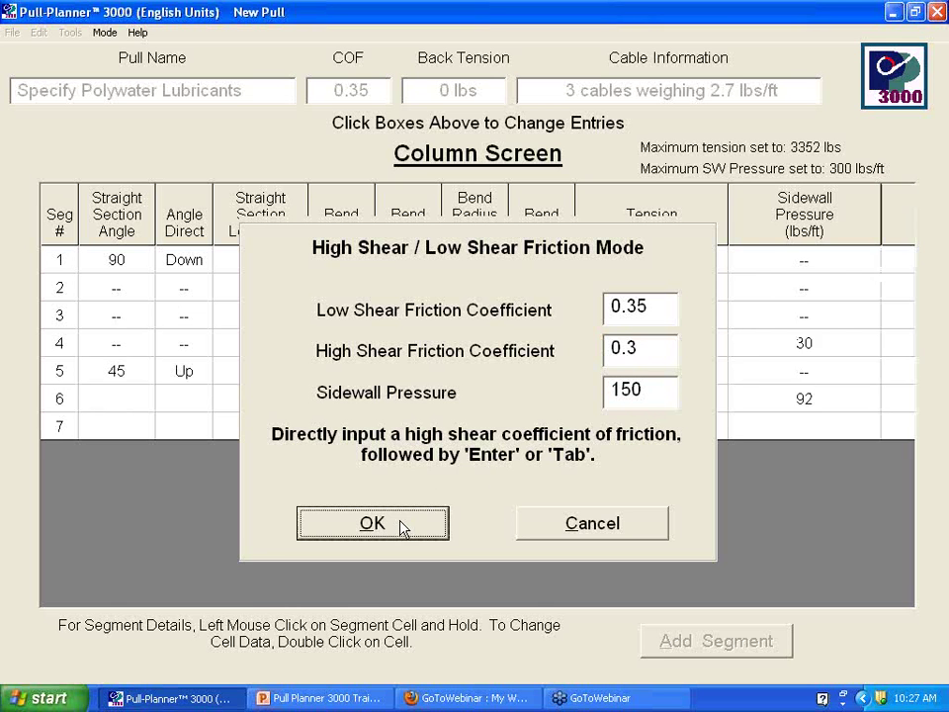
- Accept the high/low shear friction settings and return the pull to Standard mode
left_click(410, 529)
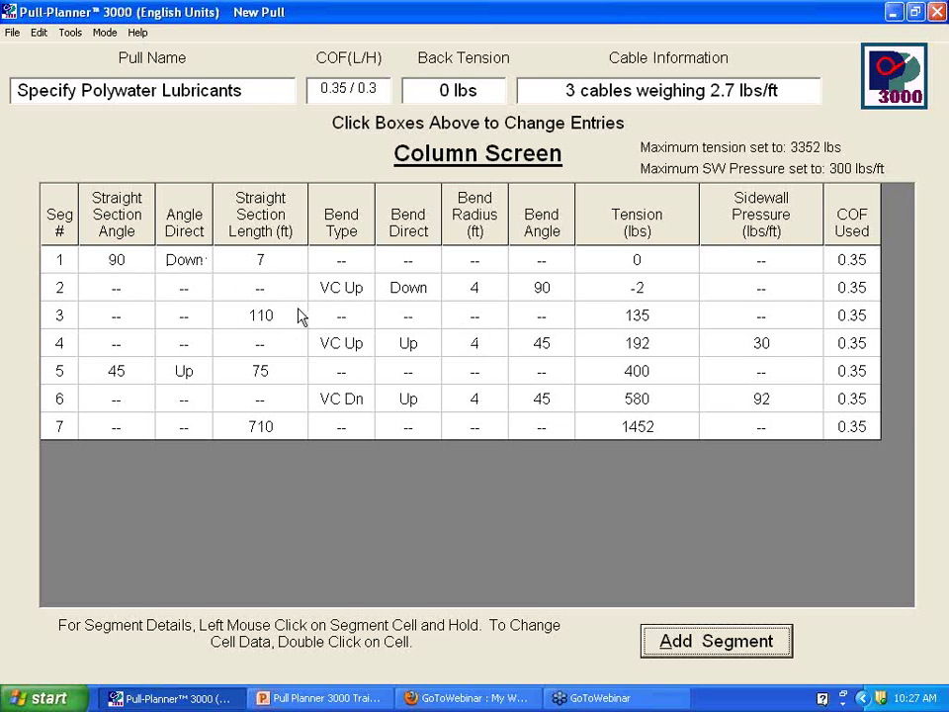
left_click(104, 32)
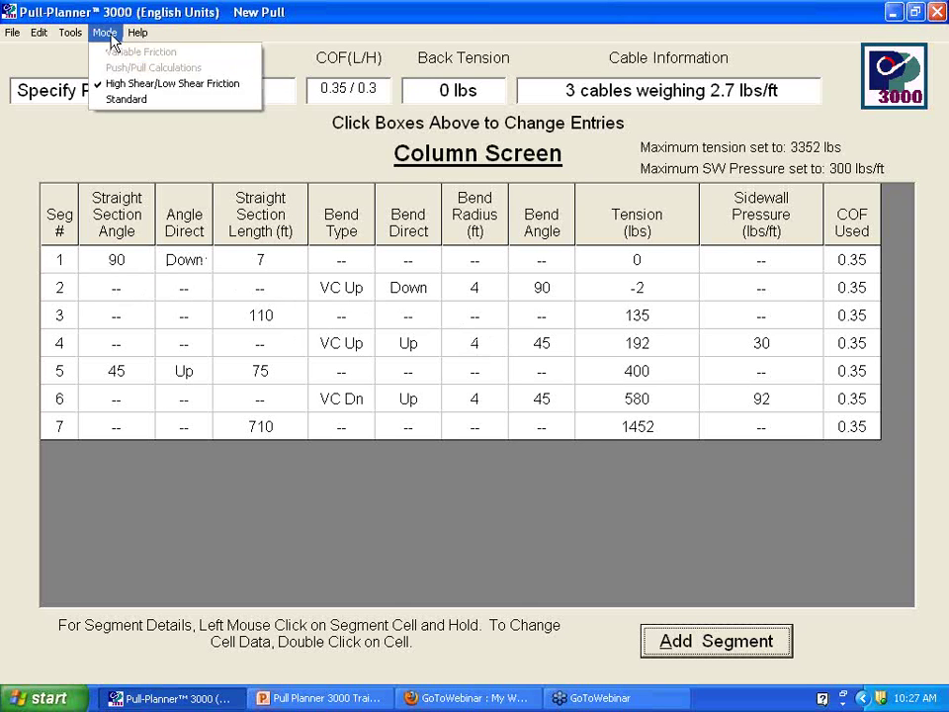
left_click(109, 99)
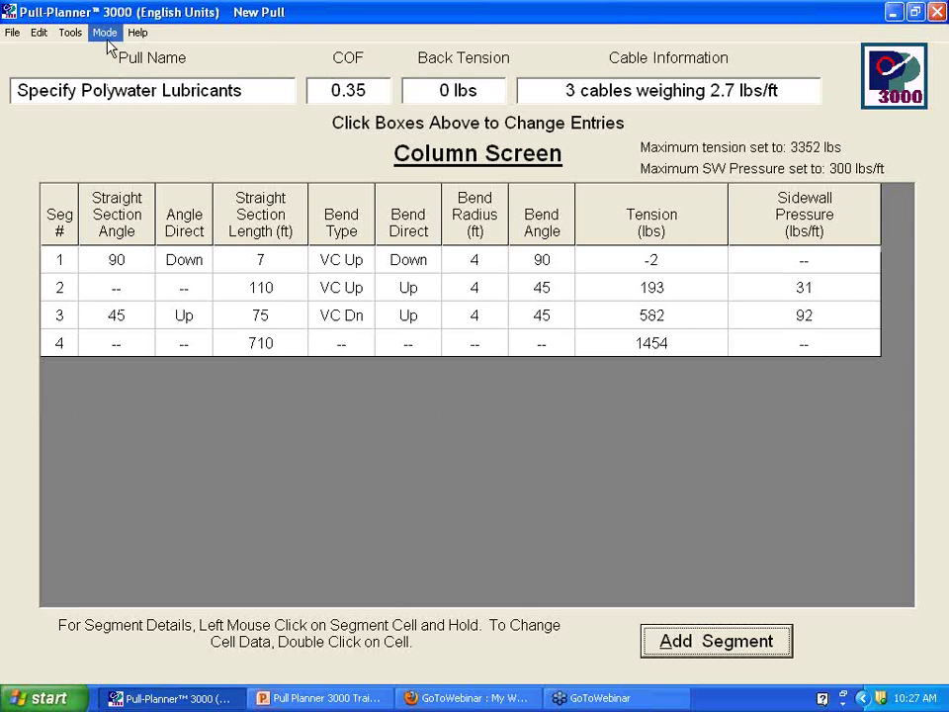
- Add a roller/sheave as segment 5 with a tension add-on of 508 lbs and an effective radius of 3 feet
left_click(39, 34)
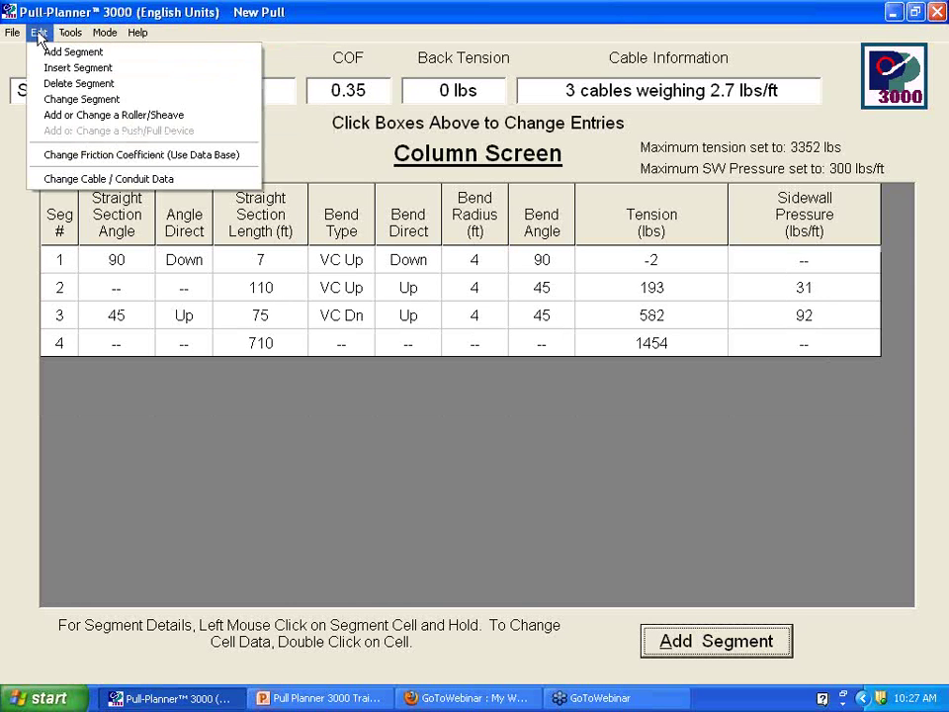
left_click(39, 115)
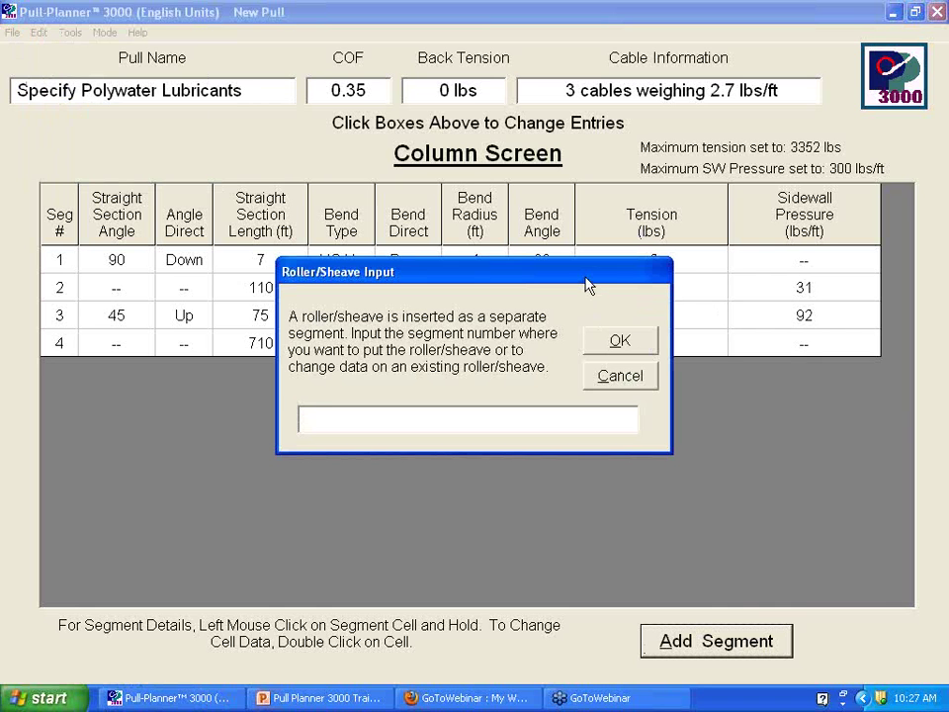
type("5")
key("Return")
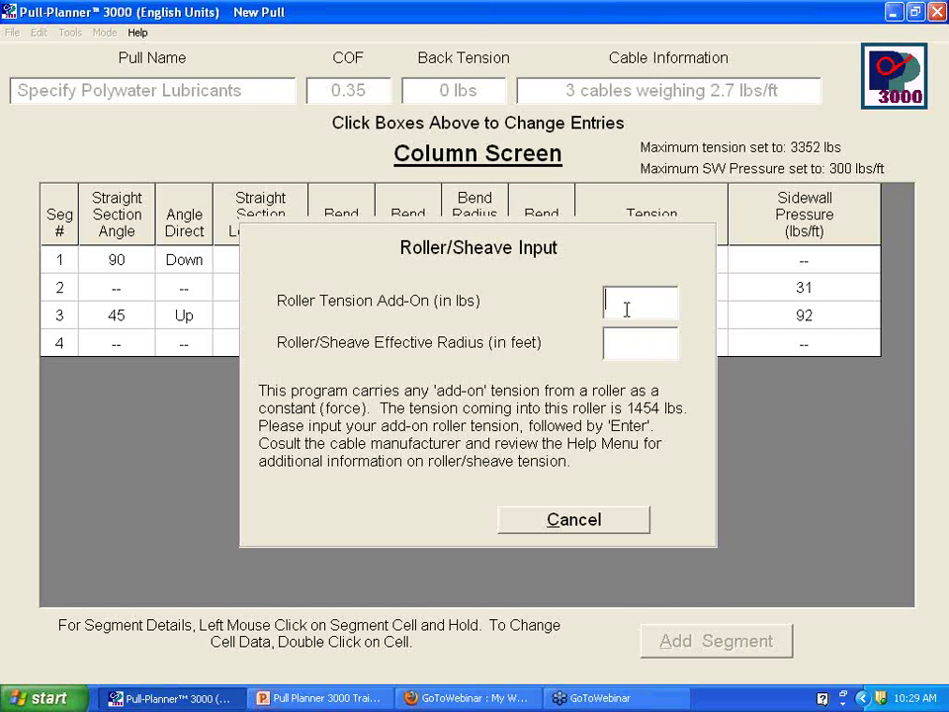
type("508")
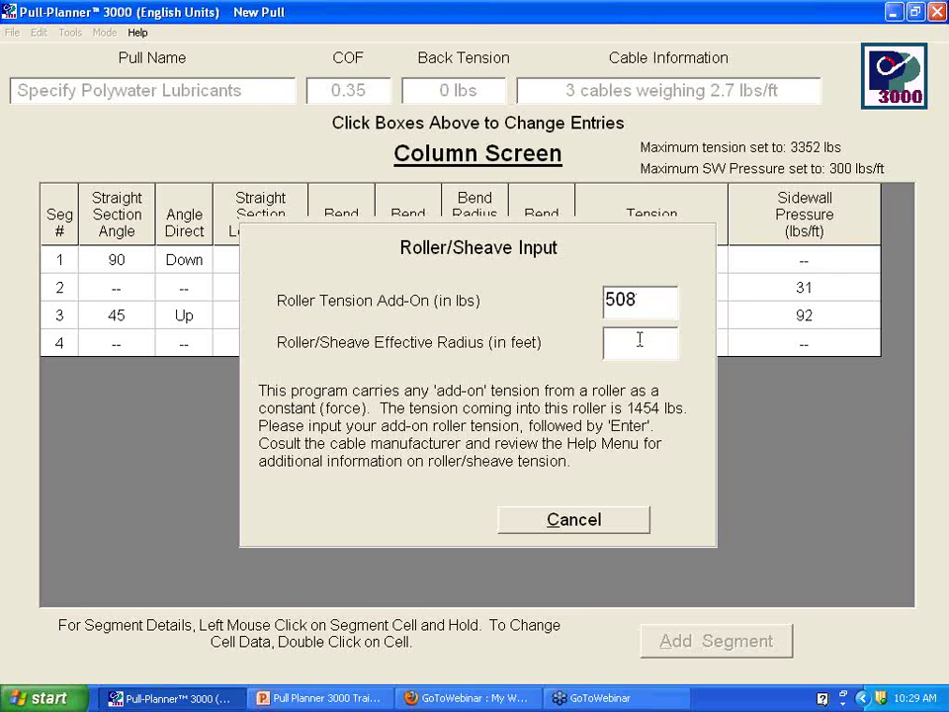
key("Return")
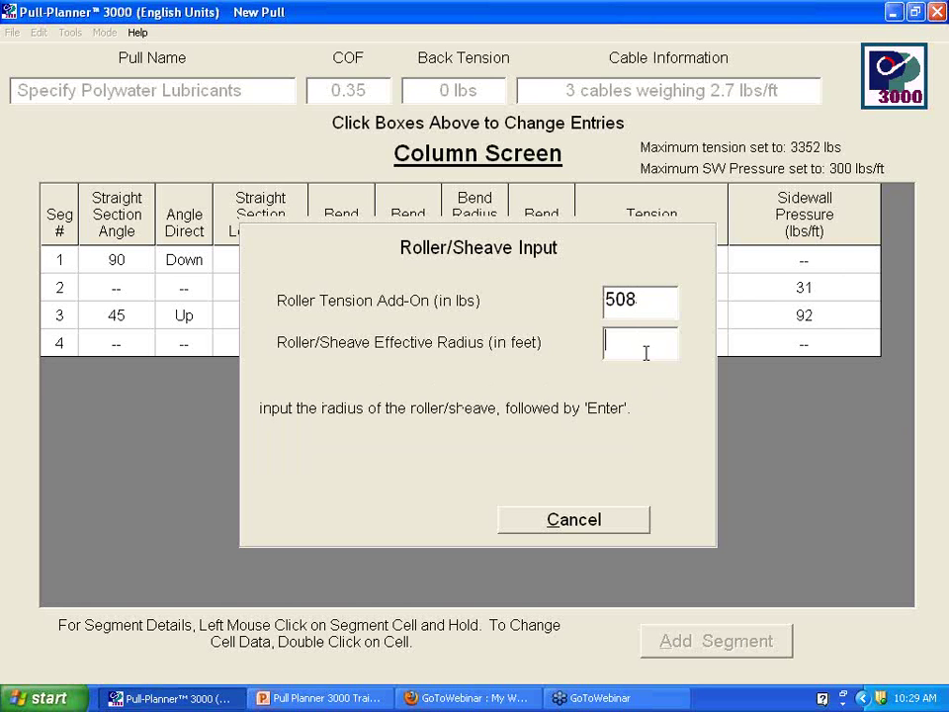
type("3")
key("Return")
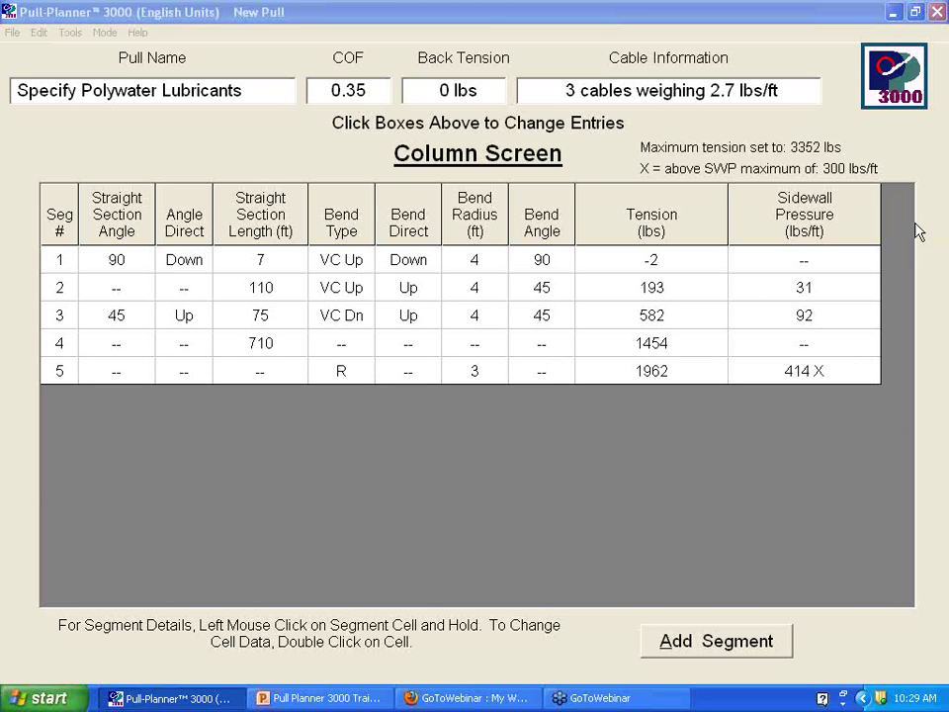
- Sketch the conduit run turning upward through a box, and add segment 6 as a 20 ft straight section at 90 degrees, direction Up, no bend
mouse_move(100, 430)
left_mouse_down()
mouse_move(97, 476)
mouse_move(118, 486)
mouse_move(221, 484)
mouse_move(254, 462)
mouse_move(398, 464)
mouse_move(397, 442)
mouse_move(397, 496)
mouse_move(484, 451)
mouse_move(393, 403)
mouse_move(387, 446)
mouse_move(428, 468)
mouse_move(436, 450)
mouse_move(439, 239)
left_mouse_up()
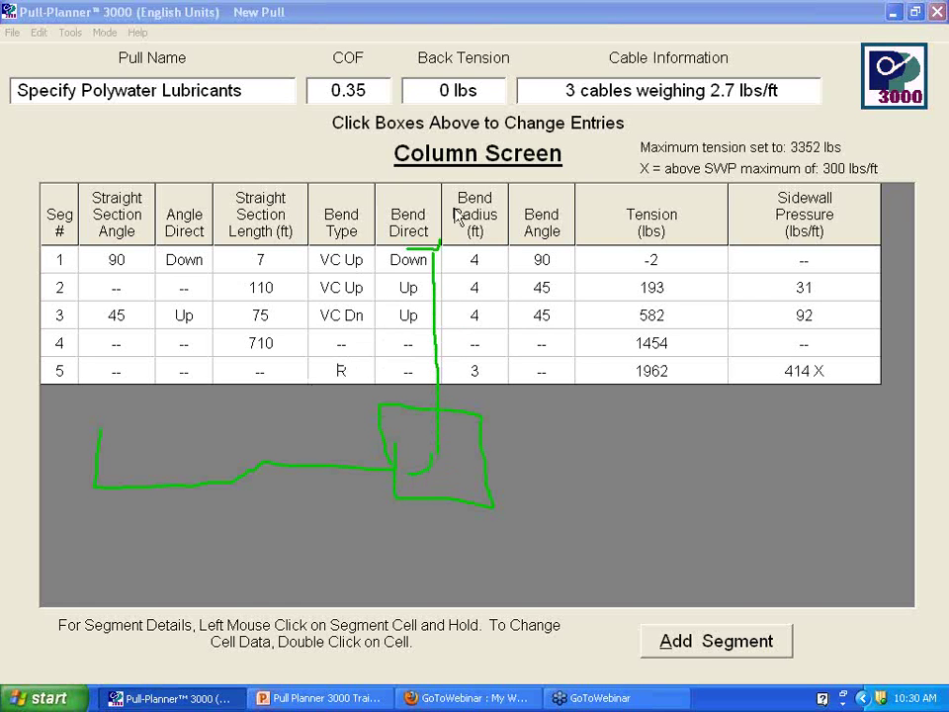
left_click(668, 642)
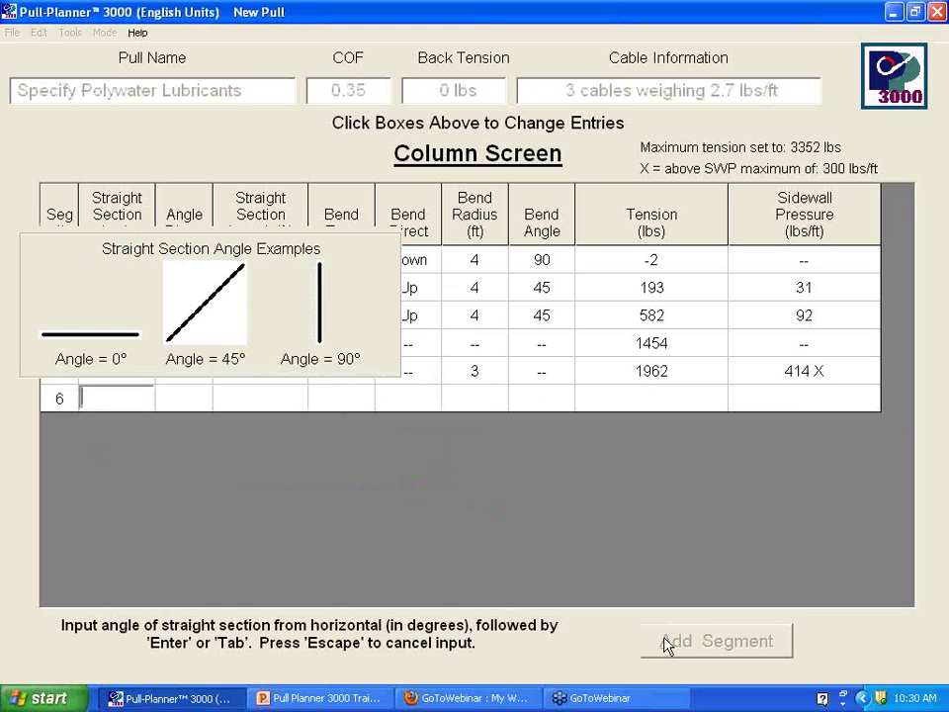
left_click(324, 331)
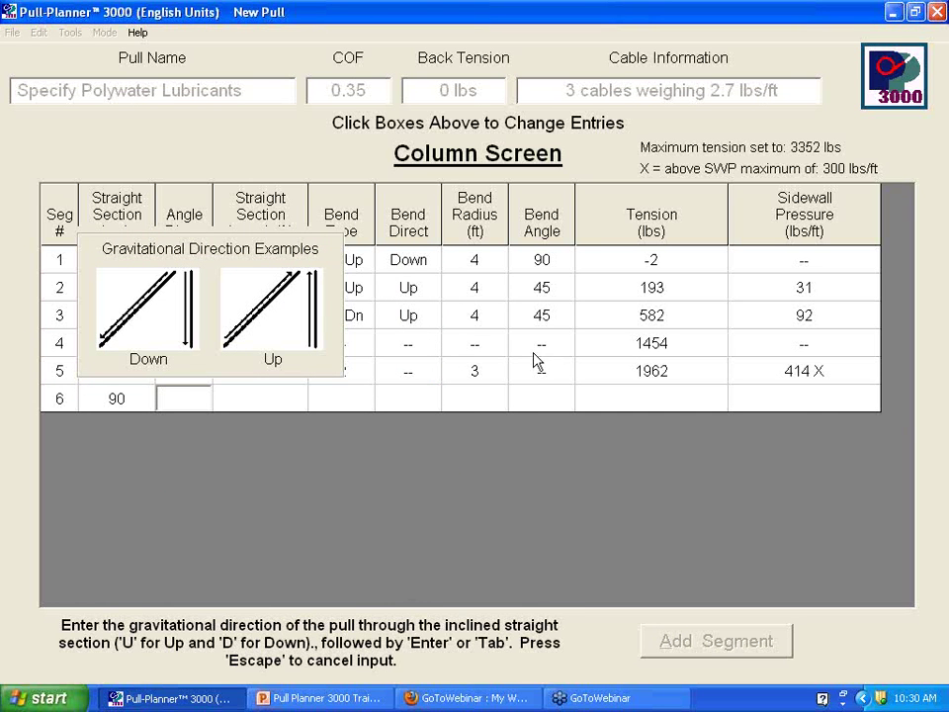
left_click(251, 323)
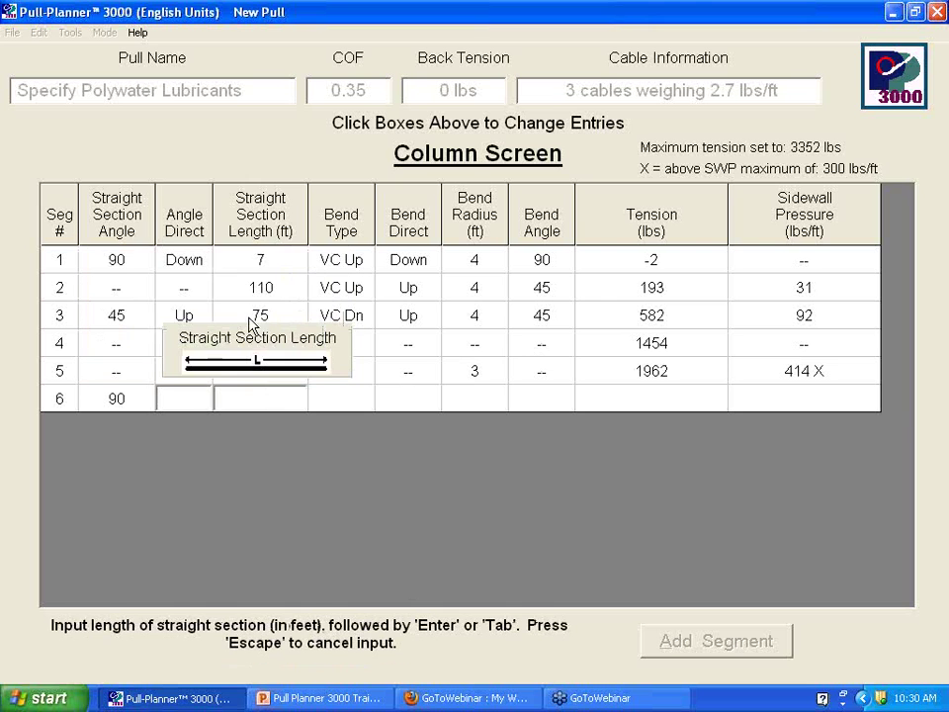
type("20")
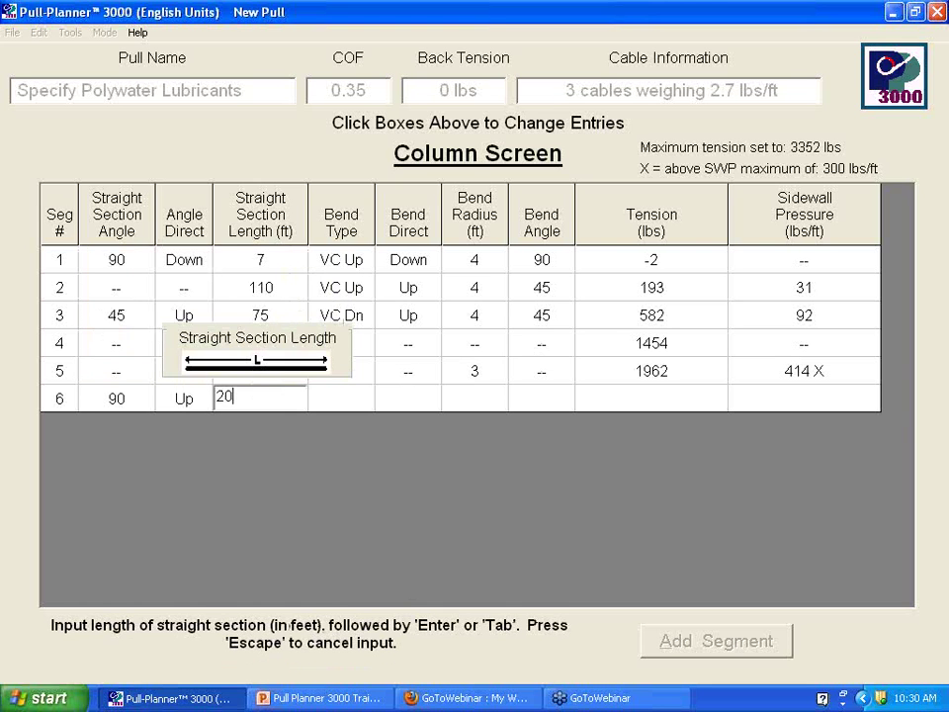
key("Return")
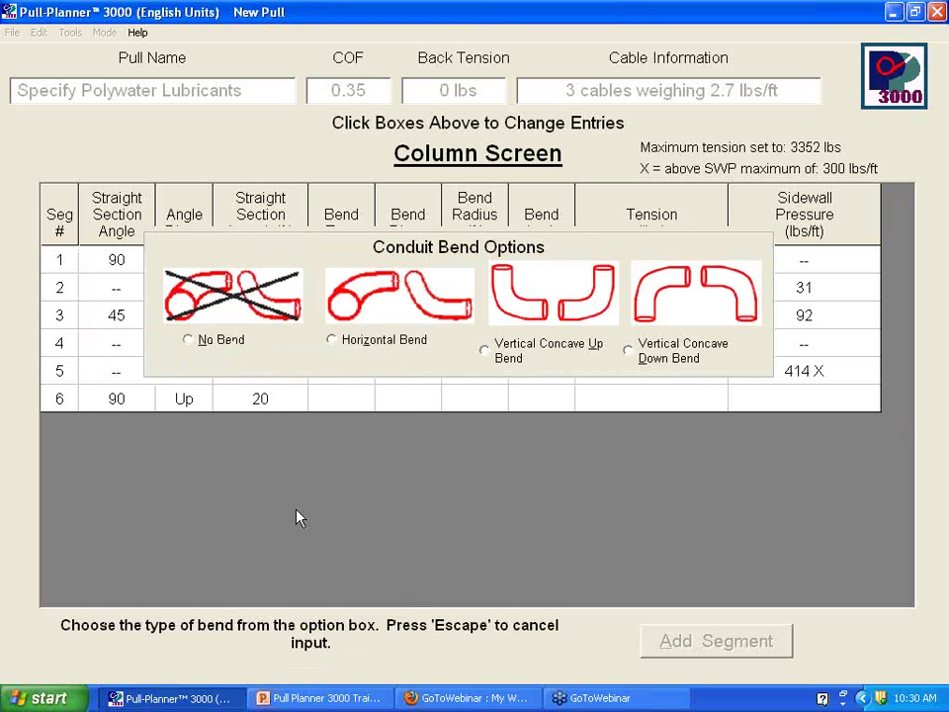
left_click(190, 339)
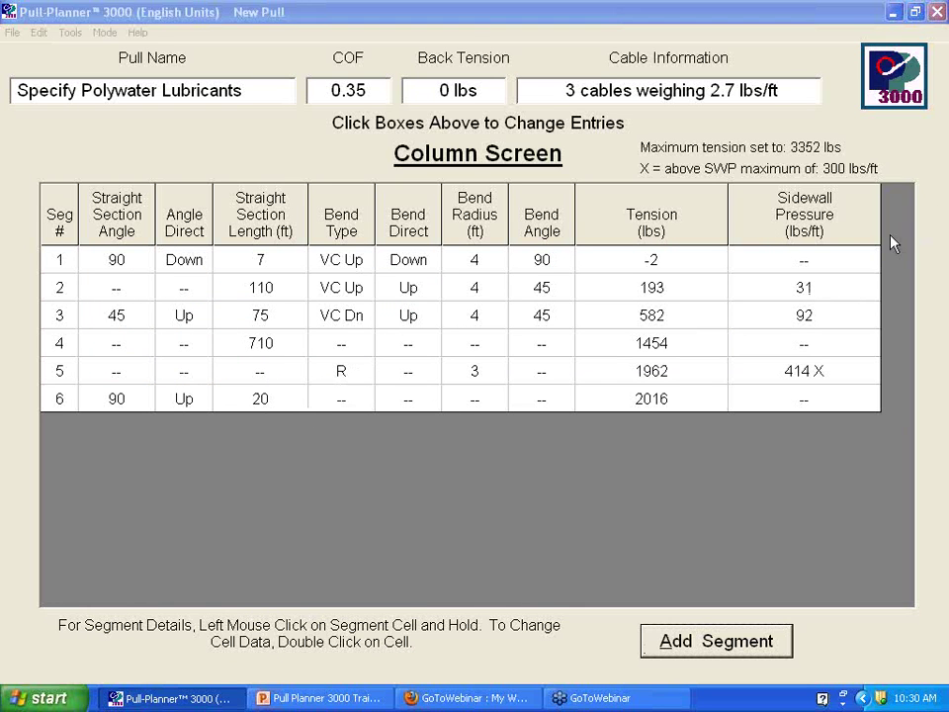
- Sketch a box with a side conduit and vertical conduits above and below, marking segment 6's angle and direction in the table, and clear the drawing
mouse_move(341, 499)
left_mouse_down()
mouse_move(420, 496)
mouse_move(422, 534)
mouse_move(500, 537)
mouse_move(496, 460)
mouse_move(419, 459)
mouse_move(454, 521)
mouse_move(460, 594)
left_mouse_up()
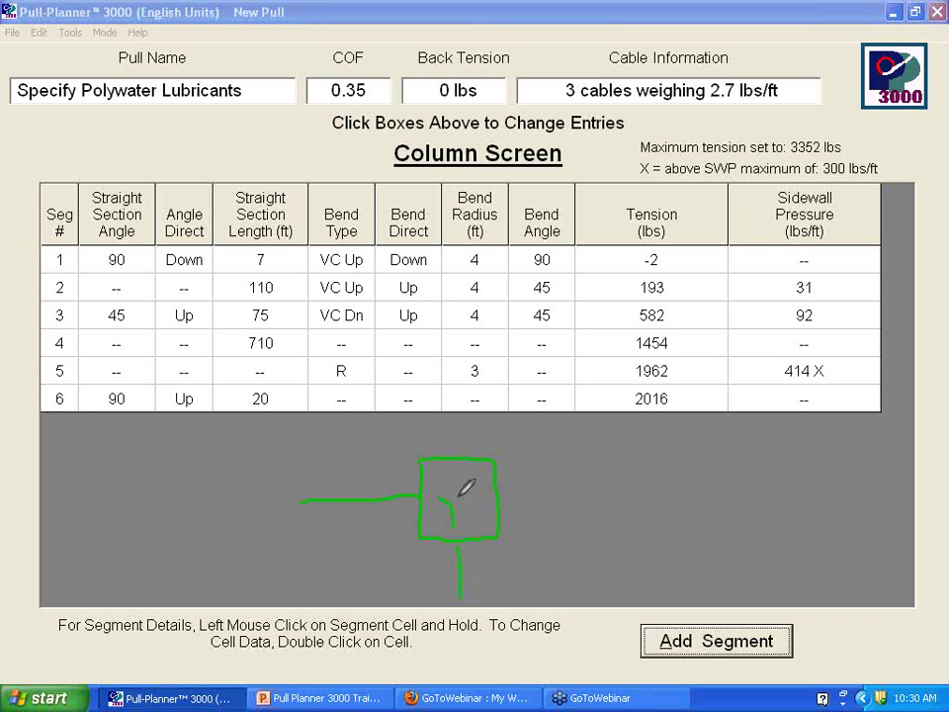
left_click_drag(452, 512, 454, 418)
mouse_move(107, 393)
left_mouse_down()
mouse_move(126, 395)
mouse_move(109, 395)
left_mouse_up()
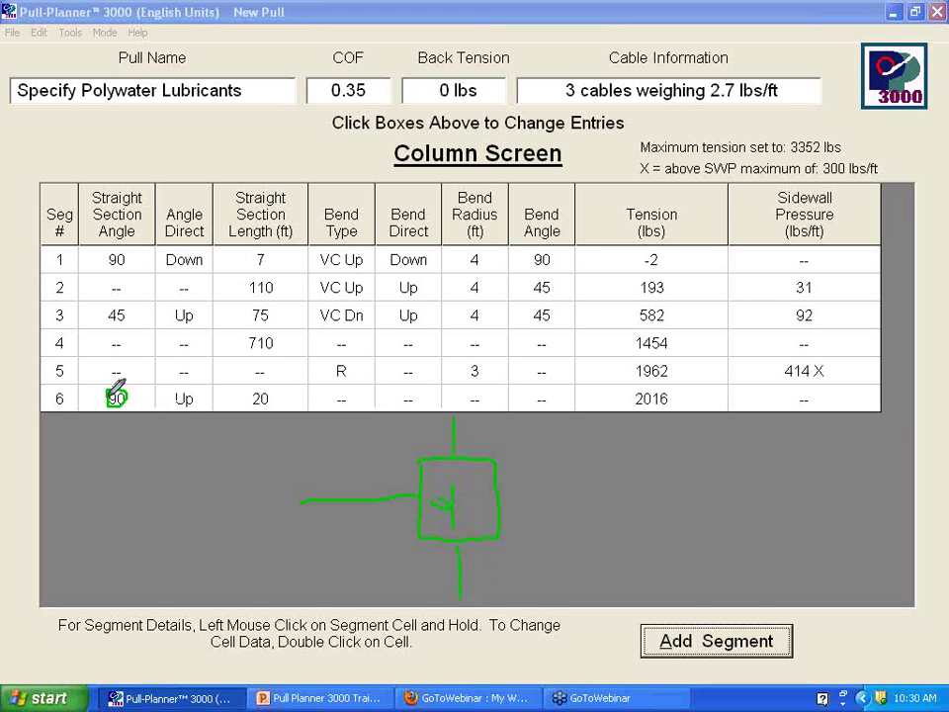
left_click_drag(172, 395, 215, 406)
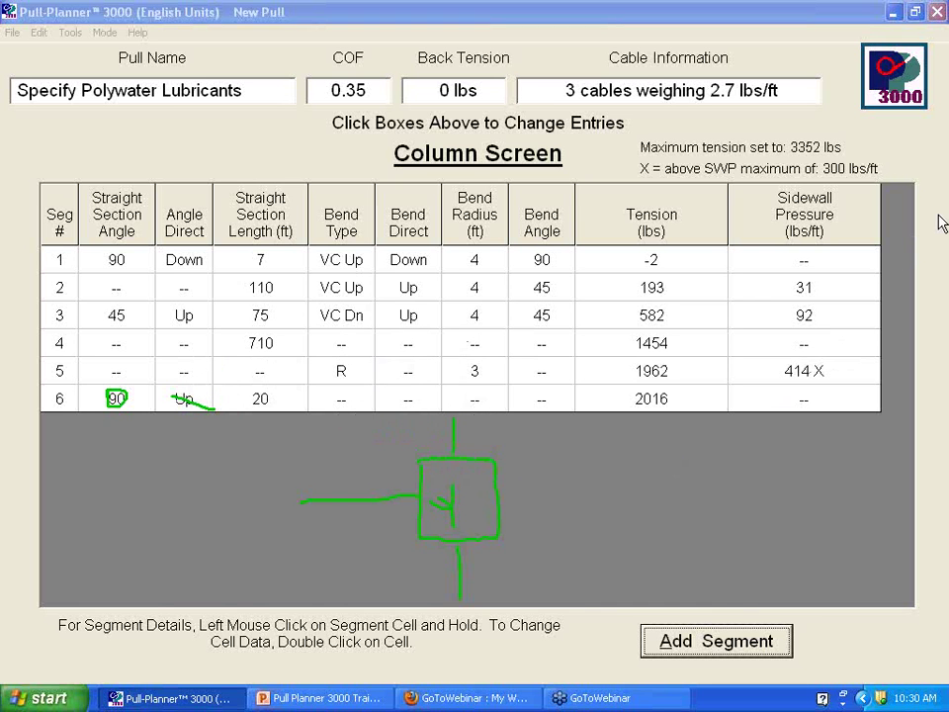
key("Escape")
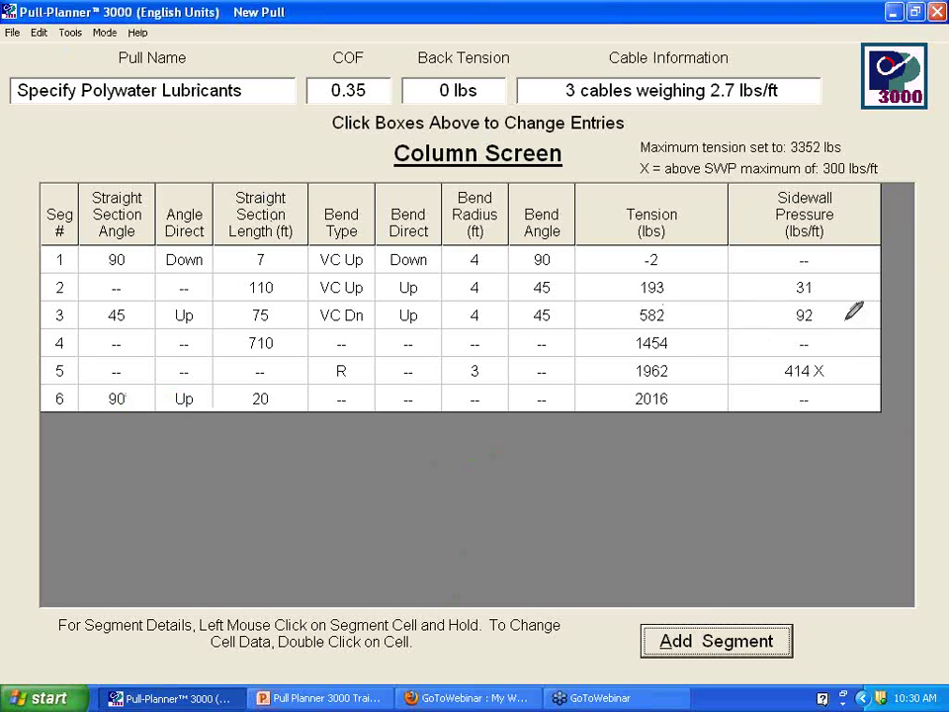
- Sketch a wide concave-up arc and a concave-down arc, and open the Large Radius Bend Calculator
mouse_move(166, 451)
left_mouse_down()
mouse_move(308, 532)
mouse_move(479, 550)
mouse_move(631, 534)
mouse_move(733, 466)
mouse_move(779, 418)
left_mouse_up()
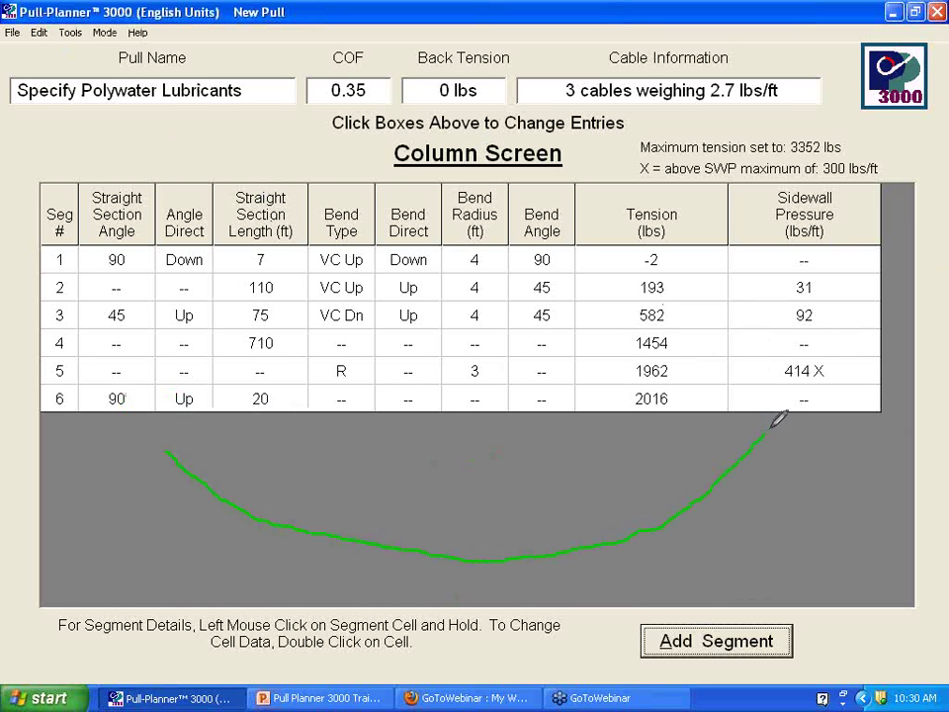
mouse_move(15, 363)
left_mouse_down()
mouse_move(78, 341)
mouse_move(341, 314)
mouse_move(546, 376)
left_mouse_up()
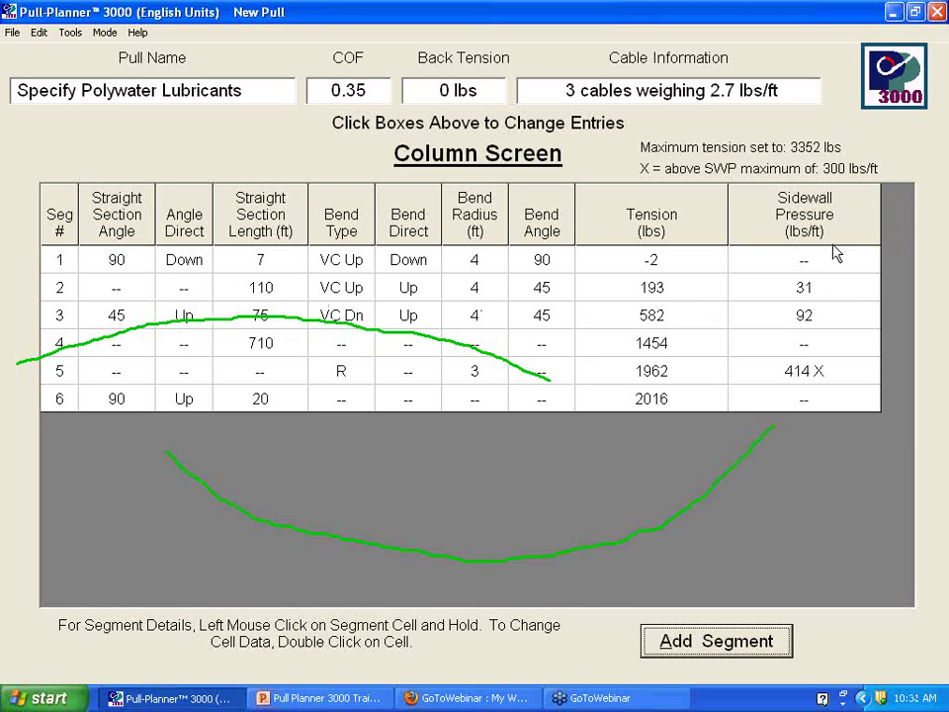
left_click(38, 33)
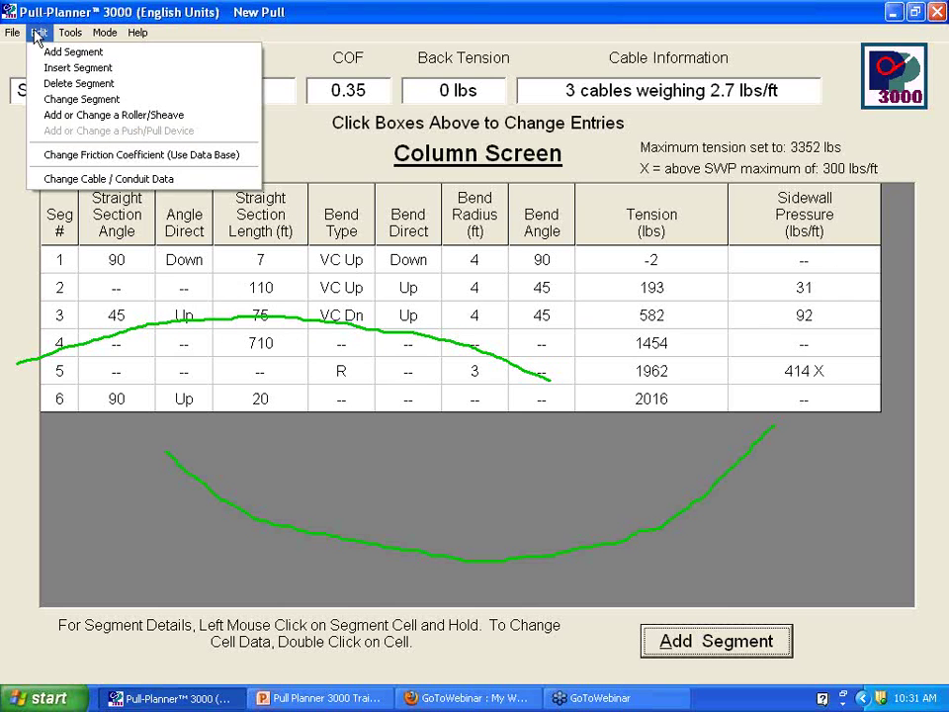
mouse_move(59, 35)
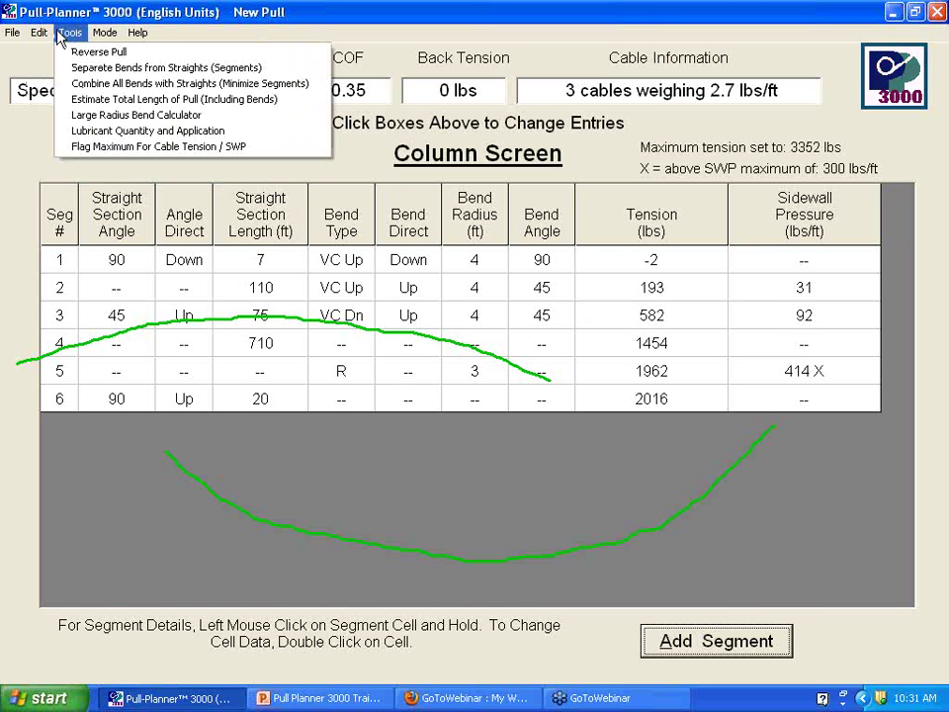
left_click(66, 116)
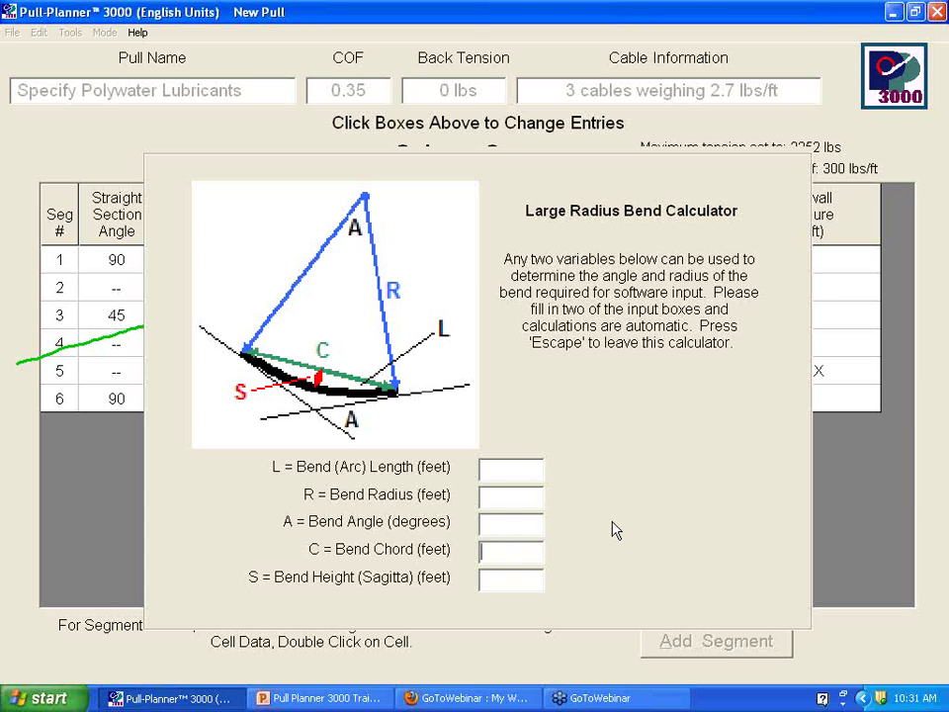
- Calculate a large radius bend from a 327 ft chord and a 28 ft bend height, and insert it as a pull segment
type("327")
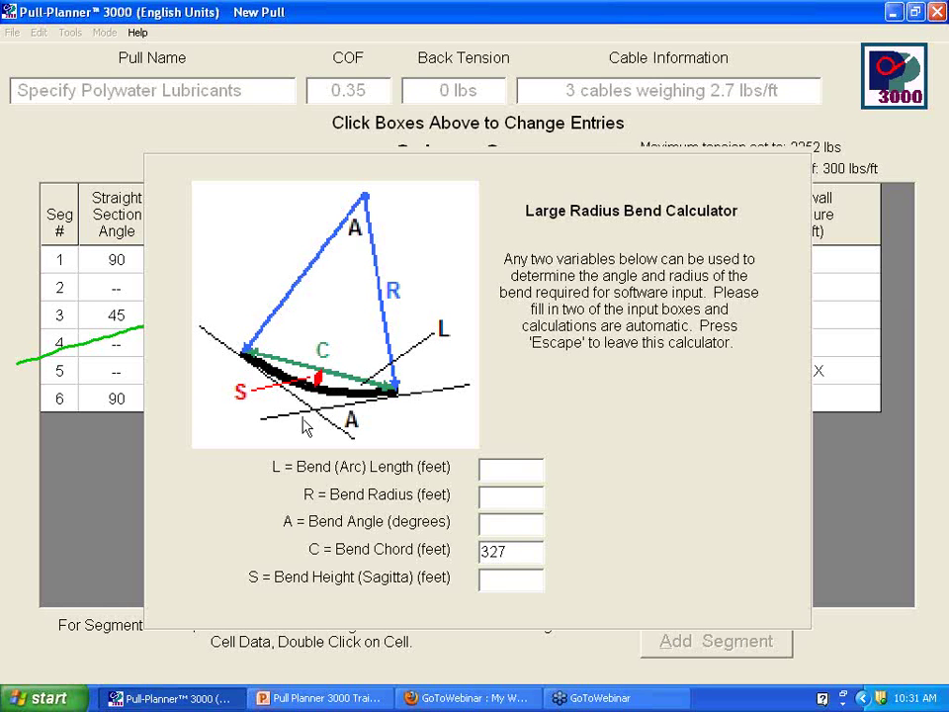
left_click(488, 580)
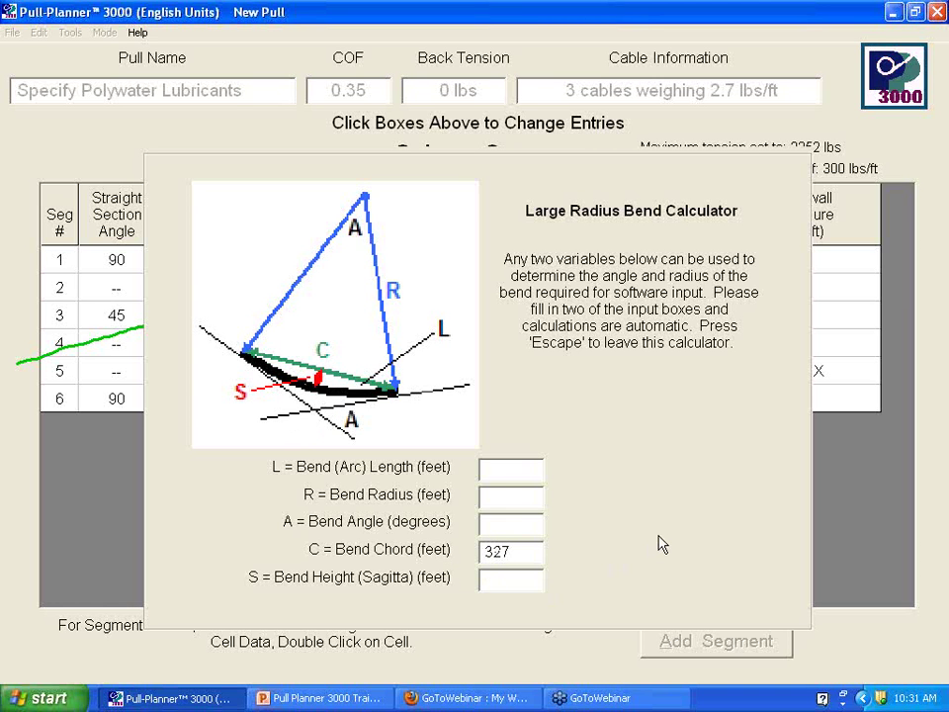
type("28")
key("Return")
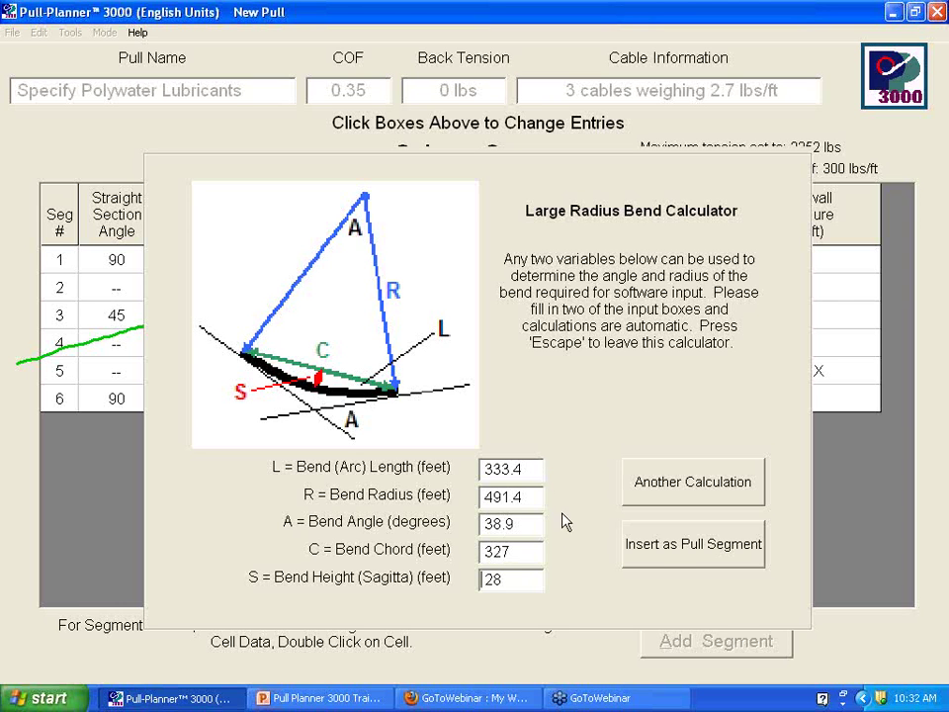
left_click(665, 565)
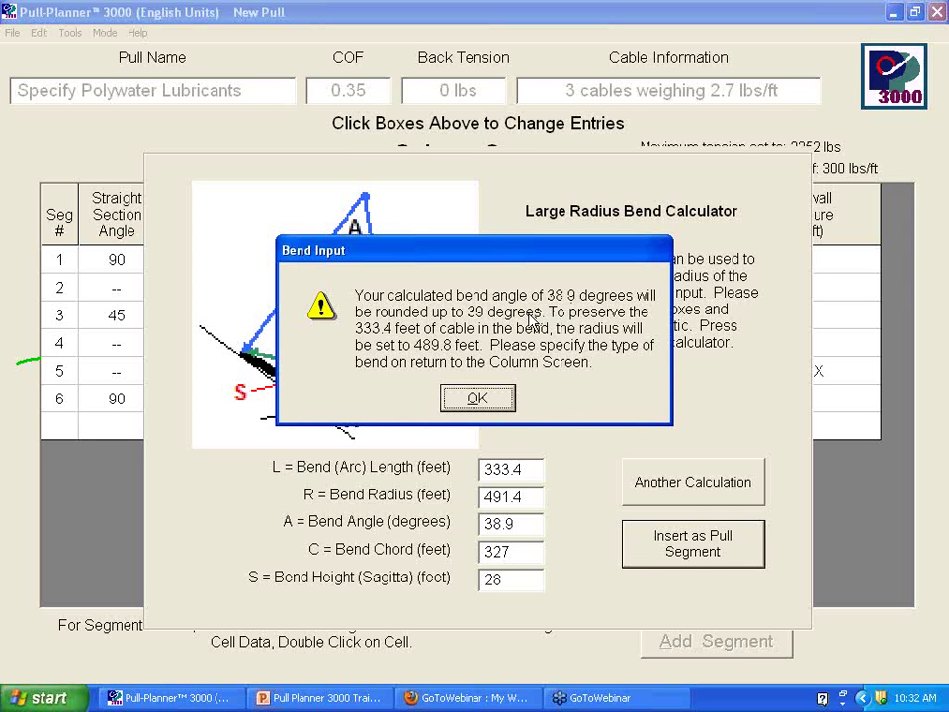
left_click(480, 399)
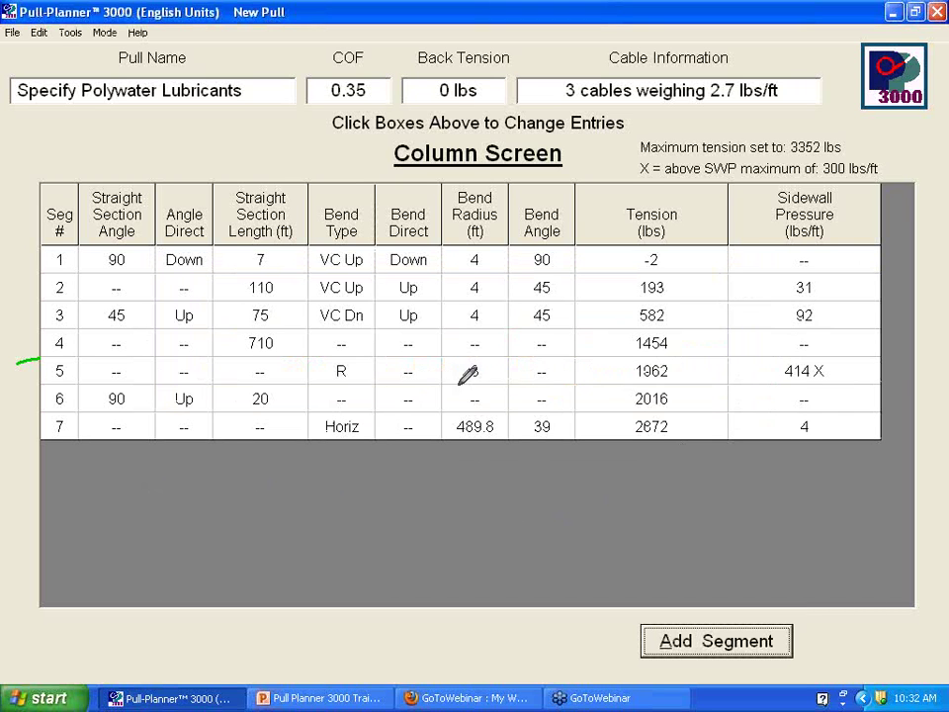
- Sketch a concave-up arc below the table and a concave-down arc across it, adding a downward arrow and the letter G inside them
mouse_move(143, 482)
left_mouse_down()
mouse_move(229, 545)
mouse_move(443, 589)
mouse_move(608, 565)
mouse_move(726, 470)
left_mouse_up()
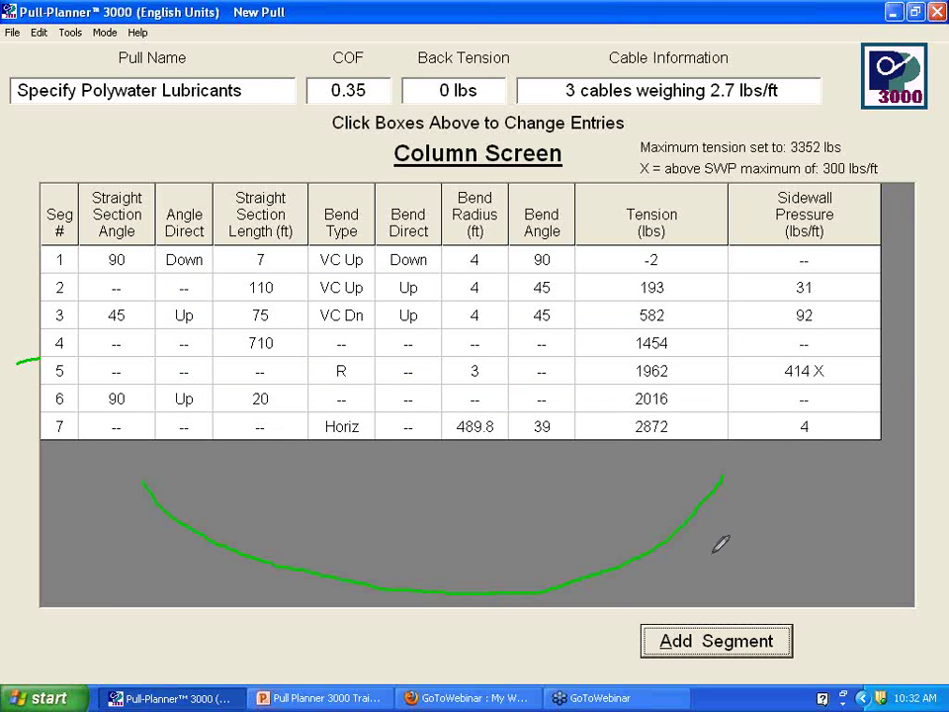
left_click_drag(143, 337, 395, 265)
left_click_drag(581, 274, 730, 320)
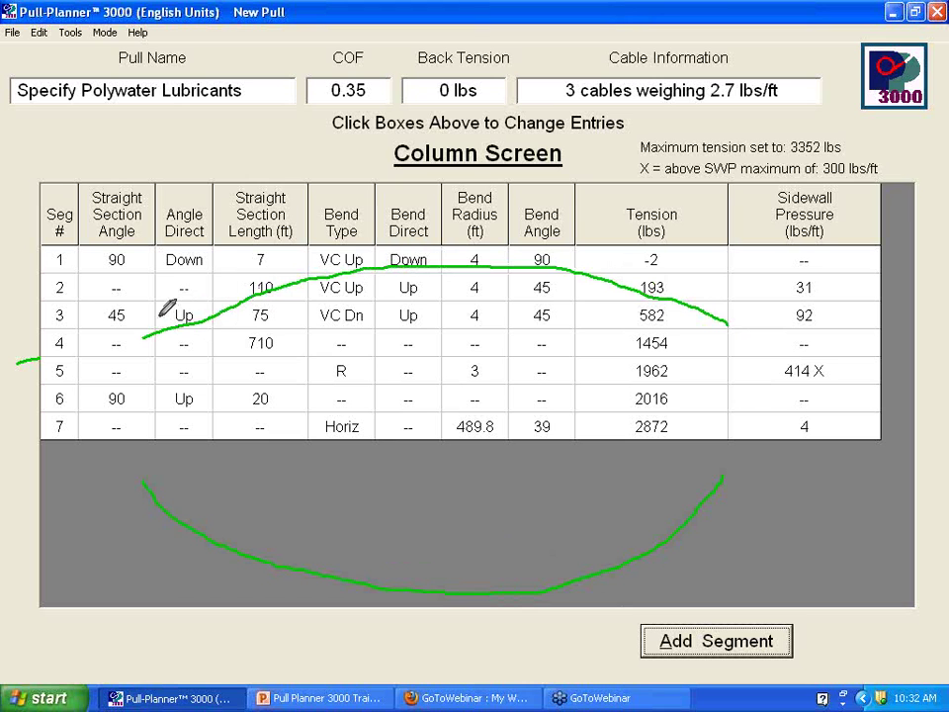
left_click_drag(460, 278, 460, 310)
left_click_drag(449, 298, 475, 299)
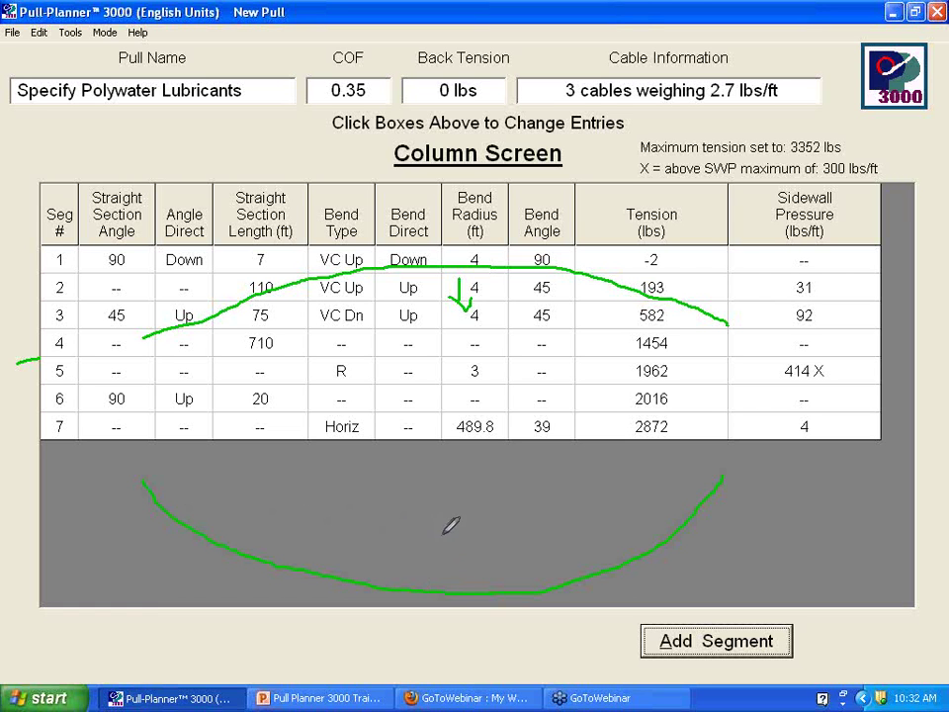
left_click_drag(442, 516, 436, 540)
- Change segment 7's bend to vertical concave up with a downward pull direction, and sketch a wide line below the table
left_click(373, 432)
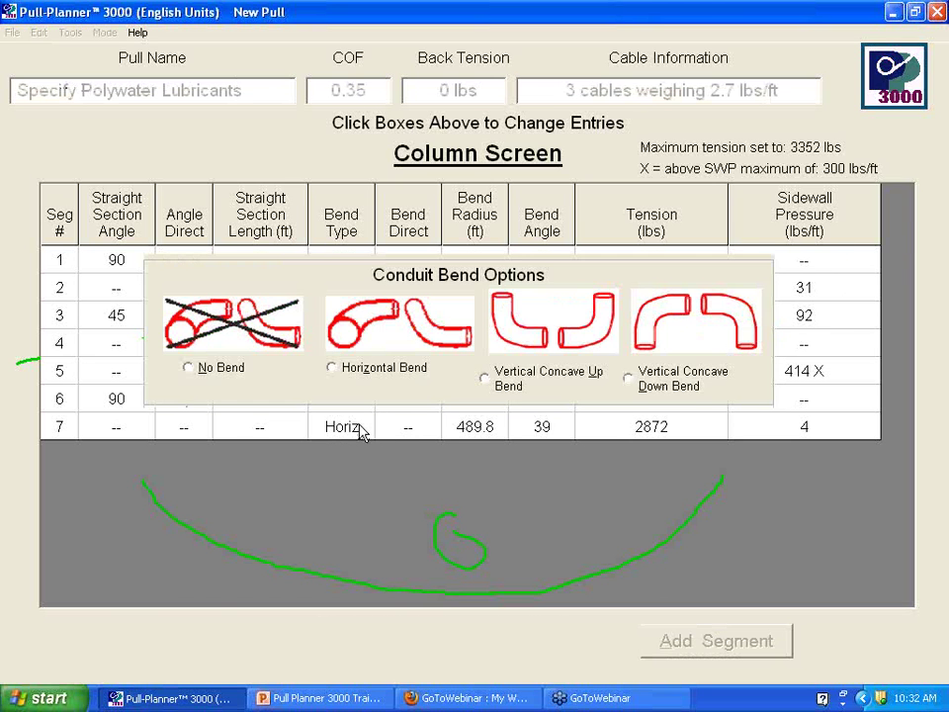
left_click(484, 379)
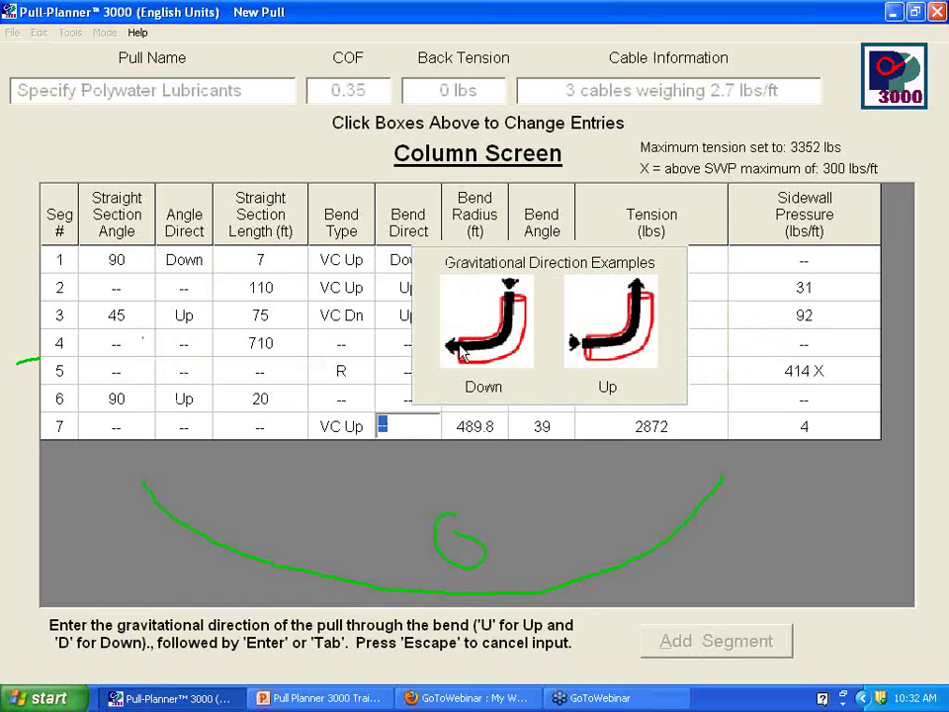
type("d")
key("Return")
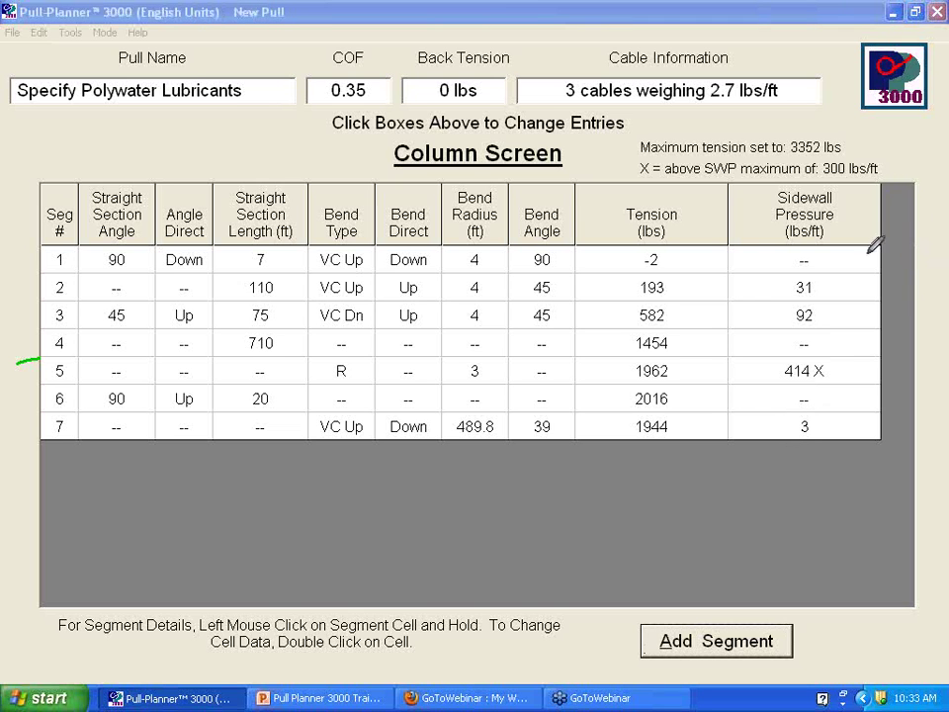
mouse_move(54, 511)
left_mouse_down()
mouse_move(221, 544)
mouse_move(487, 561)
mouse_move(615, 557)
mouse_move(777, 517)
left_mouse_up()
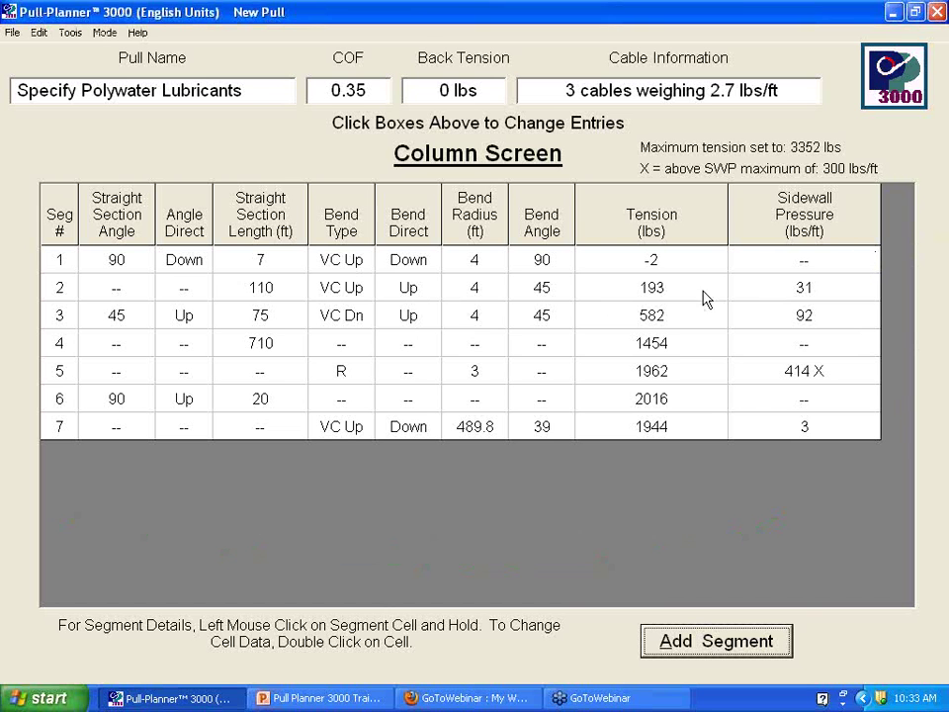
- Set the bend radius of segments 1, 2 and 3 to 2 ft
left_click(482, 260)
double_click(483, 261)
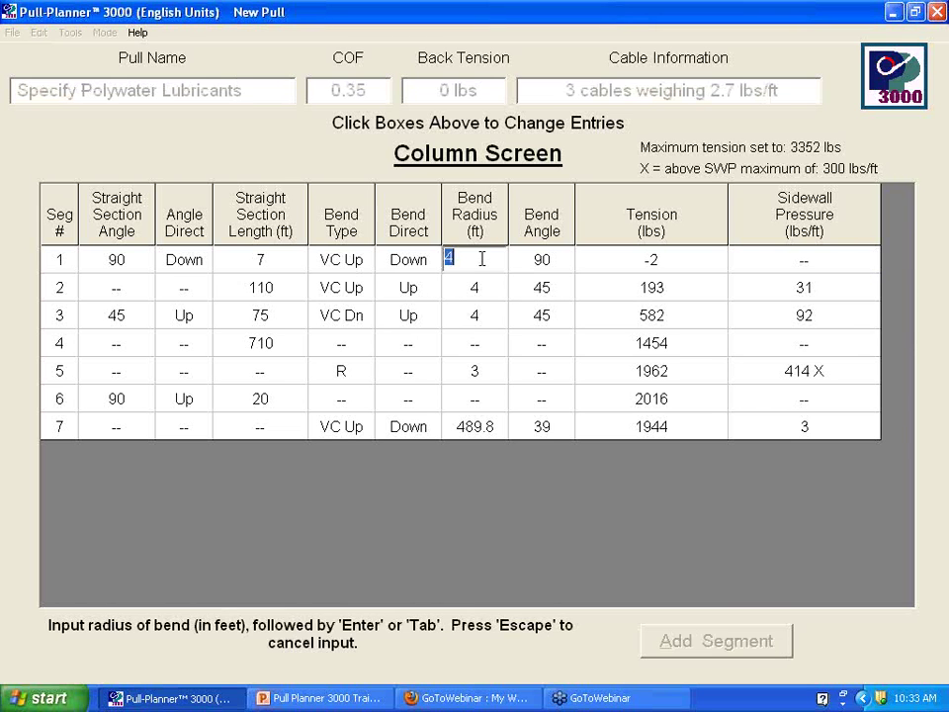
type("2")
key("Return")
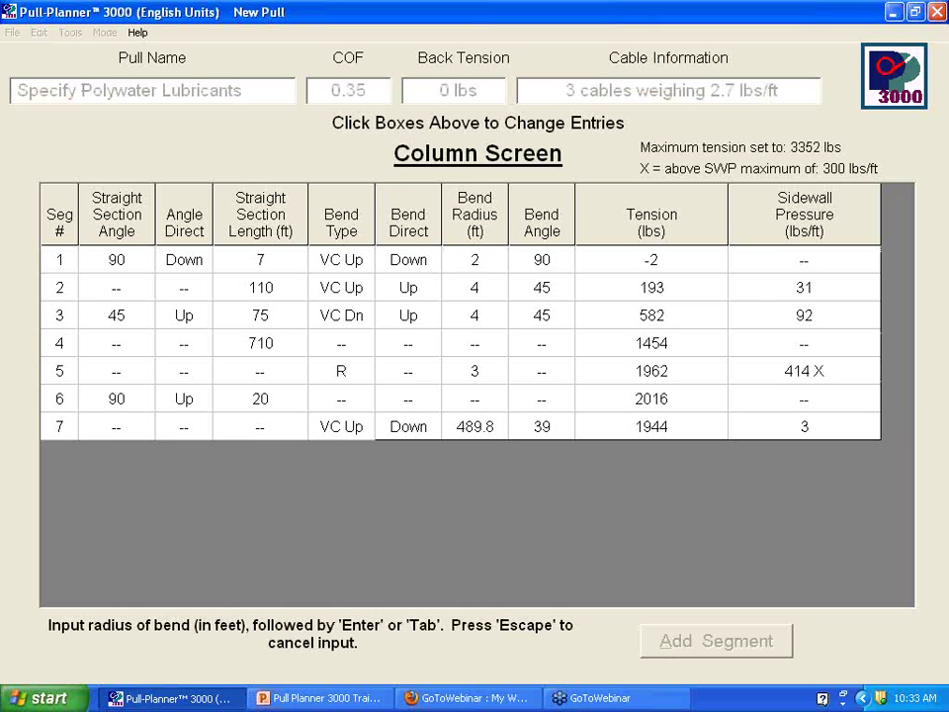
double_click(477, 289)
type("2")
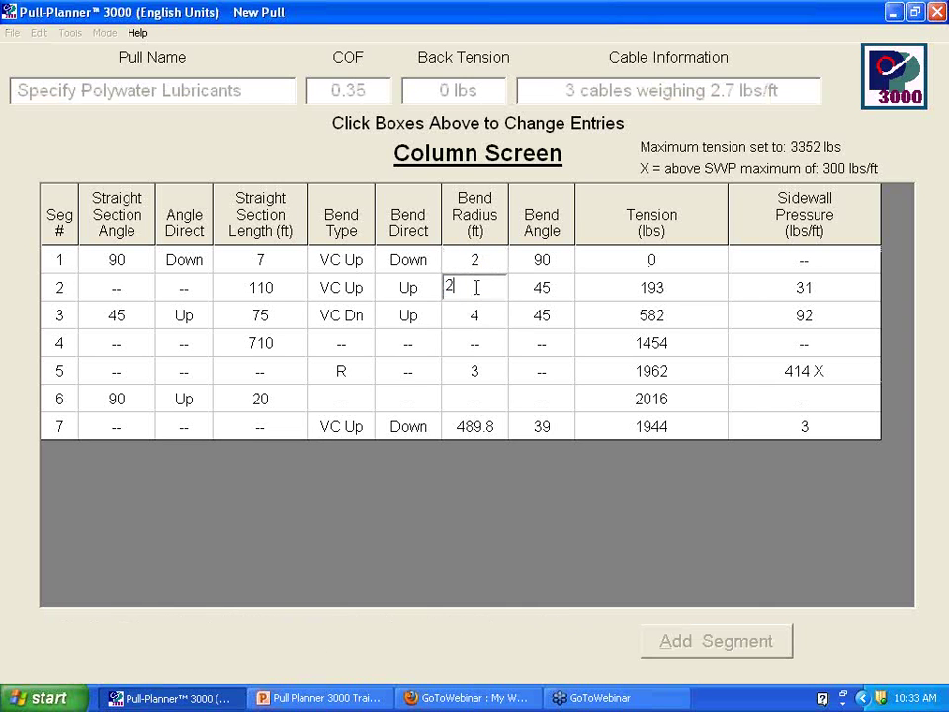
key("Return")
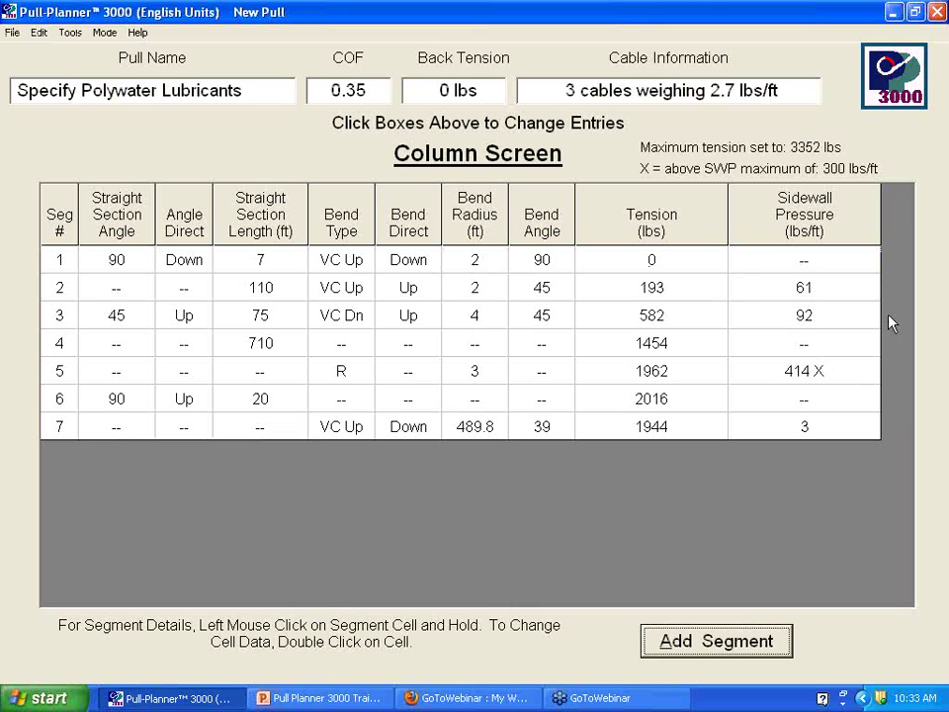
double_click(483, 311)
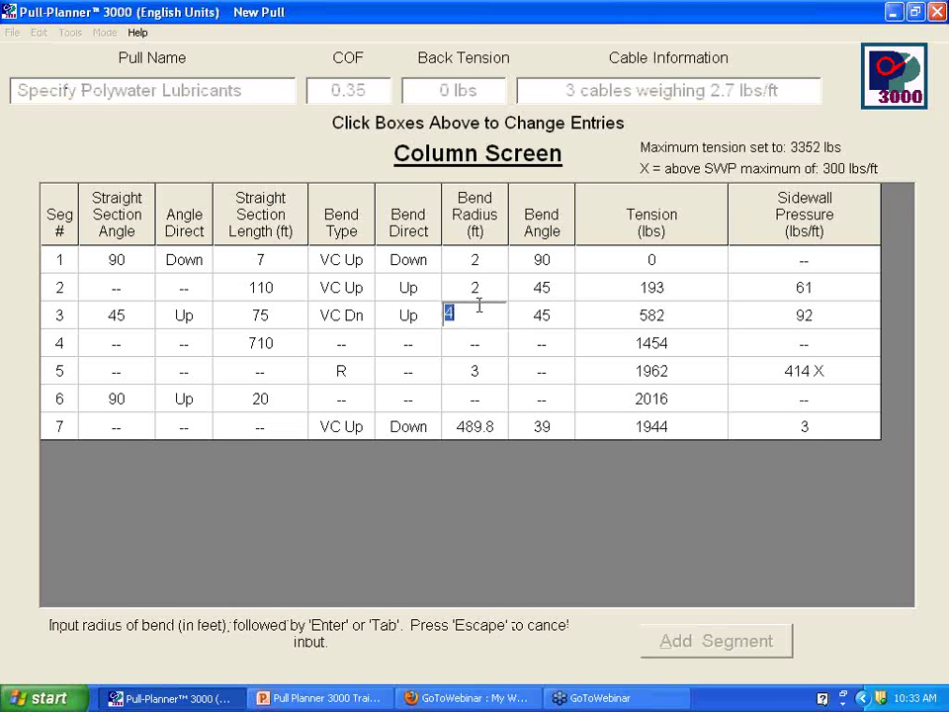
key("Return")
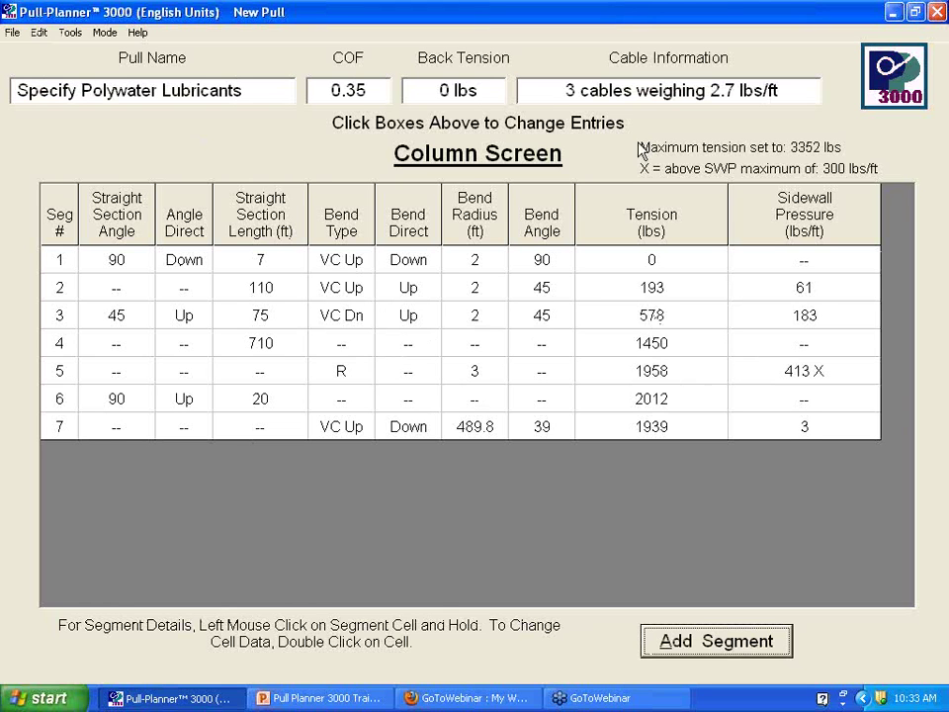
- Save the pull in the Boeing folder as "Fischel job"
left_click(12, 32)
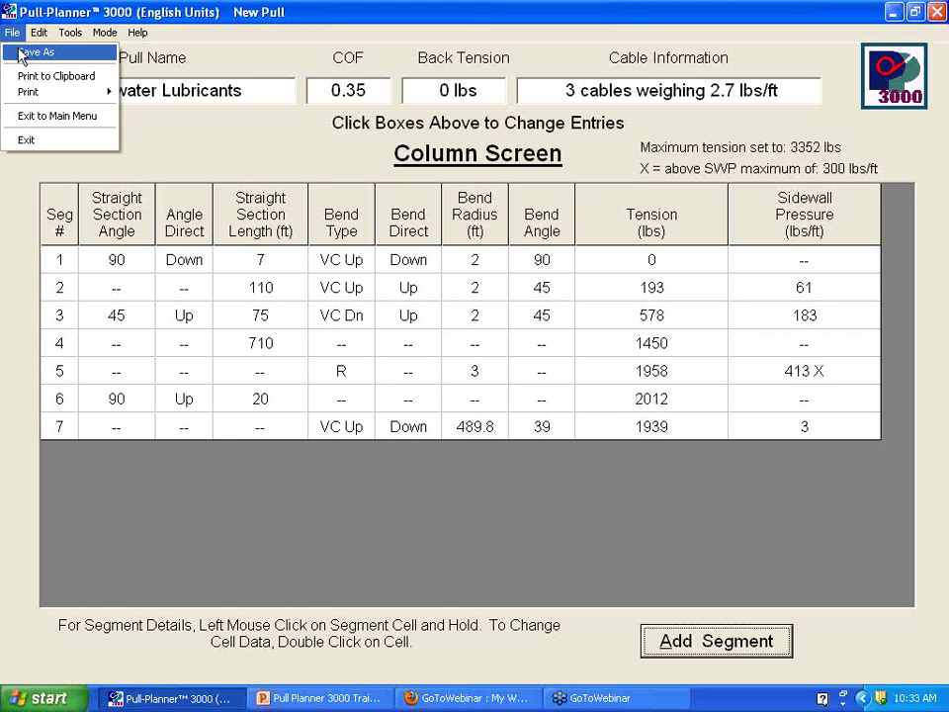
left_click(18, 53)
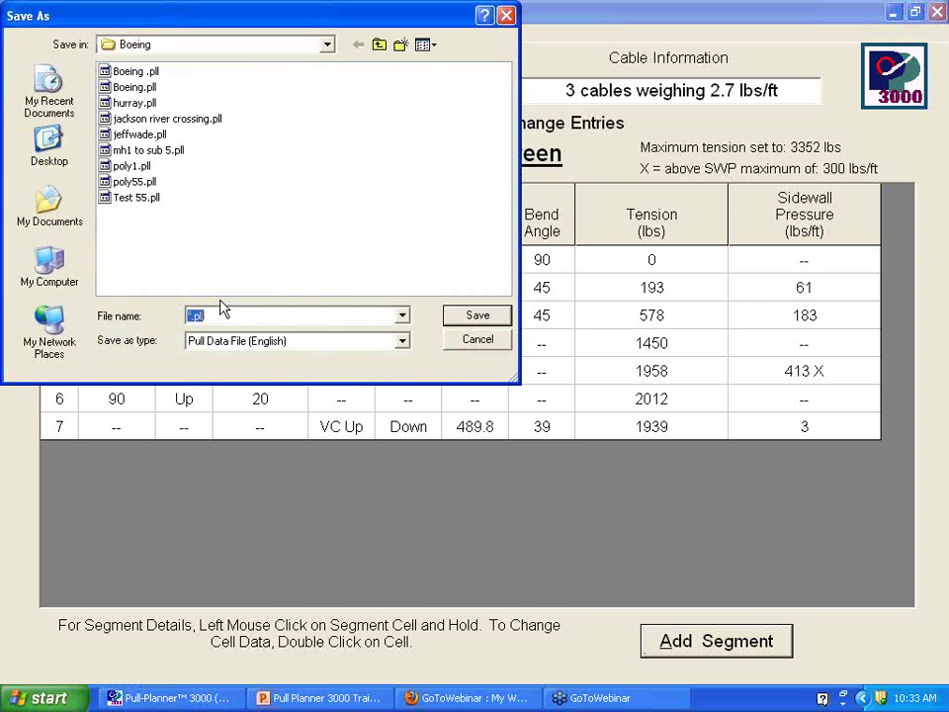
type("Fischel")
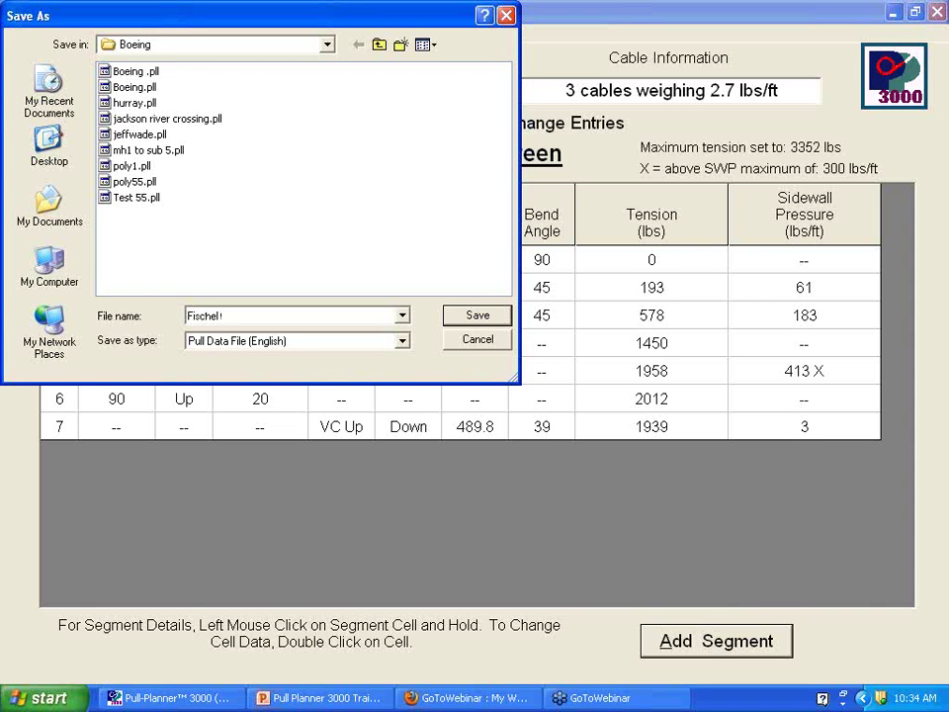
type(" job")
left_click(473, 319)
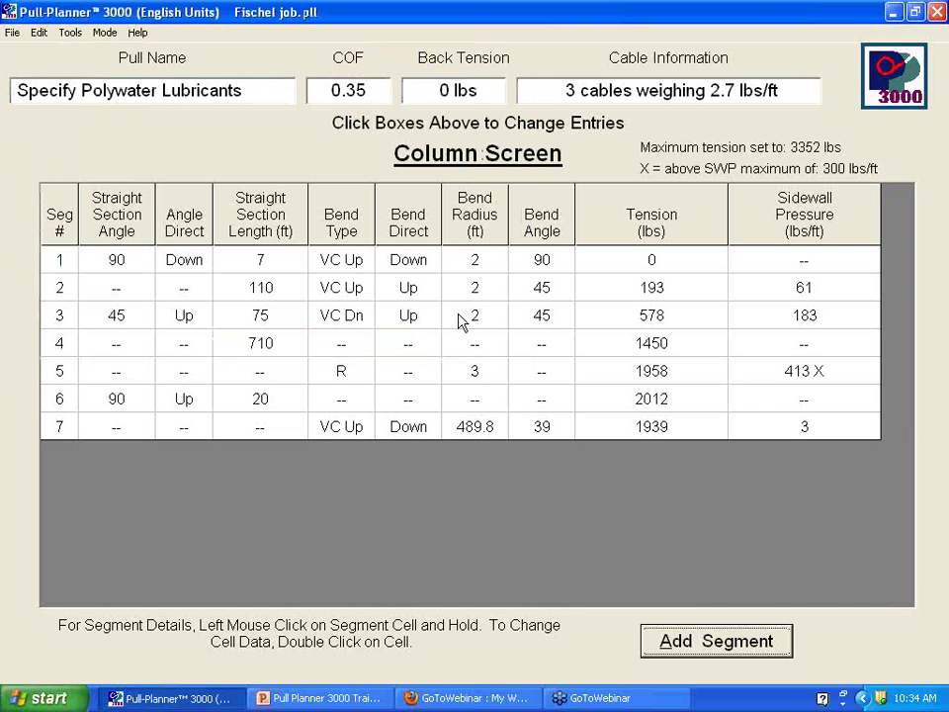
- Return to the main menu, load the saved pull Fischel job.pll, and accept its cable/conduit summary
left_click(21, 36)
left_click(28, 117)
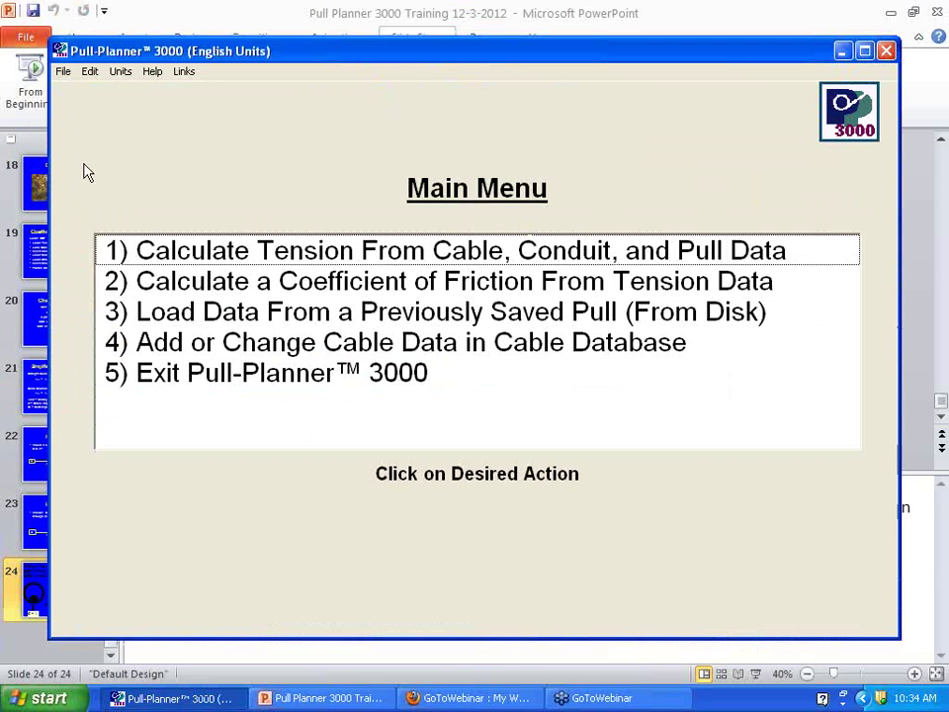
left_click(318, 312)
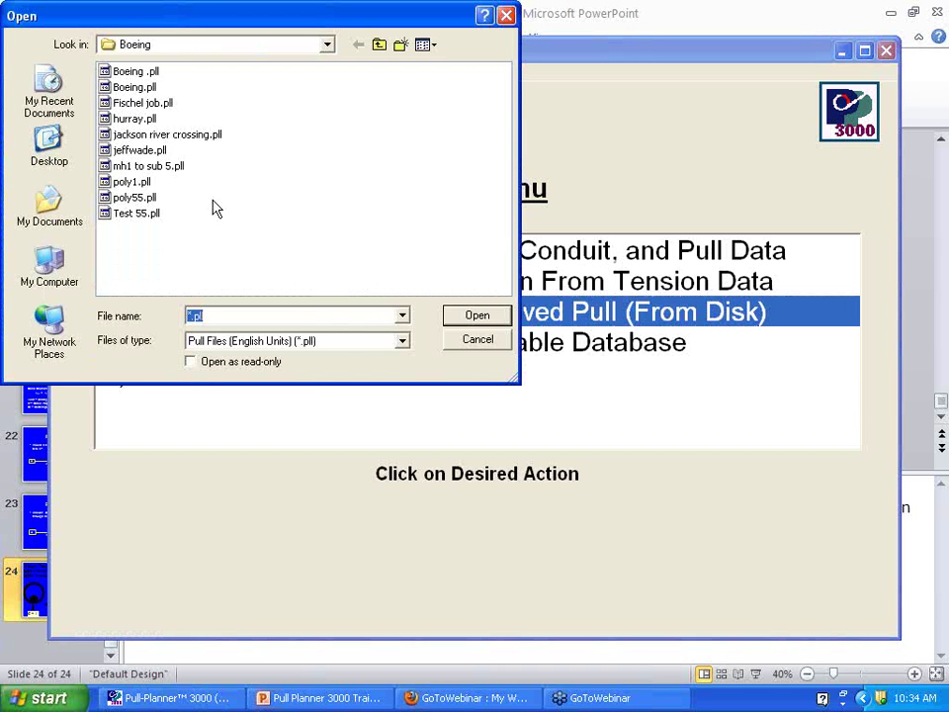
left_click(149, 105)
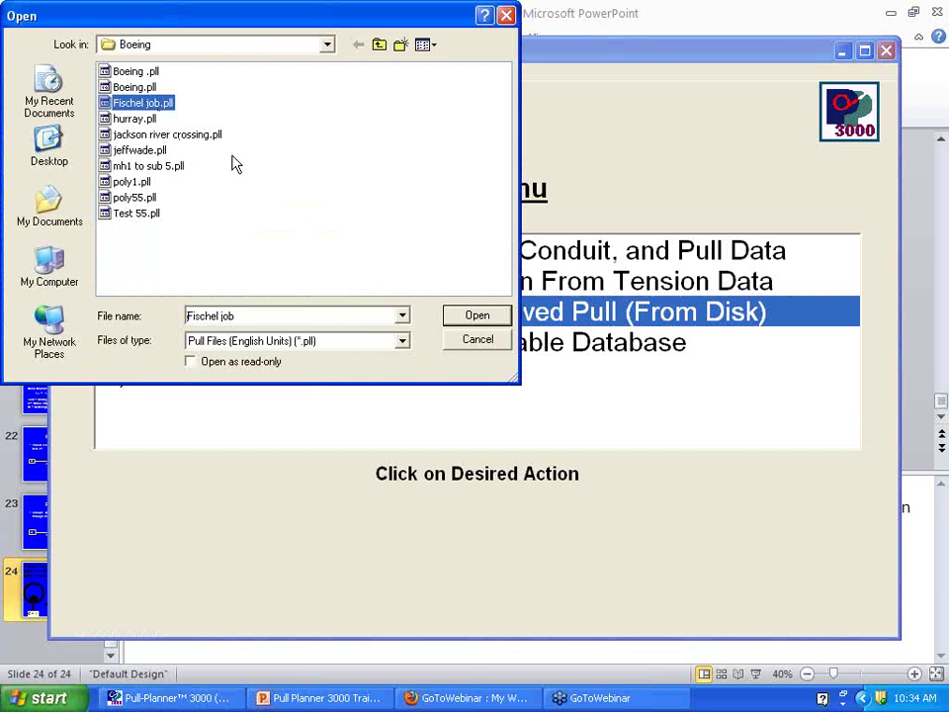
left_click(499, 318)
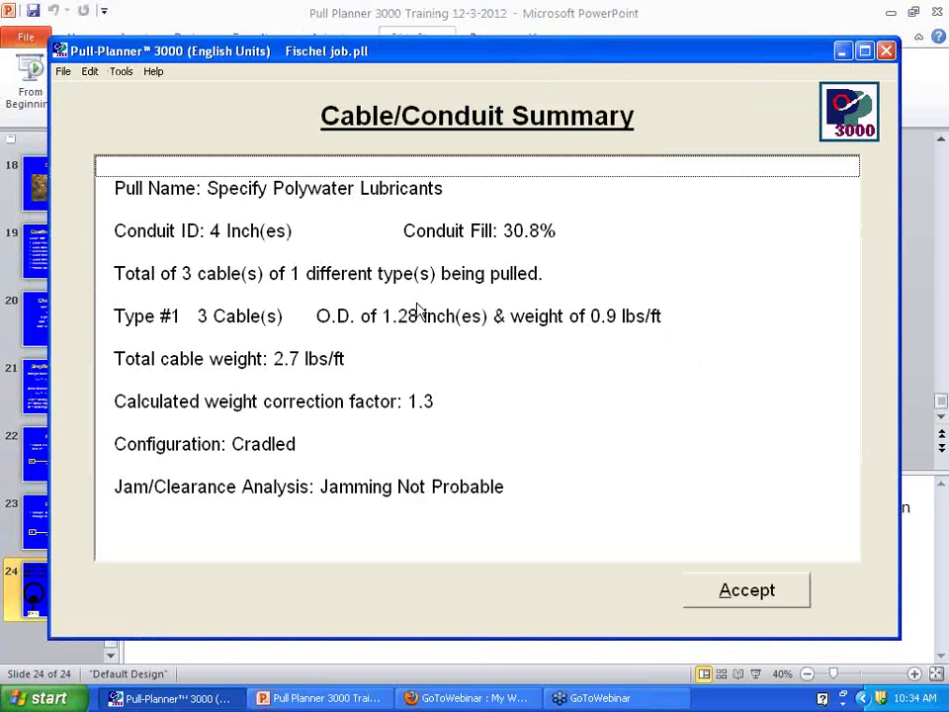
left_click(725, 590)
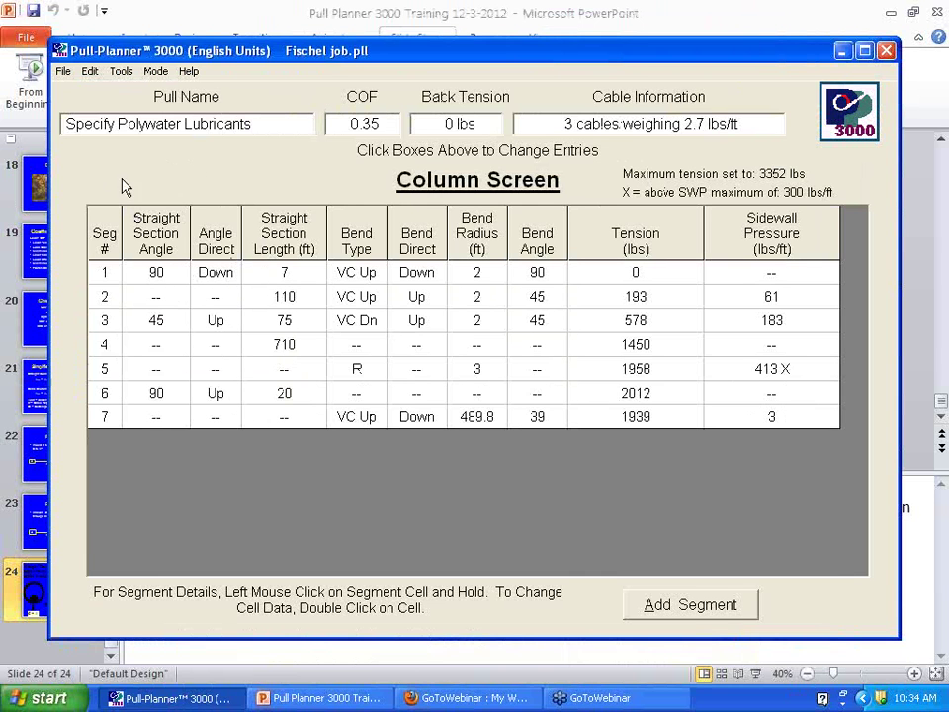
- Delete conduit segment 7 from the pull
left_click(90, 71)
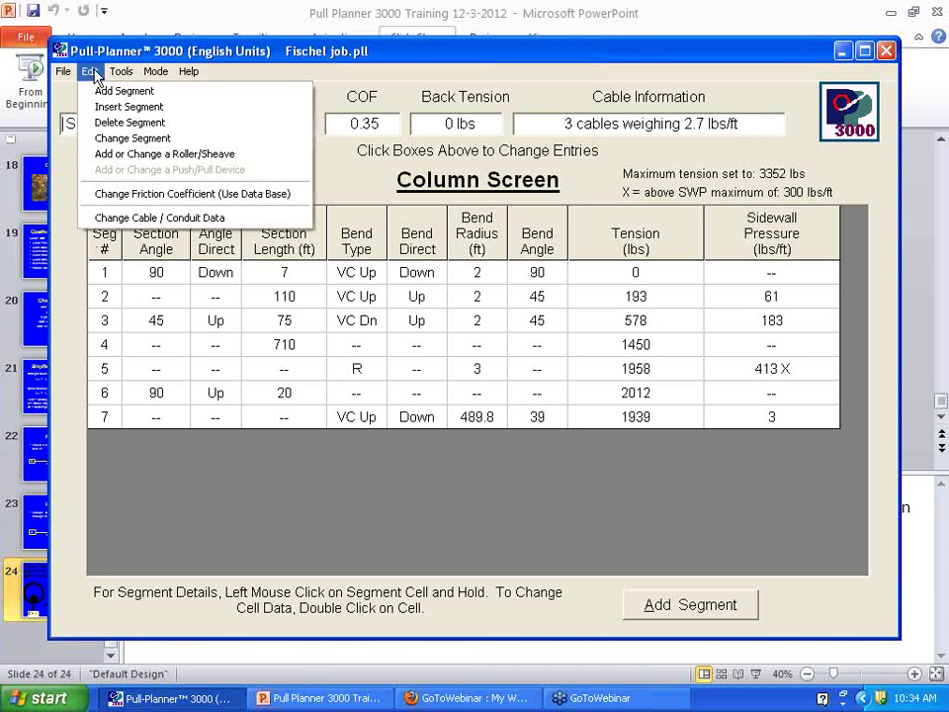
left_click(85, 123)
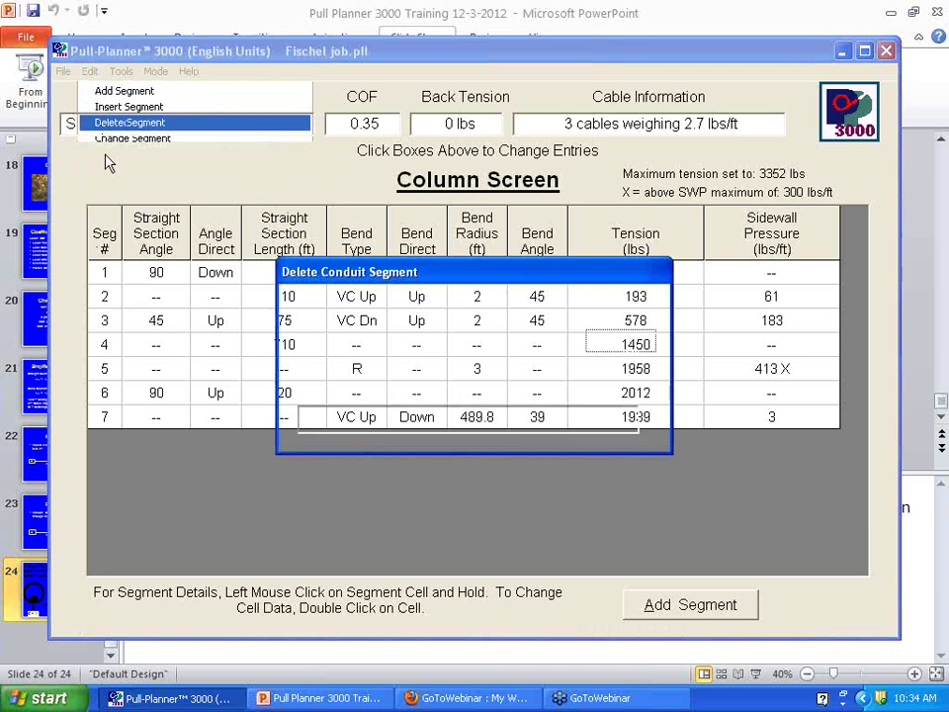
type("7")
key("Return")
left_click(392, 397)
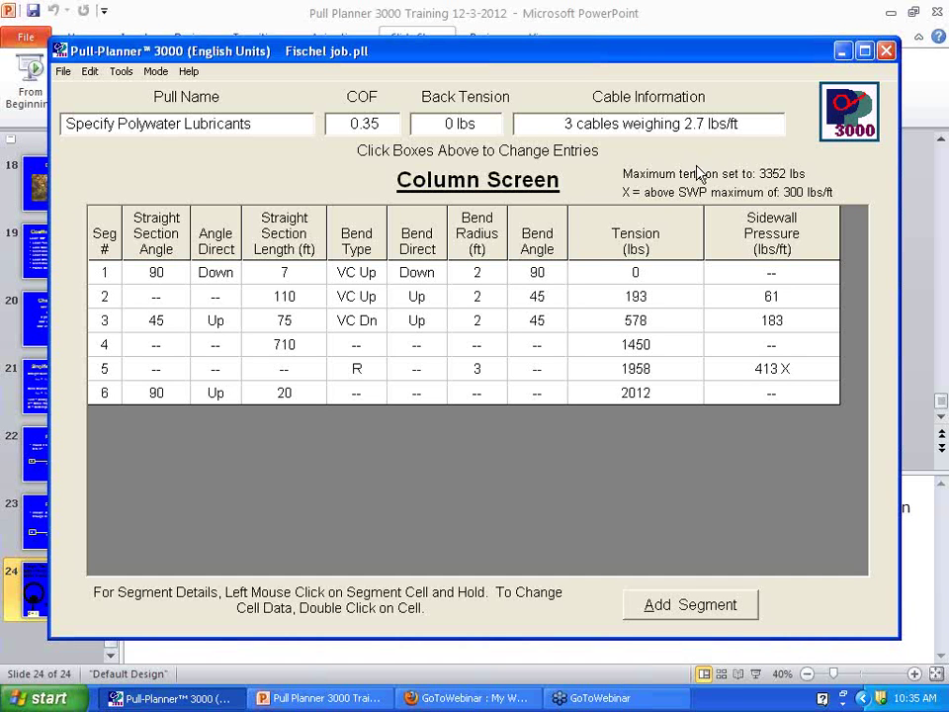
left_click(940, 48)
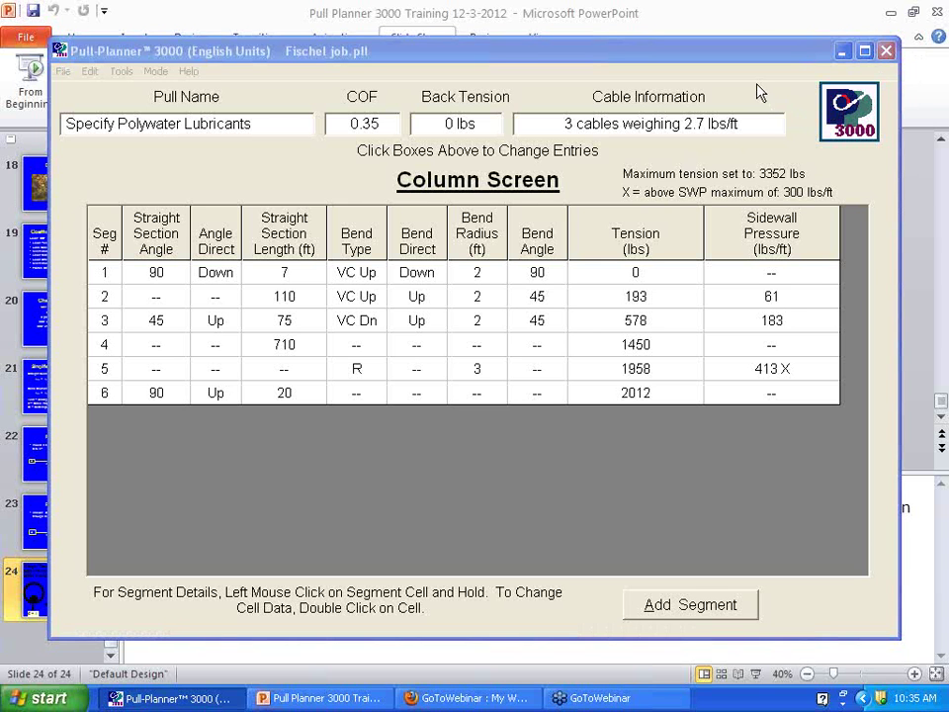